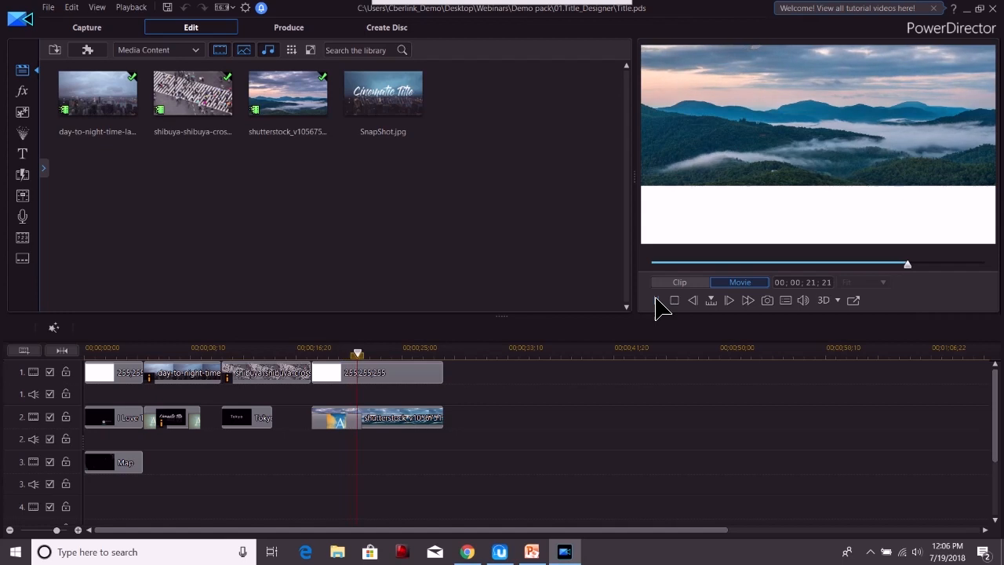
# - Add the white 255,255,255 color board to video track 1 in the empty stretch after the existing clips
pyautogui.click(657, 300)
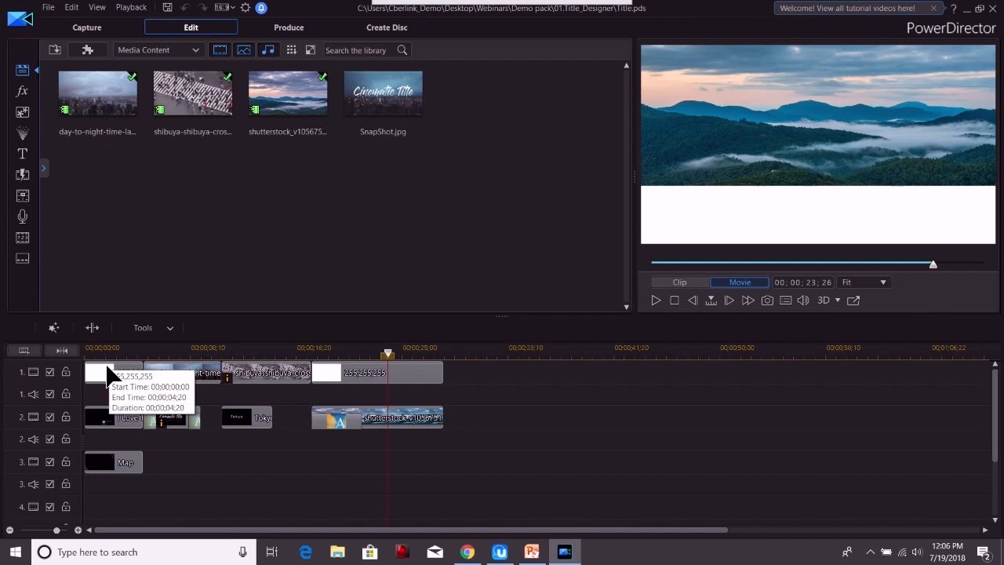
pyautogui.click(110, 375)
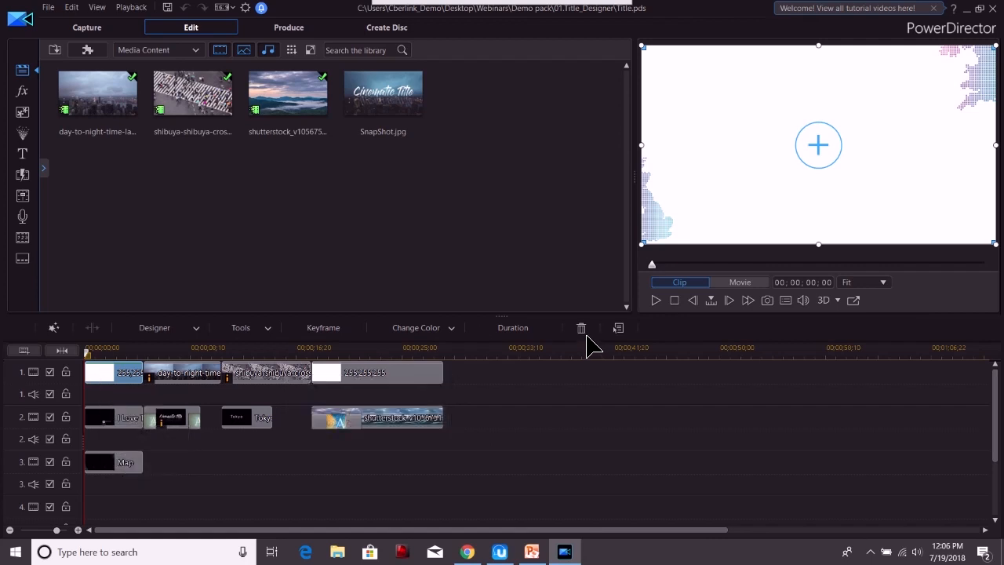
pyautogui.click(174, 52)
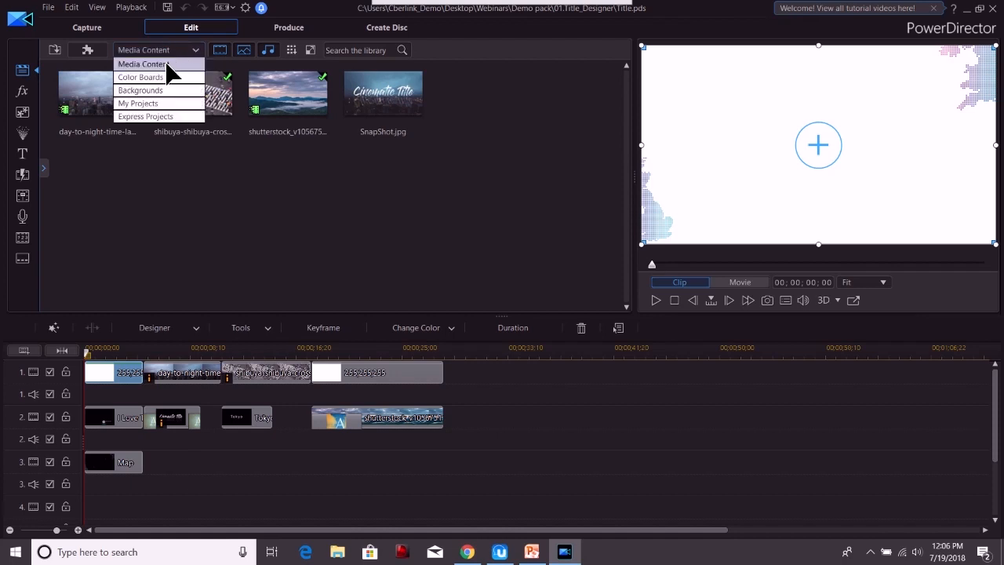
pyautogui.click(167, 80)
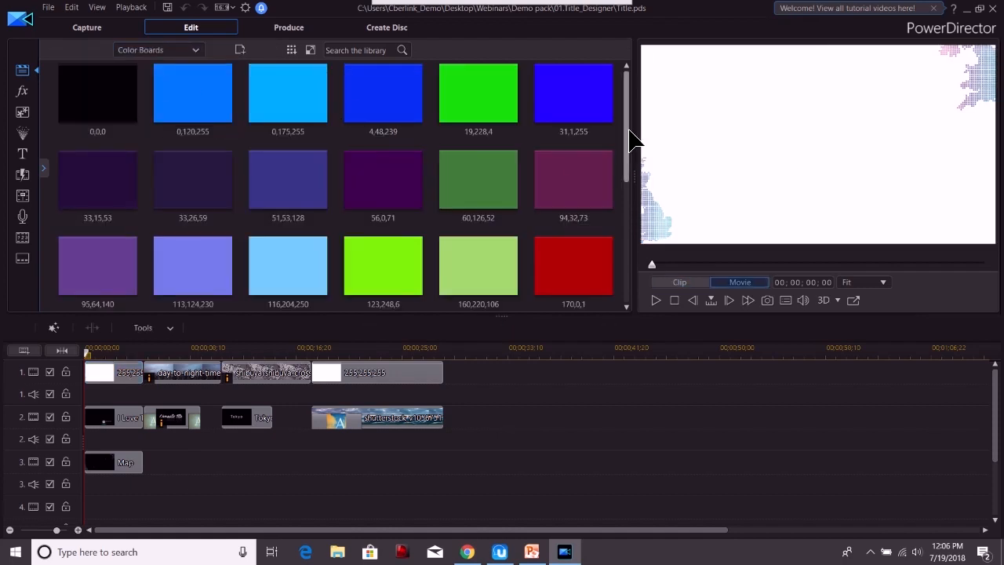
pyautogui.moveTo(627, 152); pyautogui.dragTo(619, 270)
pyautogui.moveTo(112, 269); pyautogui.dragTo(510, 379)
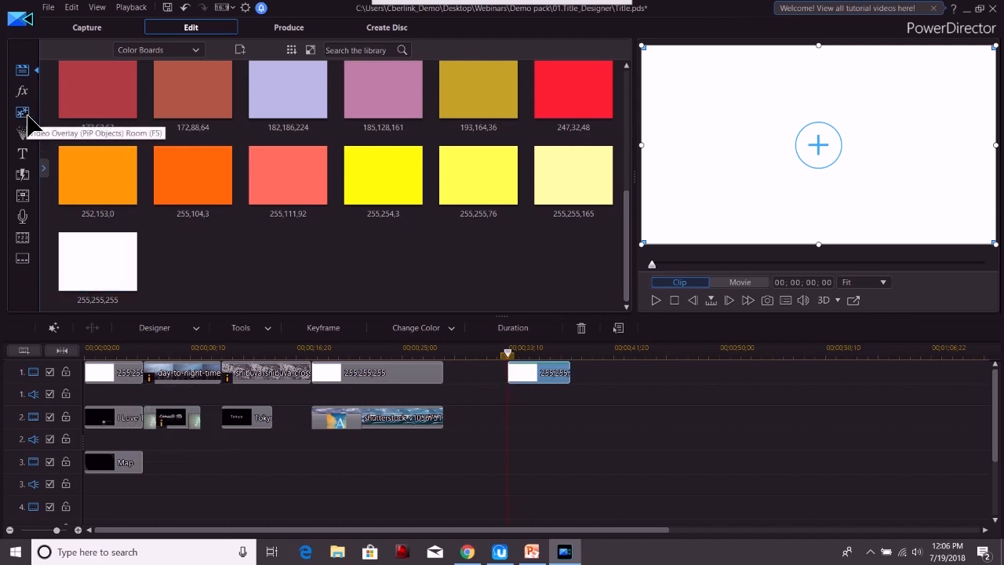
# - Place the Travel Pack v6 Camera title on track 2 beneath the new white board and trim it to the board's length
pyautogui.click(25, 154)
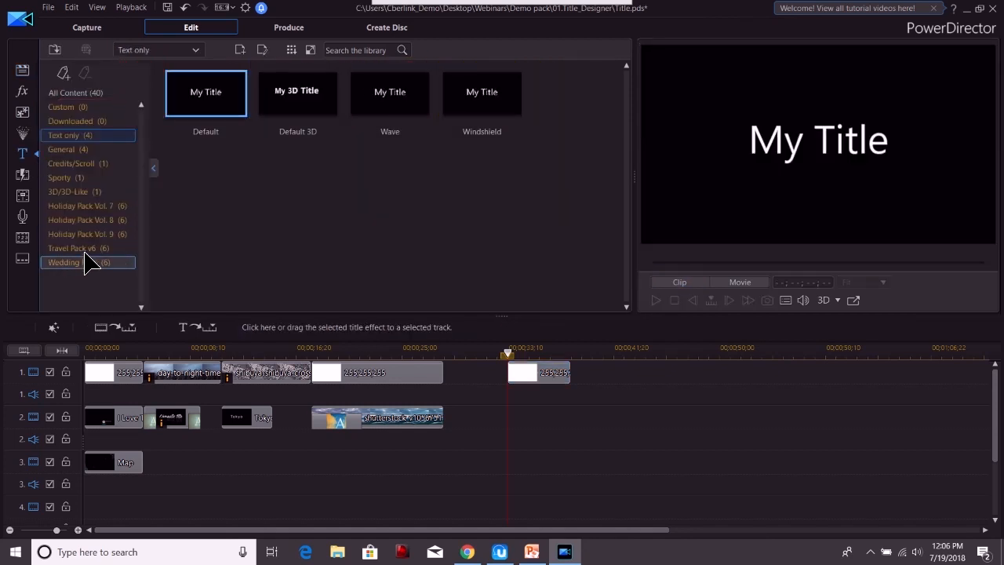
pyautogui.click(81, 250)
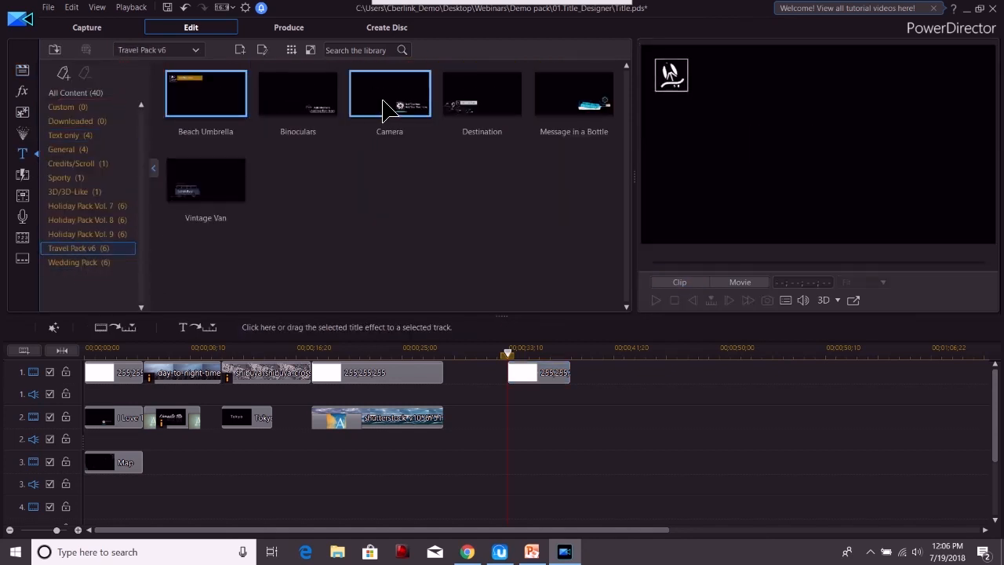
pyautogui.moveTo(384, 106); pyautogui.dragTo(510, 426)
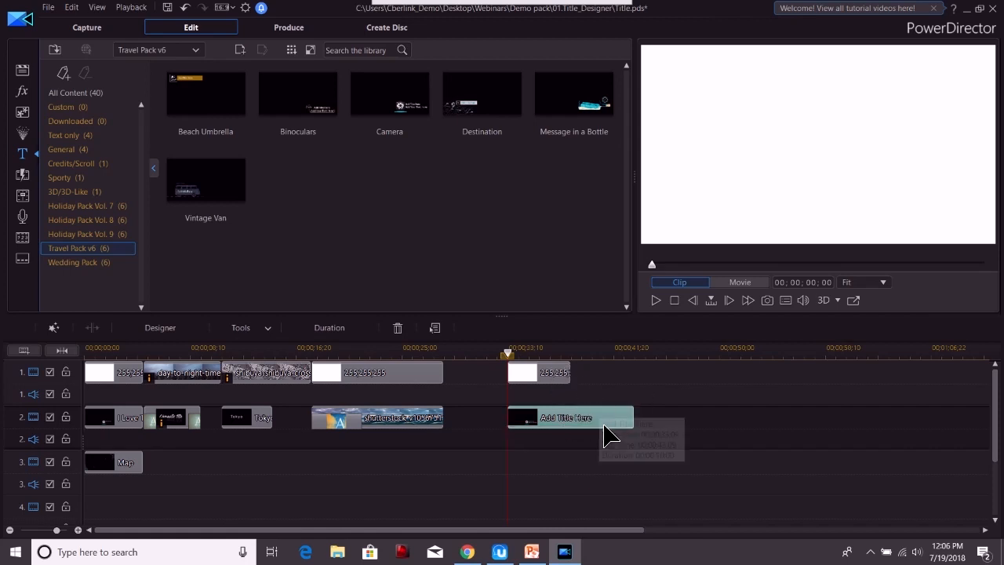
pyautogui.moveTo(635, 417); pyautogui.dragTo(572, 417)
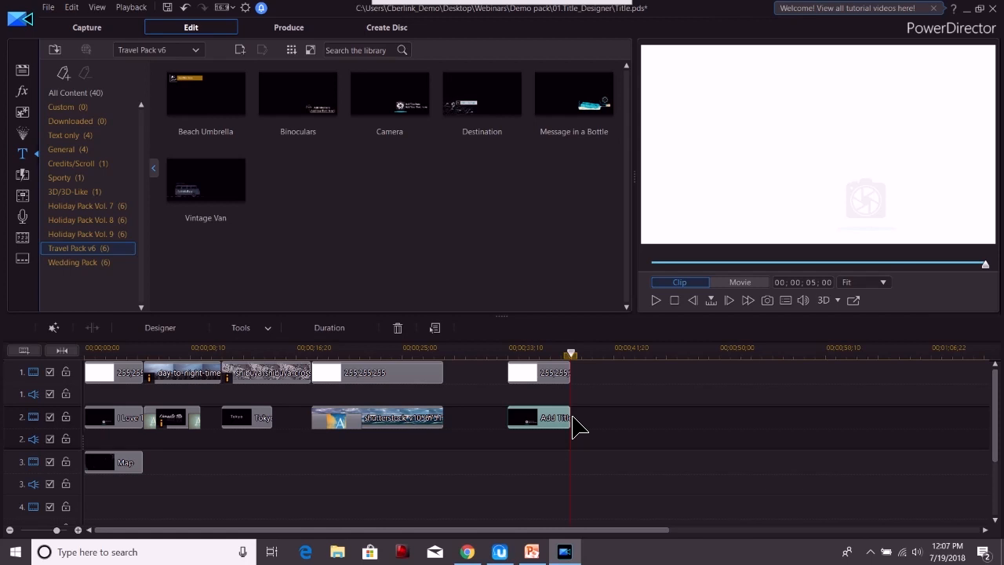
# - Open the Camera title for editing and replace "Add Your Text Here" with "I Love Travel"
pyautogui.doubleClick(521, 417)
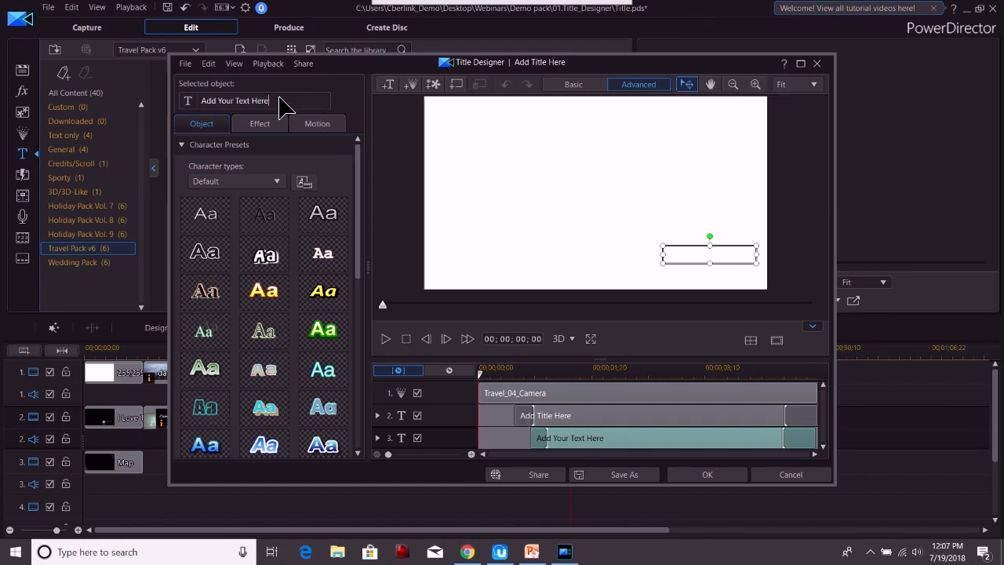
pyautogui.click(188, 100)
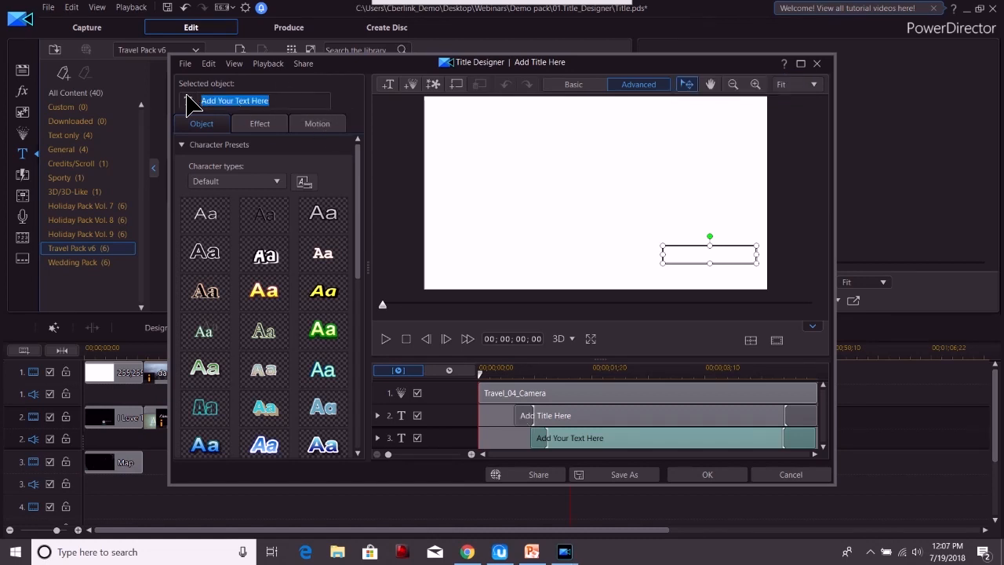
pyautogui.press('BackSpace')
pyautogui.write('I Love Travel')
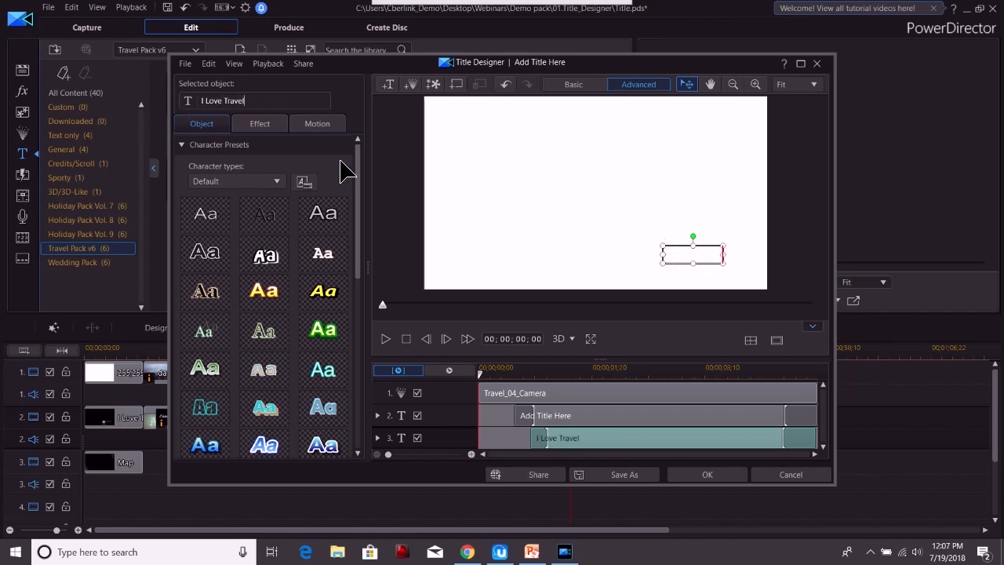
# - Make the "I Love Travel" text black and set its font size to 50
pyautogui.moveTo(360, 180); pyautogui.dragTo(353, 330)
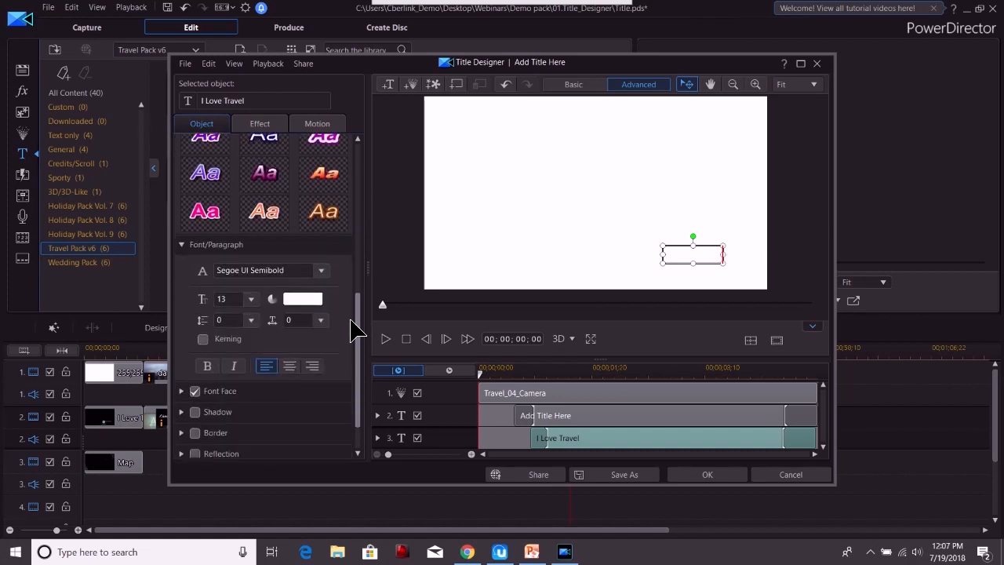
pyautogui.click(298, 301)
pyautogui.click(359, 275)
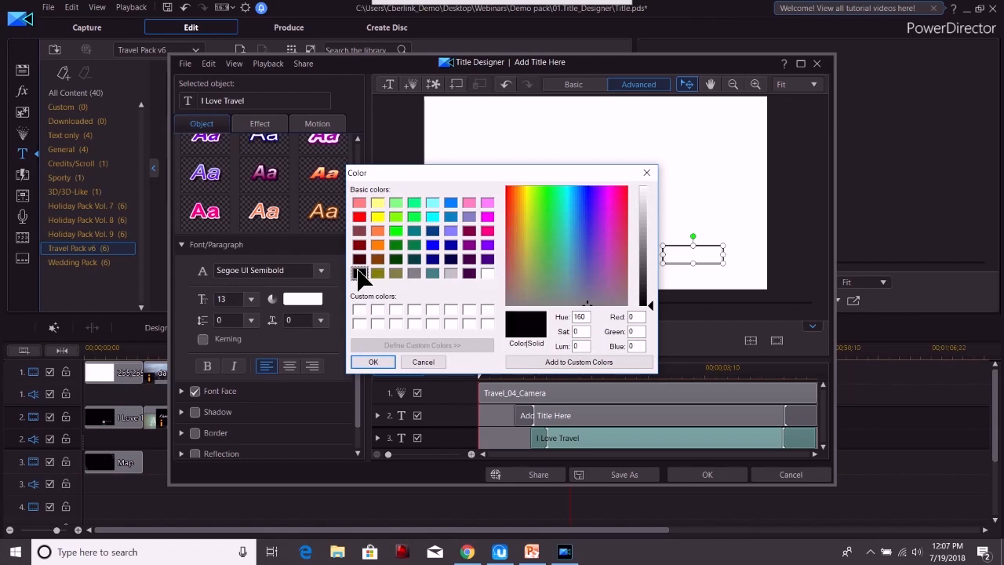
pyautogui.click(377, 361)
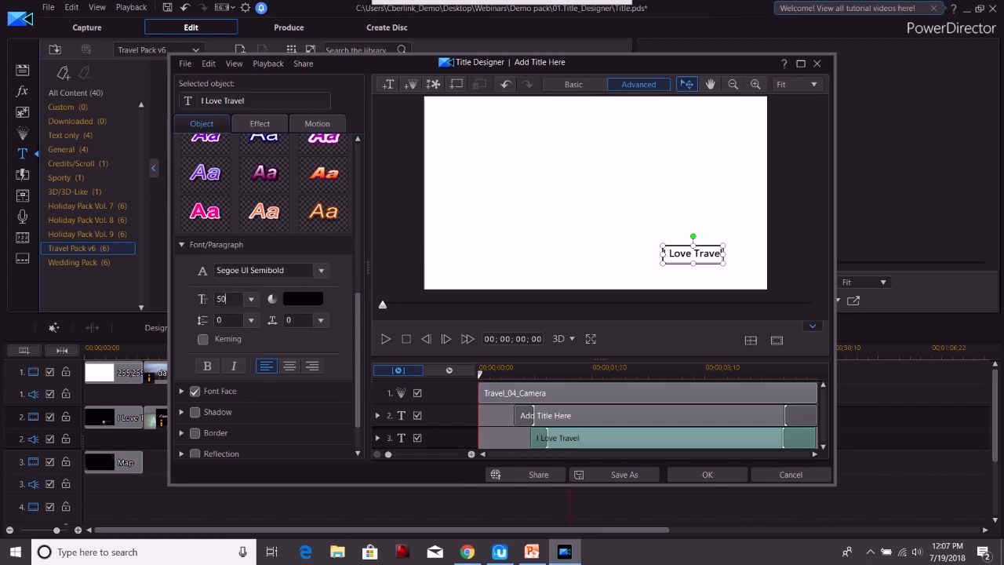
pyautogui.press('Return')
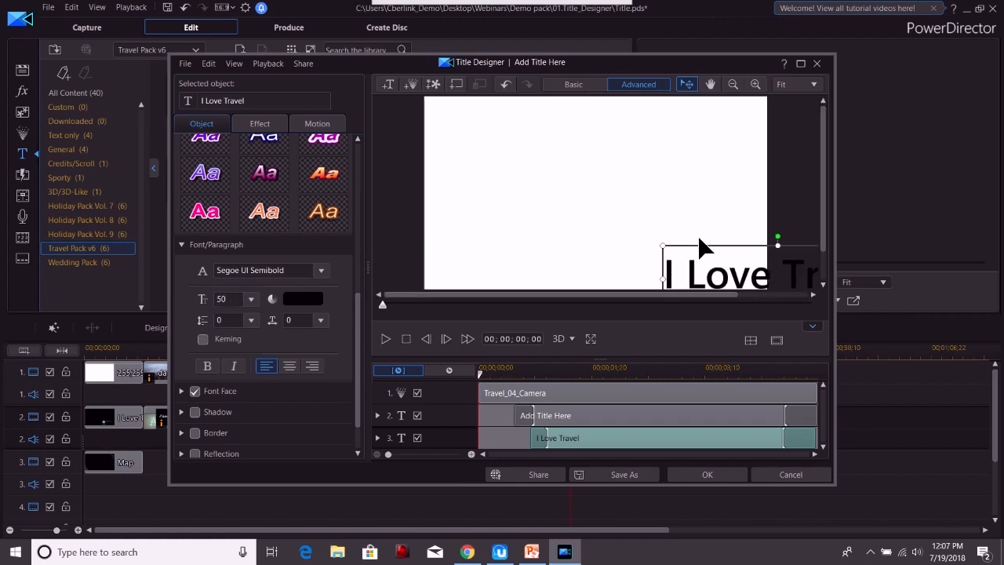
# - Set the "I Love Travel" font to Gloss And Bloom and position the text mid-frame, just above the camera graphic
pyautogui.moveTo(700, 249); pyautogui.dragTo(517, 190)
pyautogui.click(301, 276)
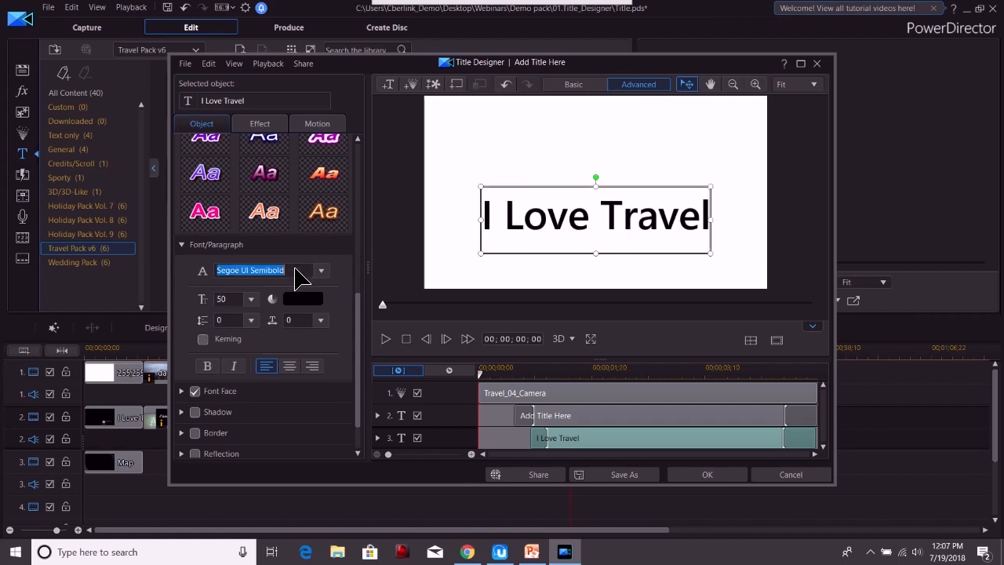
pyautogui.write('Gloss And Bloom')
pyautogui.press('Return')
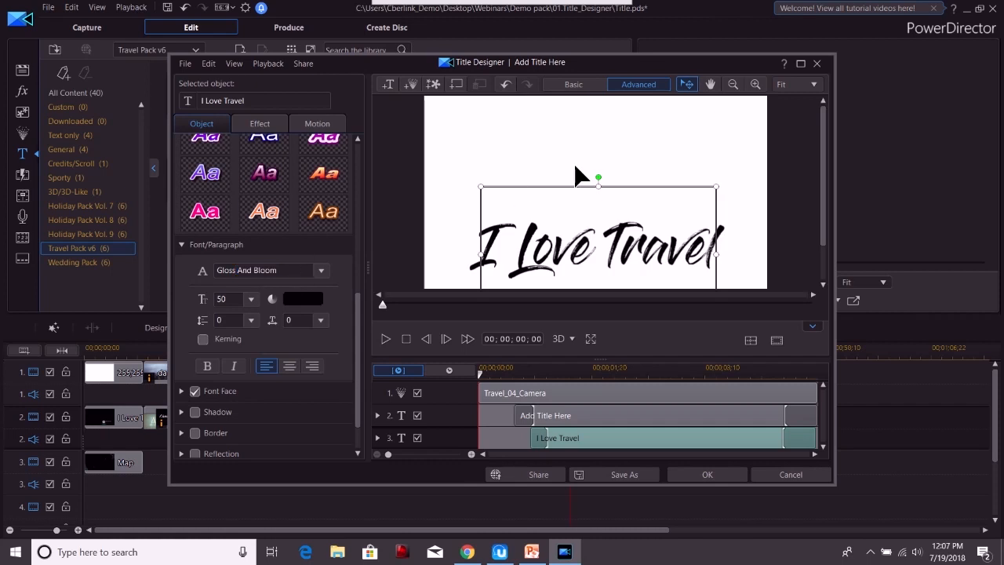
pyautogui.moveTo(553, 192); pyautogui.dragTo(550, 152)
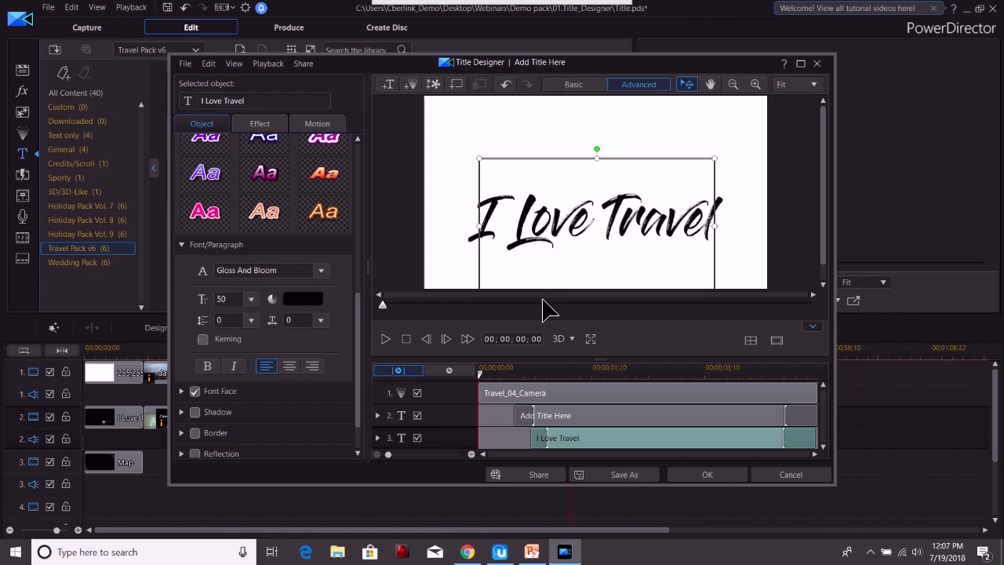
pyautogui.click(543, 303)
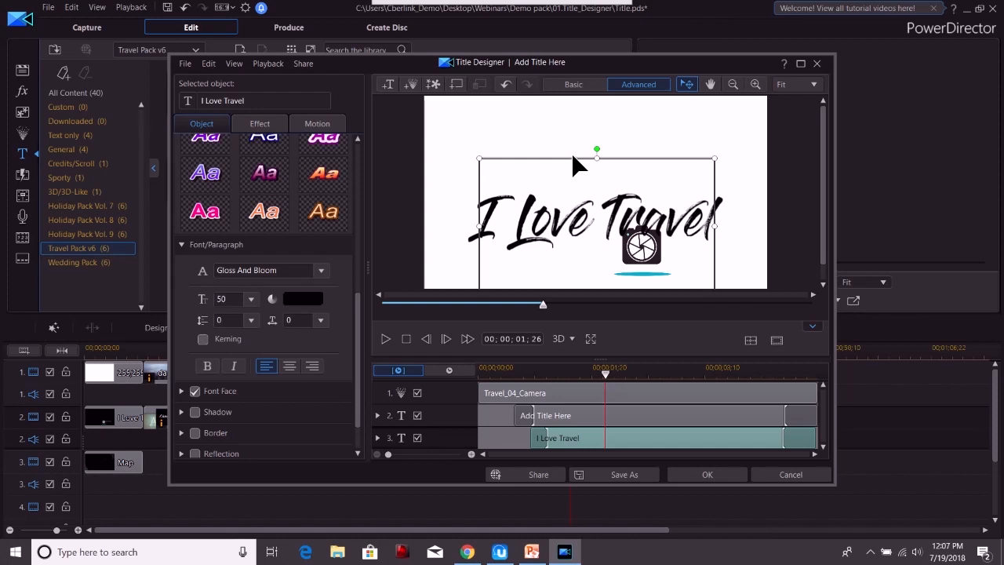
pyautogui.moveTo(572, 155); pyautogui.dragTo(570, 133)
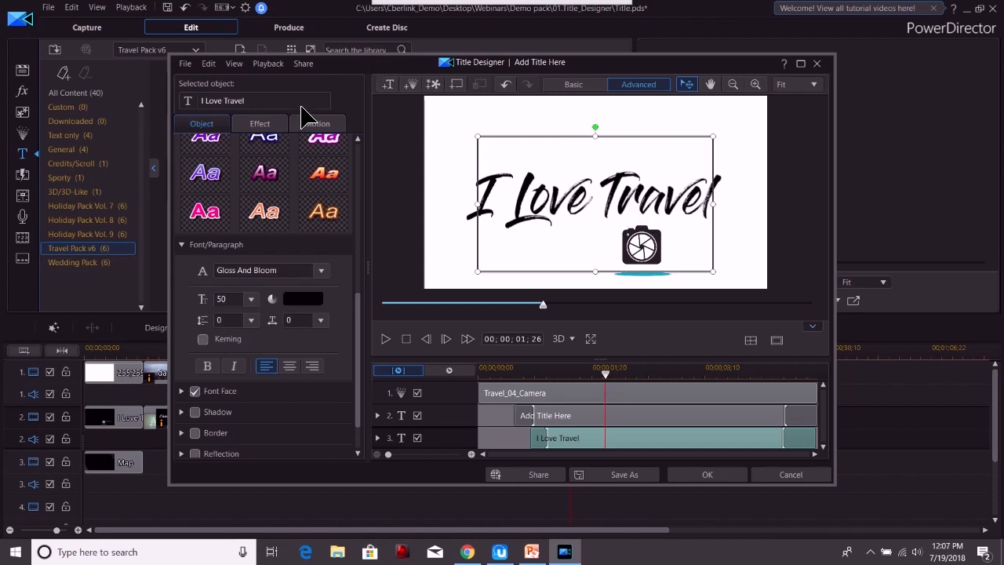
# - Set the starting effect of the "I Love Travel" text to No Effect and preview the title from its beginning
pyautogui.click(255, 126)
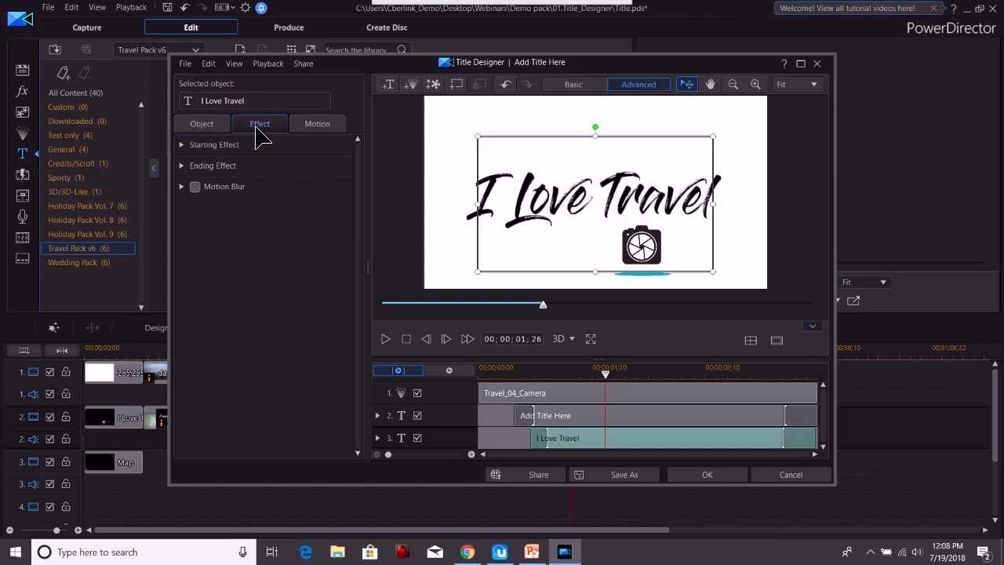
pyautogui.click(188, 147)
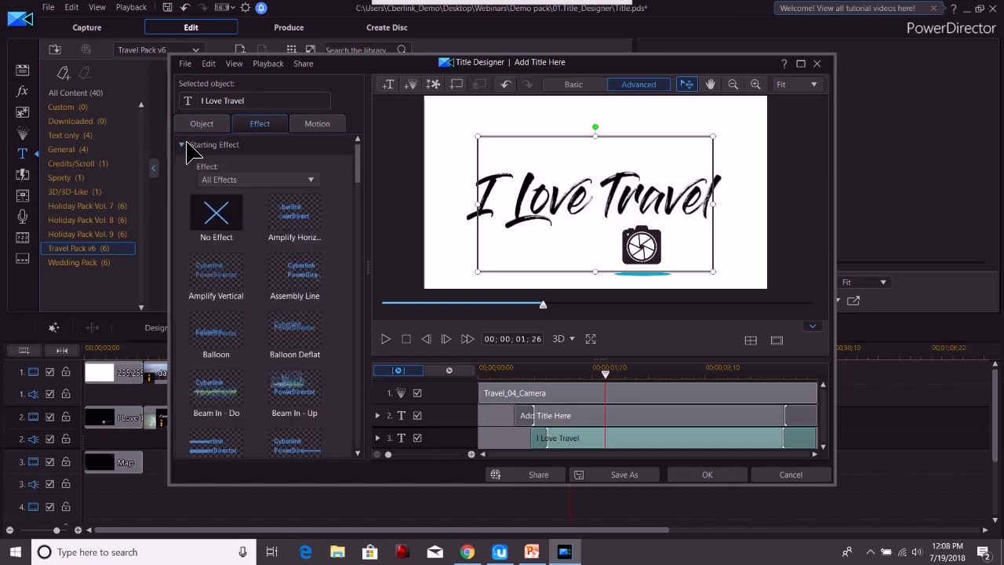
pyautogui.click(233, 222)
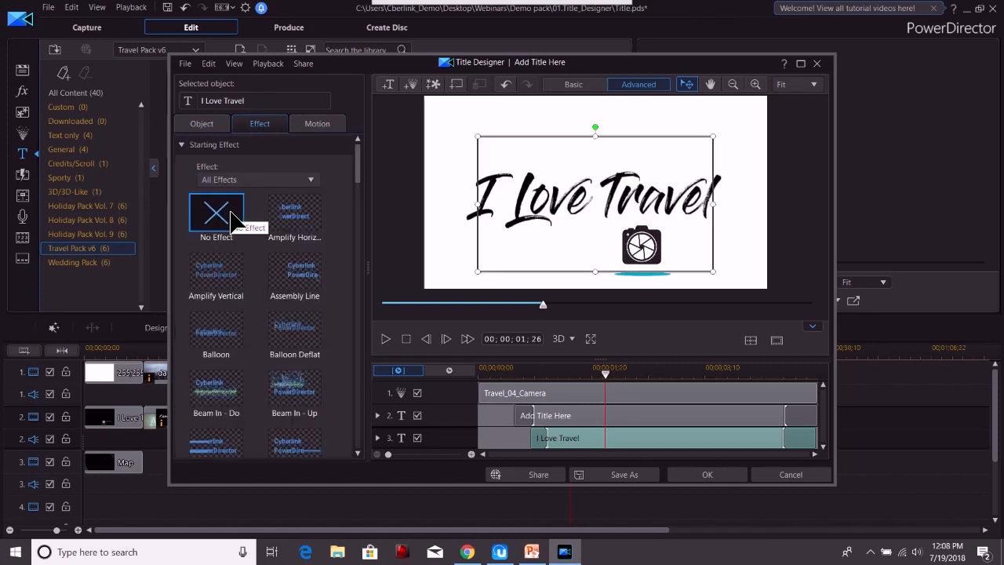
pyautogui.click(385, 304)
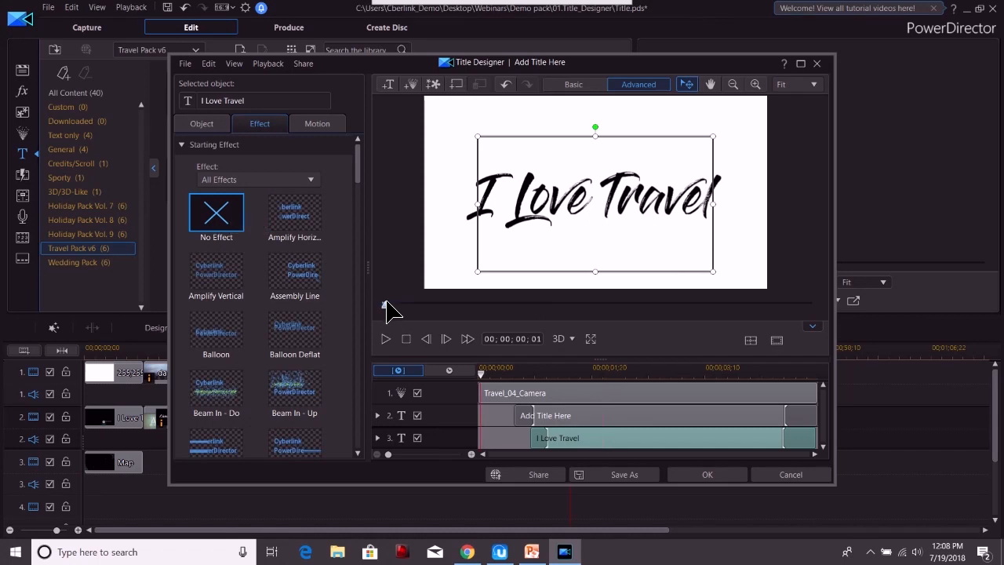
pyautogui.click(386, 338)
# - Apply the Wipe Right starting effect to the "I Love Travel" text, preview it, and save the edited title to the timeline
pyautogui.moveTo(357, 152); pyautogui.dragTo(348, 415)
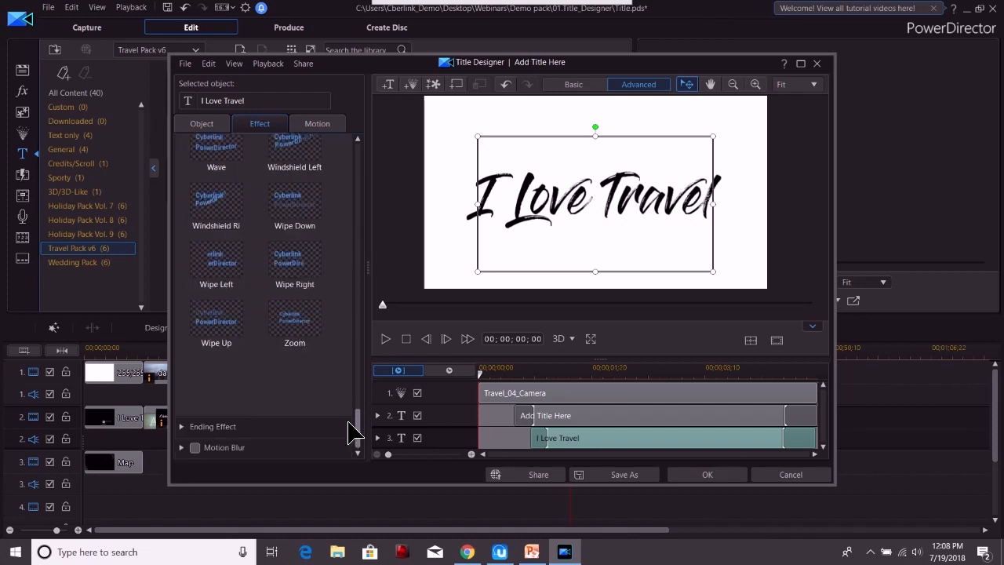
pyautogui.scroll(3, 352, 417)
pyautogui.scroll(-1, 352, 414)
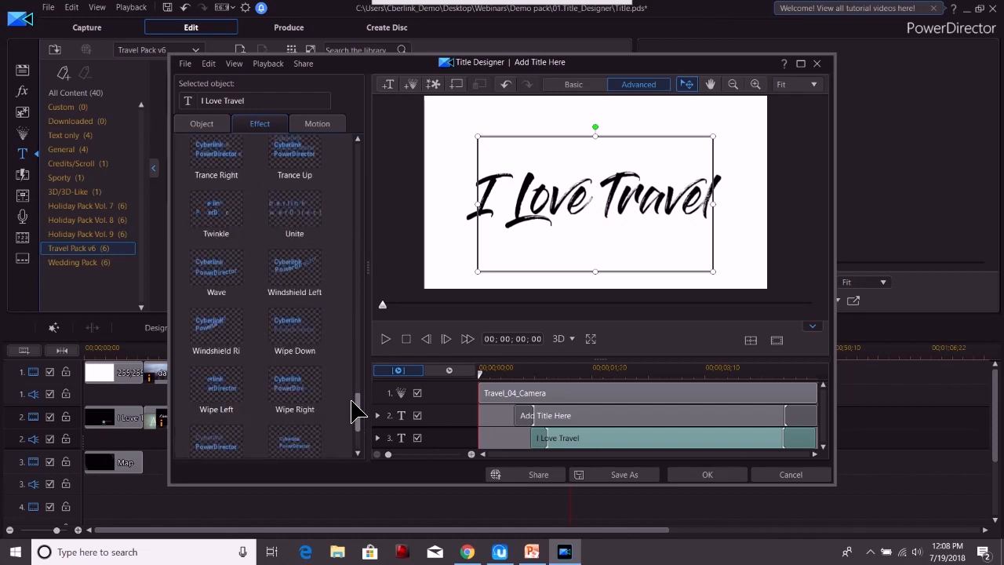
pyautogui.click(301, 404)
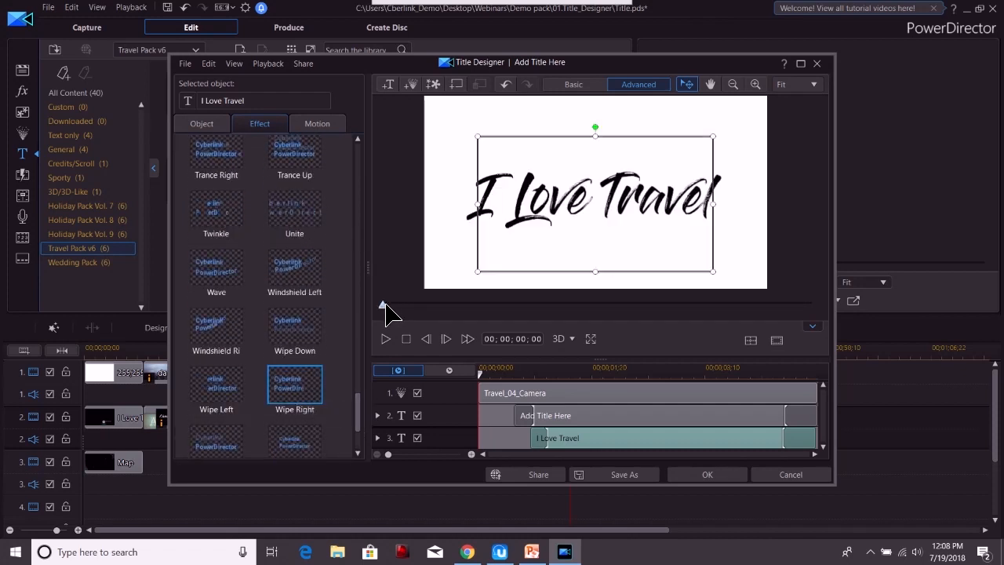
pyautogui.click(384, 341)
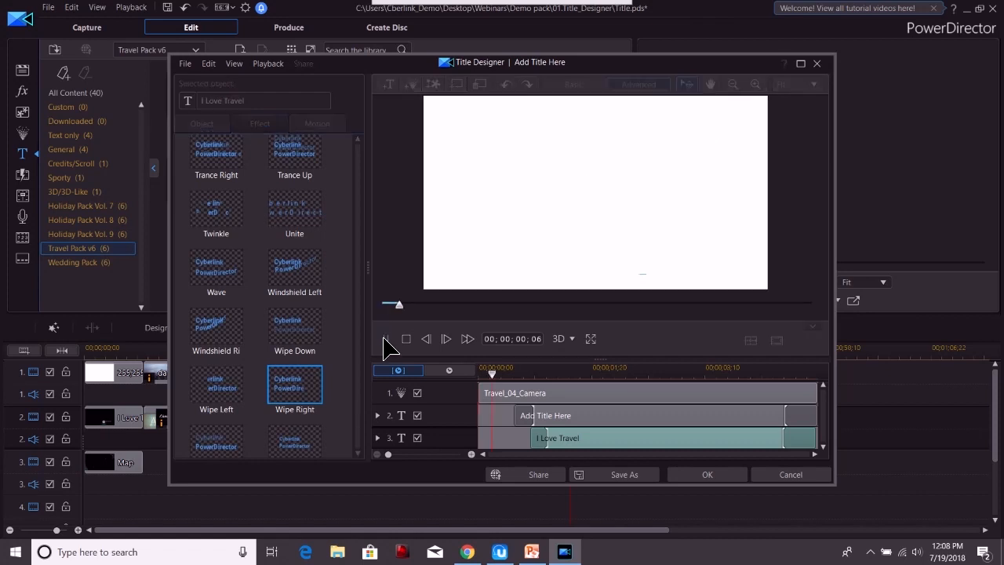
pyautogui.click(388, 343)
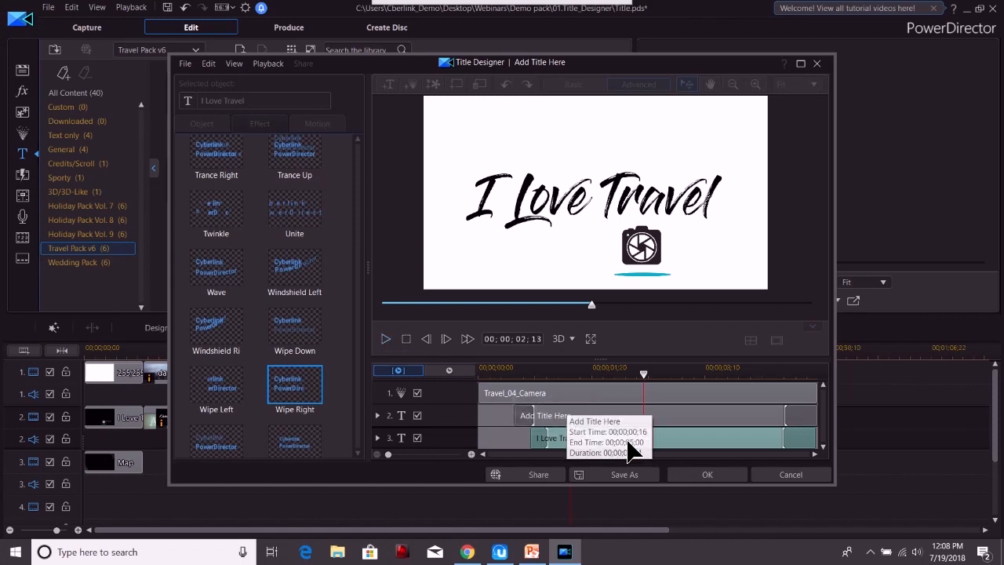
pyautogui.click(698, 475)
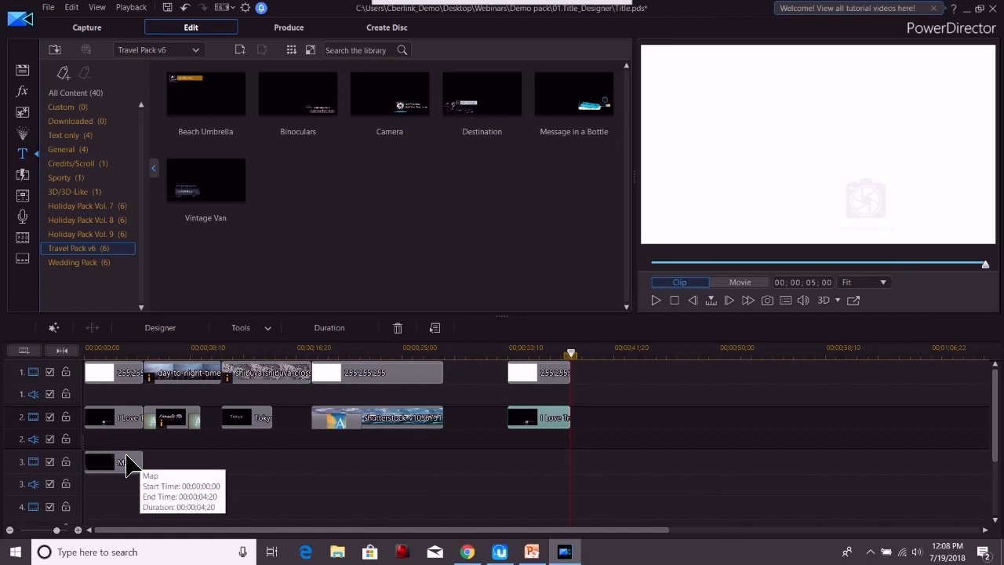
# - Add the Map particle to track 3 beneath the new title, trim it to the title's length, and return the playhead to its start
pyautogui.click(27, 140)
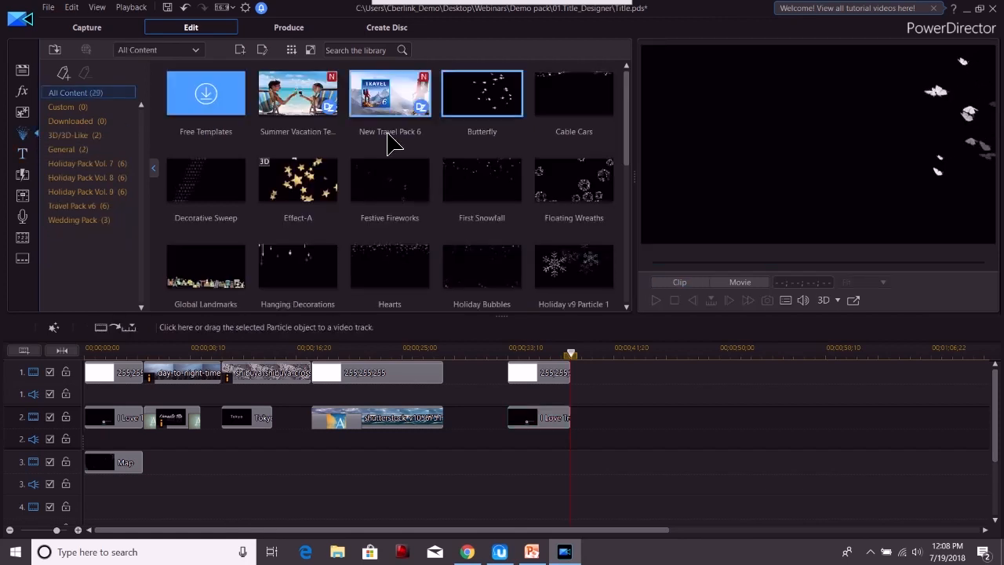
pyautogui.moveTo(627, 114); pyautogui.dragTo(632, 211)
pyautogui.moveTo(306, 196); pyautogui.dragTo(508, 463)
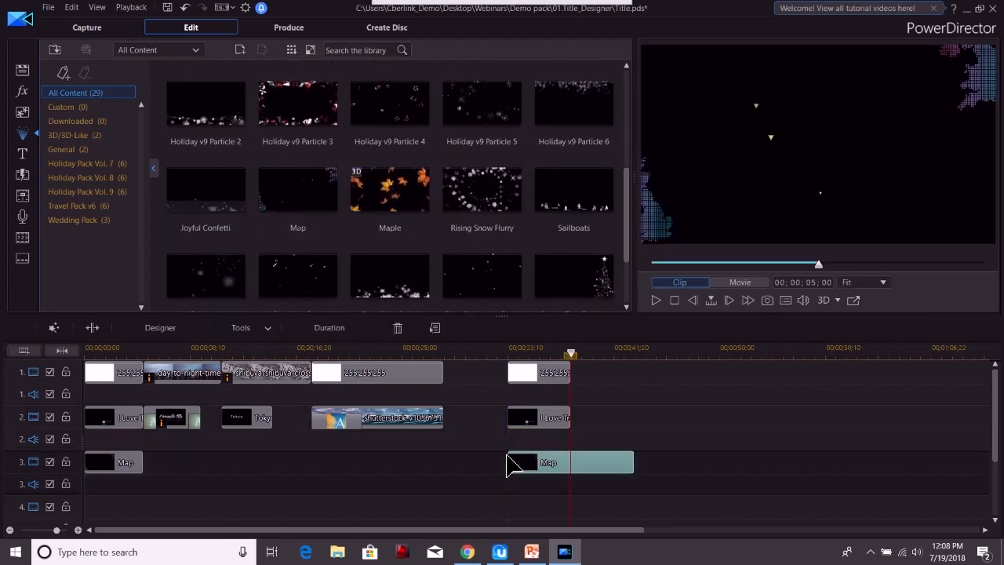
pyautogui.moveTo(635, 464); pyautogui.dragTo(578, 466)
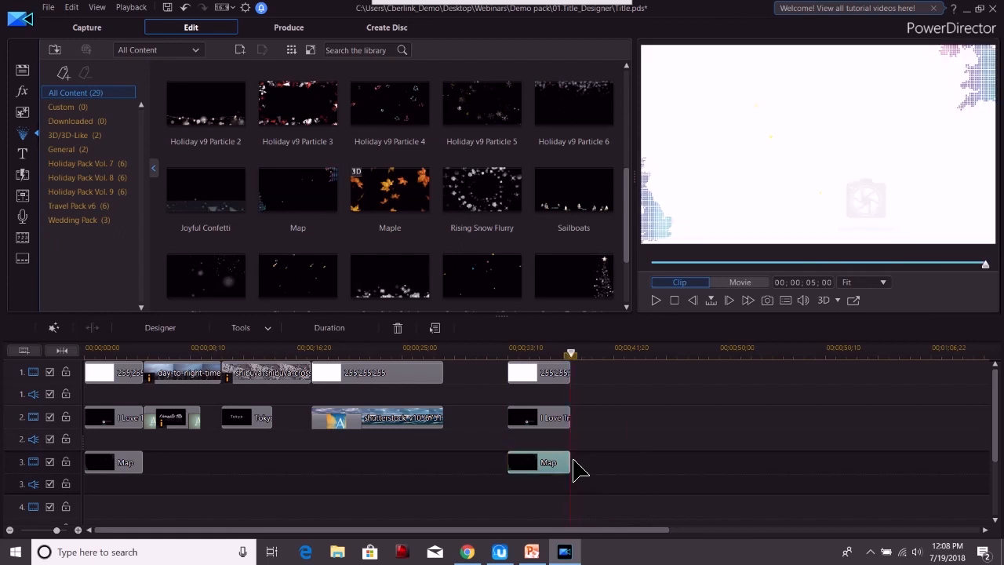
pyautogui.click(511, 357)
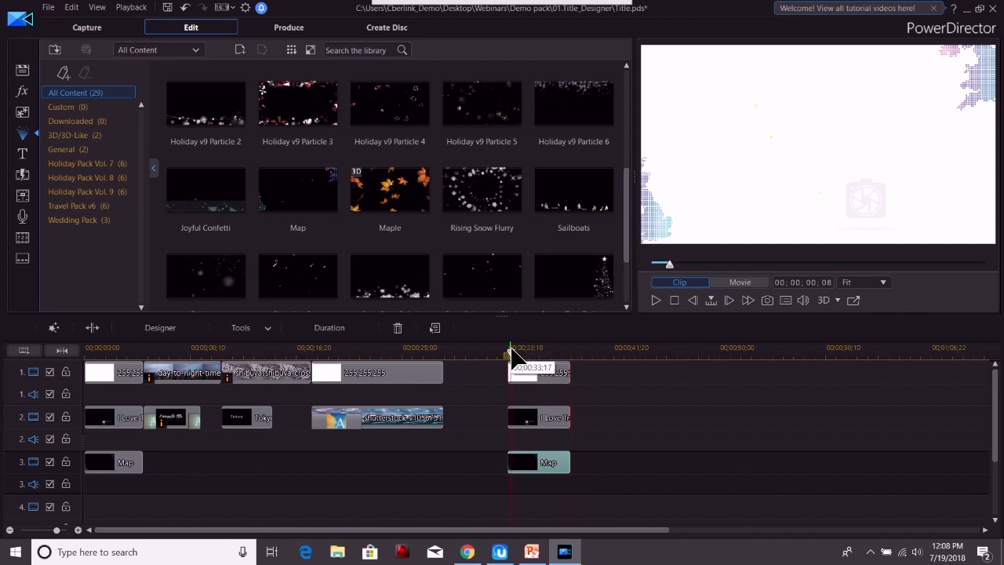
# - Preview the new "I Love Travel" title with its Map particle and white background from the segment's start
pyautogui.click(657, 300)
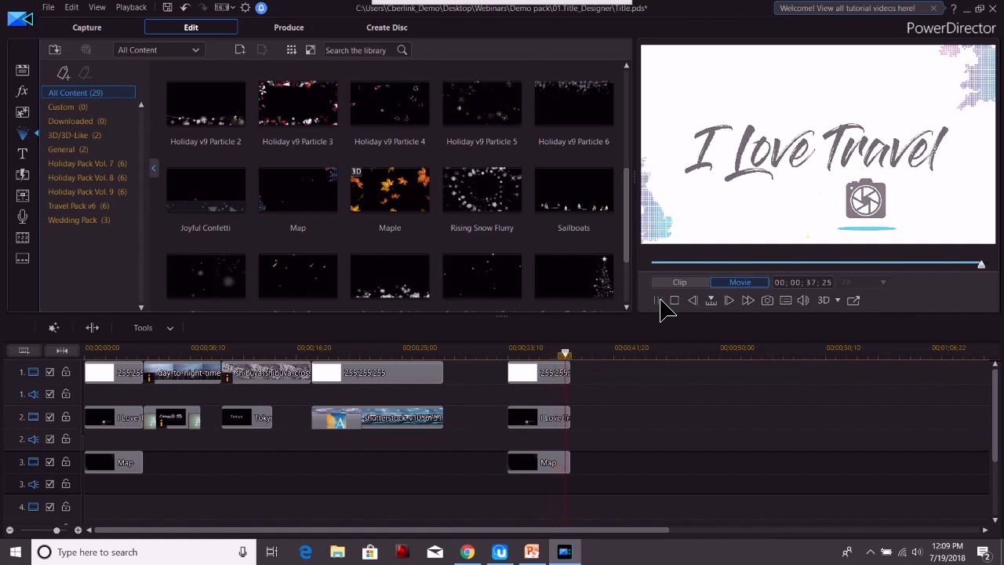
pyautogui.click(655, 301)
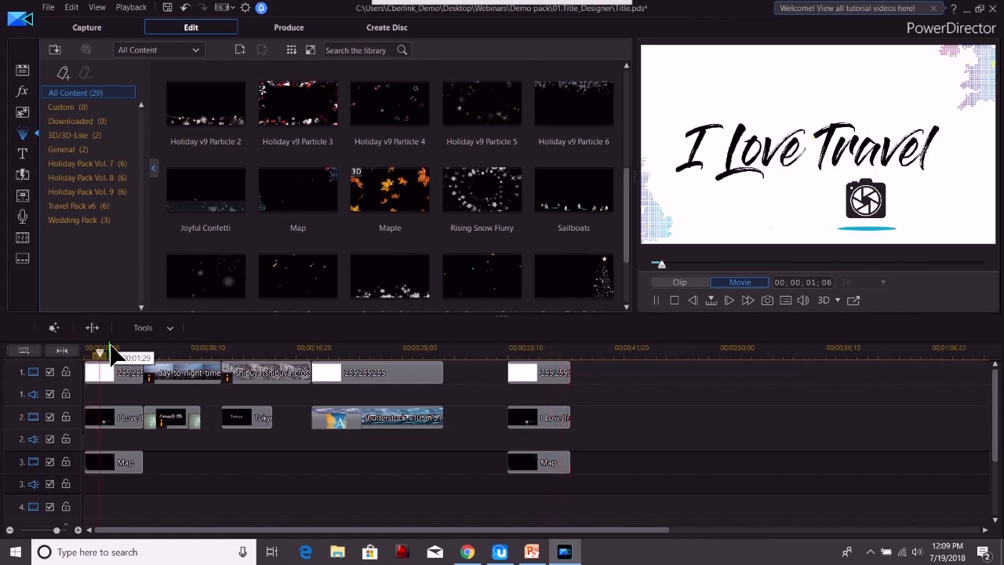
pyautogui.click(521, 369)
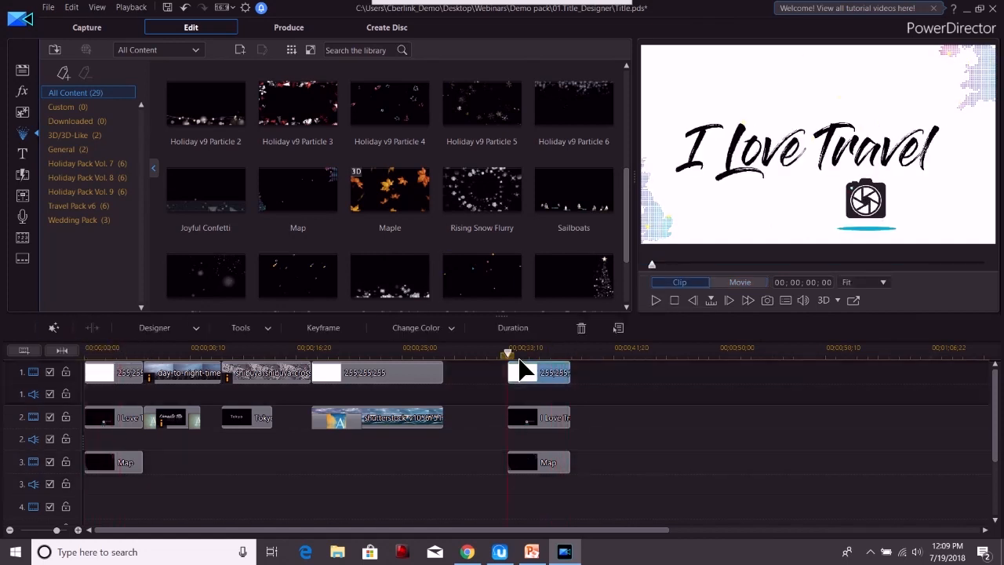
pyautogui.click(660, 305)
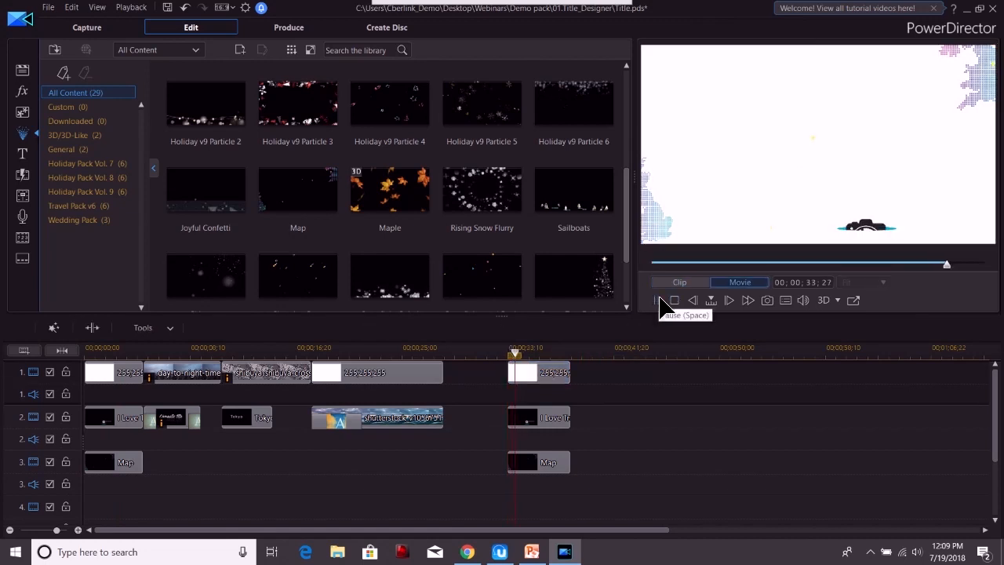
pyautogui.click(660, 305)
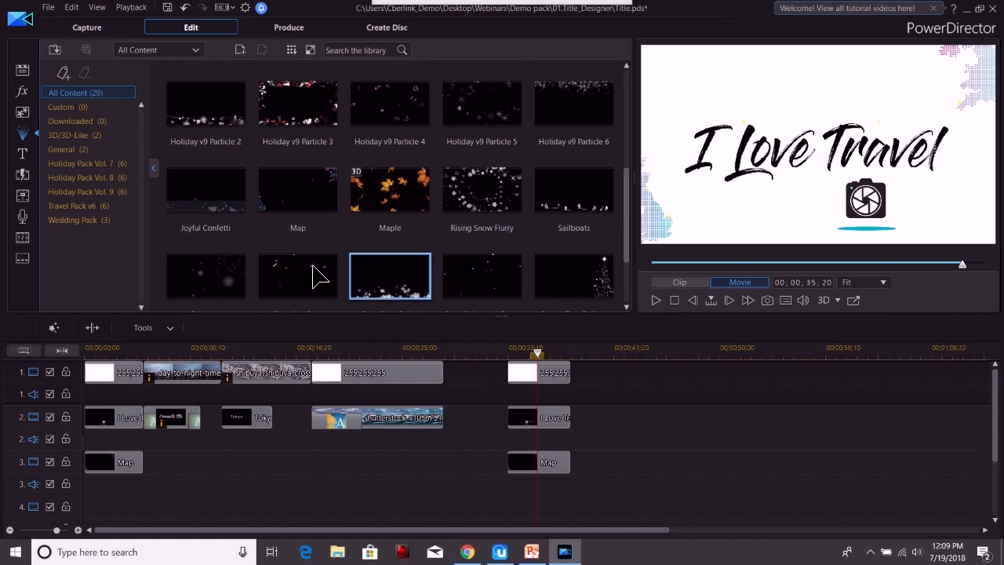
# - Preview the existing "Cinematic Title" example over the day-to-night footage near the beginning of the timeline
pyautogui.click(149, 353)
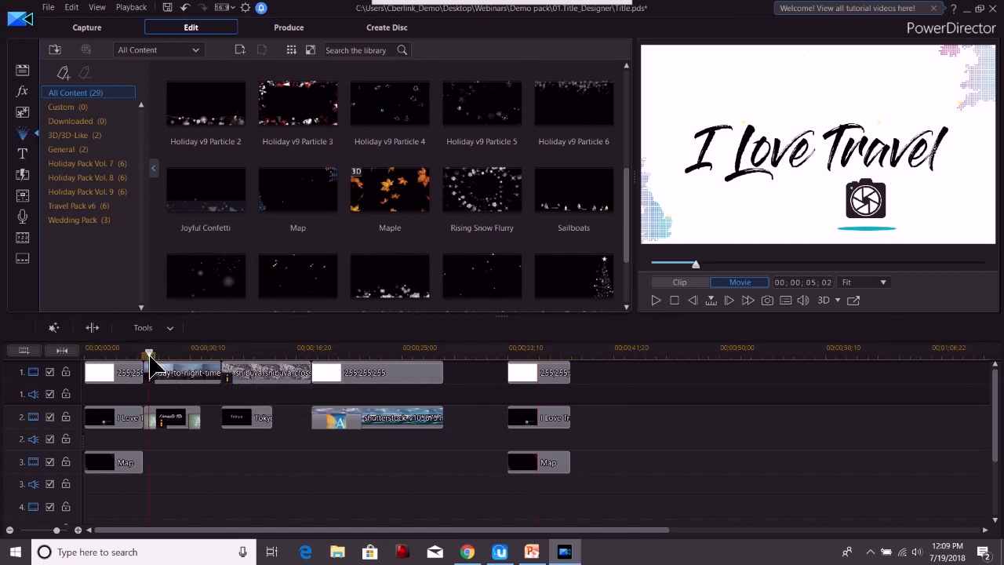
pyautogui.click(658, 302)
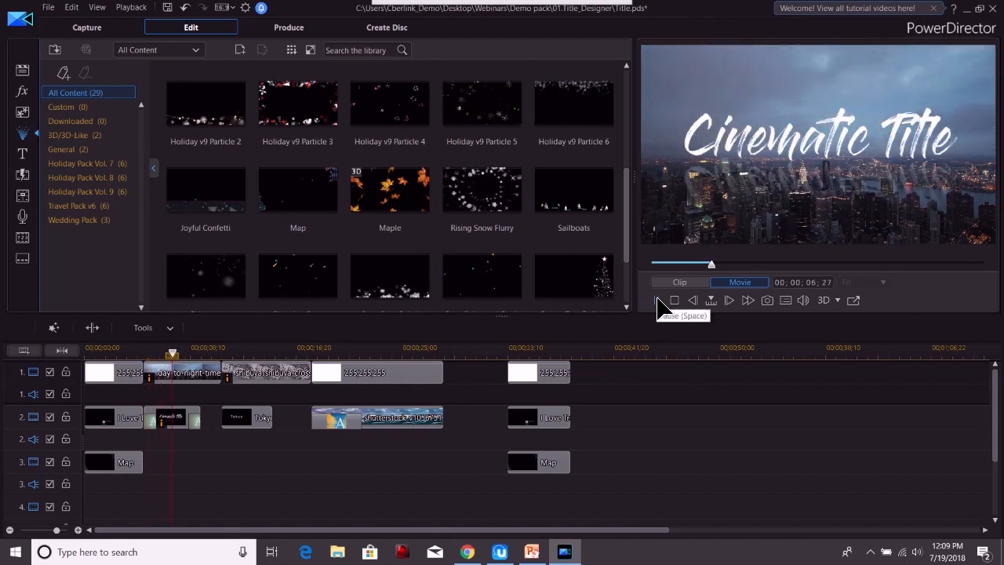
pyautogui.click(658, 301)
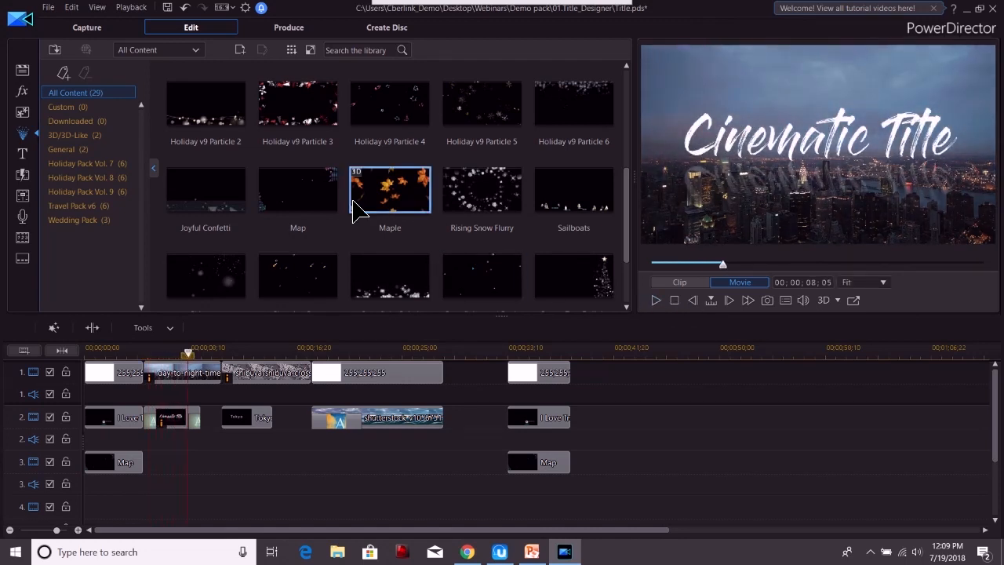
# - Add the day-to-night time-lapse video from the media content to track 1, directly after the last white color board
pyautogui.click(23, 72)
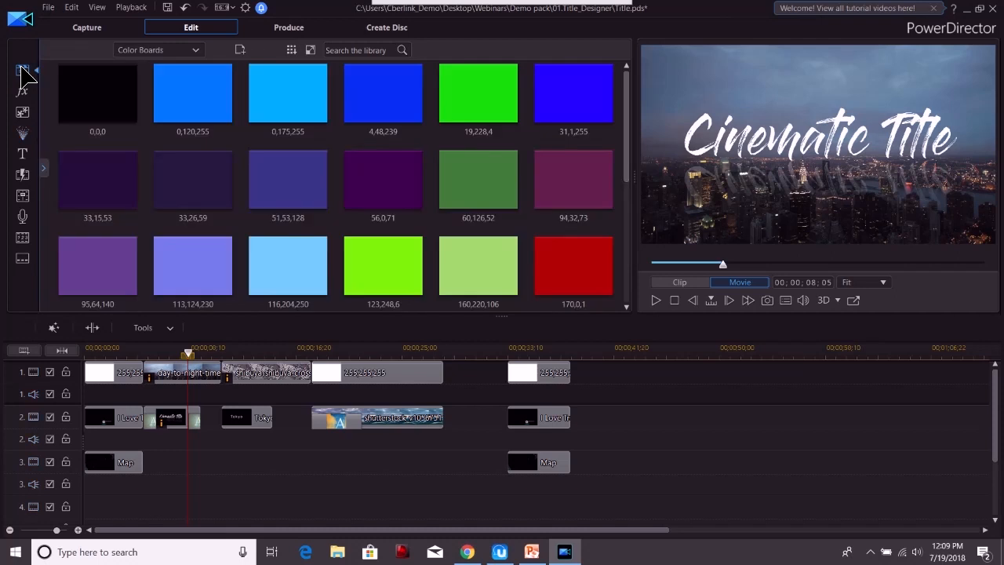
pyautogui.click(177, 51)
pyautogui.click(172, 65)
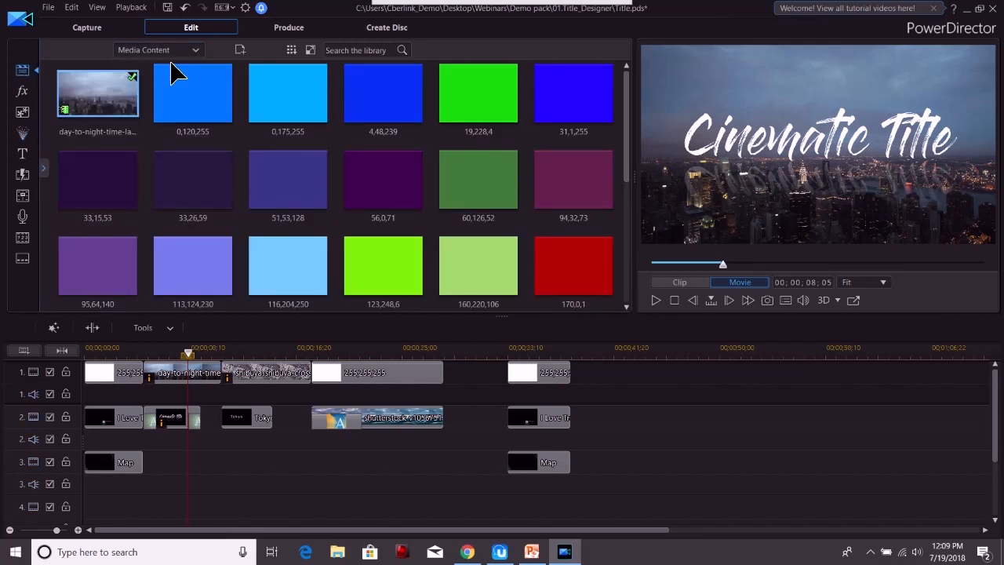
pyautogui.moveTo(102, 89); pyautogui.dragTo(573, 372)
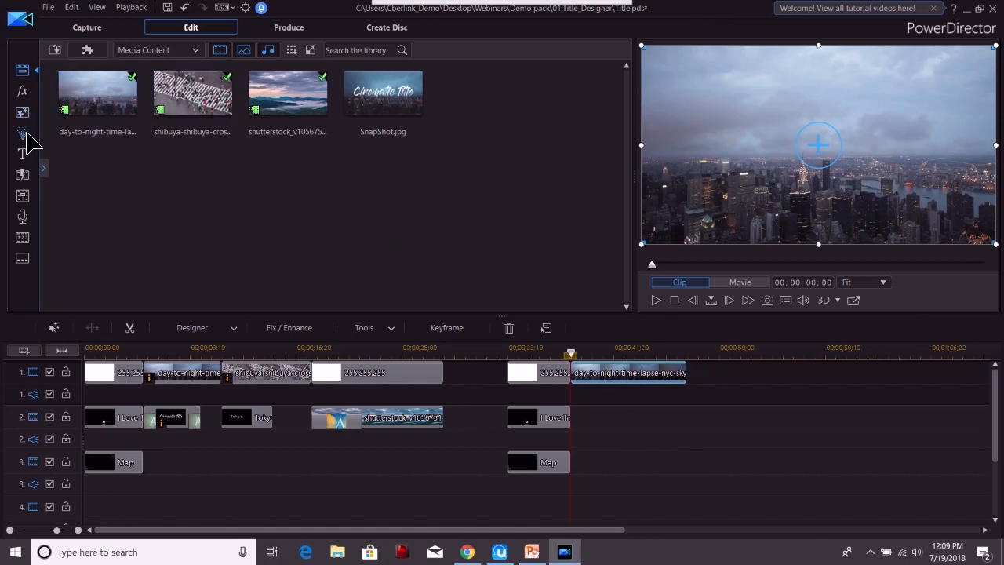
# - Add the Default text-only title to track 2, starting where the new day-to-night clip starts
pyautogui.click(26, 155)
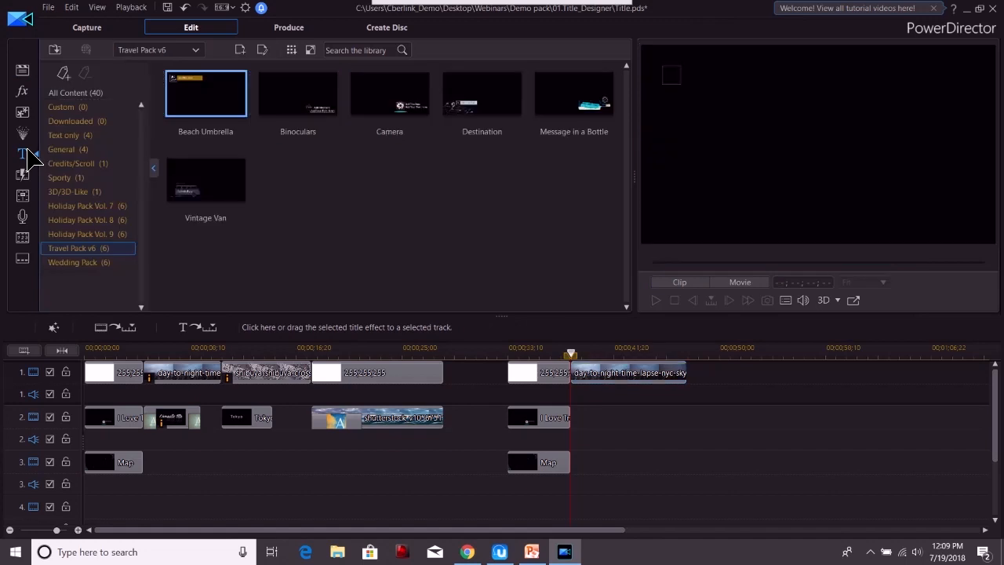
pyautogui.click(84, 151)
pyautogui.click(82, 136)
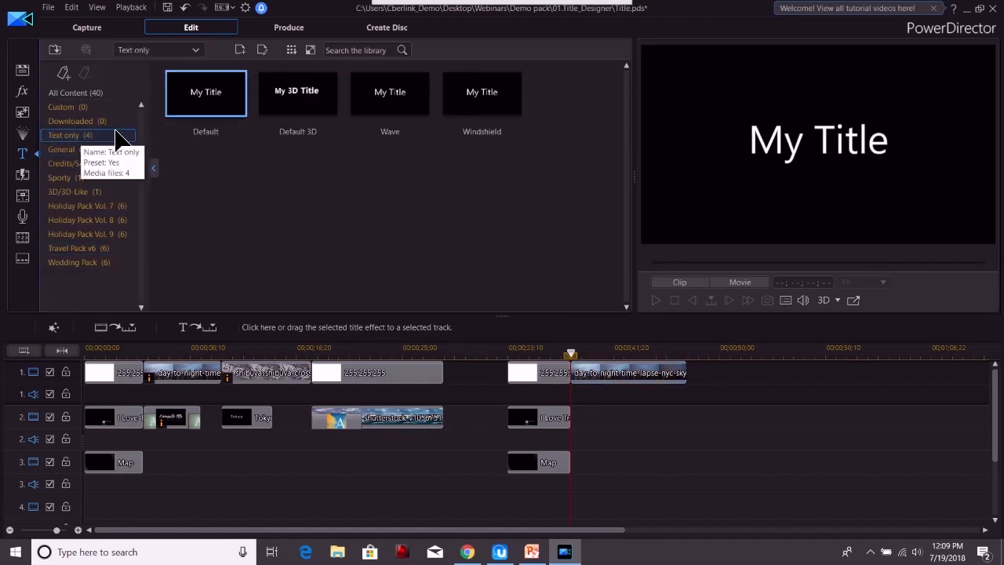
pyautogui.moveTo(209, 97); pyautogui.dragTo(577, 434)
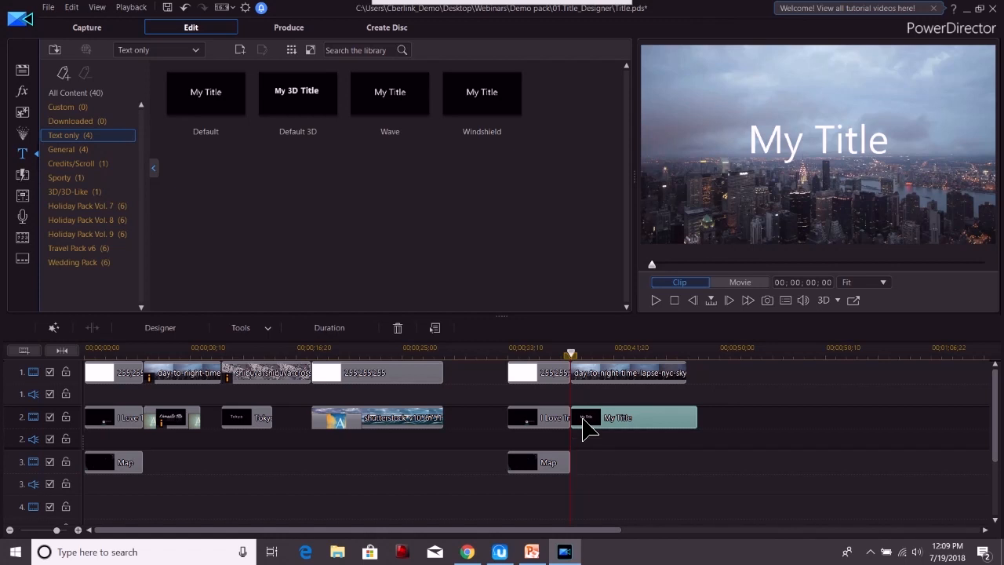
# - Open the new title in the Title Designer and change its text to "Cinematic Title"
pyautogui.doubleClick(590, 429)
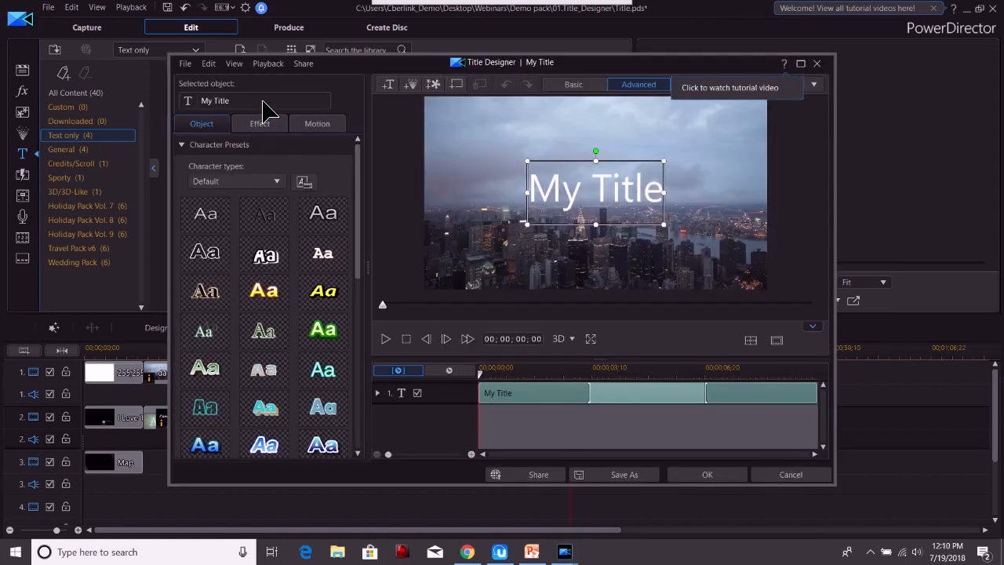
pyautogui.moveTo(262, 104); pyautogui.dragTo(202, 102)
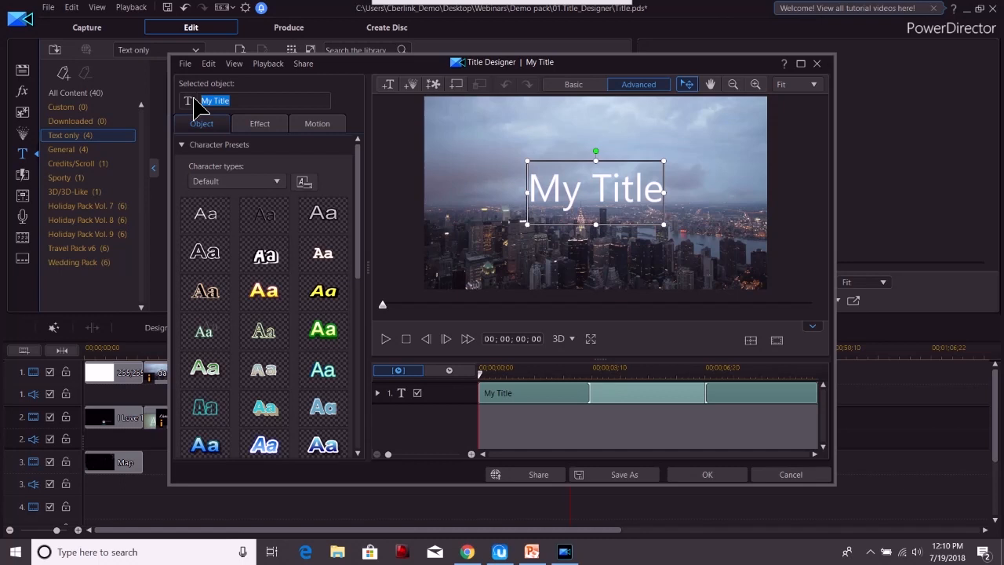
pyautogui.press('BackSpace')
pyautogui.write('Cine')
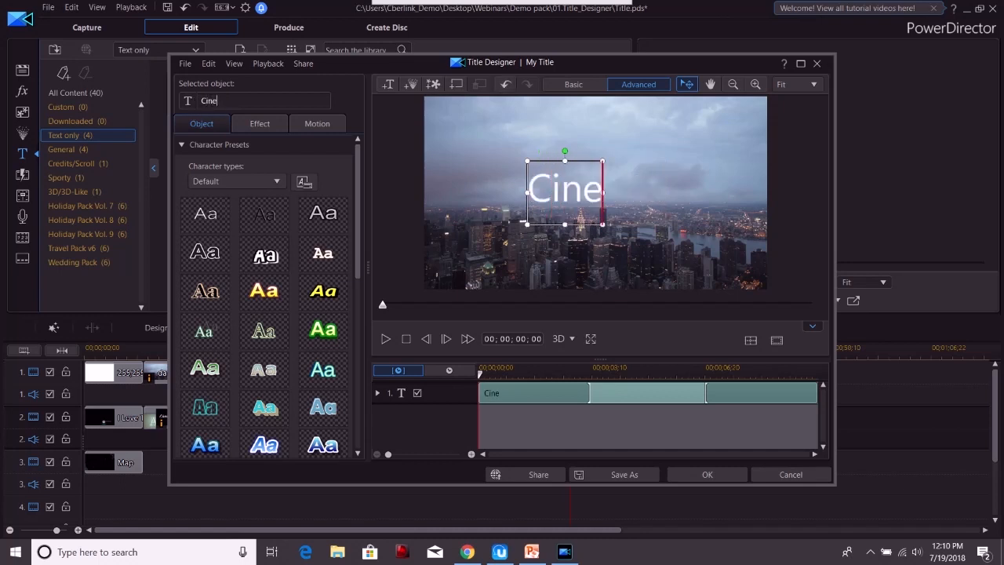
pyautogui.write('matic Title')
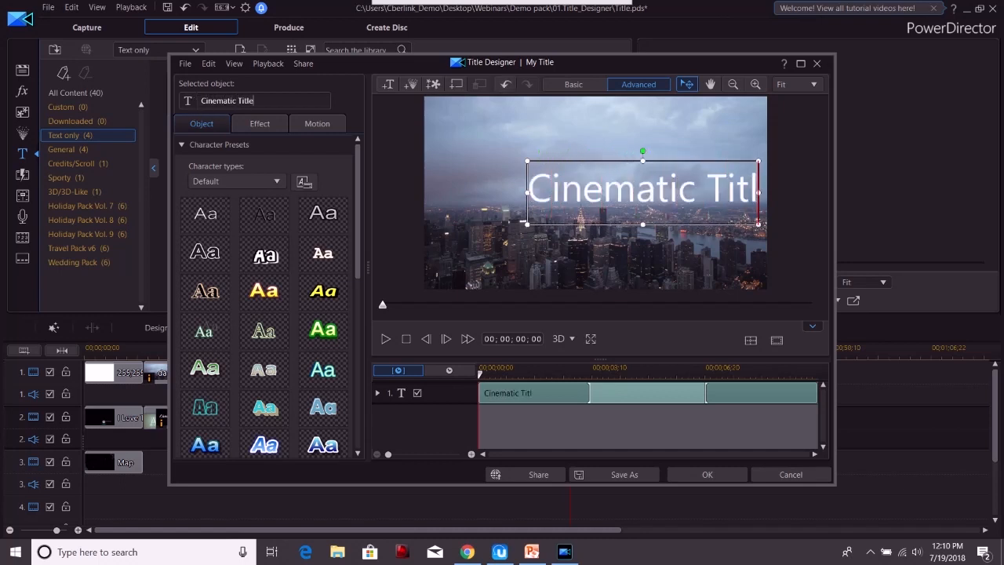
# - Move the "Cinematic Title" text to the middle of the frame and set its font to Gloss And Bloom
pyautogui.moveTo(362, 196); pyautogui.dragTo(358, 348)
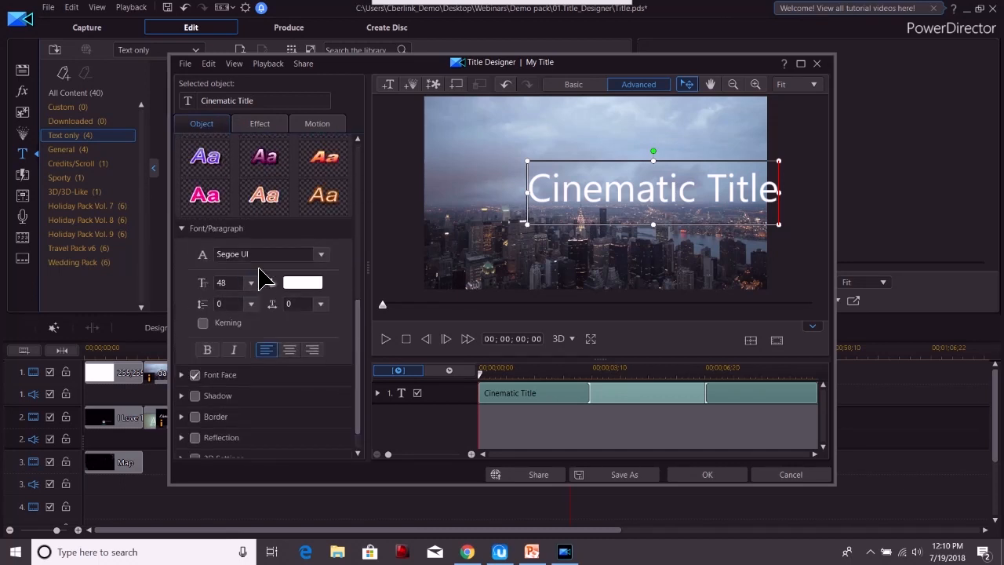
pyautogui.write('Gloss And Bloom')
pyautogui.press('Return')
pyautogui.click(623, 161)
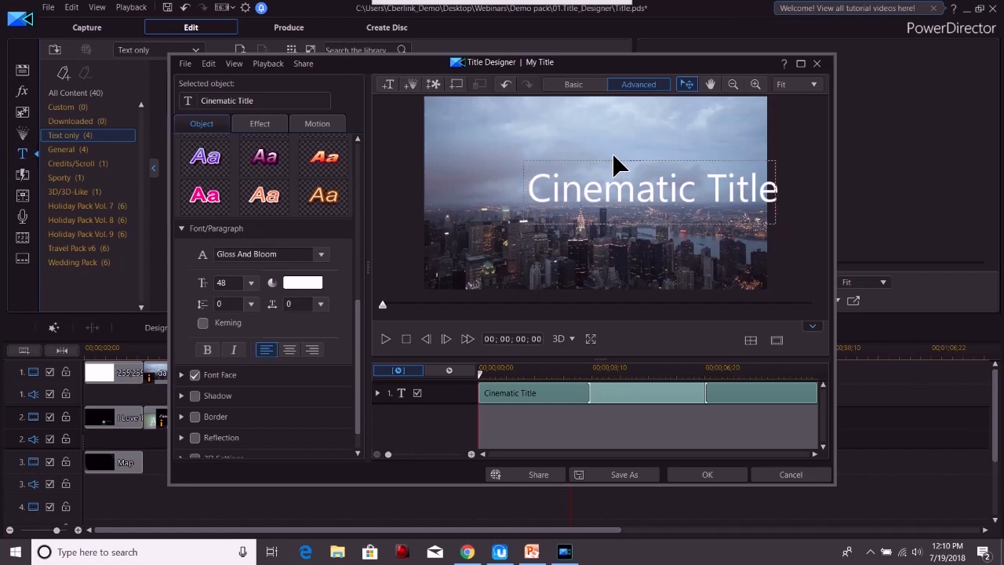
pyautogui.hotkey('ctrl', 'z')
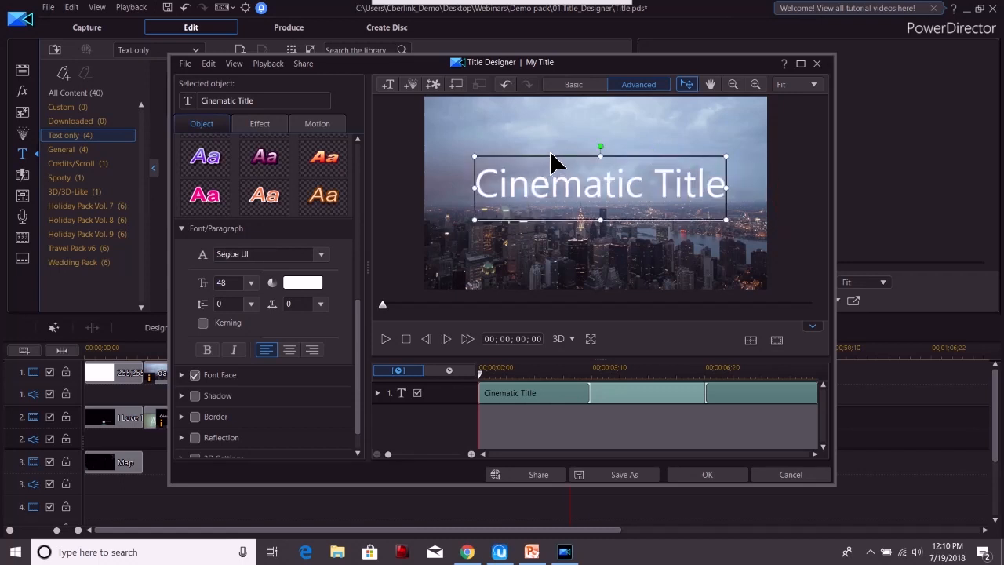
pyautogui.click(263, 254)
pyautogui.write('Gloss')
pyautogui.press('Return')
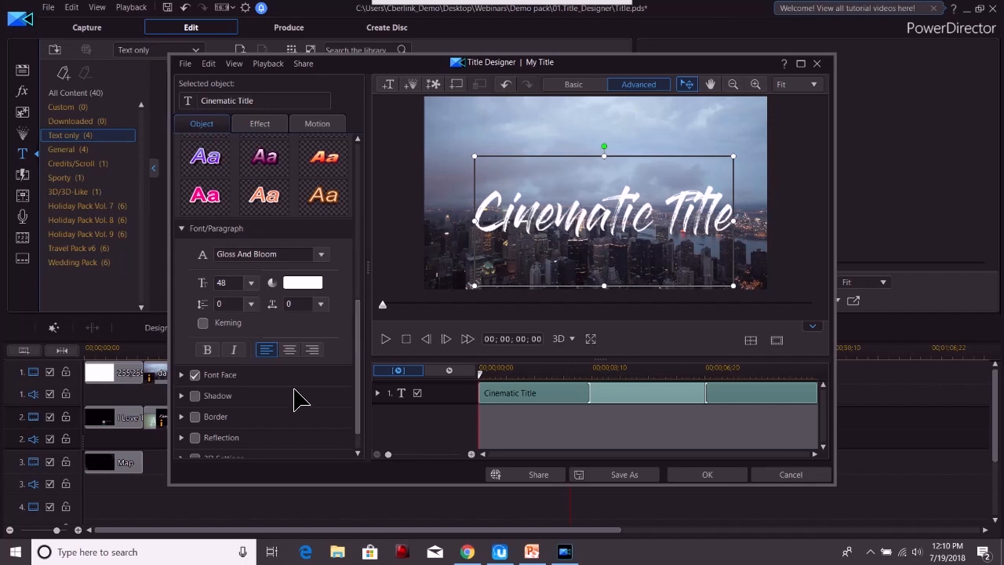
# - Enable Reflection on the "Cinematic Title" text, raise it slightly in the frame, preview it, and save the title to the timeline
pyautogui.click(194, 438)
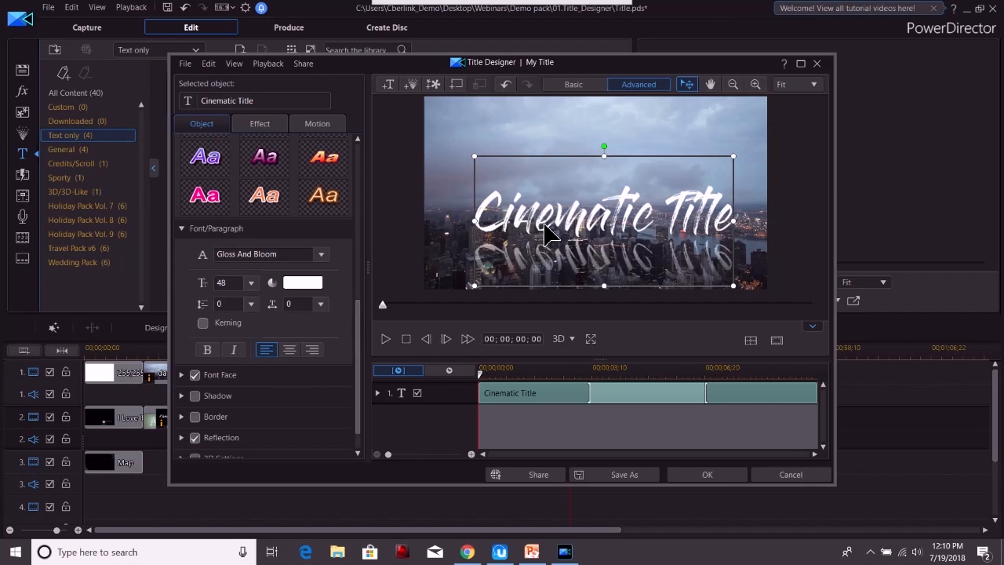
pyautogui.moveTo(560, 152); pyautogui.dragTo(554, 136)
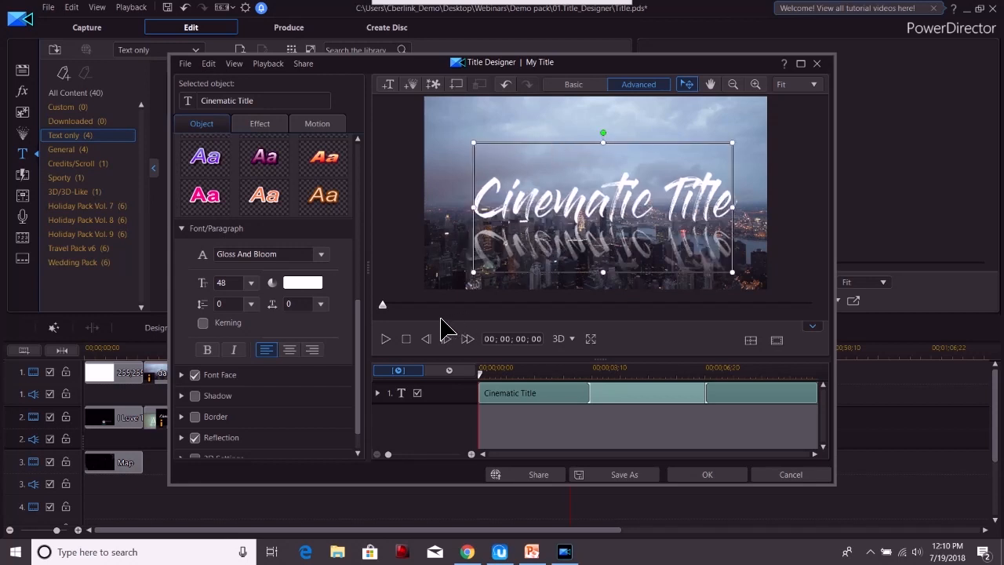
pyautogui.click(385, 338)
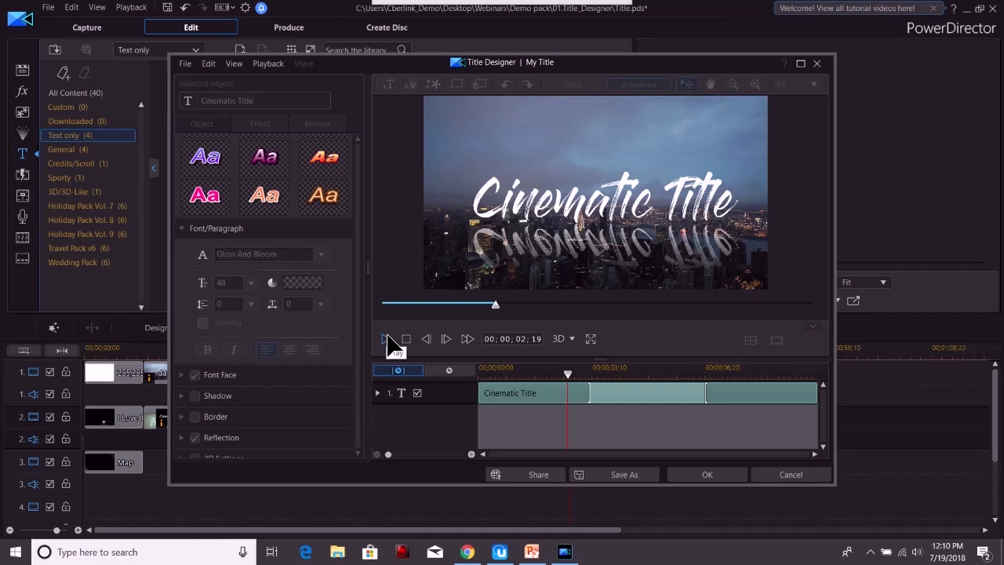
pyautogui.click(704, 475)
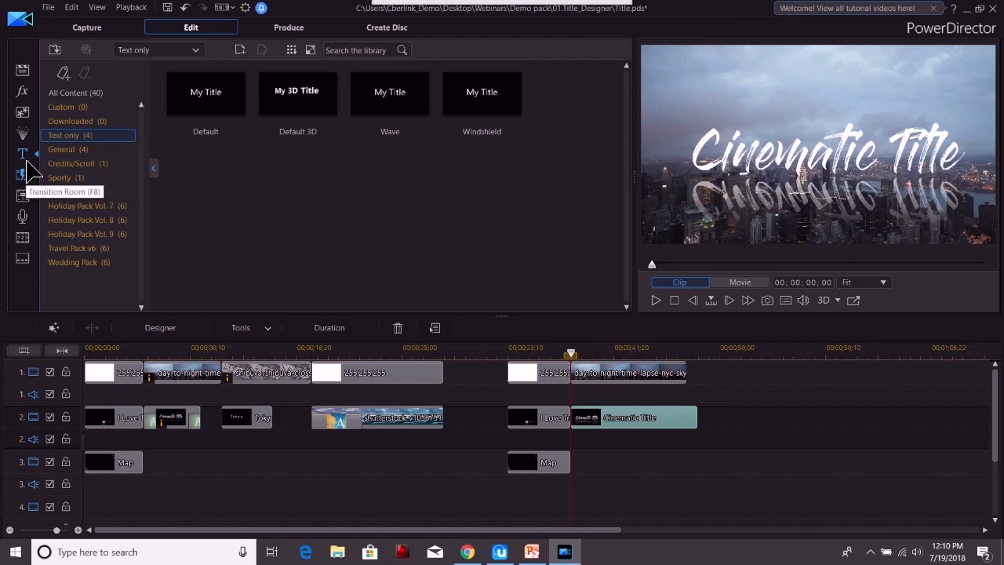
# - Apply the Gaussian Blur effect to the new "Cinematic Title" clip on track 2 and preview it
pyautogui.click(23, 92)
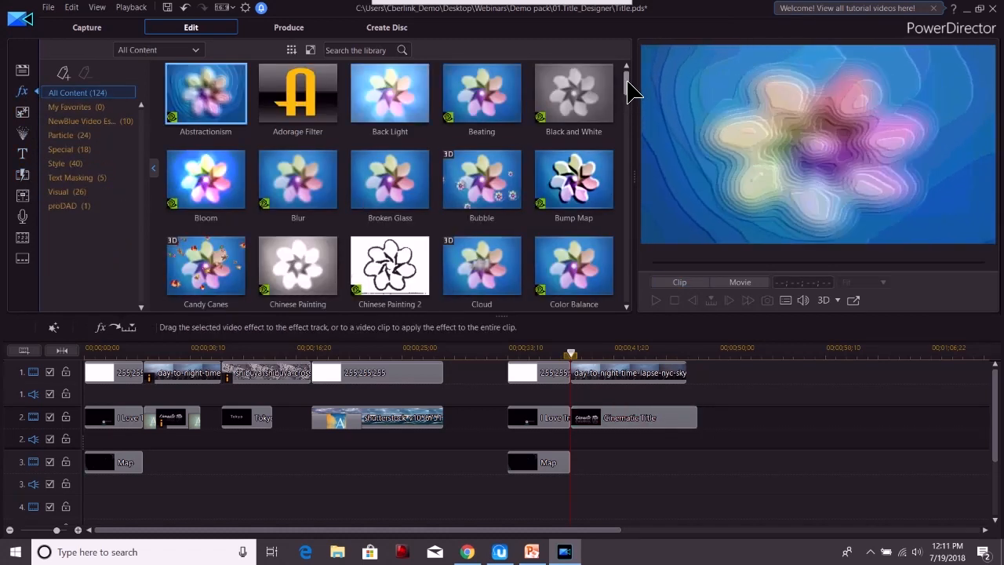
pyautogui.moveTo(628, 81); pyautogui.dragTo(634, 154)
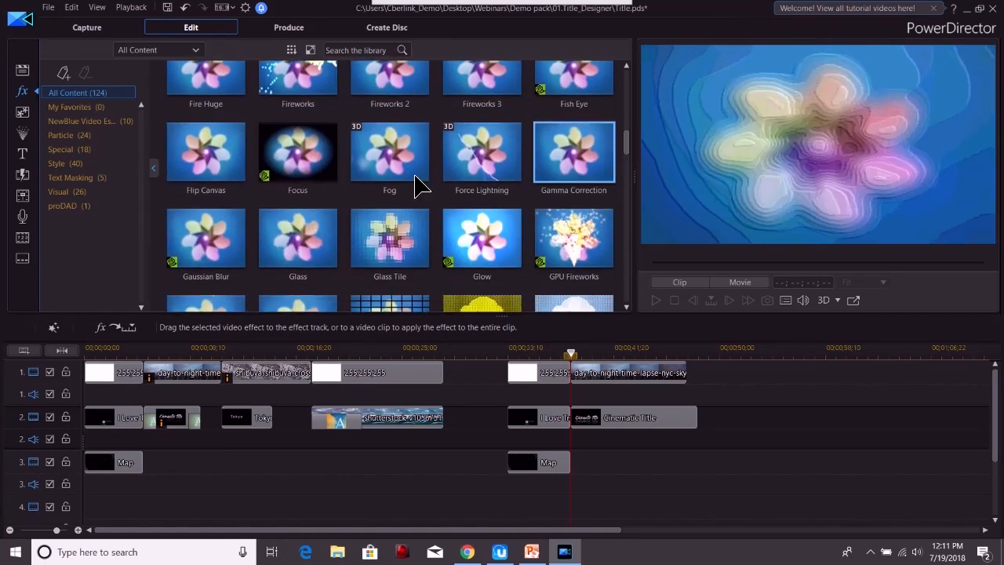
pyautogui.click(235, 240)
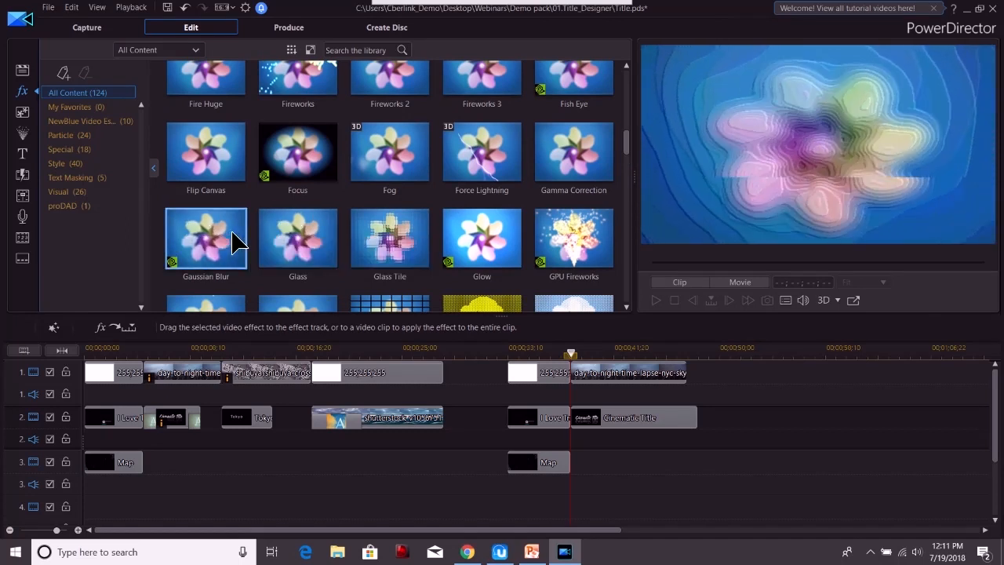
pyautogui.click(602, 422)
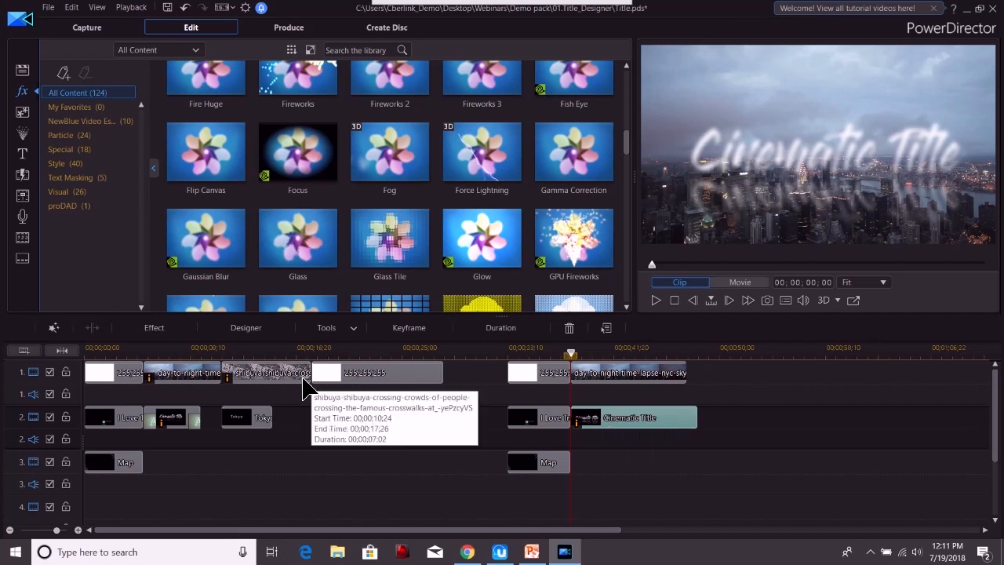
pyautogui.click(656, 300)
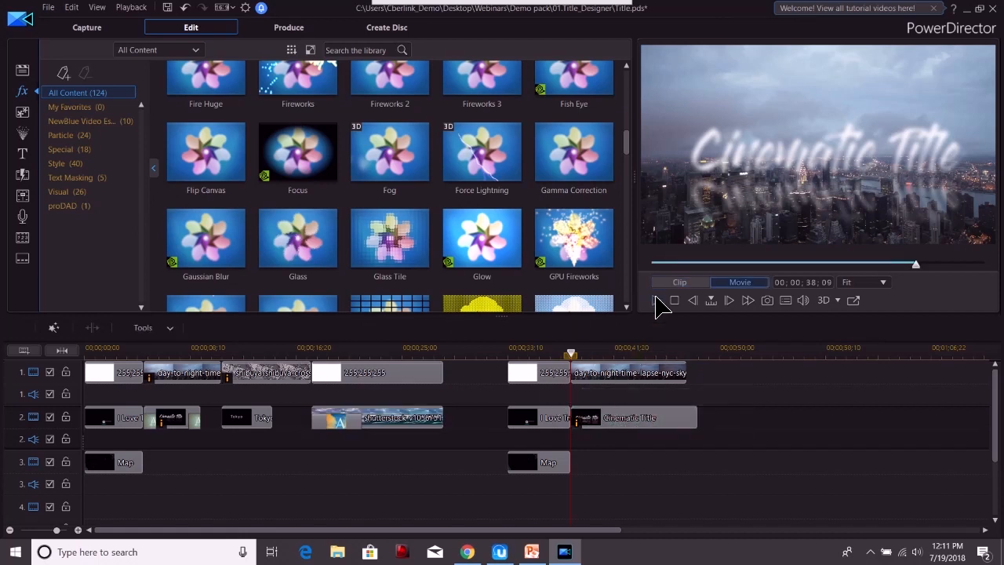
pyautogui.click(656, 300)
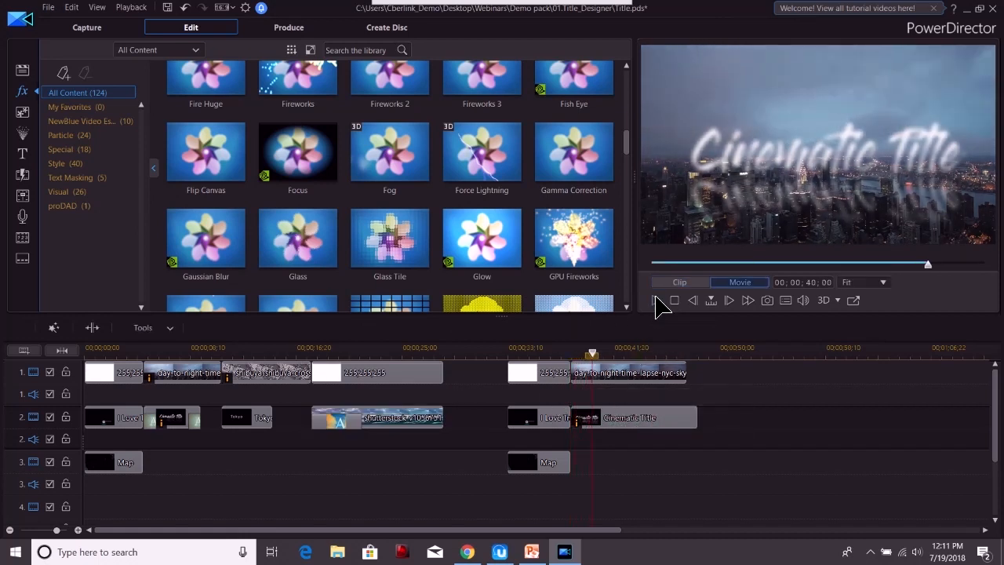
# - Open the Gaussian Blur keyframe settings of the new "Cinematic Title" clip and add a Degree keyframe of 5 at the clip's start
pyautogui.click(598, 422)
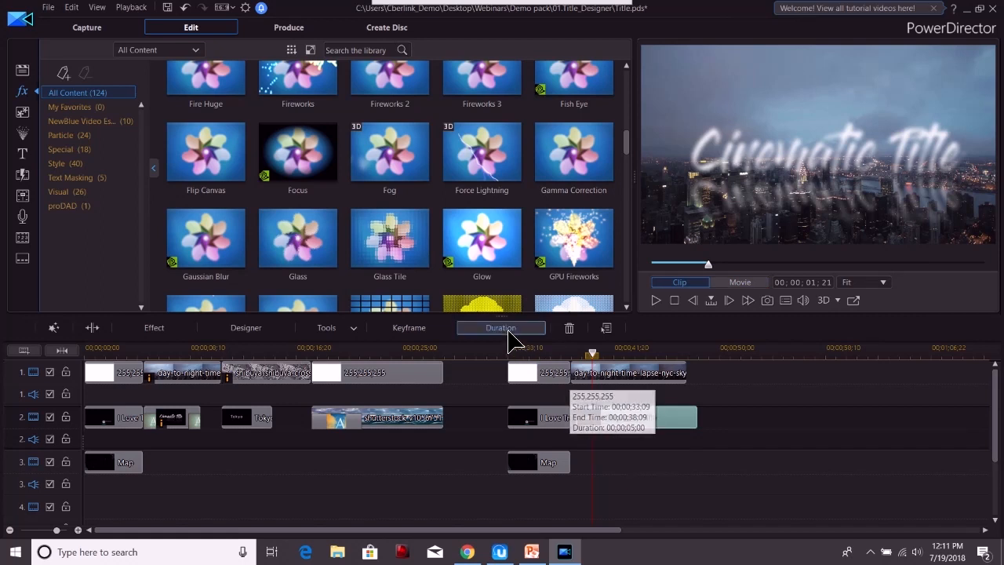
pyautogui.click(418, 331)
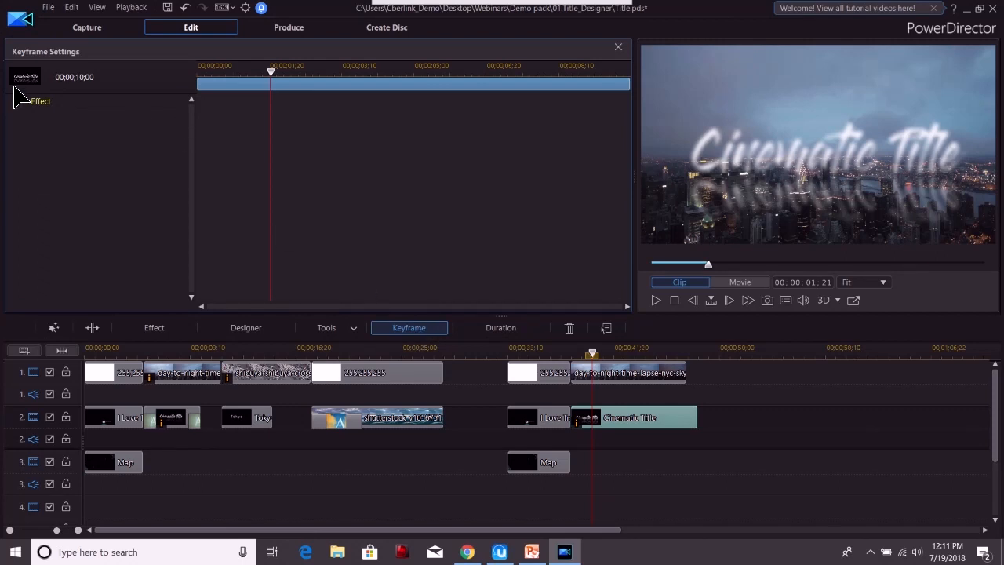
pyautogui.click(18, 101)
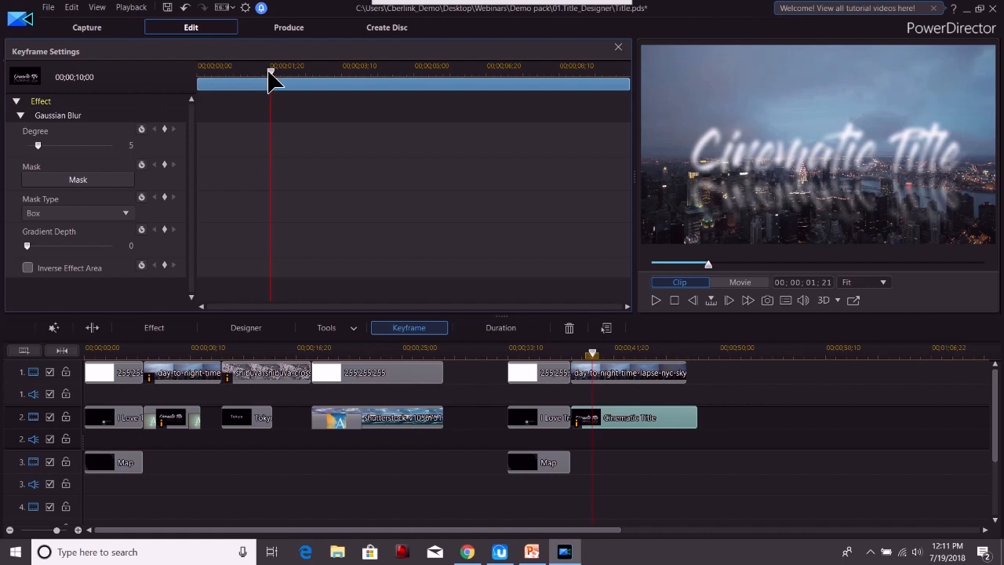
pyautogui.moveTo(275, 79); pyautogui.dragTo(202, 79)
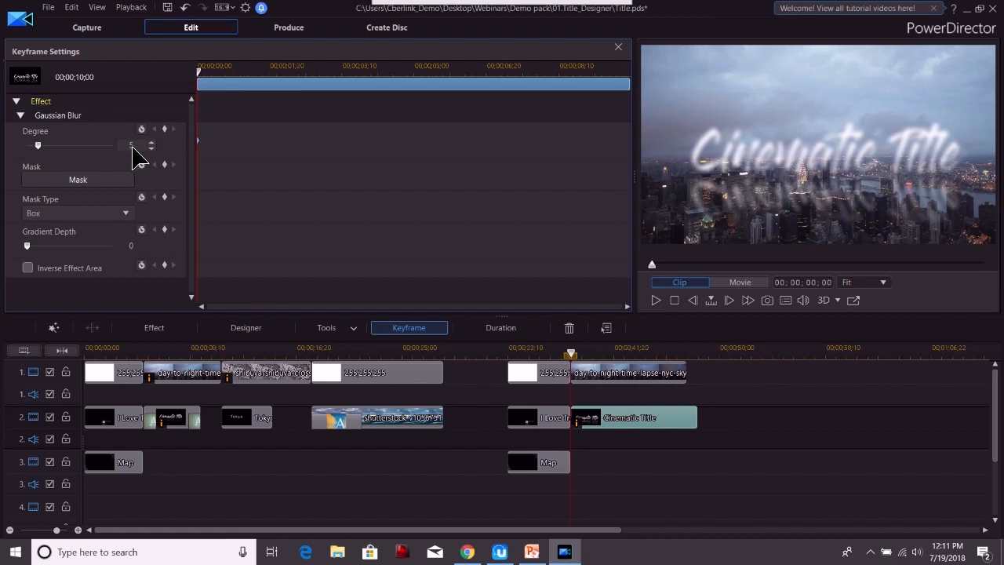
# - Add a Degree keyframe at 00;00;01;09 with the blur set to 0, and preview the title from its start
pyautogui.click(253, 76)
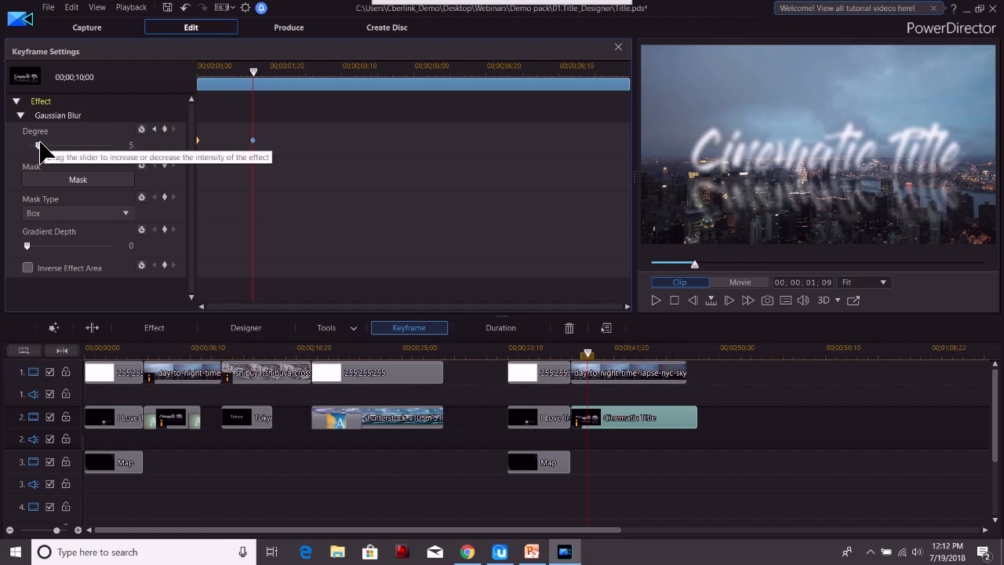
pyautogui.moveTo(38, 145); pyautogui.dragTo(16, 144)
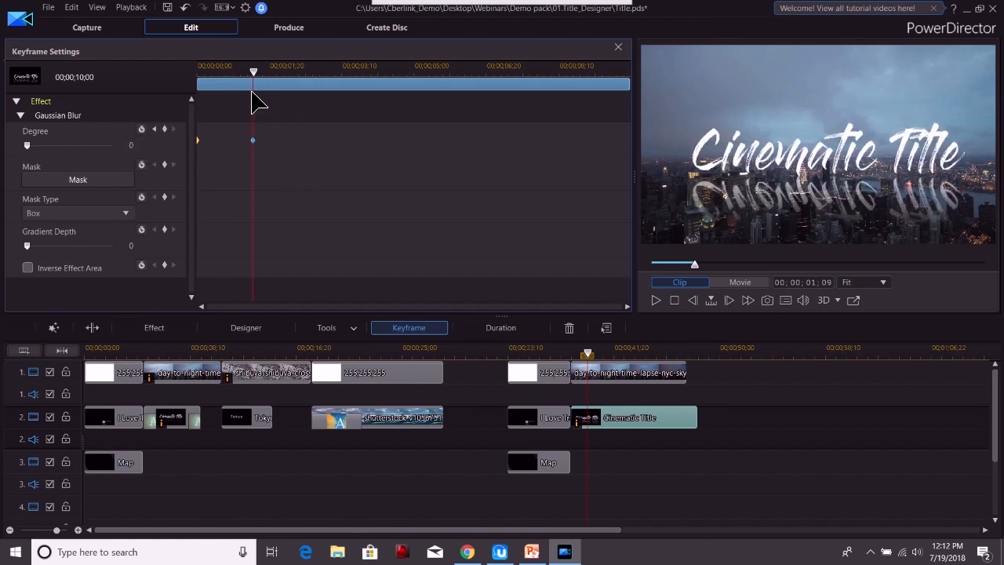
pyautogui.moveTo(255, 73); pyautogui.dragTo(198, 73)
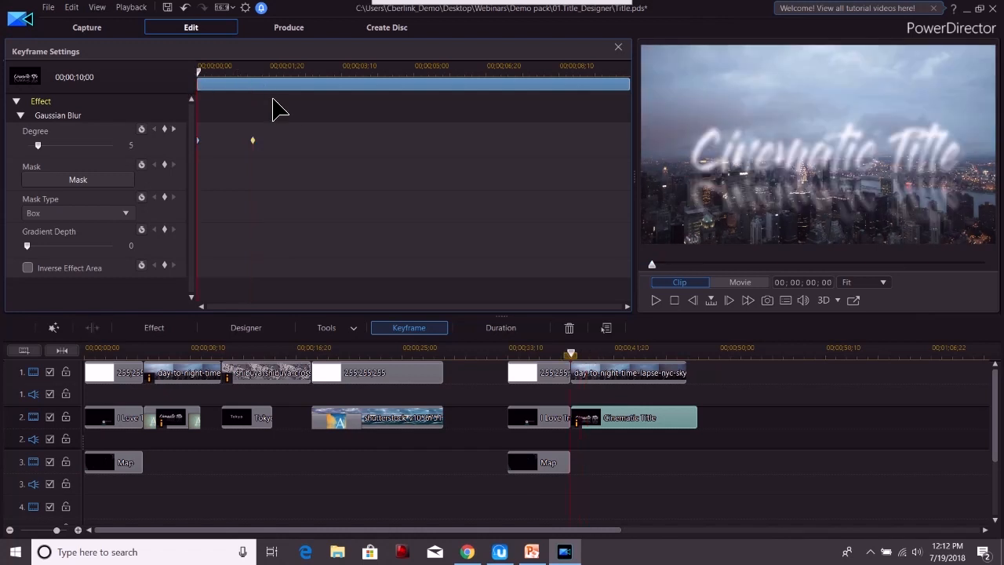
pyautogui.click(654, 301)
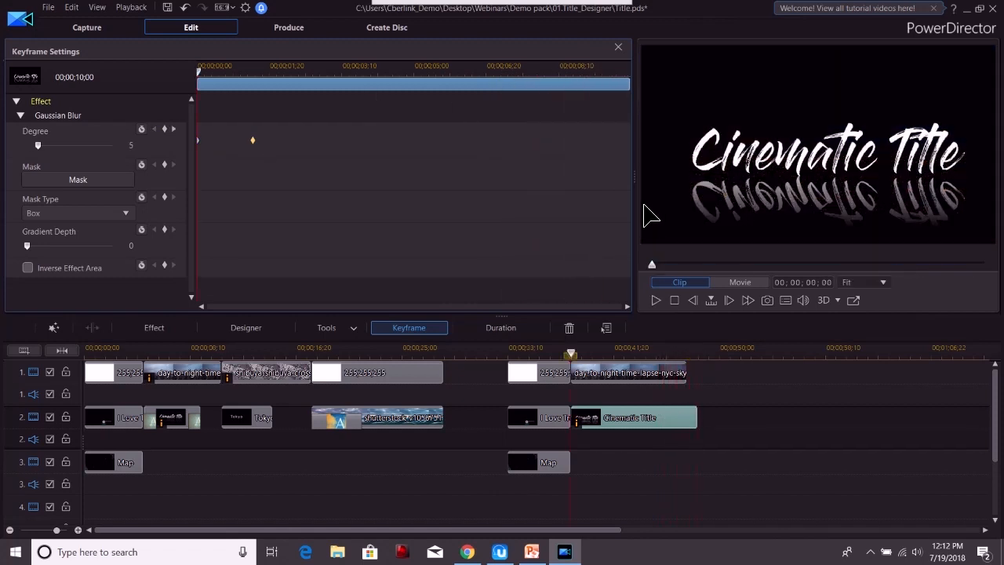
# - Add a Gaussian Blur Degree keyframe of 5 at the end of the title clip, at 00;00;10;00
pyautogui.click(629, 68)
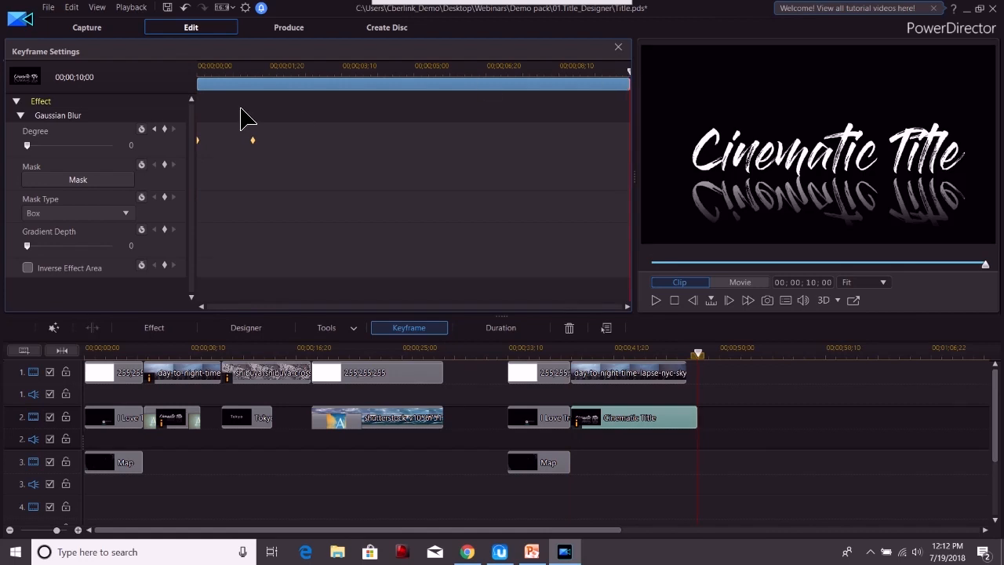
pyautogui.click(164, 129)
pyautogui.click(40, 145)
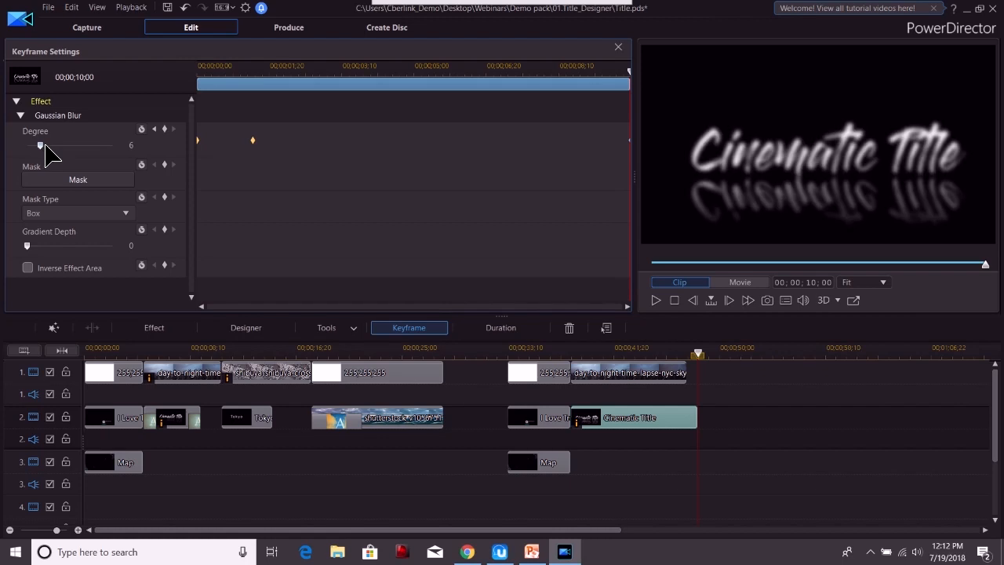
pyautogui.click(151, 148)
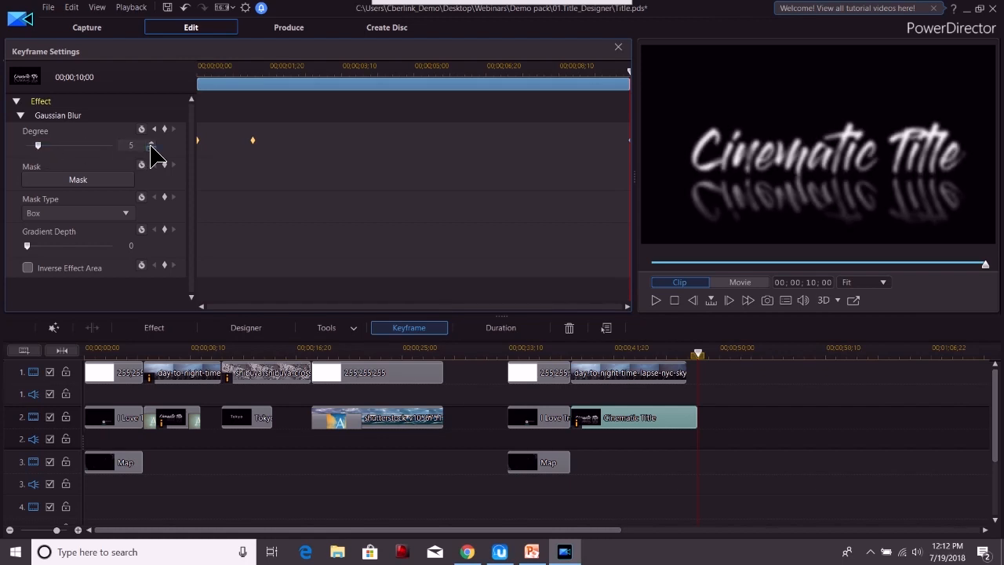
# - Add a Degree keyframe of 1 at 00;00;08;21, preview the blur animation, and close the keyframe settings
pyautogui.click(577, 81)
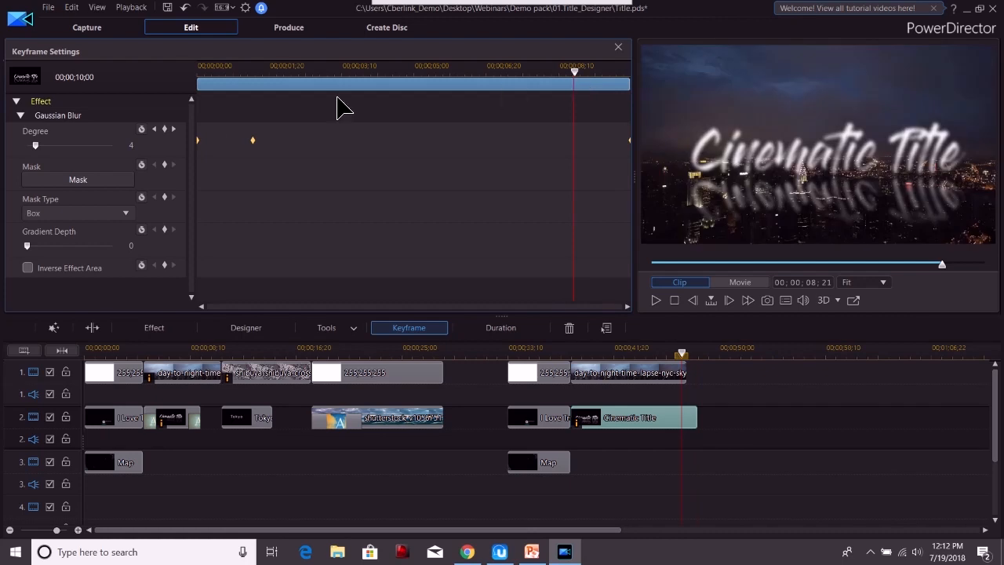
pyautogui.click(164, 129)
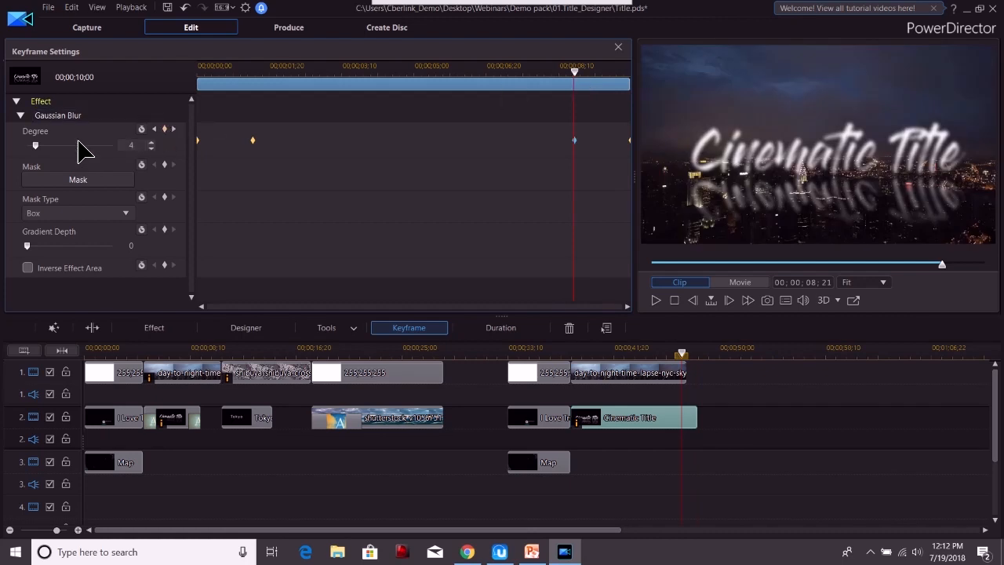
pyautogui.moveTo(34, 145); pyautogui.dragTo(30, 145)
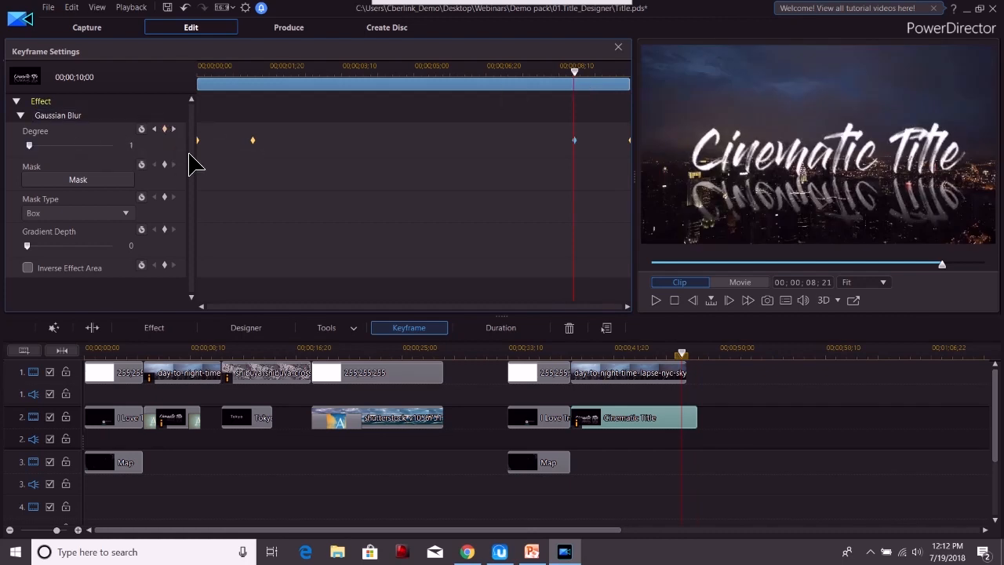
pyautogui.click(658, 299)
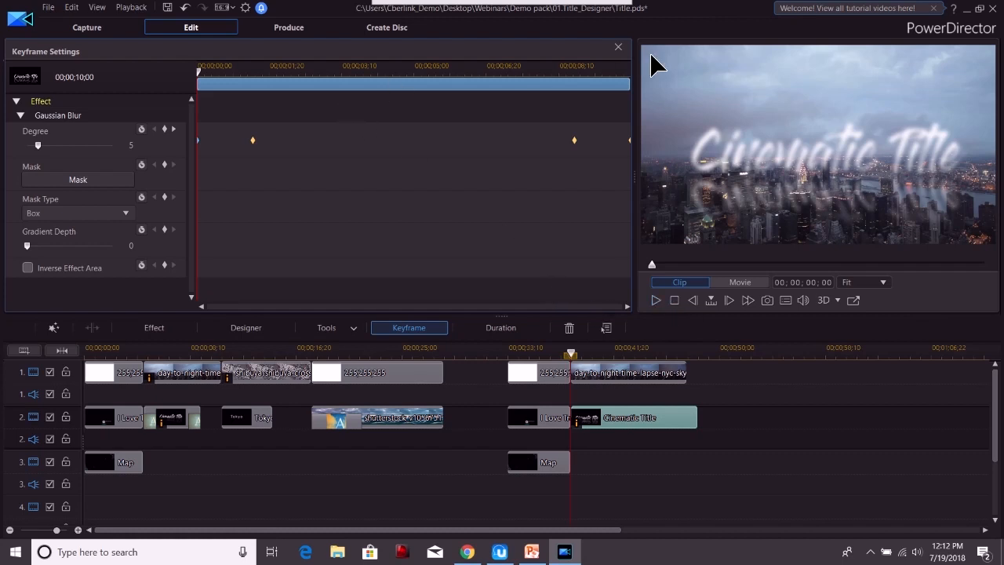
pyautogui.click(617, 45)
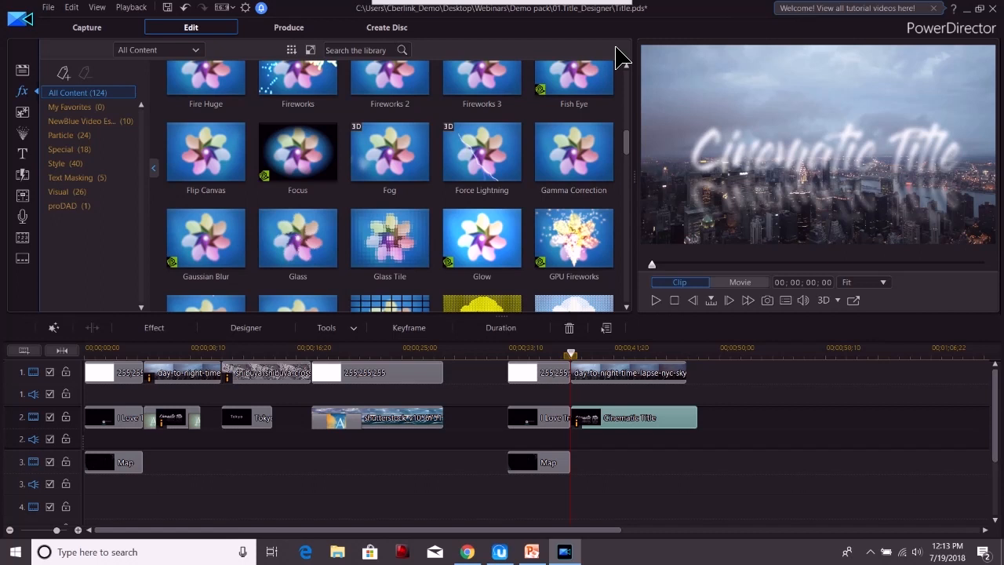
# - Search the transitions for "fade" and apply the Fade transition to both the start and end of the new "Cinematic Title" clip
pyautogui.click(28, 174)
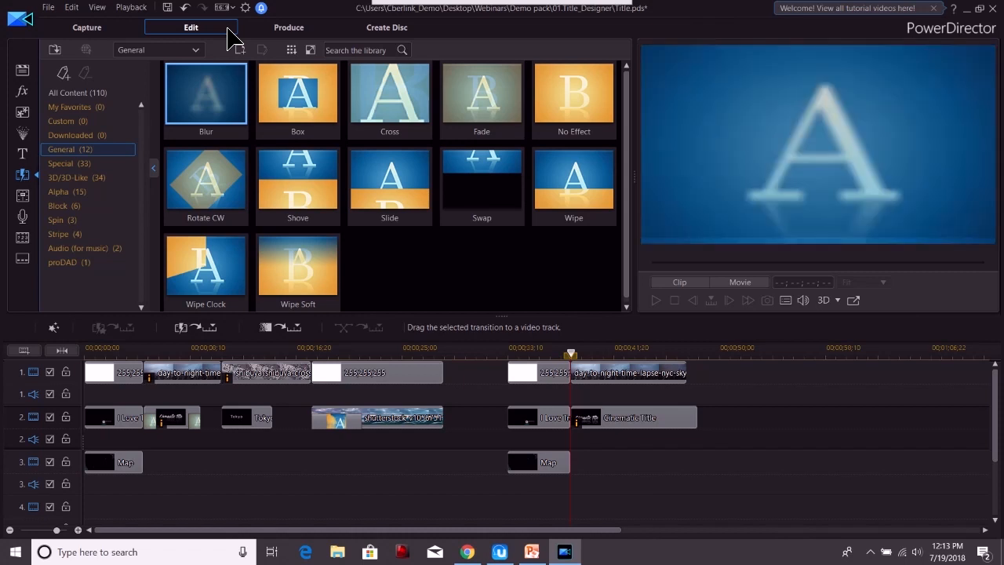
pyautogui.click(364, 52)
pyautogui.write('fade')
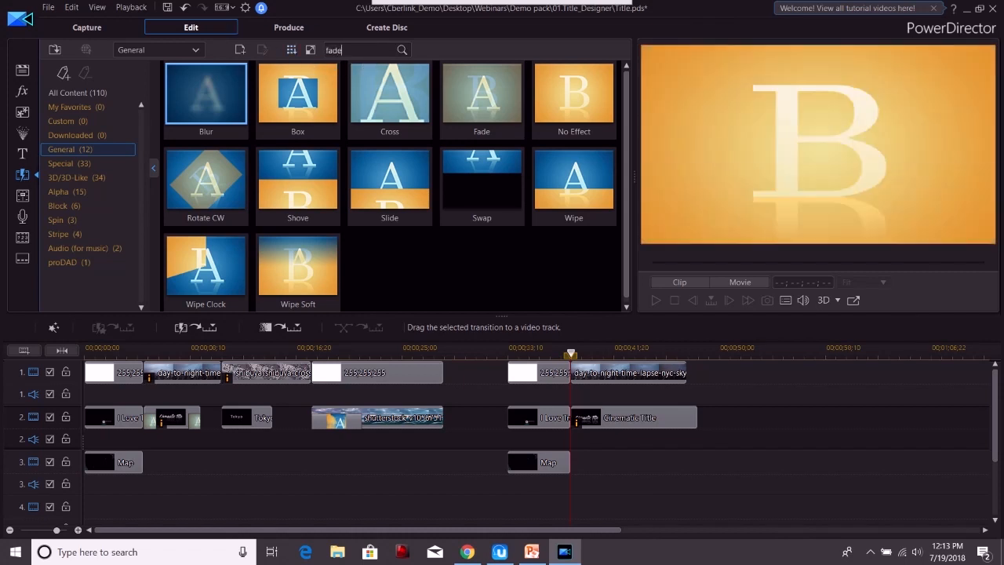
pyautogui.press('Return')
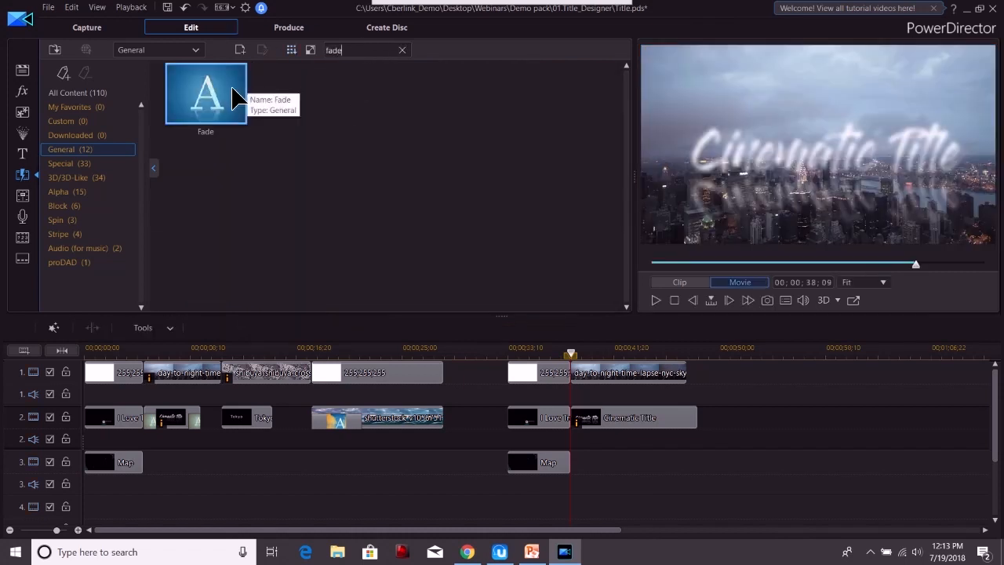
pyautogui.click(585, 423)
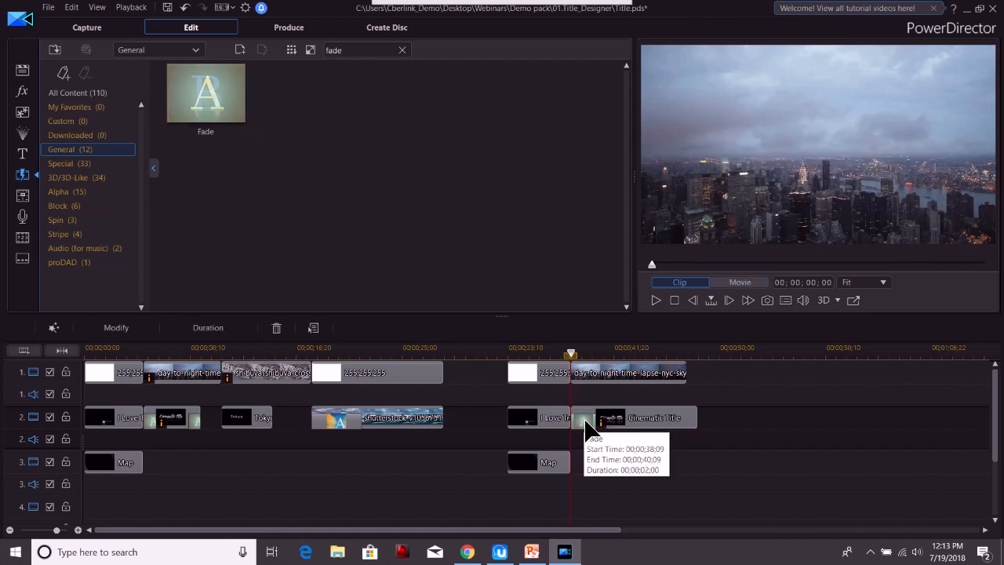
pyautogui.moveTo(229, 109); pyautogui.dragTo(690, 419)
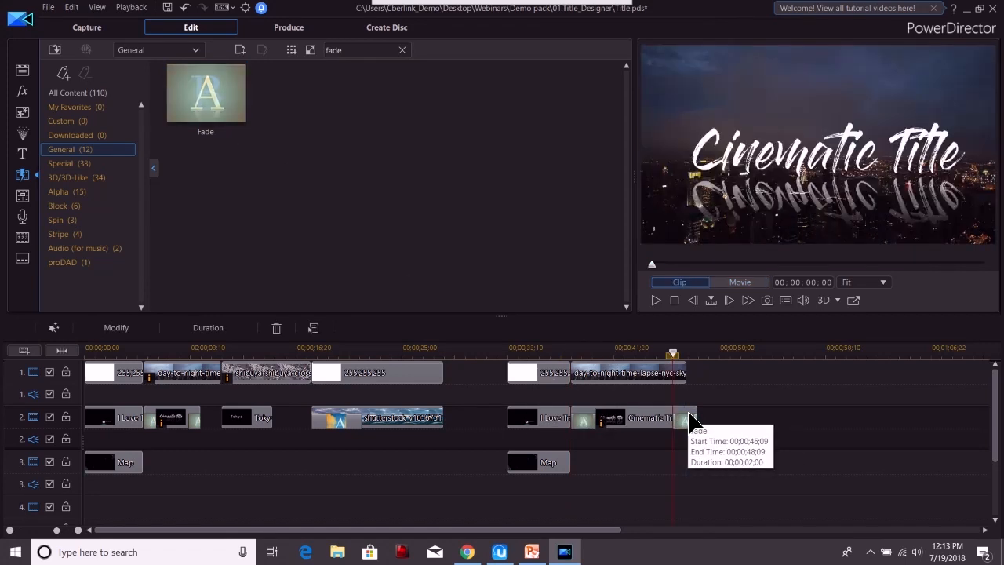
# - Play the original "Cinematic Title" example, and play the recreated one for comparison
pyautogui.click(154, 354)
pyautogui.click(657, 297)
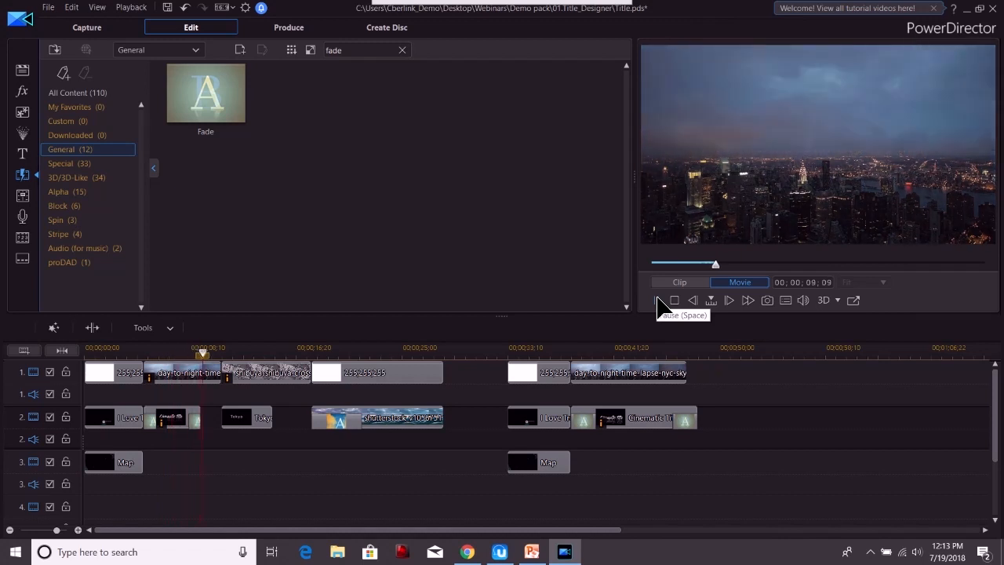
pyautogui.click(584, 353)
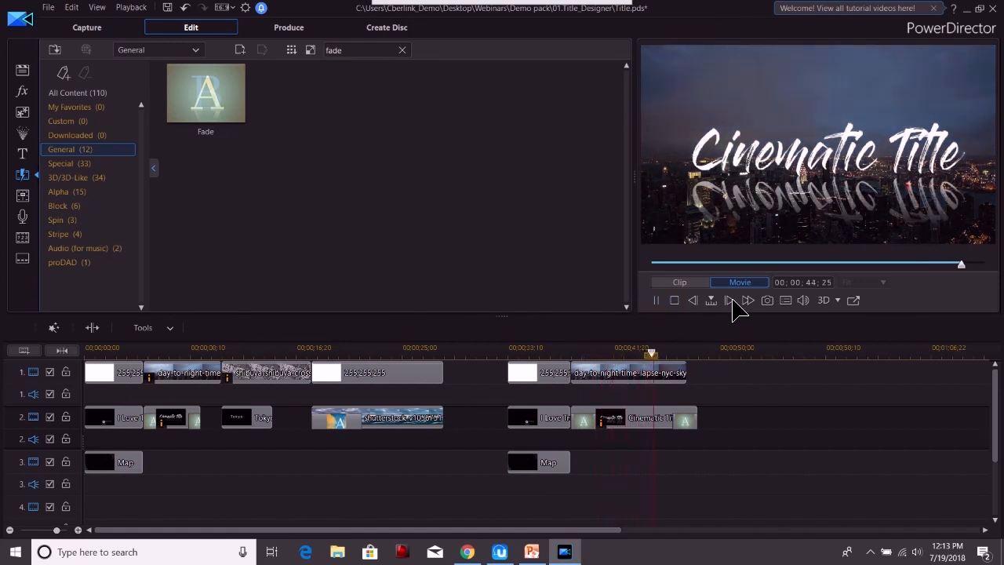
pyautogui.click(656, 299)
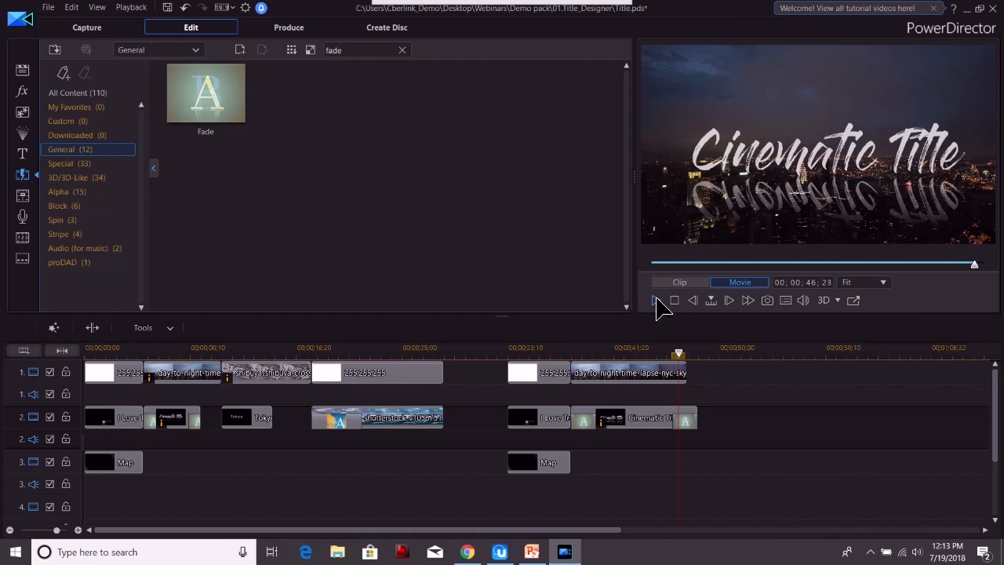
# - Preview the example "Tokyo" title over the blurred Shibuya crossing footage, and stop playback
pyautogui.click(270, 374)
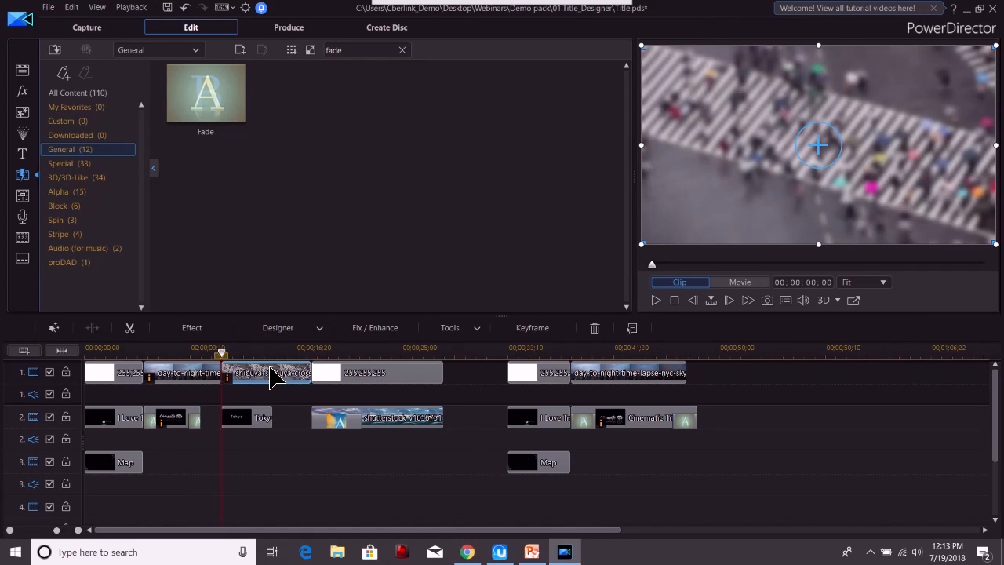
pyautogui.click(657, 301)
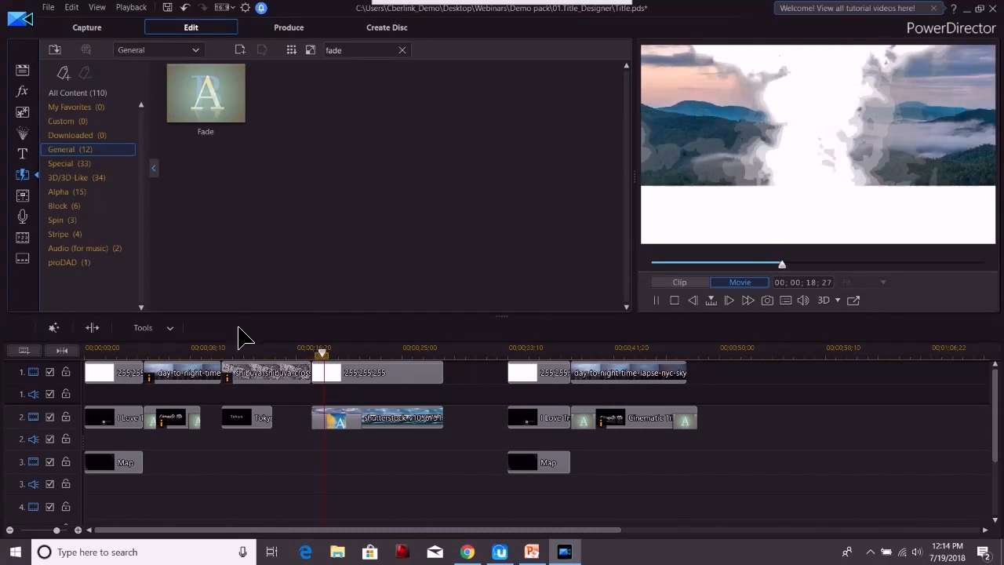
pyautogui.click(229, 355)
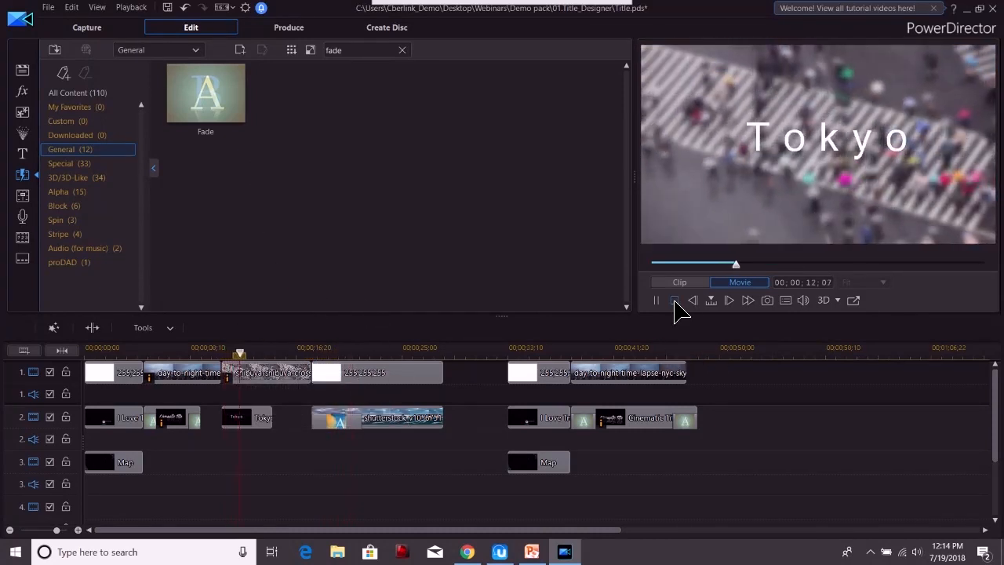
pyautogui.click(674, 301)
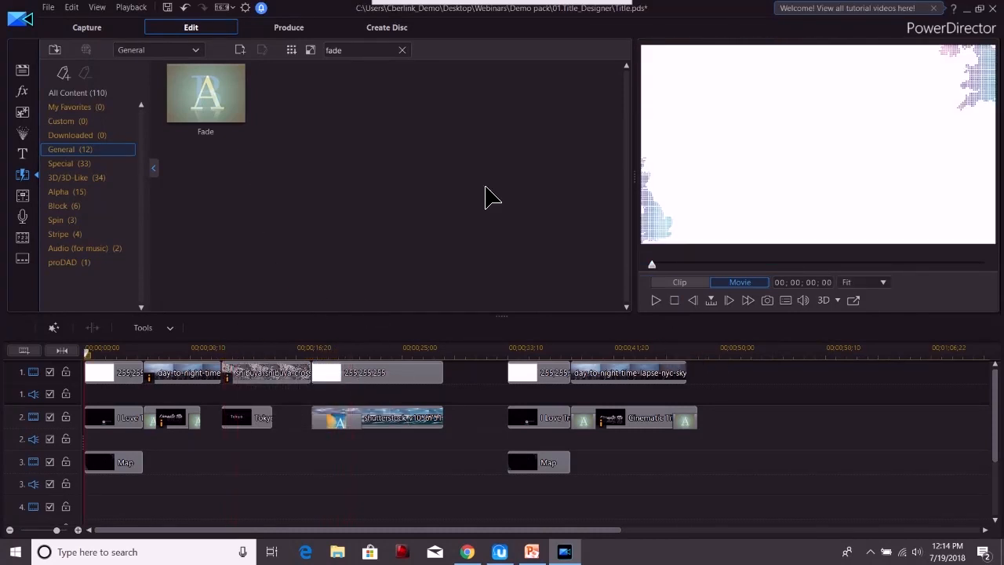
# - Place the Shibuya crossing video on track 1 right after the day-to-night clip and trim it to 00;00;07;11
pyautogui.click(23, 70)
pyautogui.moveTo(198, 95); pyautogui.dragTo(660, 351)
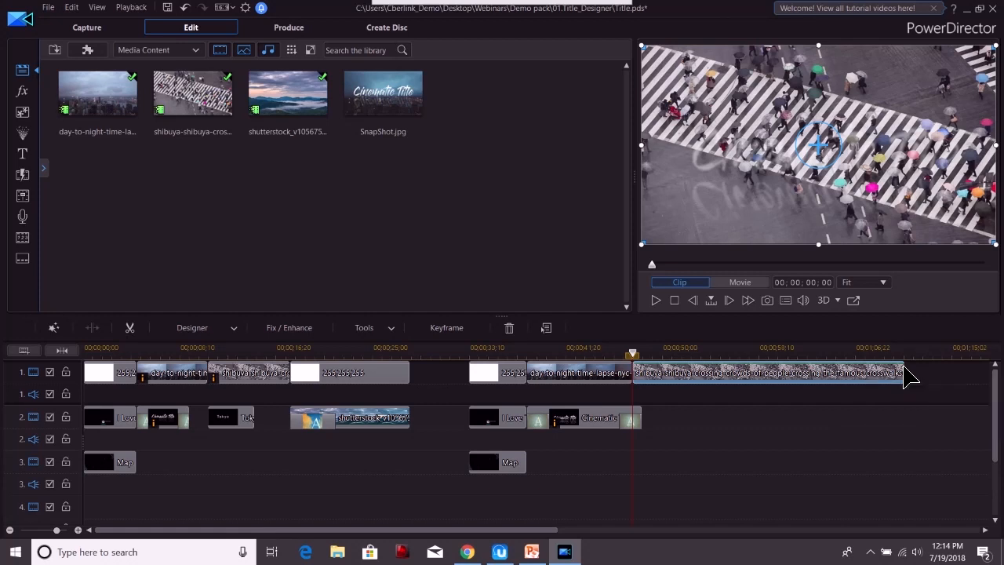
pyautogui.click(864, 375)
pyautogui.click(780, 383)
pyautogui.moveTo(780, 383); pyautogui.dragTo(719, 385)
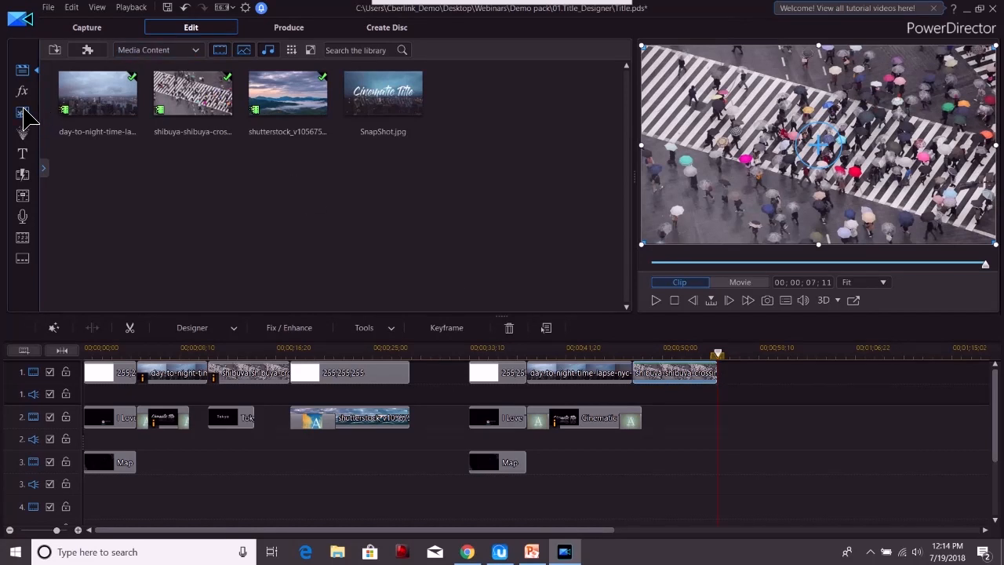
# - Add the Default title to track 2 after "Cinematic Title" and fit its start and end to the Shibuya crossing clip above
pyautogui.click(27, 155)
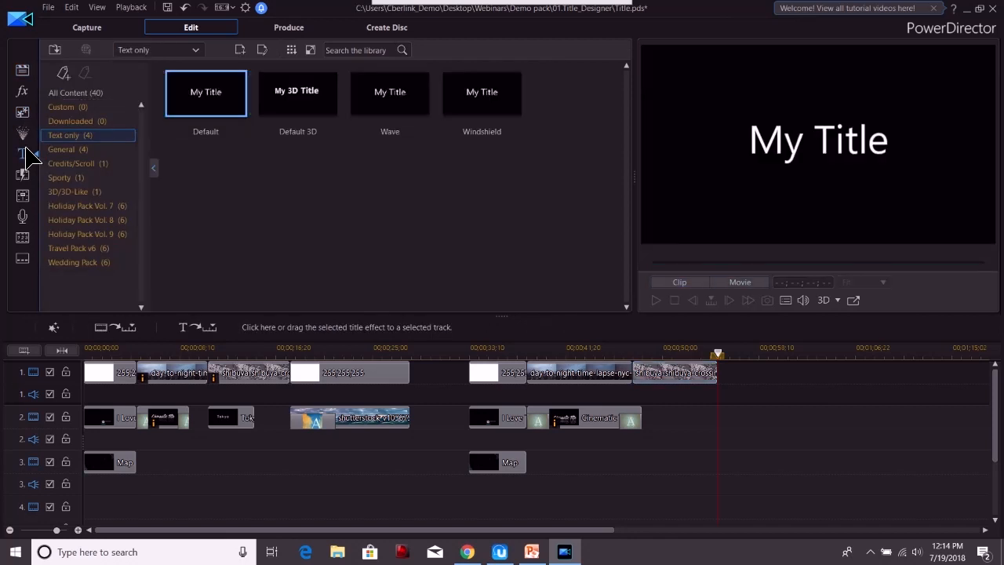
pyautogui.moveTo(227, 94); pyautogui.dragTo(643, 430)
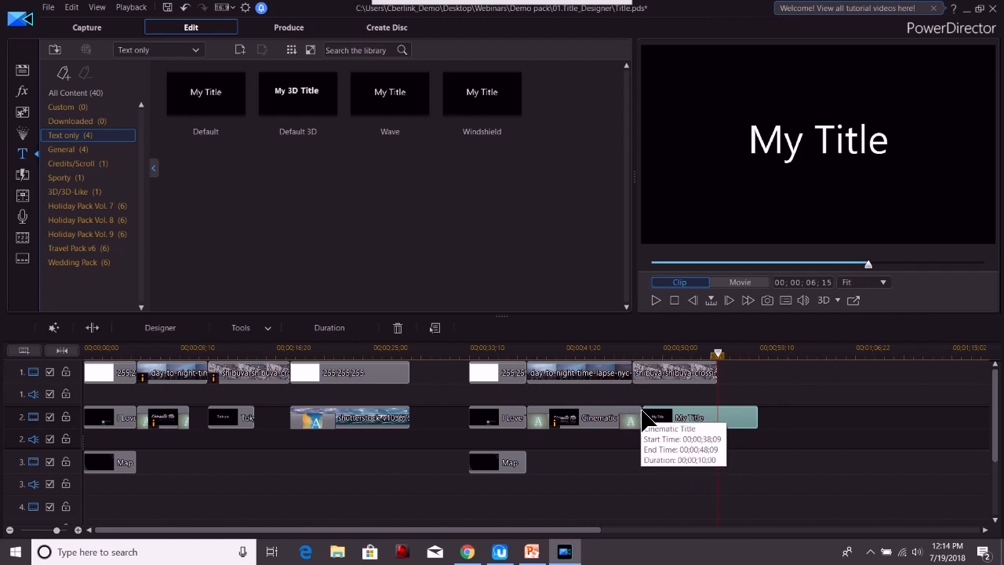
pyautogui.moveTo(642, 418); pyautogui.dragTo(631, 418)
pyautogui.click(752, 418)
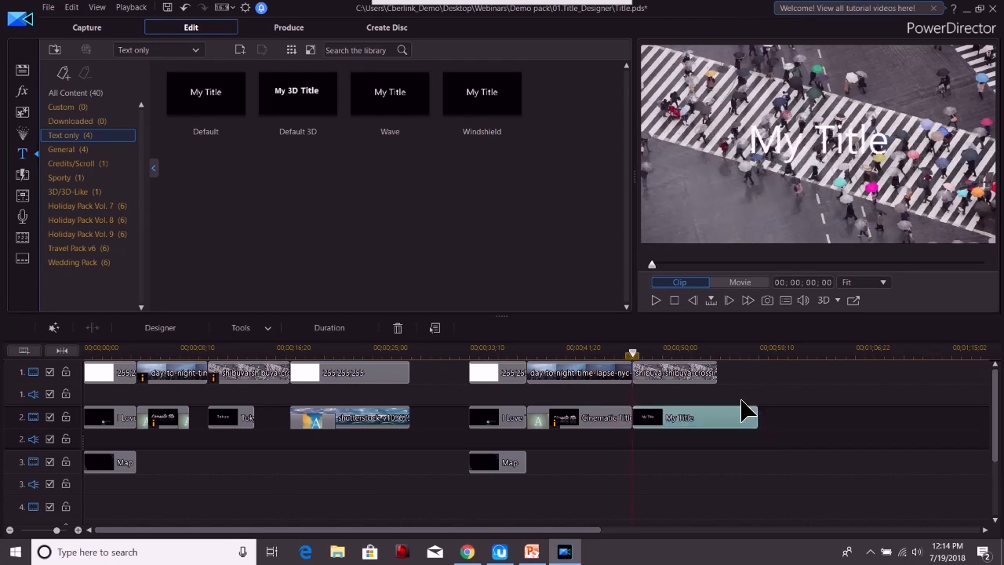
pyautogui.click(716, 418)
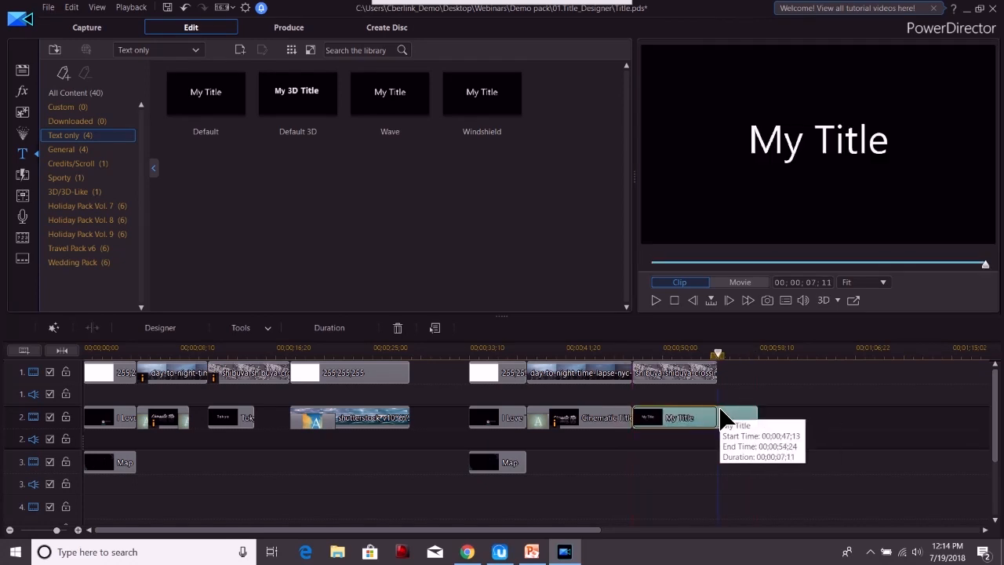
# - Apply the Gaussian Blur effect to the second Shibuya crossing clip on track 1, above the "My Title" clip
pyautogui.click(683, 375)
pyautogui.click(679, 379)
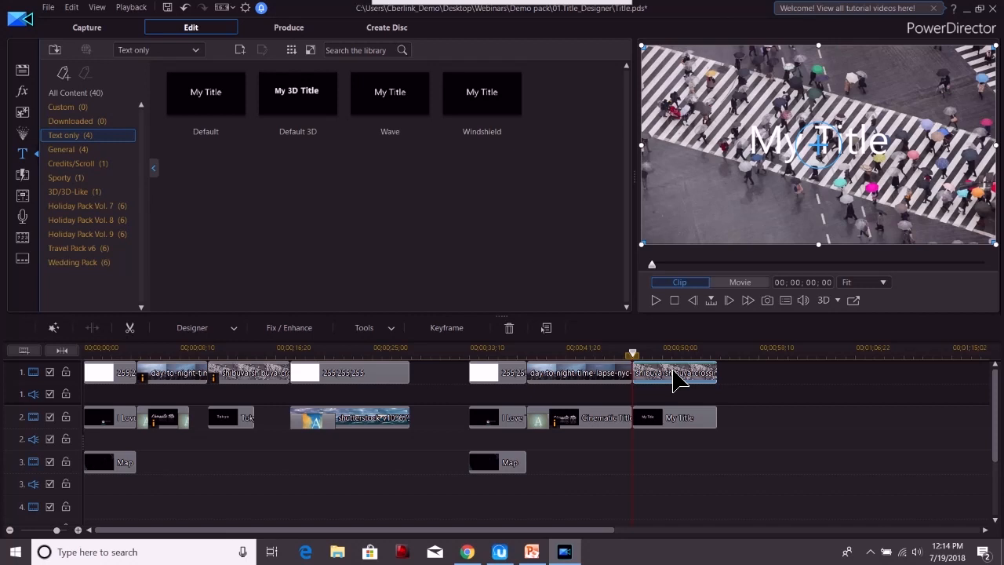
pyautogui.click(25, 90)
pyautogui.moveTo(627, 88); pyautogui.dragTo(630, 154)
pyautogui.moveTo(220, 135); pyautogui.dragTo(662, 378)
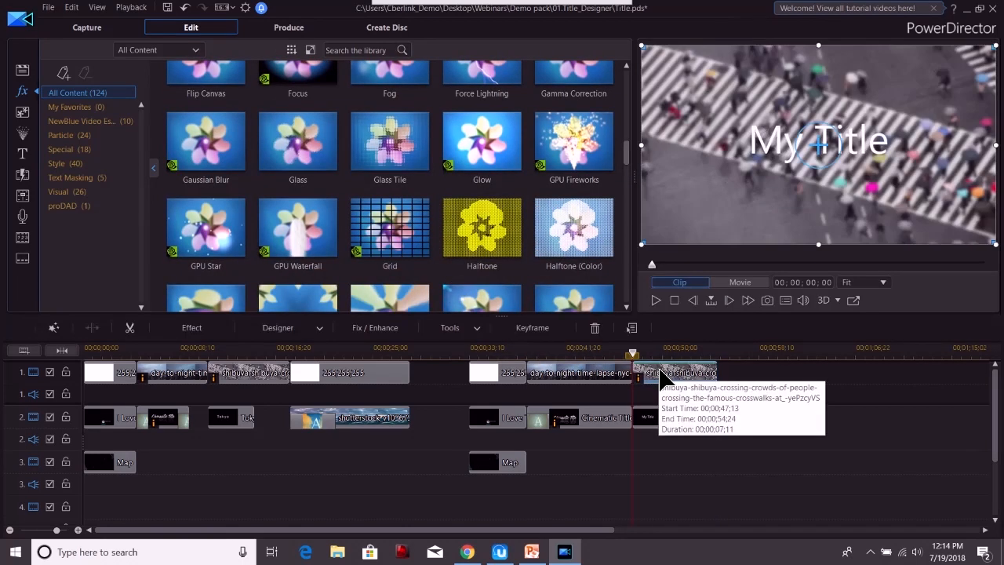
# - Add a keyframe for the Gaussian Blur degree at the start of the Shibuya clip and set it to 10
pyautogui.click(532, 329)
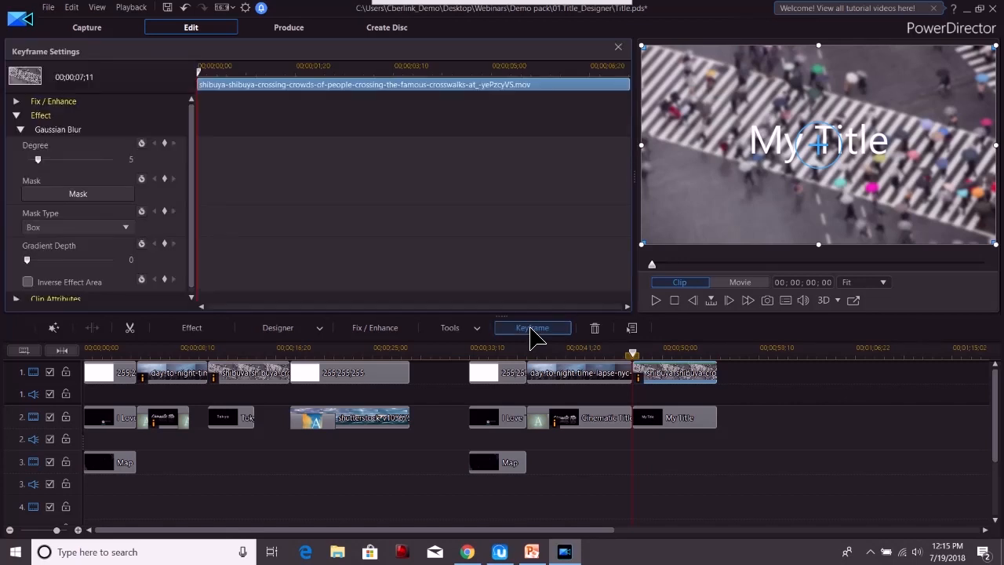
pyautogui.click(166, 143)
pyautogui.click(60, 157)
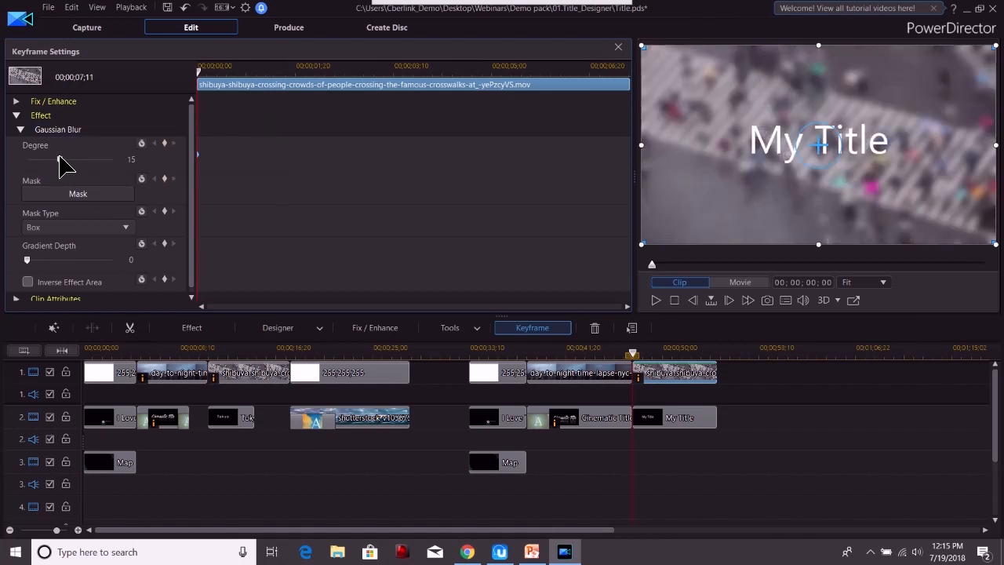
pyautogui.moveTo(58, 158); pyautogui.dragTo(49, 158)
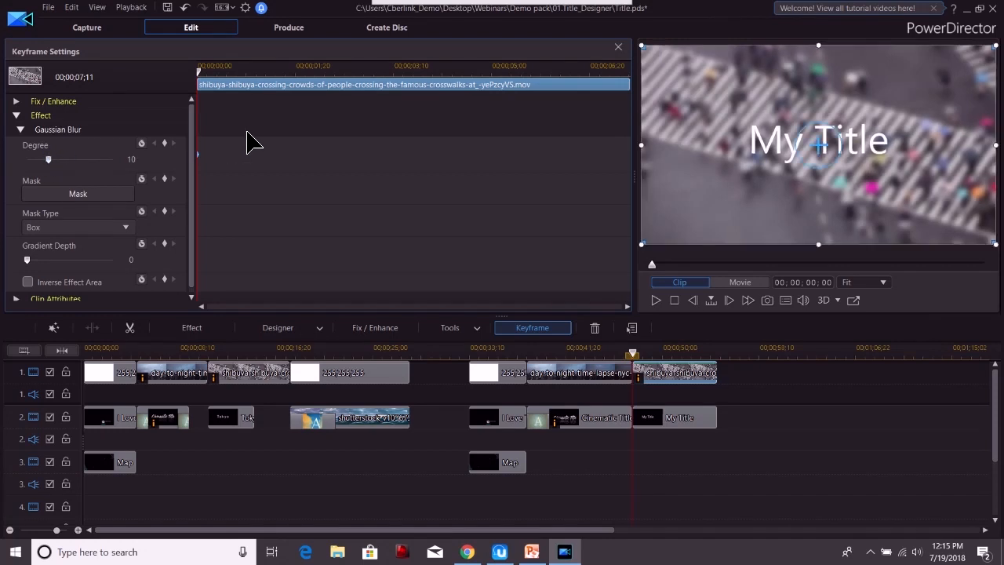
# - Add Gaussian Blur degree keyframes of 10 at 00;00;02;13 and 0 at 00;00;03;14, and preview the Shibuya clip from near its start
pyautogui.click(290, 79)
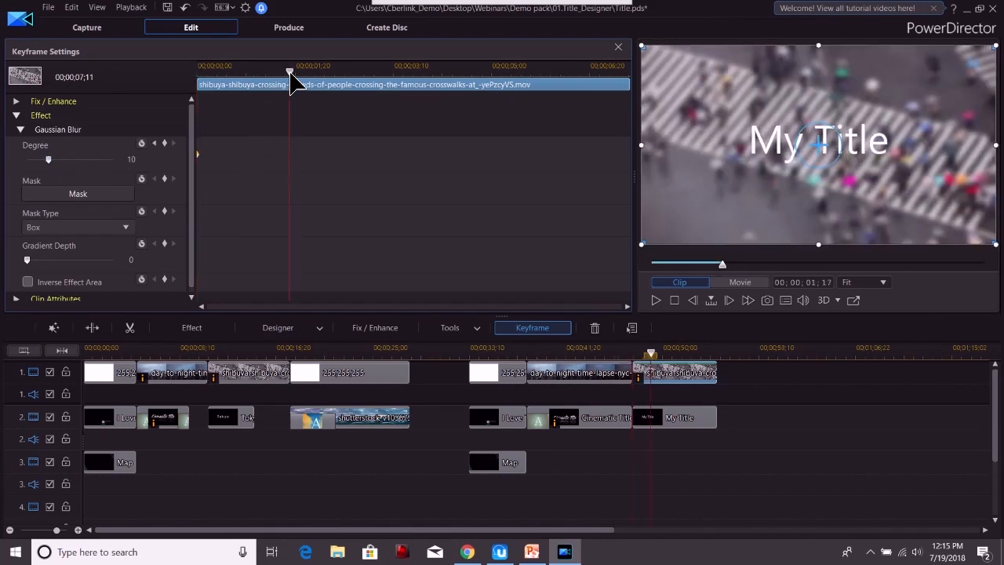
pyautogui.click(342, 79)
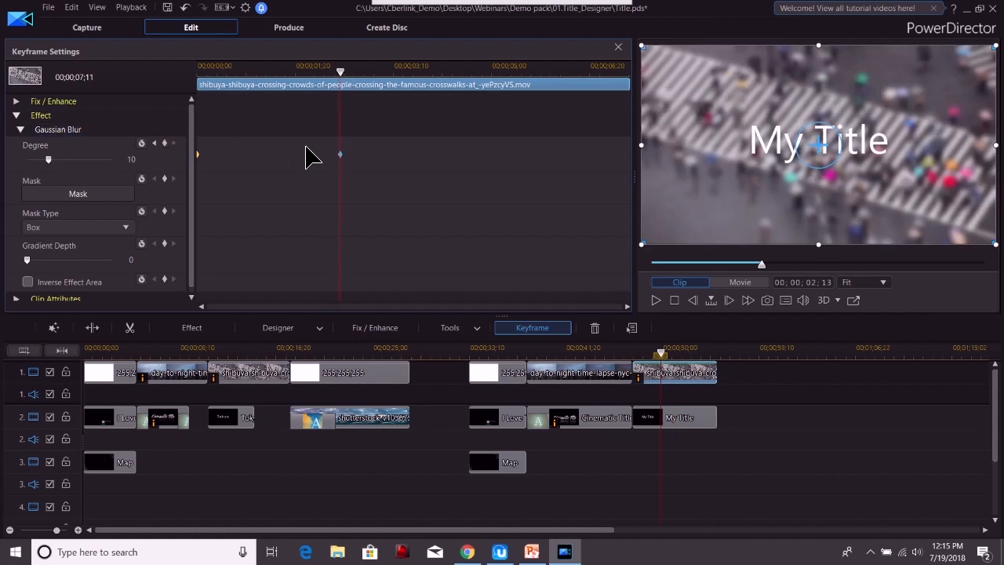
pyautogui.click(401, 75)
pyautogui.click(164, 143)
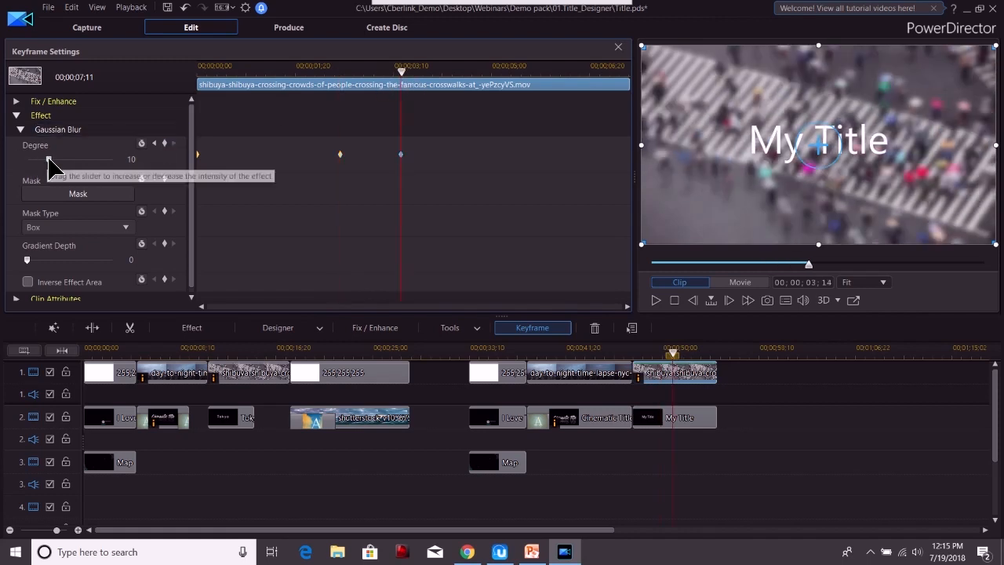
pyautogui.moveTo(48, 159); pyautogui.dragTo(27, 159)
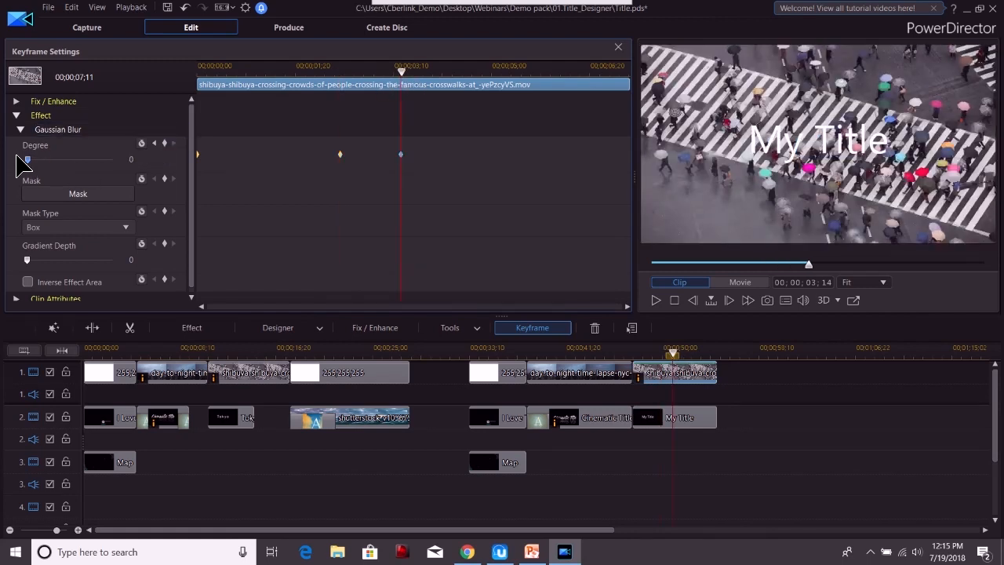
pyautogui.click(205, 79)
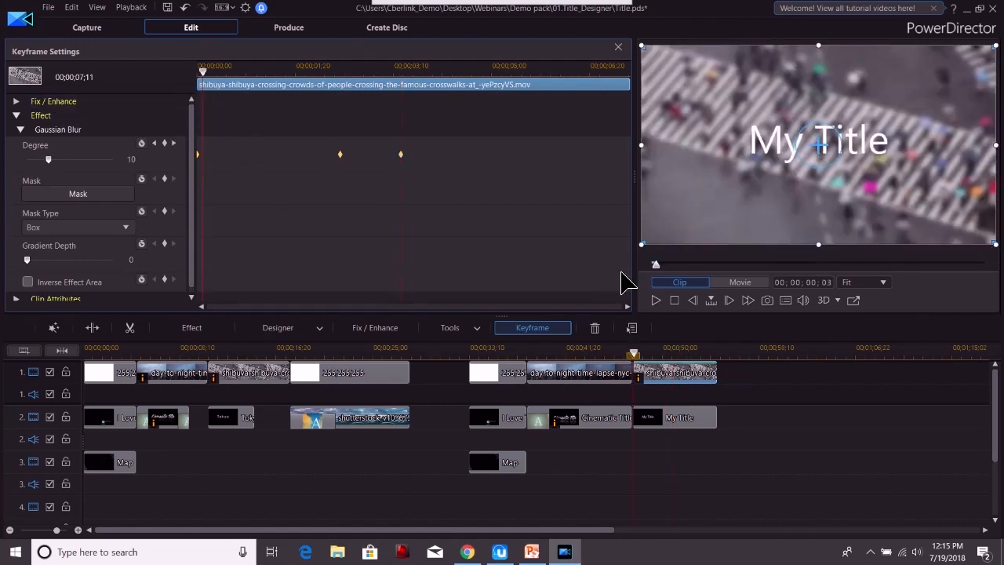
pyautogui.click(656, 299)
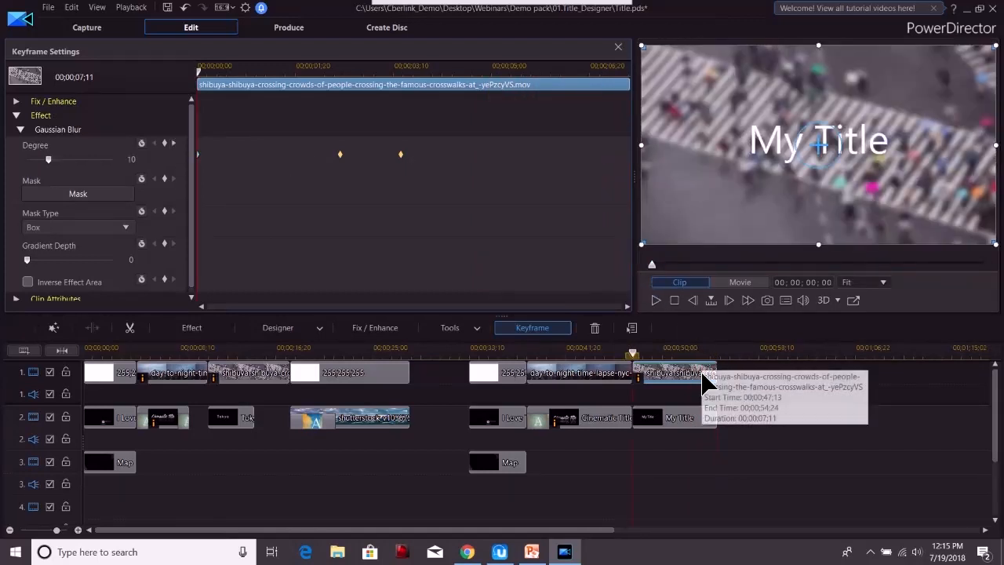
# - Open the "My Title" clip under the Shibuya footage in Title Designer and change its text to "Tokyo"
pyautogui.click(644, 423)
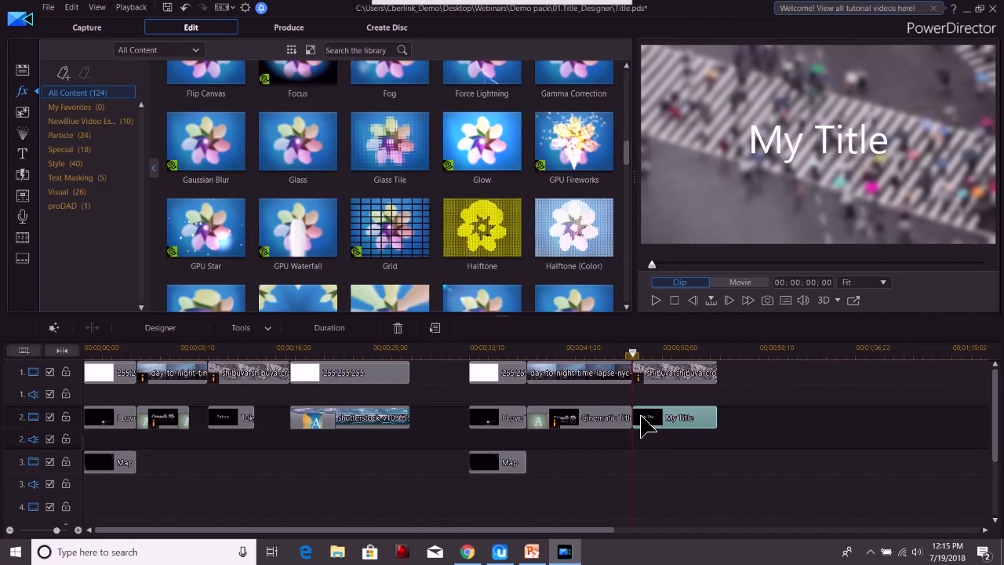
pyautogui.doubleClick(645, 423)
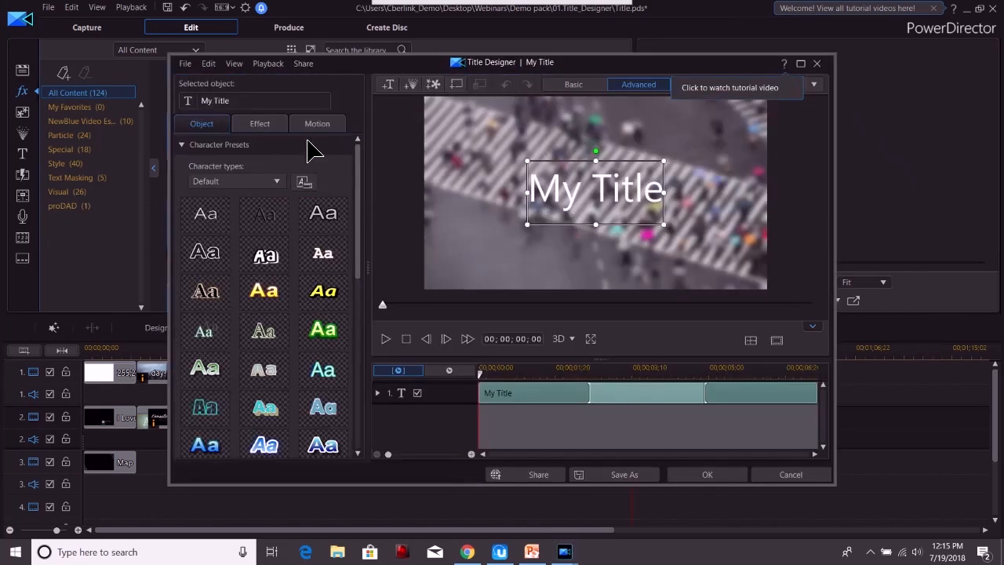
pyautogui.moveTo(267, 105); pyautogui.dragTo(186, 100)
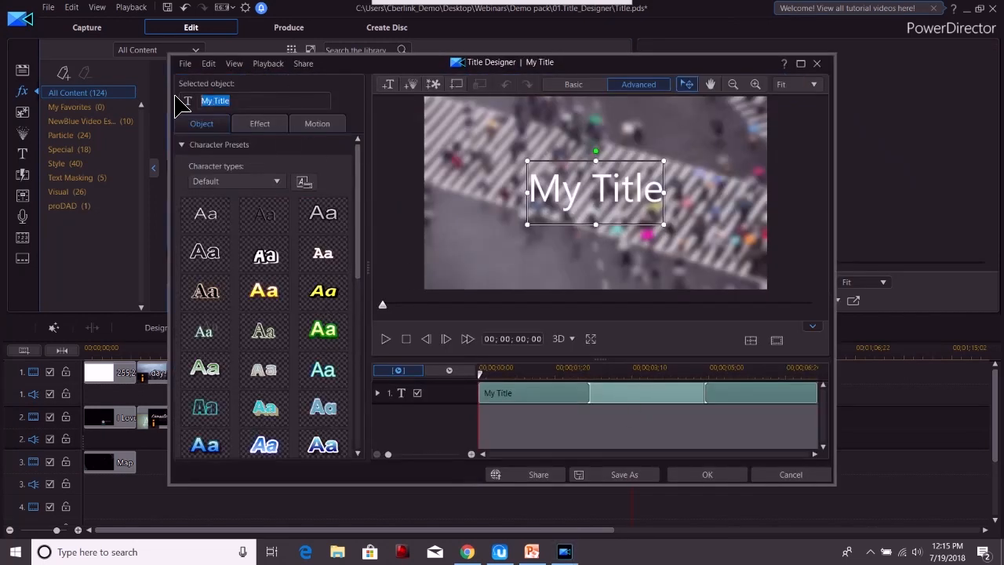
pyautogui.write('To')
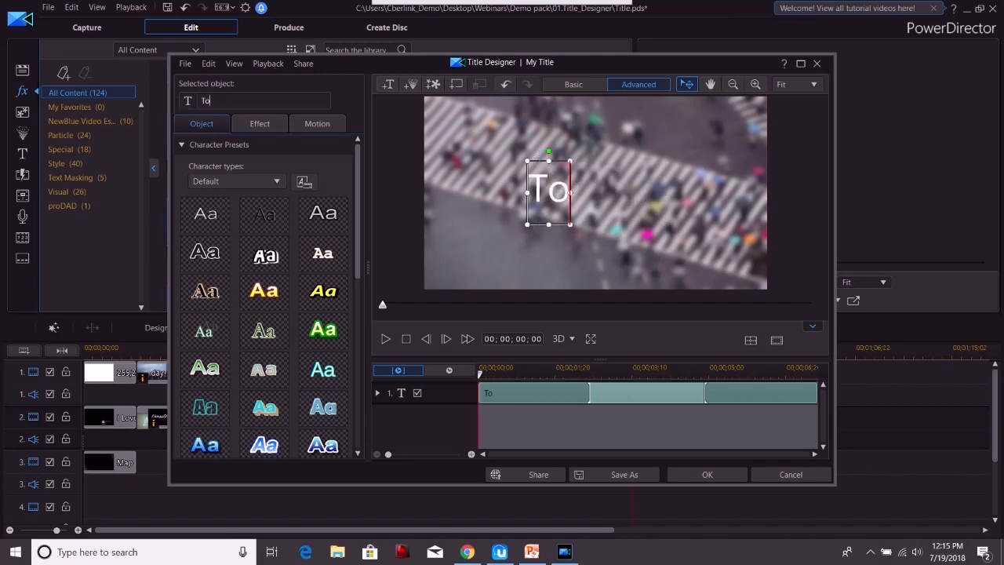
pyautogui.write('kyo')
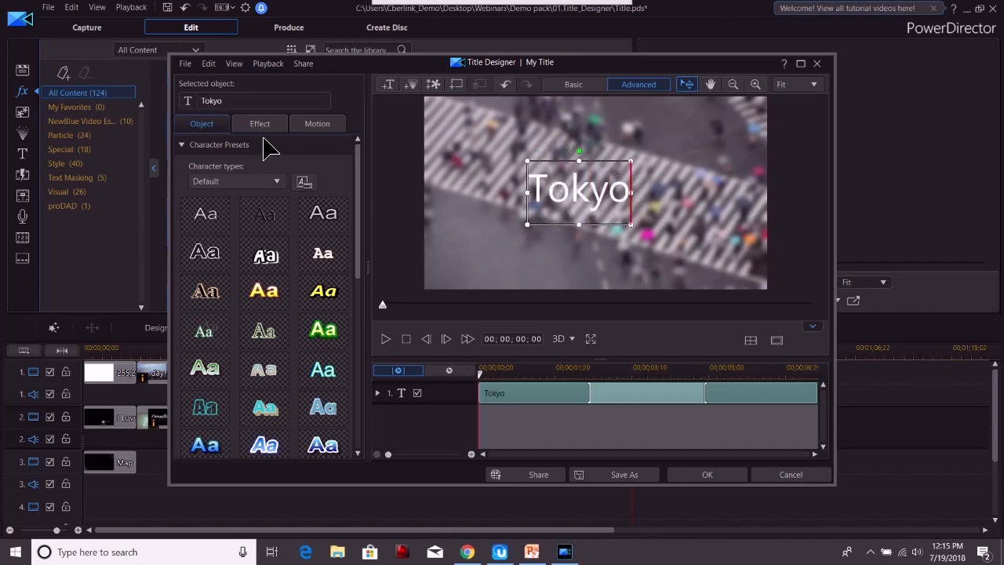
# - Set the "Tokyo" title's character spacing to 10, apply the title changes, and play the result
pyautogui.moveTo(357, 188); pyautogui.dragTo(358, 330)
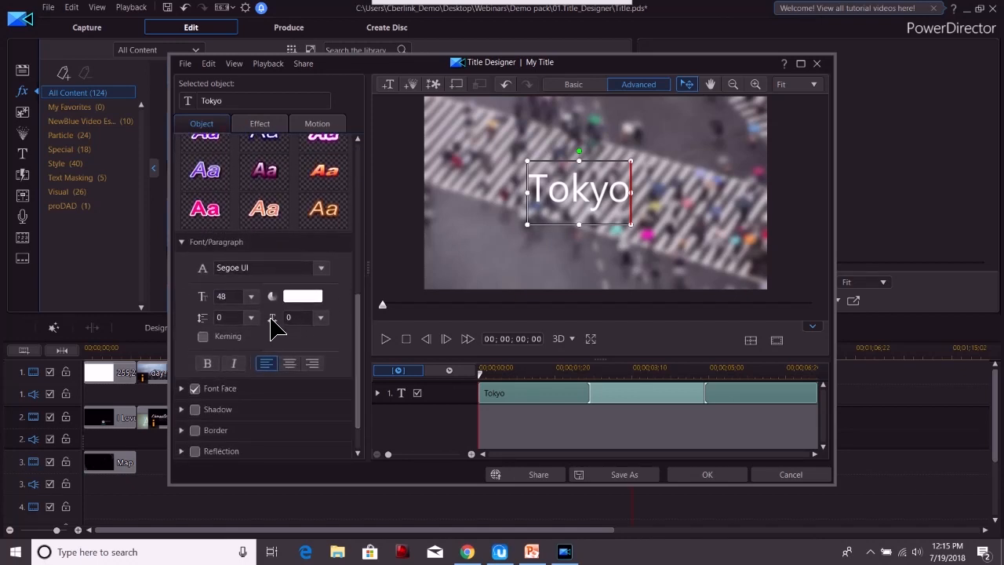
pyautogui.click(320, 316)
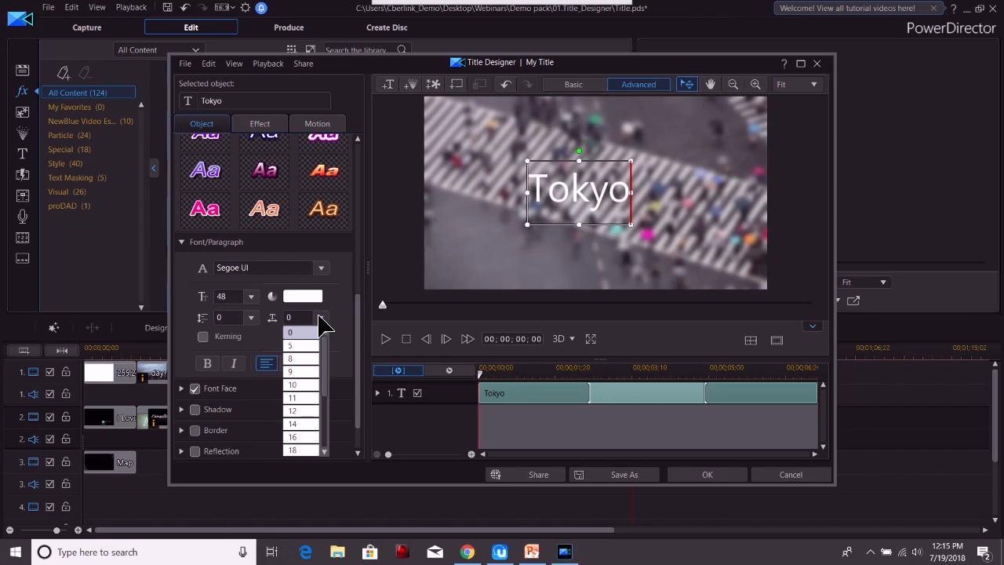
pyautogui.click(293, 384)
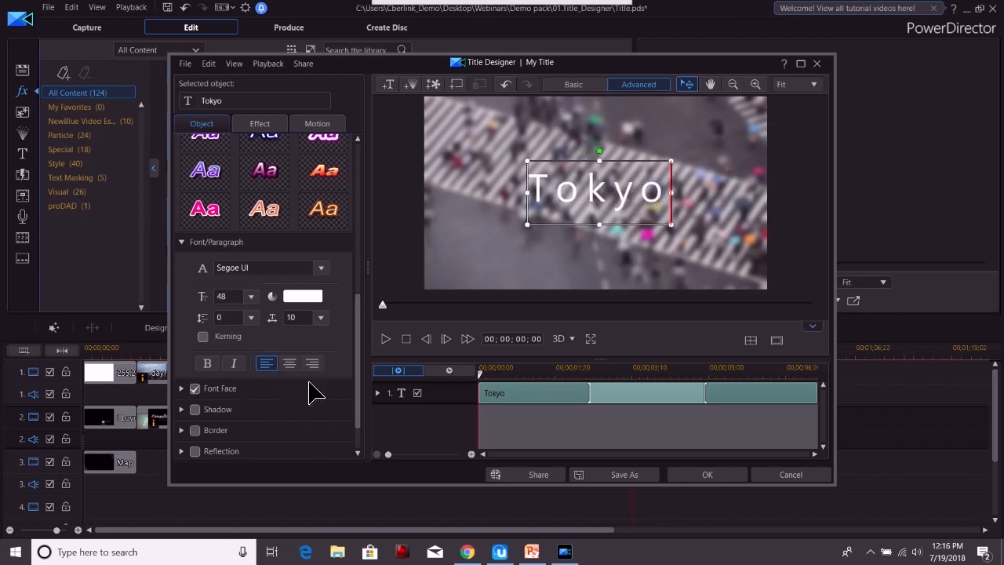
pyautogui.click(683, 474)
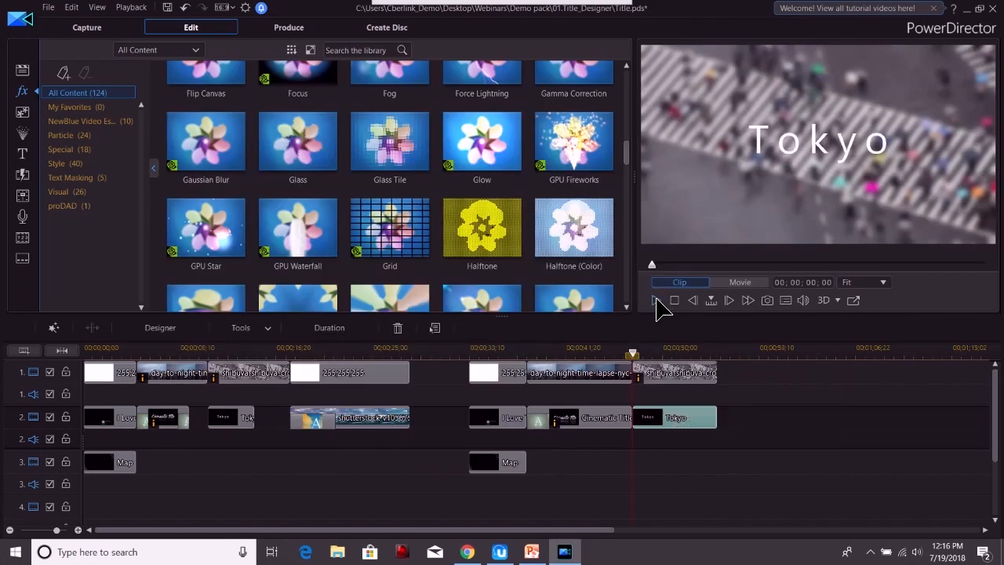
pyautogui.click(656, 300)
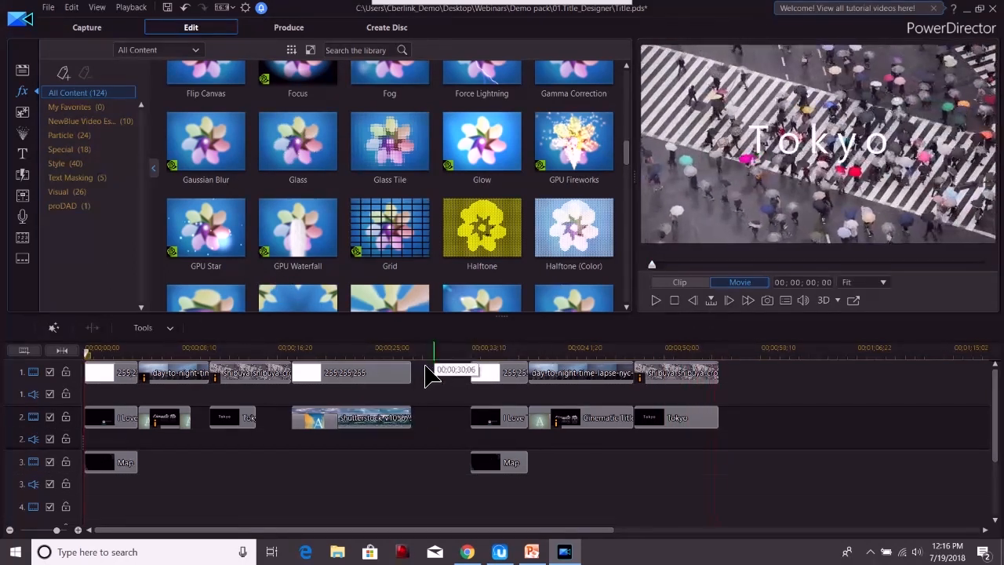
# - Place the shutterstock mountain video, trimmed to 00;00;10;04, on track 2 right after the recreated "Tokyo" title
pyautogui.click(316, 374)
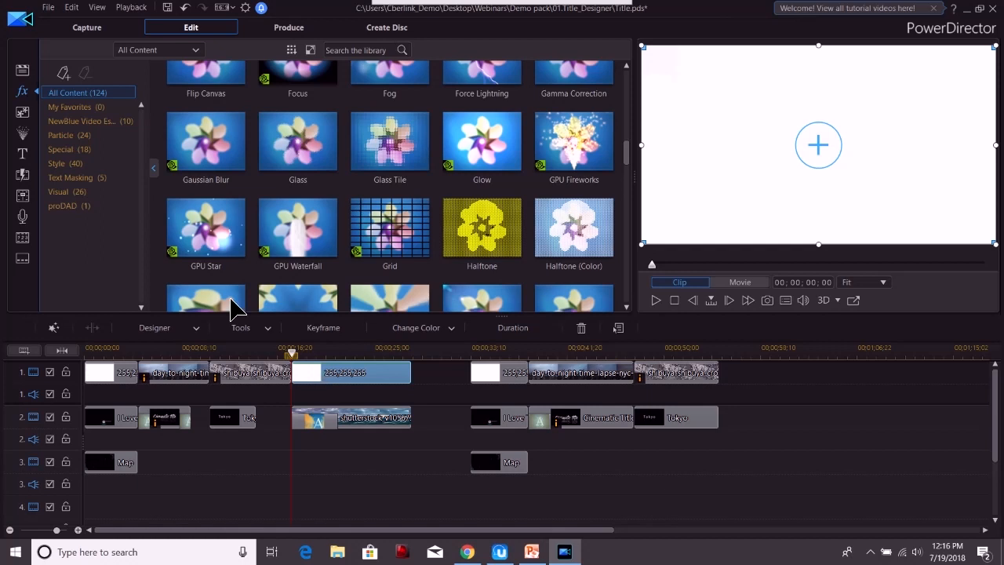
pyautogui.click(24, 70)
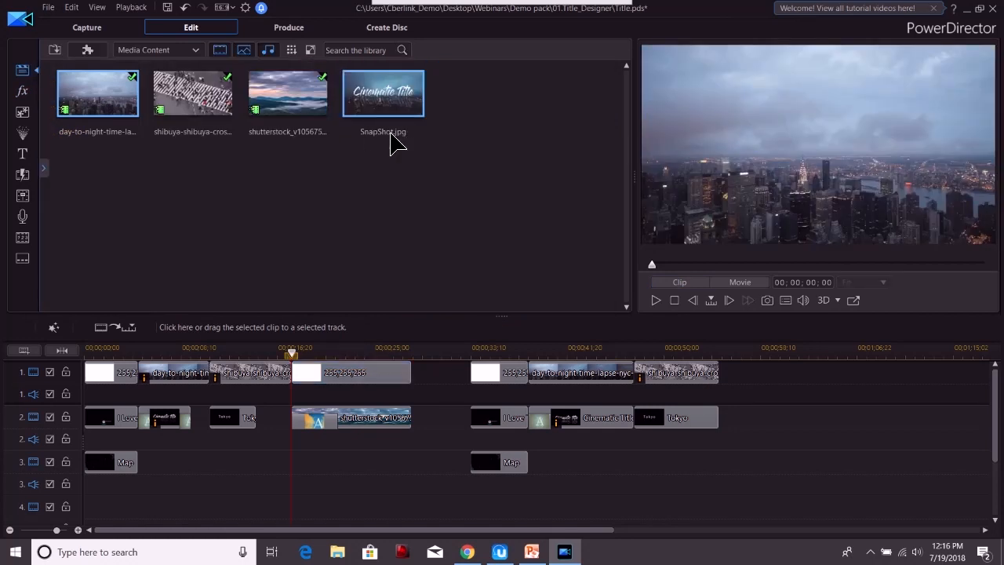
pyautogui.click(287, 100)
pyautogui.moveTo(671, 352); pyautogui.dragTo(724, 373)
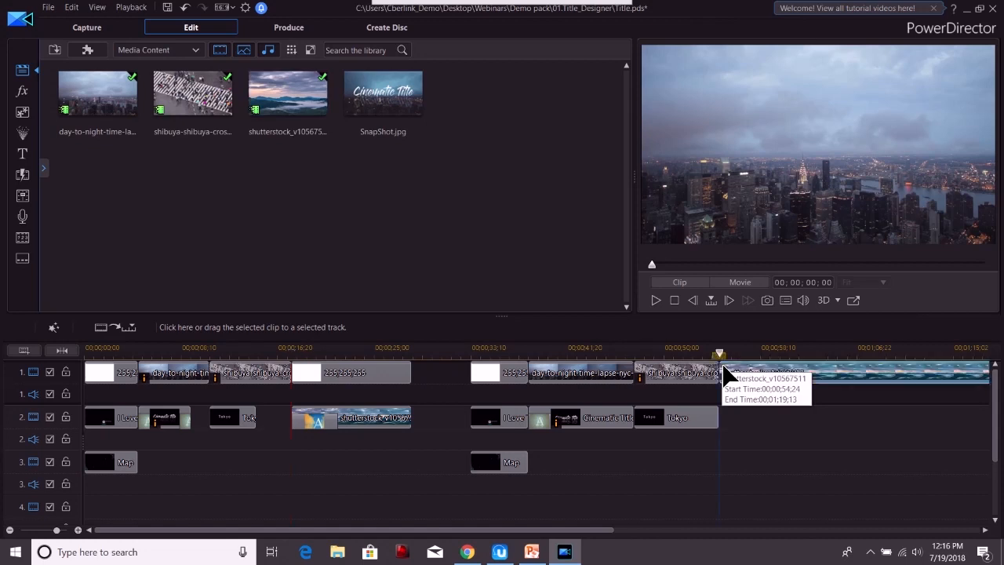
pyautogui.moveTo(809, 351); pyautogui.dragTo(730, 357)
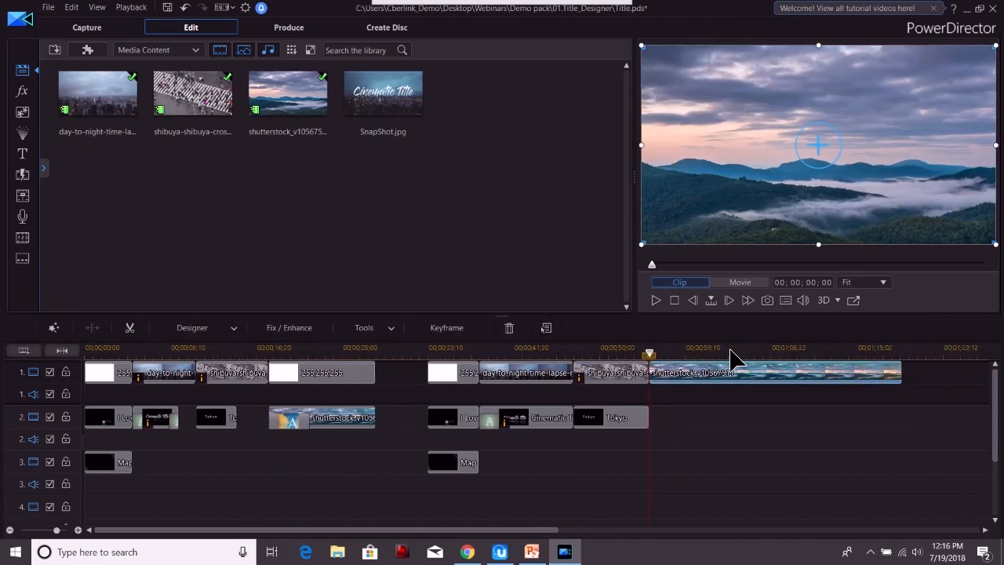
pyautogui.moveTo(902, 380); pyautogui.dragTo(754, 384)
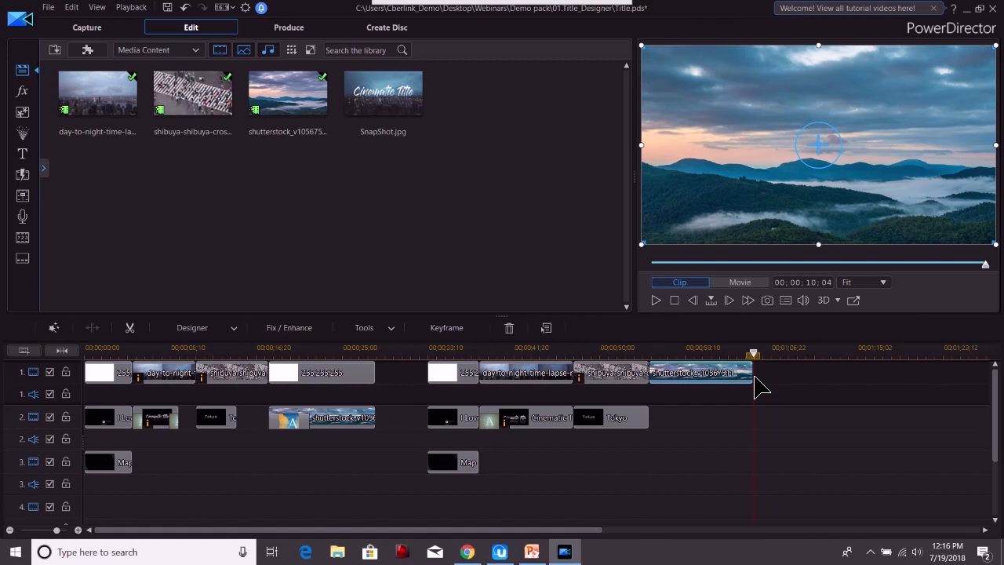
pyautogui.moveTo(713, 381); pyautogui.dragTo(718, 428)
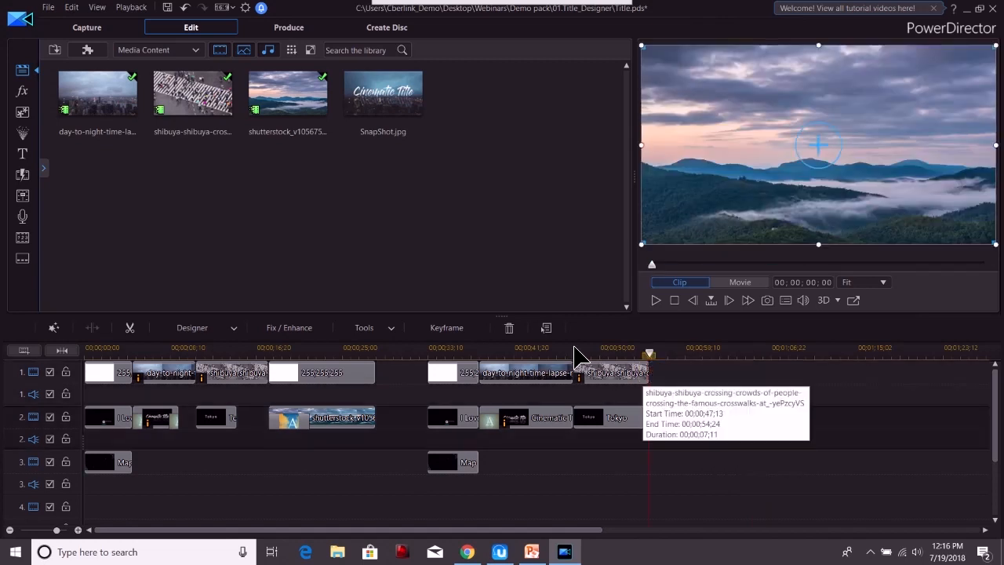
# - Add the white 255,255,255 color board to track 1 above the mountain video and trim the video to the board's 00;00;05;00 length
pyautogui.click(161, 51)
pyautogui.click(158, 72)
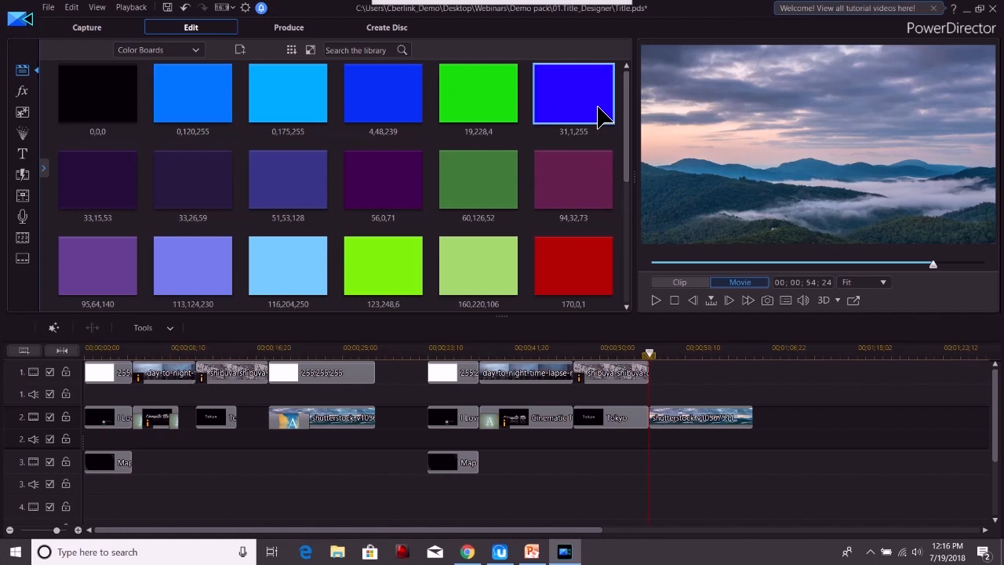
pyautogui.moveTo(628, 117); pyautogui.dragTo(627, 235)
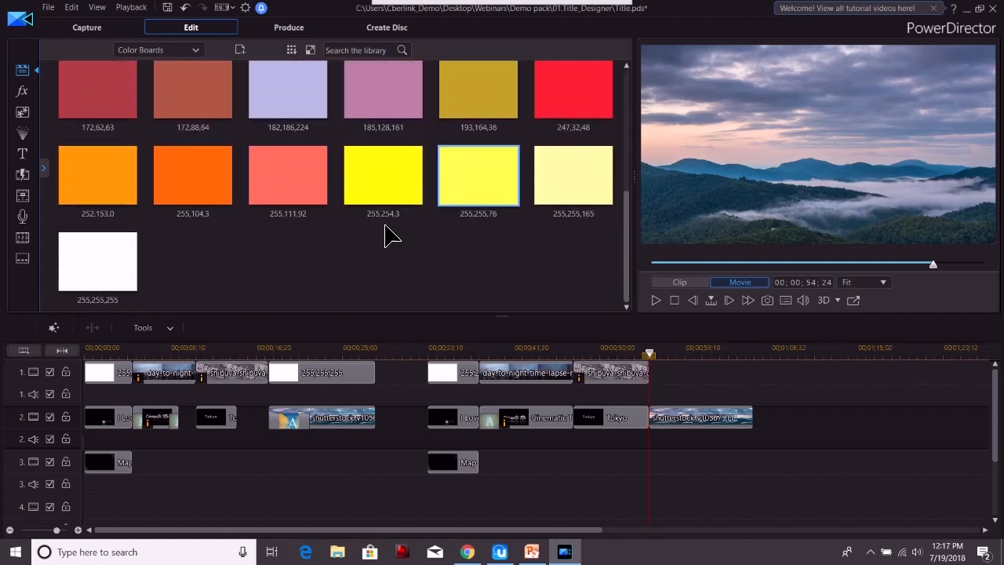
pyautogui.moveTo(101, 280); pyautogui.dragTo(684, 379)
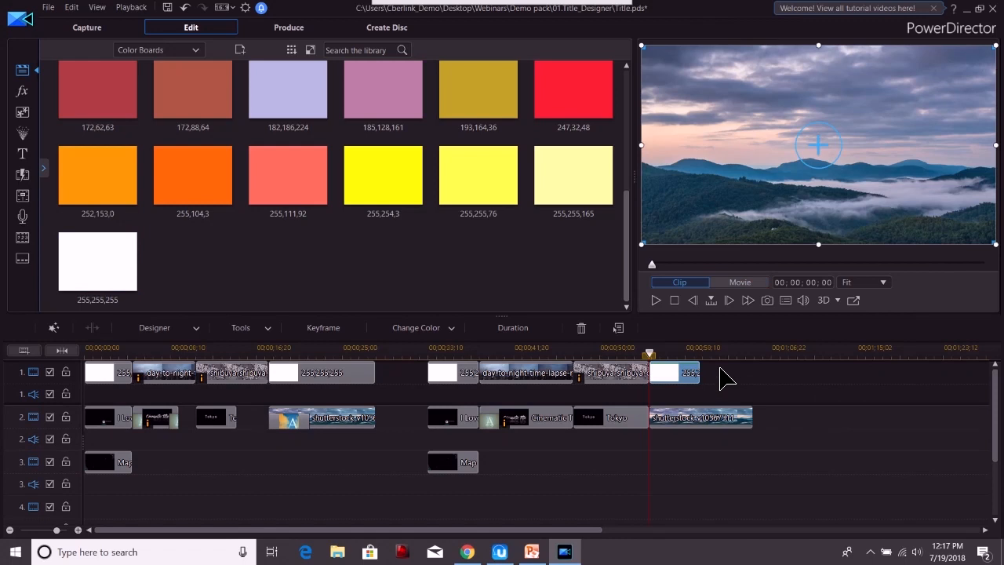
pyautogui.click(755, 420)
pyautogui.moveTo(755, 420); pyautogui.dragTo(699, 420)
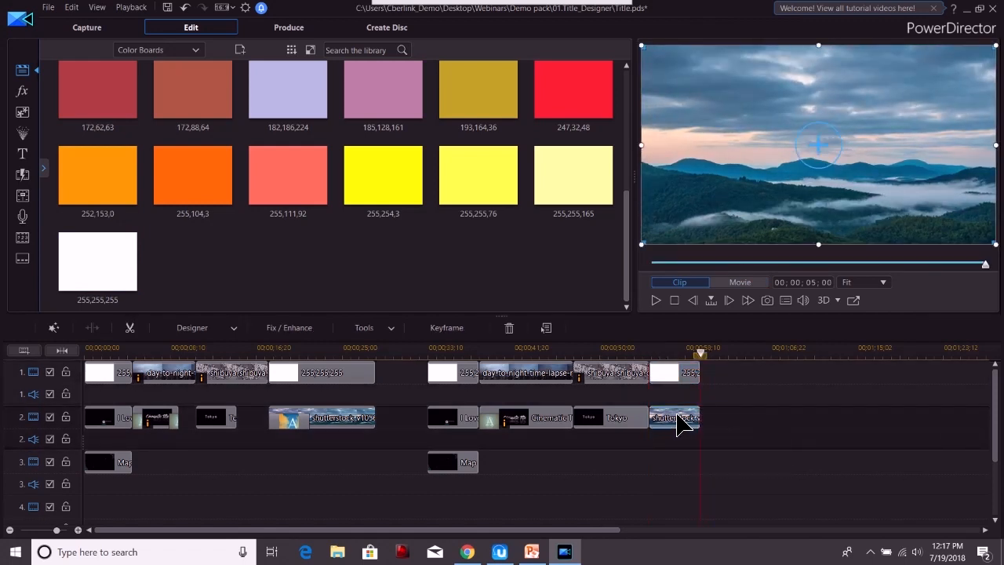
pyautogui.doubleClick(680, 424)
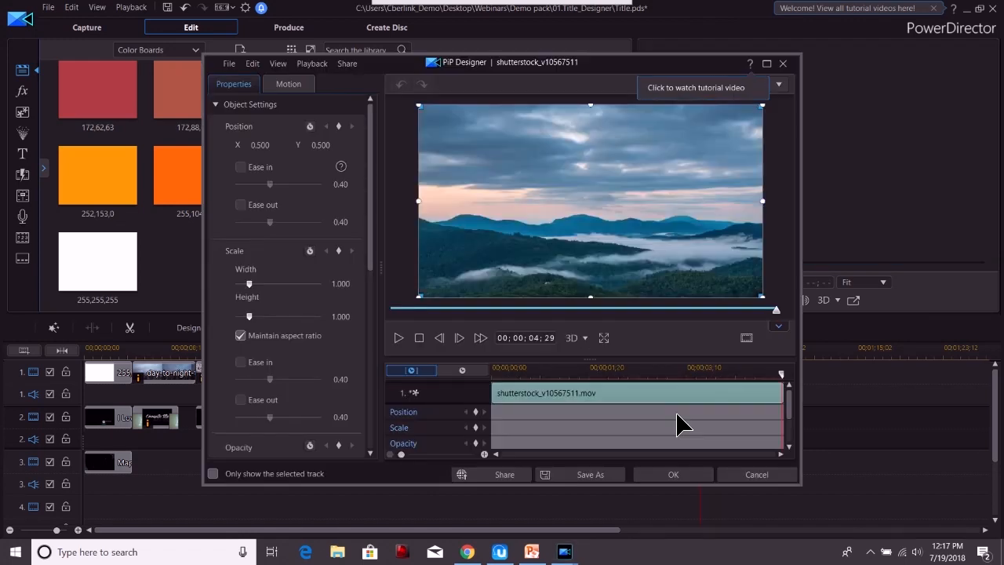
pyautogui.click(288, 84)
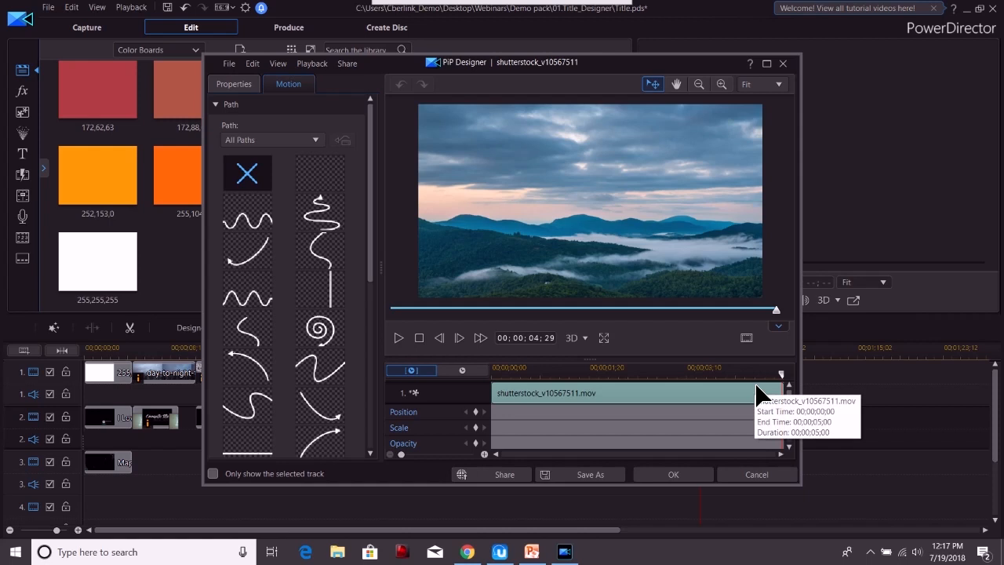
pyautogui.click(776, 474)
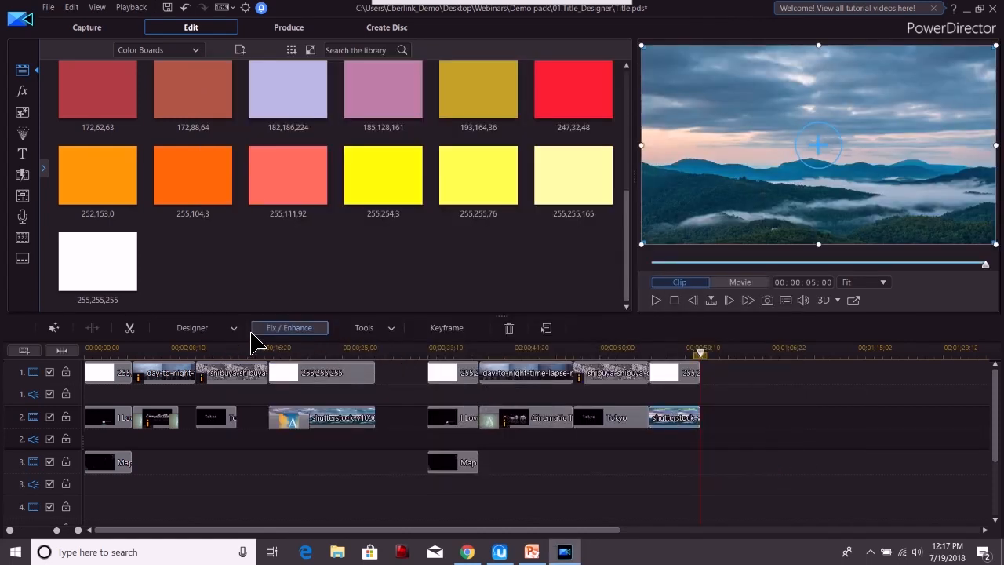
# - Open the mountain video in Mask Designer and create a text mask reading "I Love Travel"
pyautogui.click(206, 329)
pyautogui.click(202, 356)
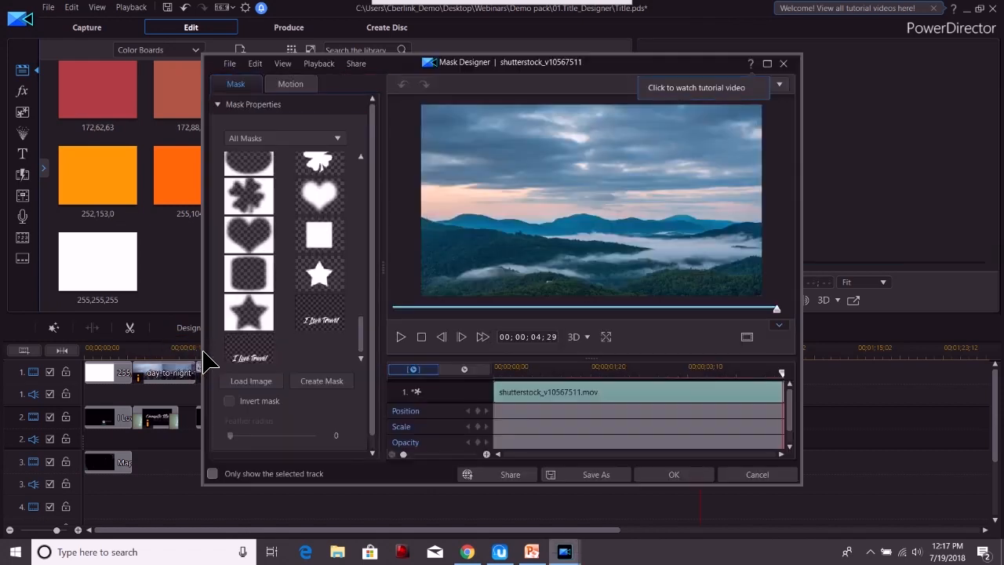
pyautogui.click(330, 381)
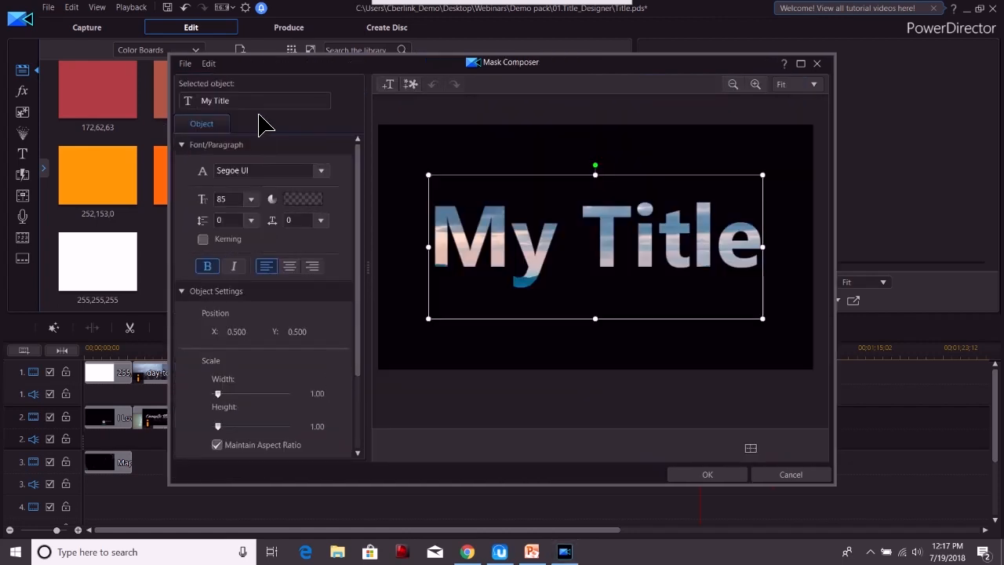
pyautogui.tripleClick(212, 101)
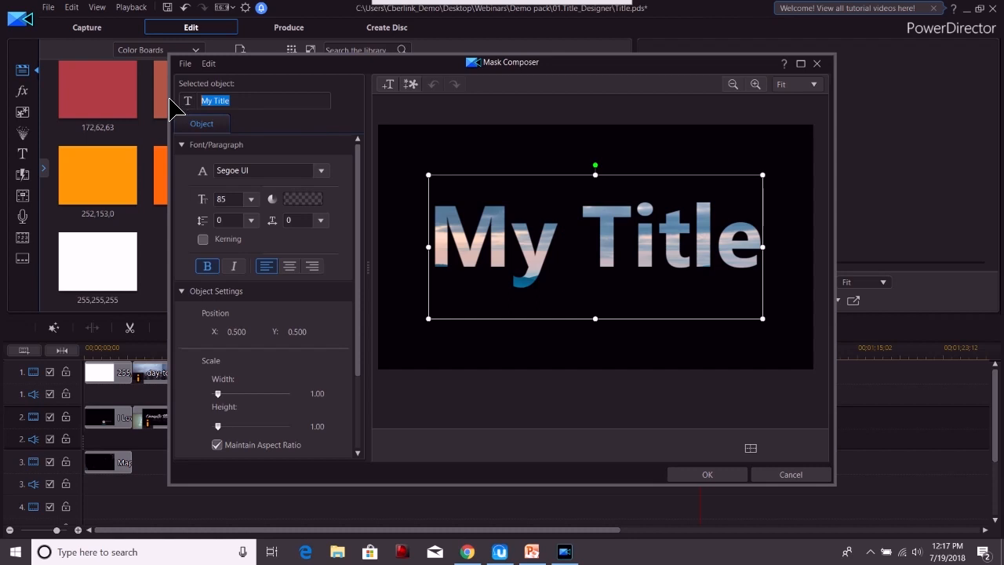
pyautogui.write('I Love ')
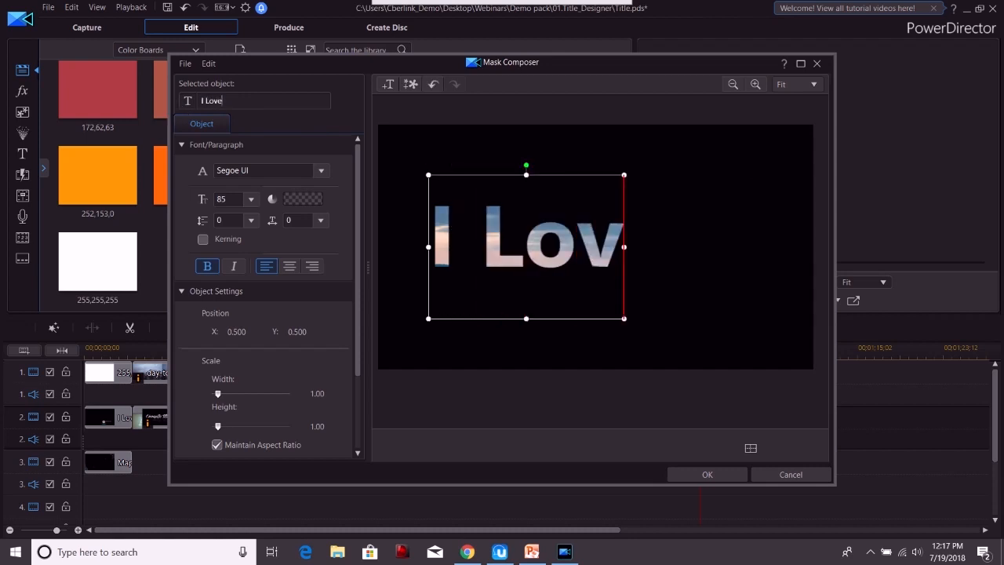
pyautogui.write('Travel')
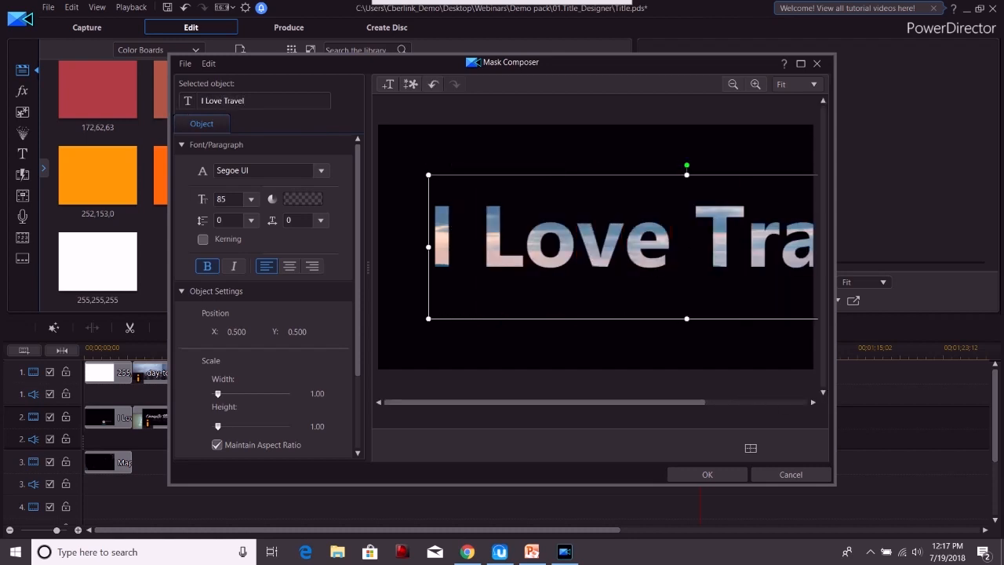
# - Set the "I Love Travel" mask text to the Gloss And Bloom font at size 48
pyautogui.click(285, 167)
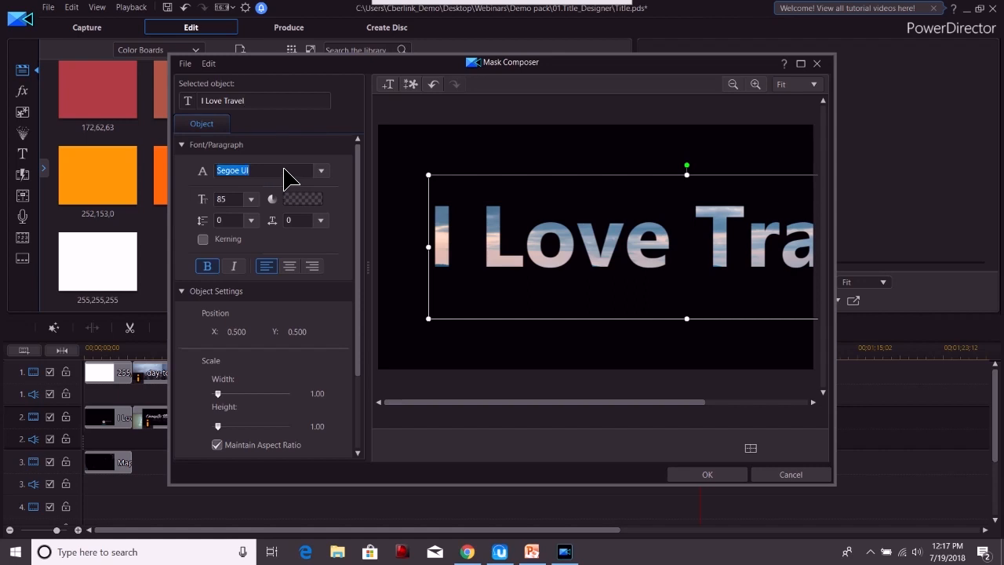
pyautogui.write('Gloss And Bloom')
pyautogui.press('Return')
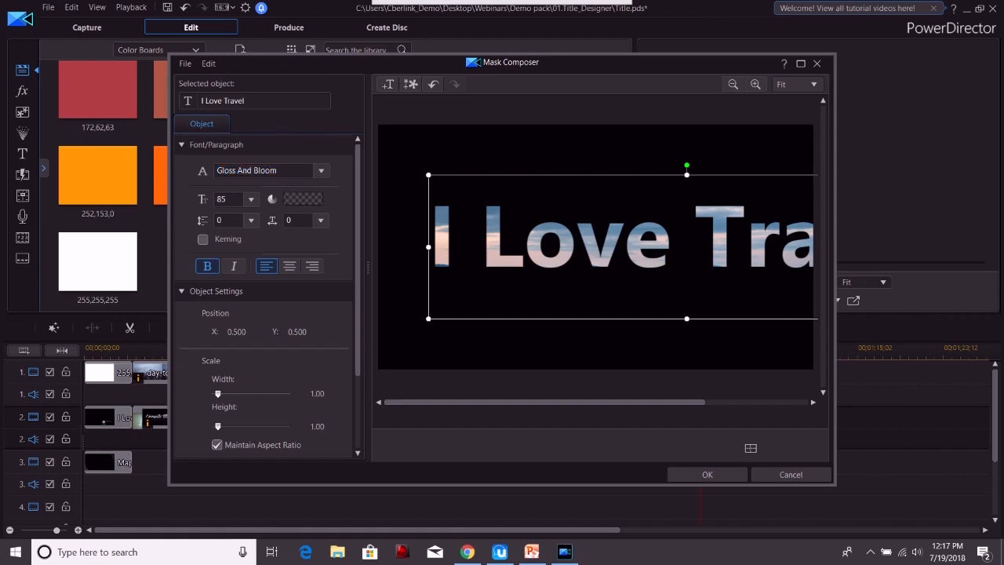
pyautogui.hotkey('ctrl', 'z')
pyautogui.click(271, 175)
pyautogui.write('Gloss')
pyautogui.press('Return')
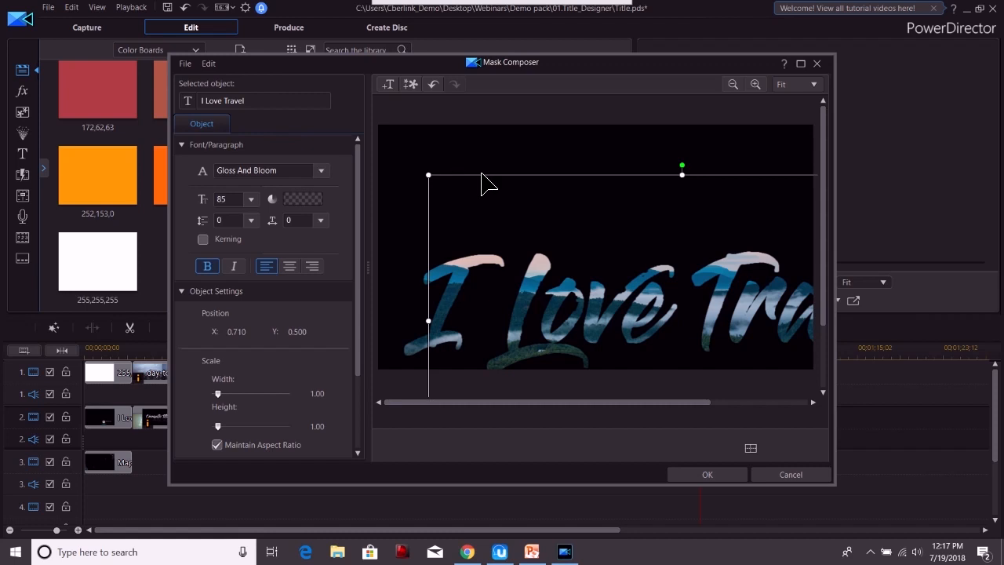
pyautogui.click(251, 200)
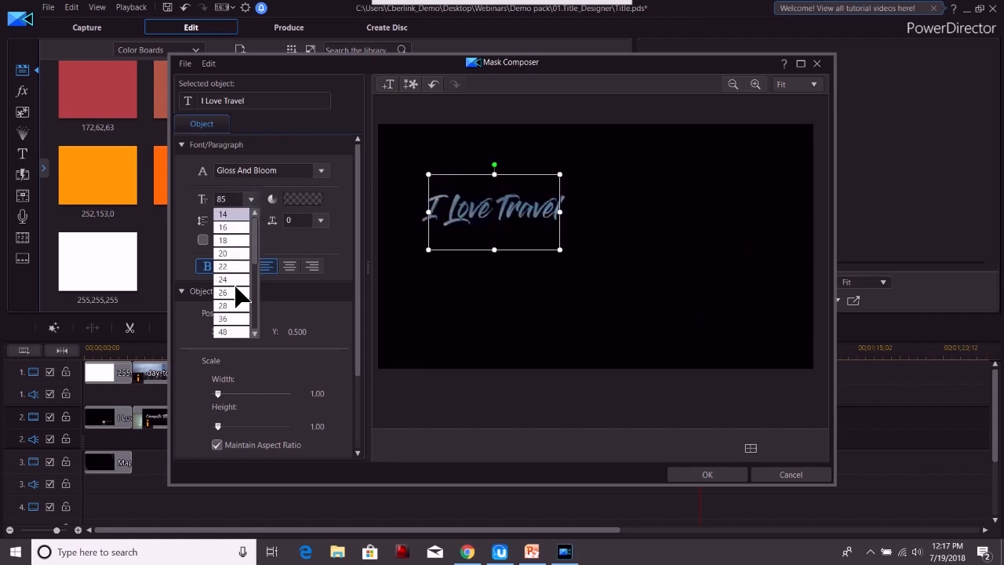
pyautogui.click(235, 332)
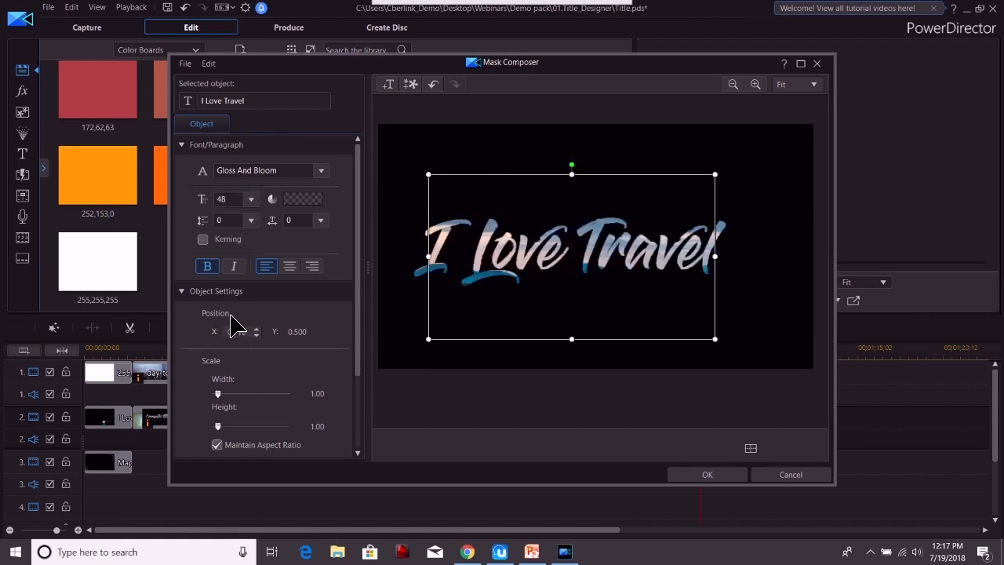
# - Move the mask text to about X 0.570, Y 0.797, apply the mask to the video, and play the result
pyautogui.moveTo(553, 181); pyautogui.dragTo(600, 242)
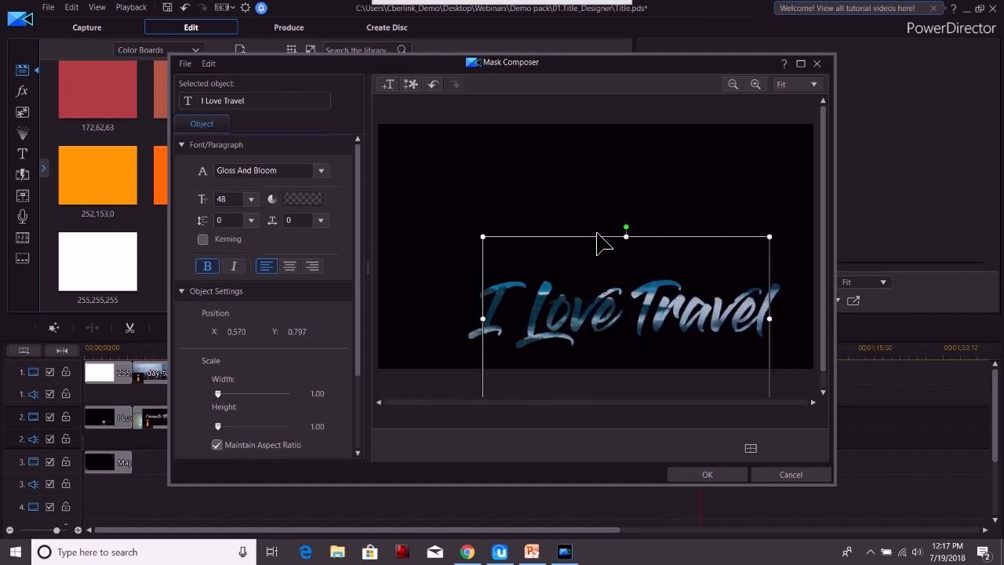
pyautogui.click(719, 475)
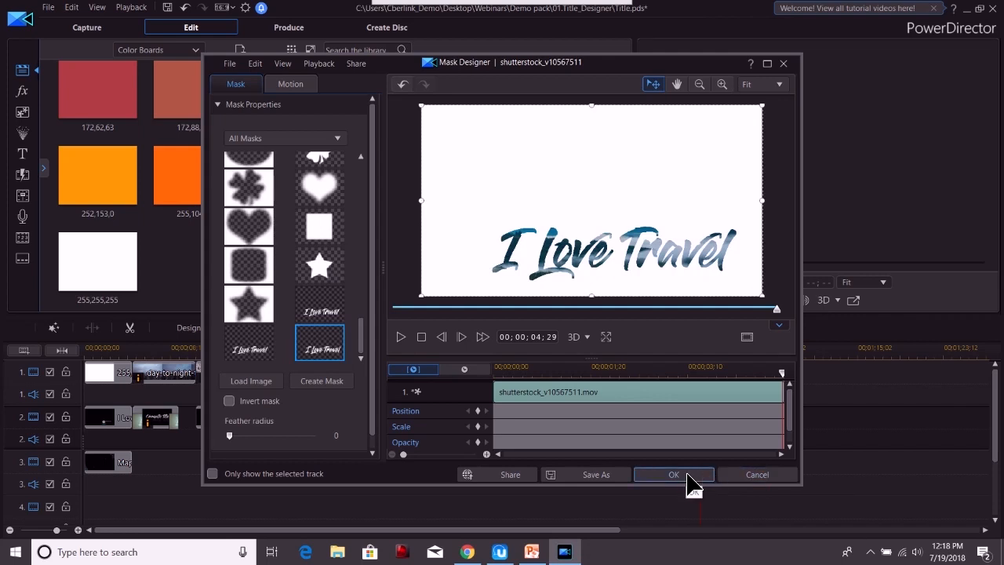
pyautogui.click(673, 474)
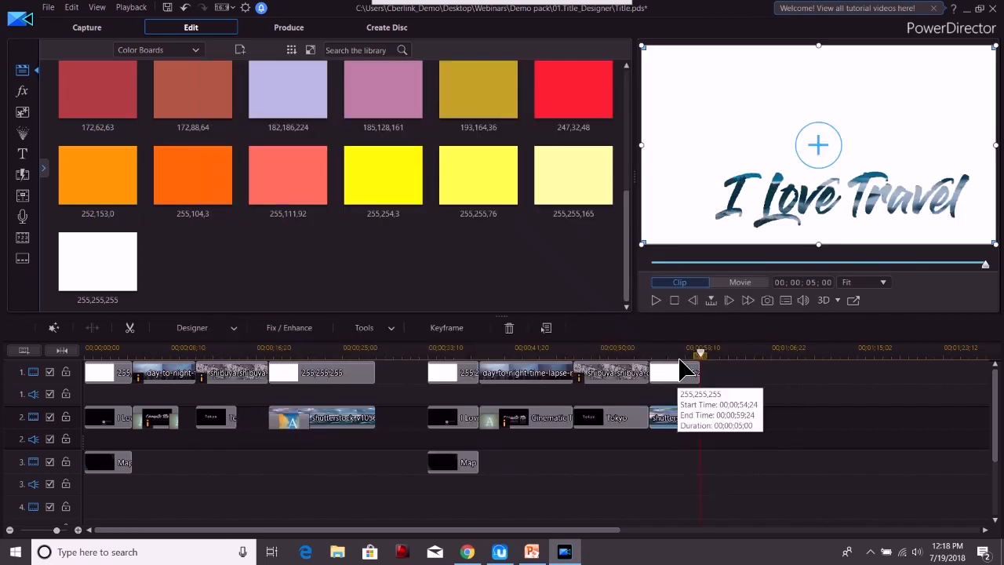
pyautogui.click(655, 347)
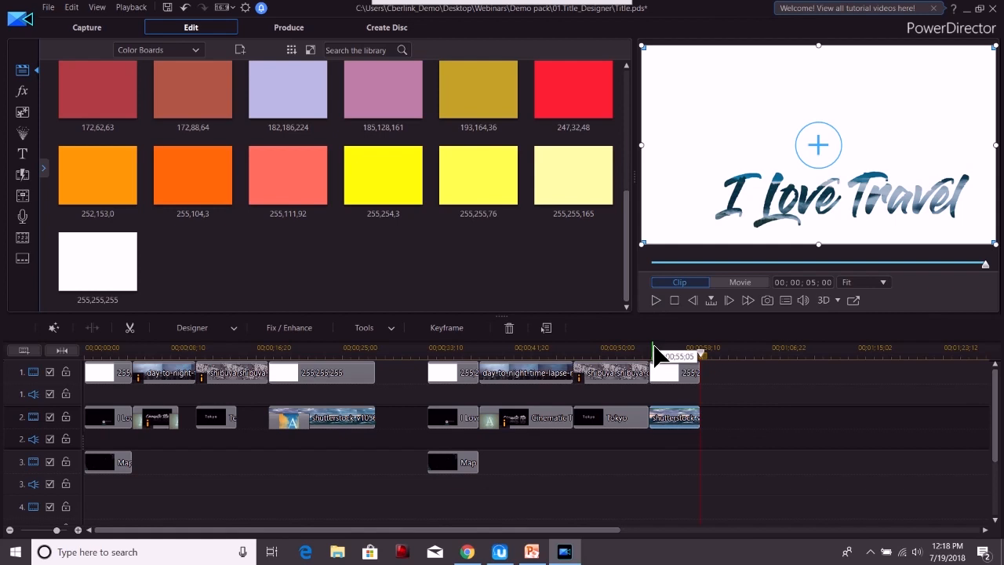
pyautogui.click(659, 298)
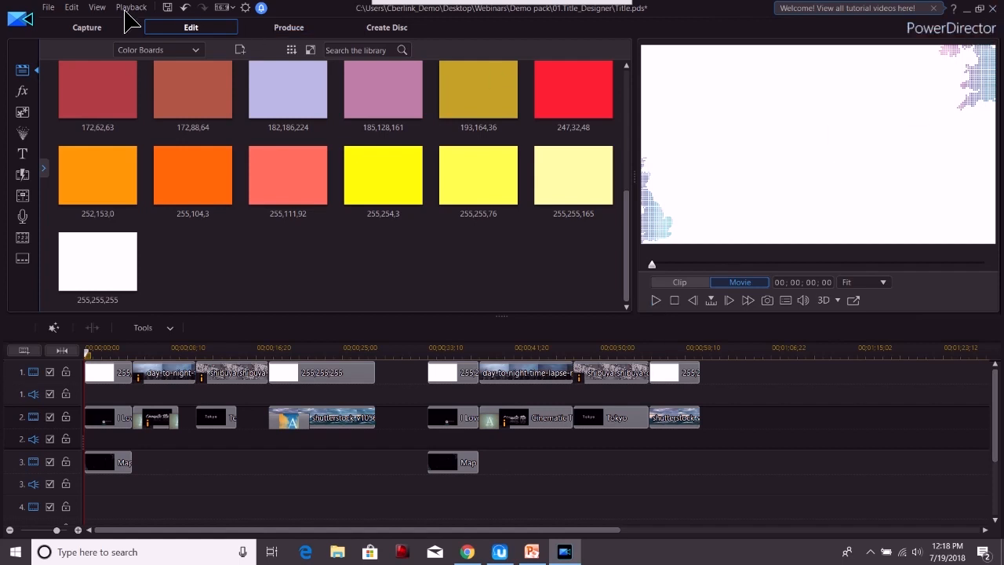
# - Switch to the PowerPoint webinar presentation and advance to the "Apply Blending Effect" slide
pyautogui.click(538, 542)
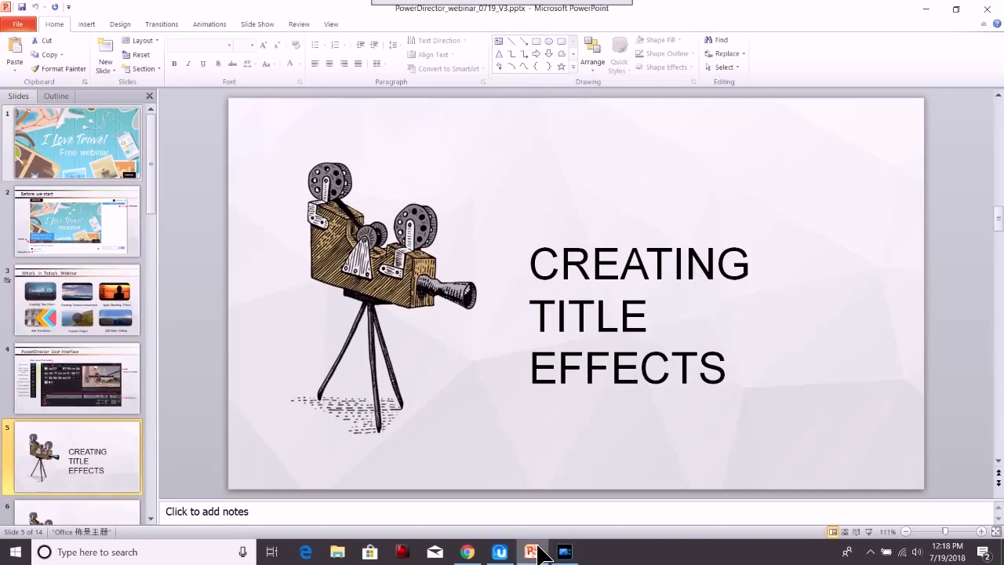
pyautogui.press('Down')
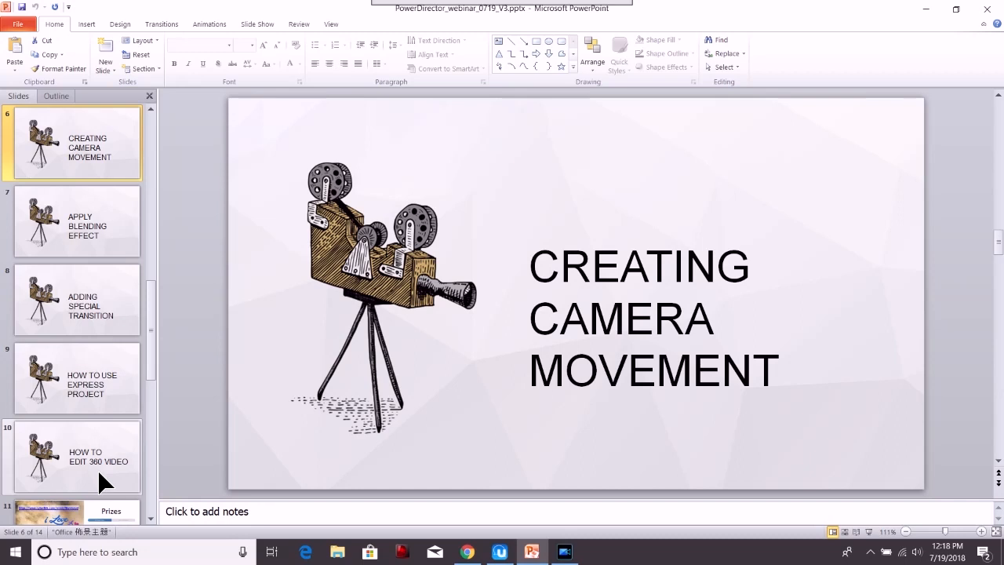
pyautogui.press('Down')
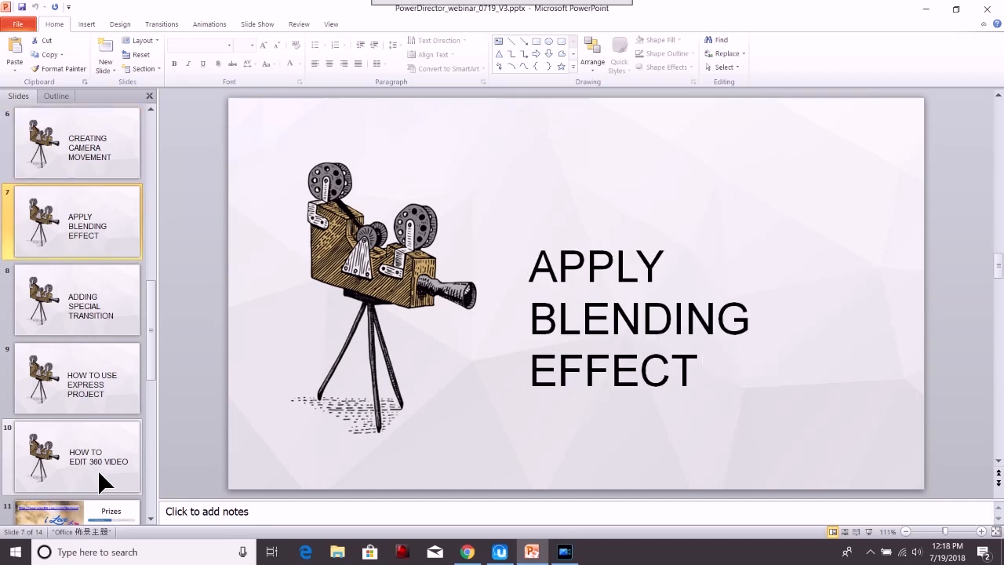
# - Switch back to PowerDirector and open Blending_effect_camera_movement.pds from 02.Blending_effect_camera movement, without saving the current project or merging the media libraries
pyautogui.click(565, 551)
pyautogui.click(48, 8)
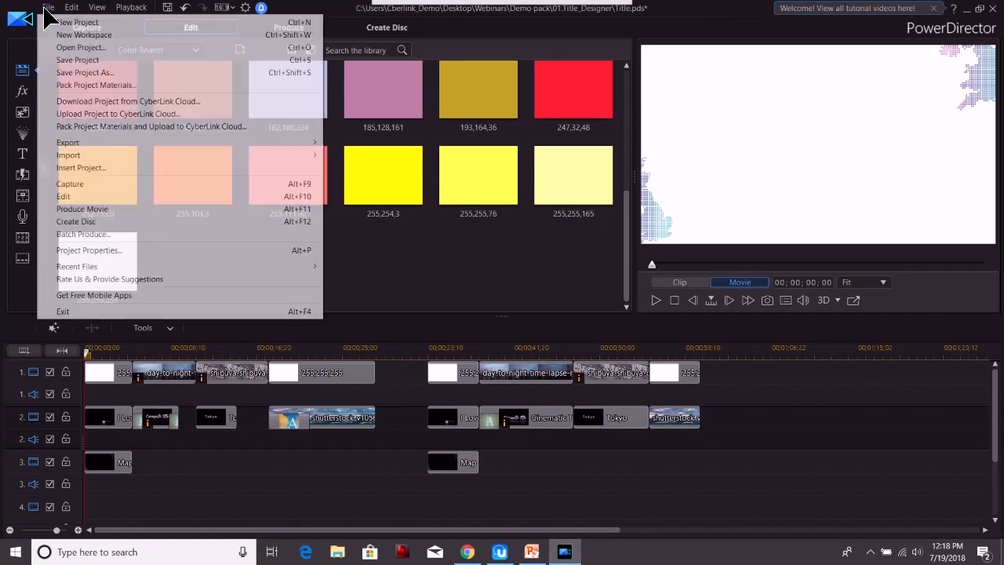
pyautogui.click(78, 47)
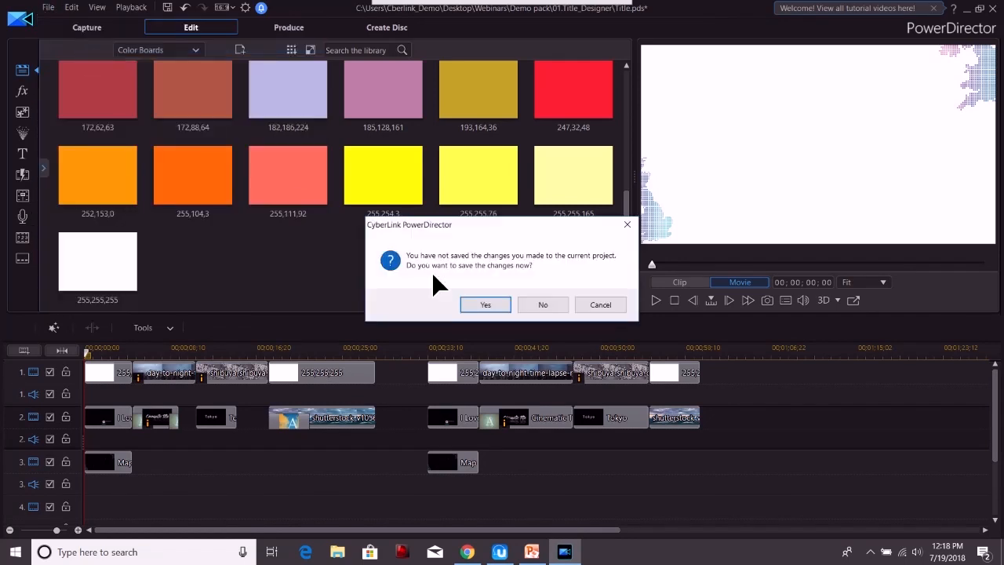
pyautogui.click(541, 305)
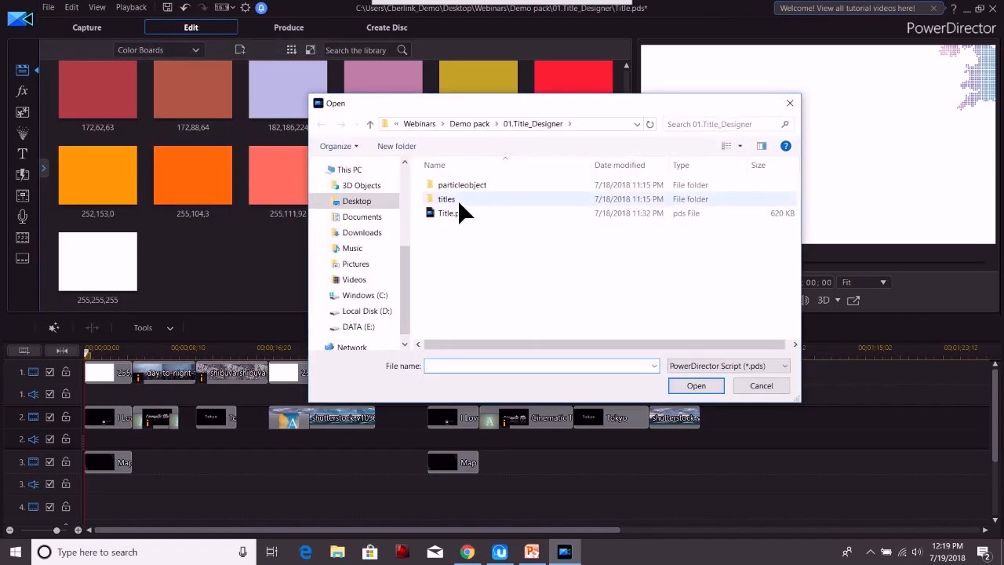
pyautogui.click(469, 124)
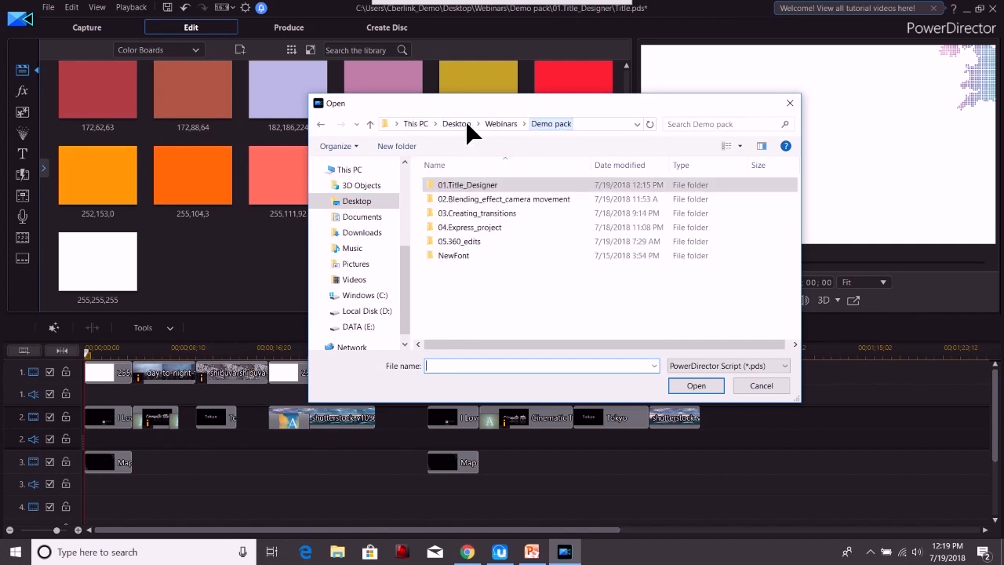
pyautogui.doubleClick(470, 199)
pyautogui.doubleClick(451, 184)
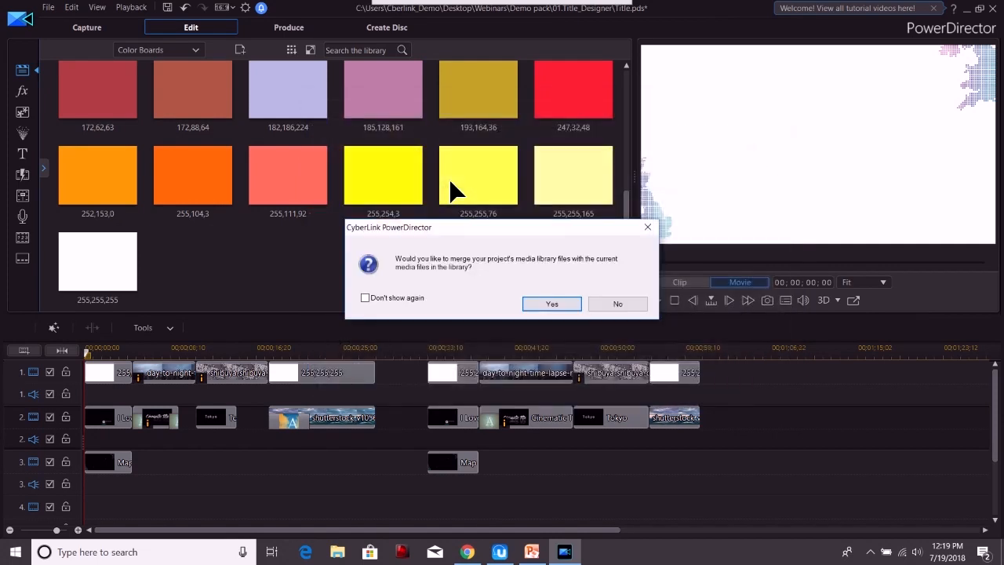
pyautogui.click(605, 304)
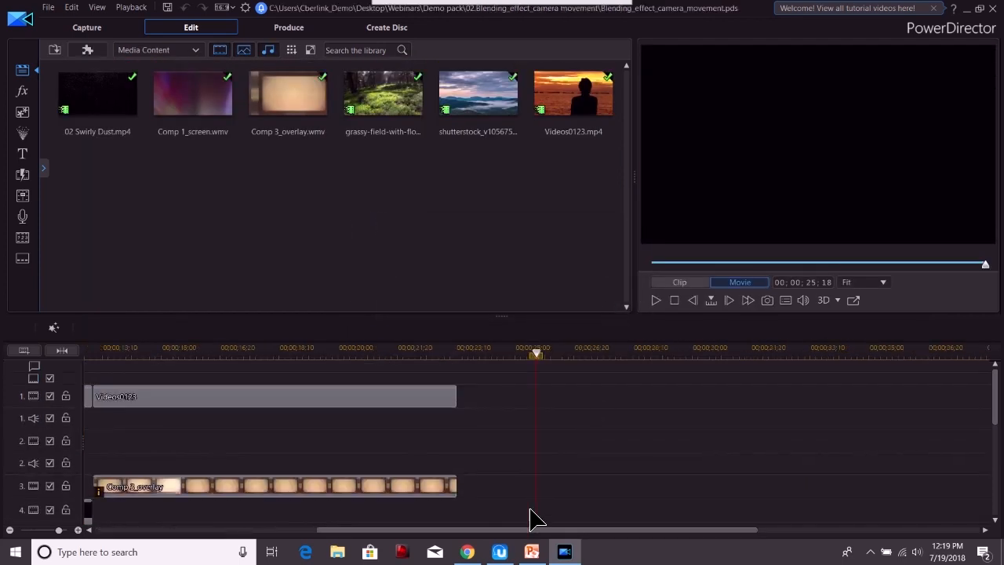
# - Play the blending effect examples on the timeline from the beginning, and stop the playback
pyautogui.moveTo(530, 528); pyautogui.dragTo(233, 527)
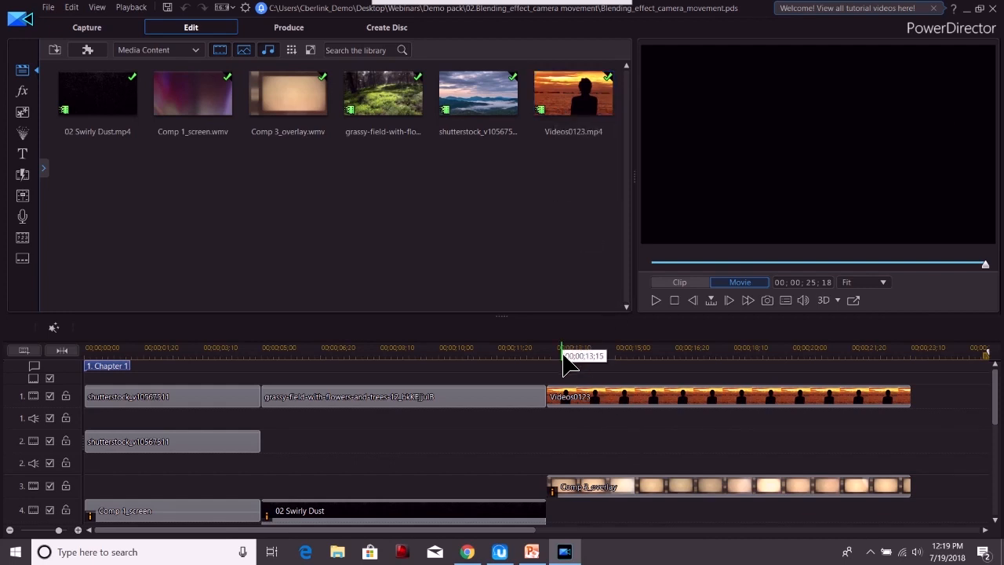
pyautogui.click(88, 354)
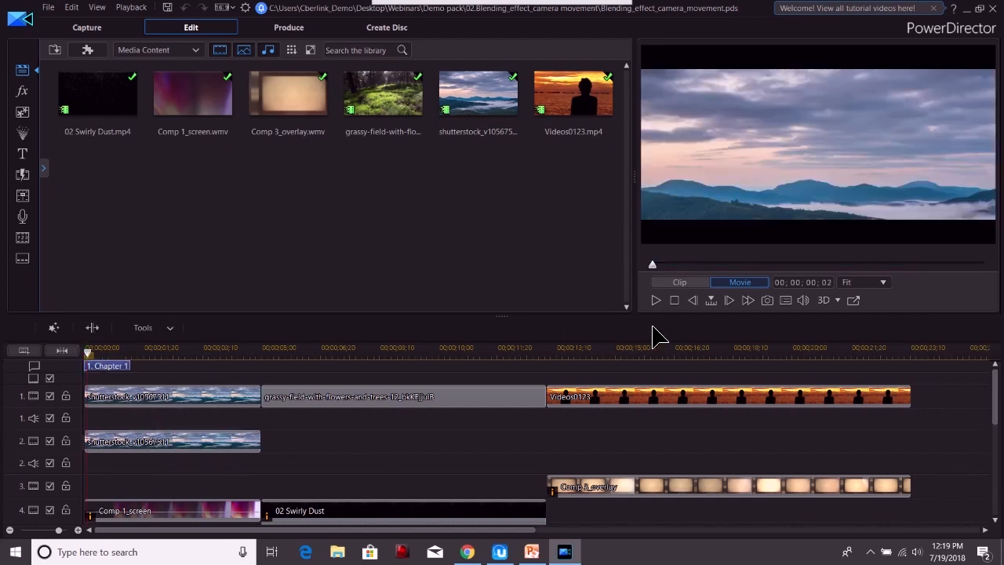
pyautogui.click(656, 299)
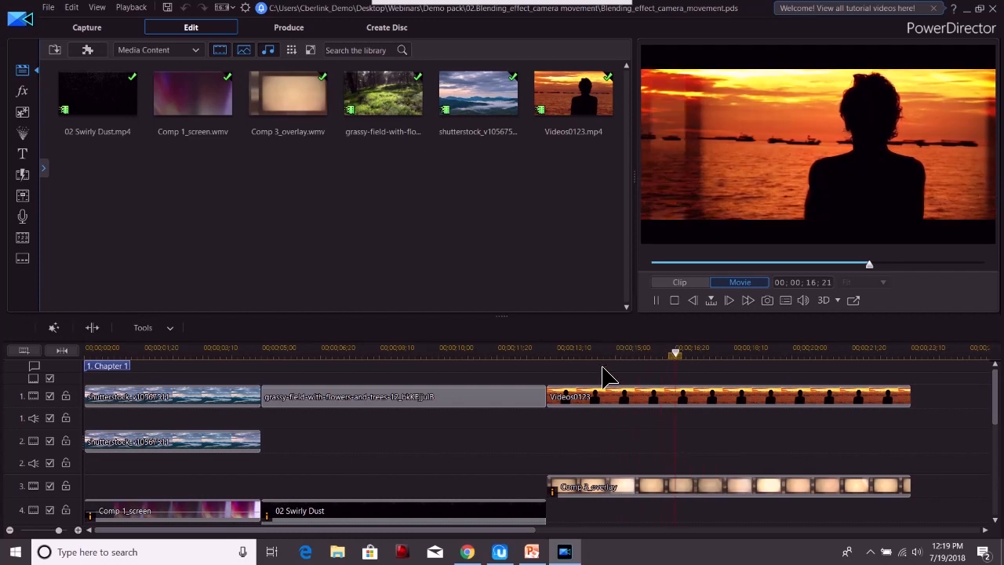
pyautogui.moveTo(602, 355); pyautogui.dragTo(331, 385)
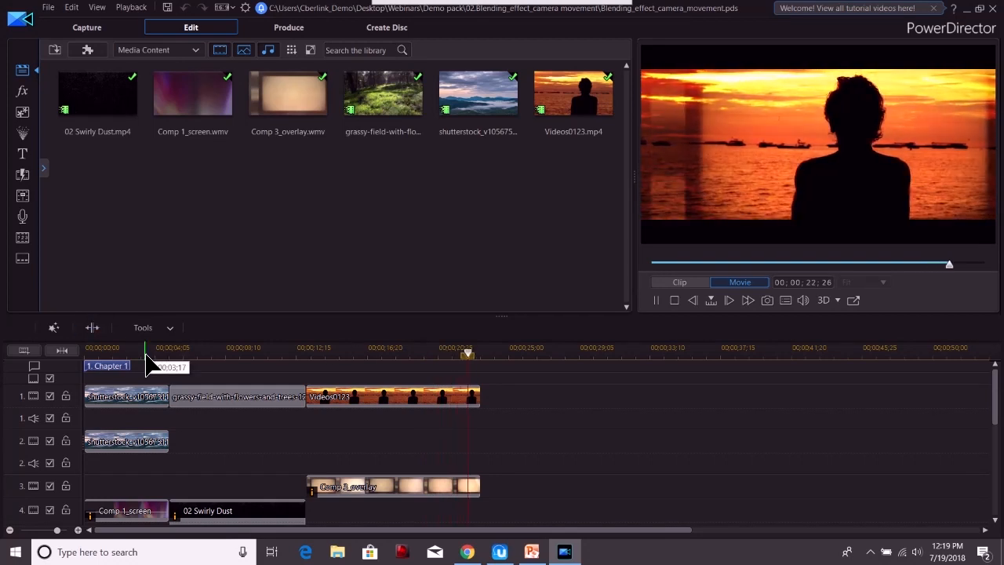
pyautogui.click(673, 300)
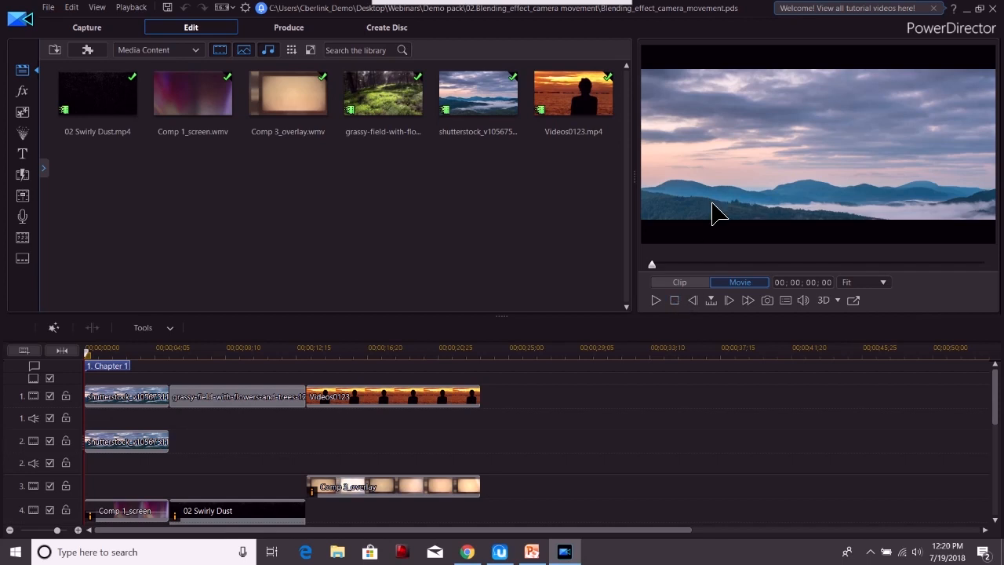
# - Place the shutterstock mountain video on track 1 at 00;00;26;10, after the example clips, and trim it to 00;00;06;02
pyautogui.moveTo(494, 110); pyautogui.dragTo(533, 400)
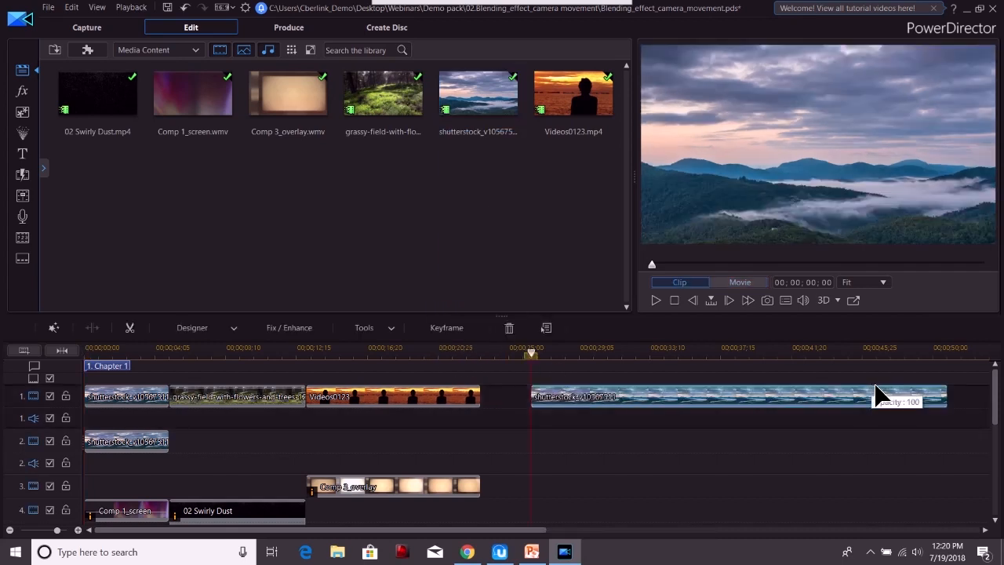
pyautogui.click(946, 396)
pyautogui.moveTo(716, 406); pyautogui.dragTo(635, 398)
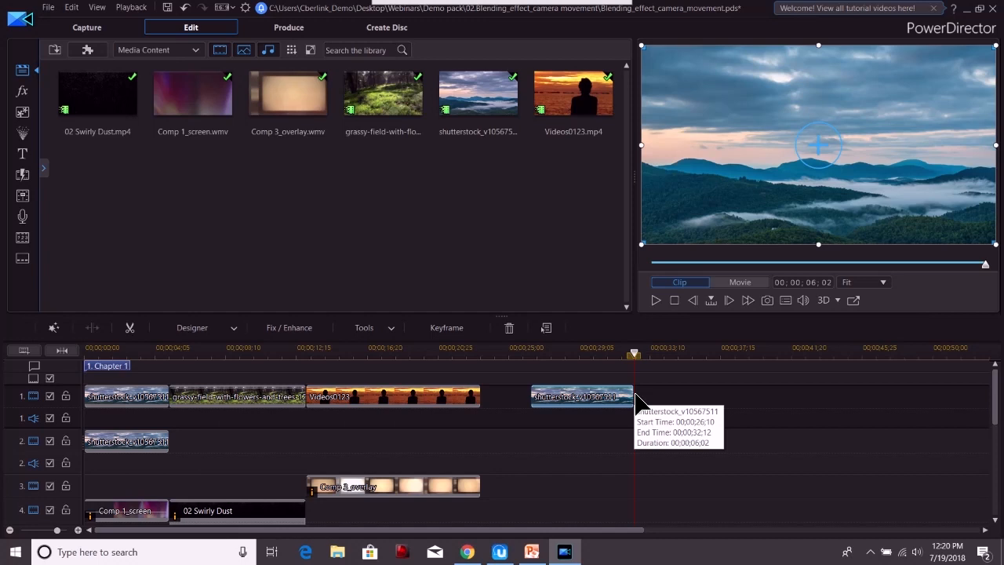
pyautogui.moveTo(635, 395); pyautogui.dragTo(636, 395)
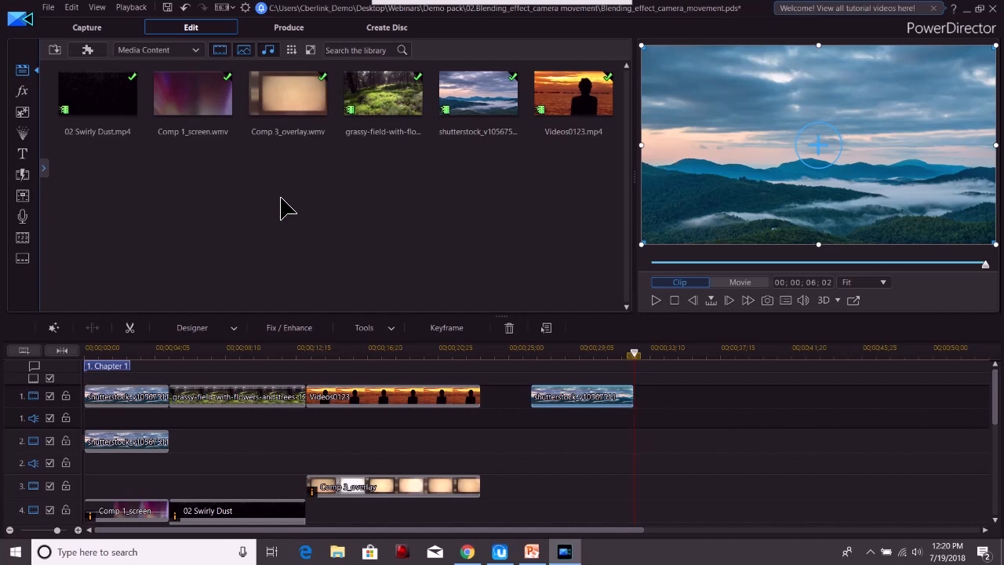
# - Go to the PiP objects library and open its free templates page on DirectorZone
pyautogui.click(24, 131)
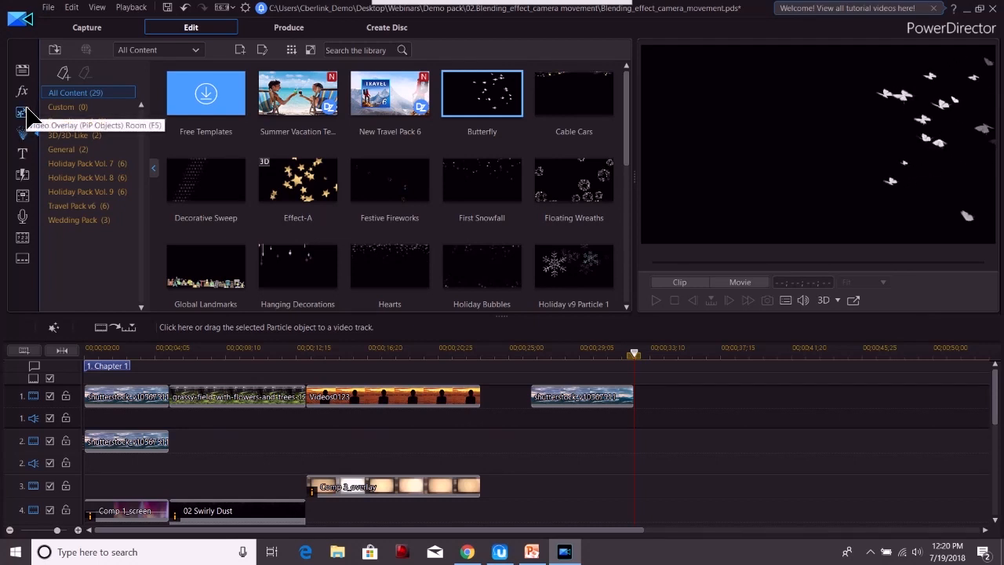
pyautogui.click(27, 116)
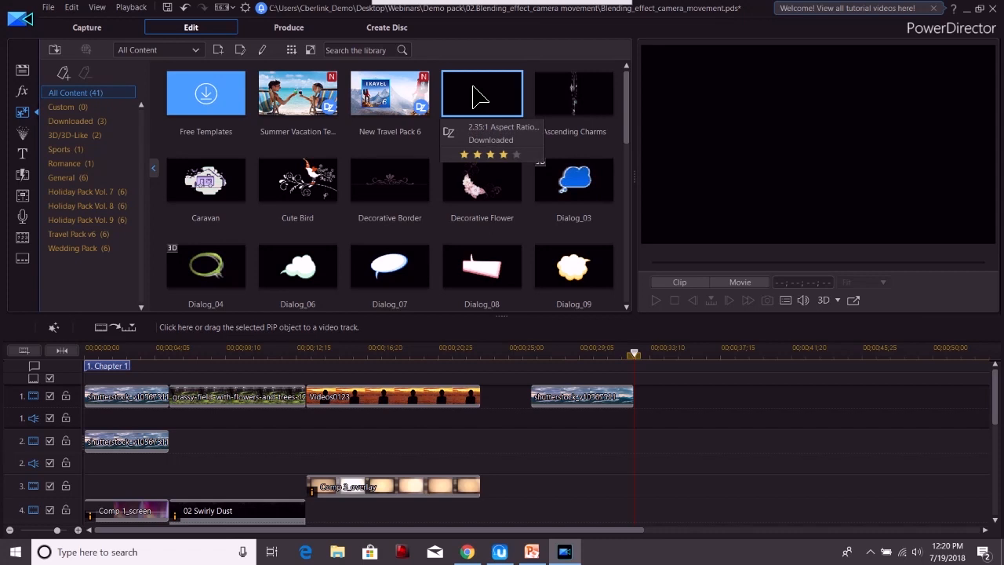
pyautogui.click(207, 95)
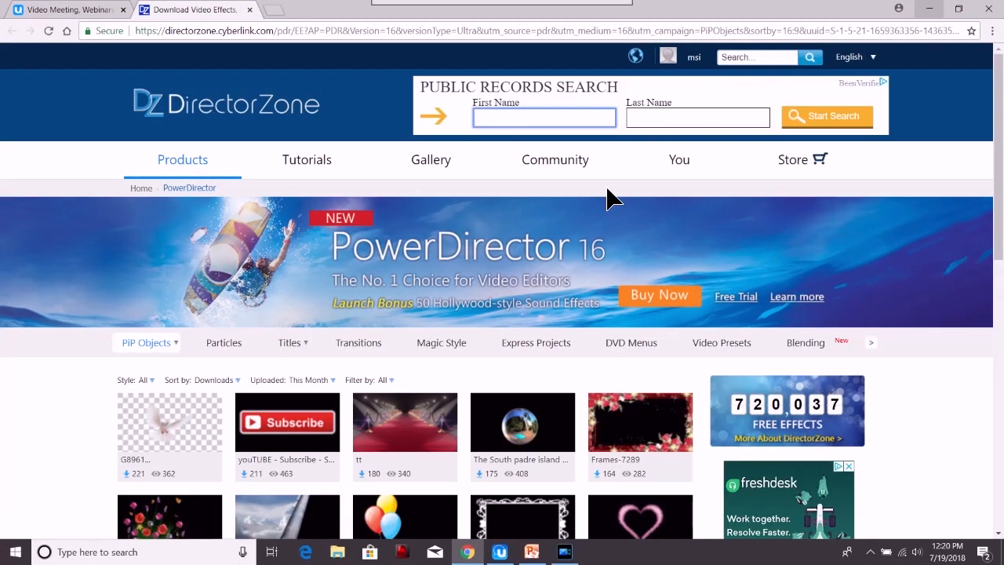
# - Search DirectorZone for 2.35:1 templates
pyautogui.click(751, 59)
pyautogui.write('2')
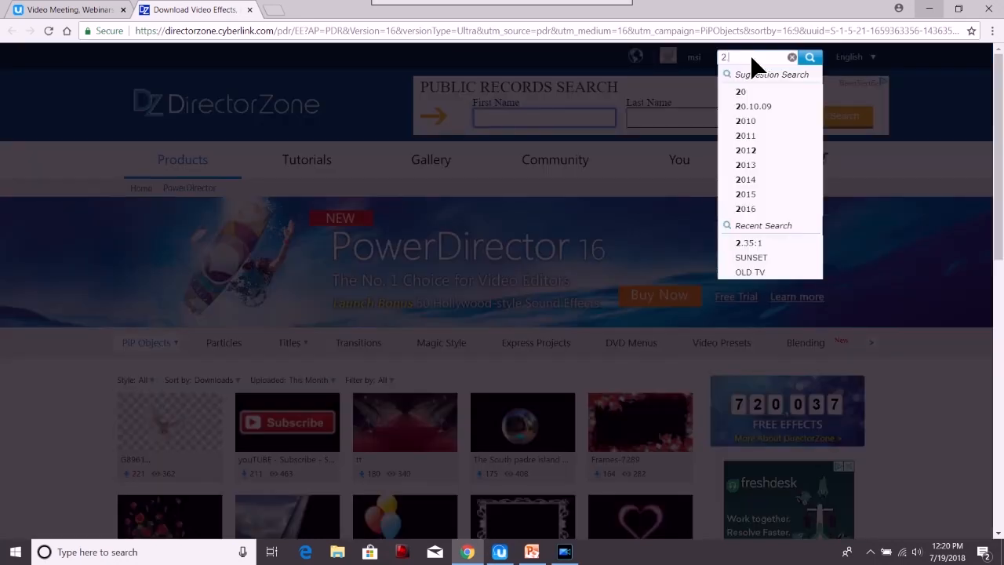
pyautogui.write('.35.1')
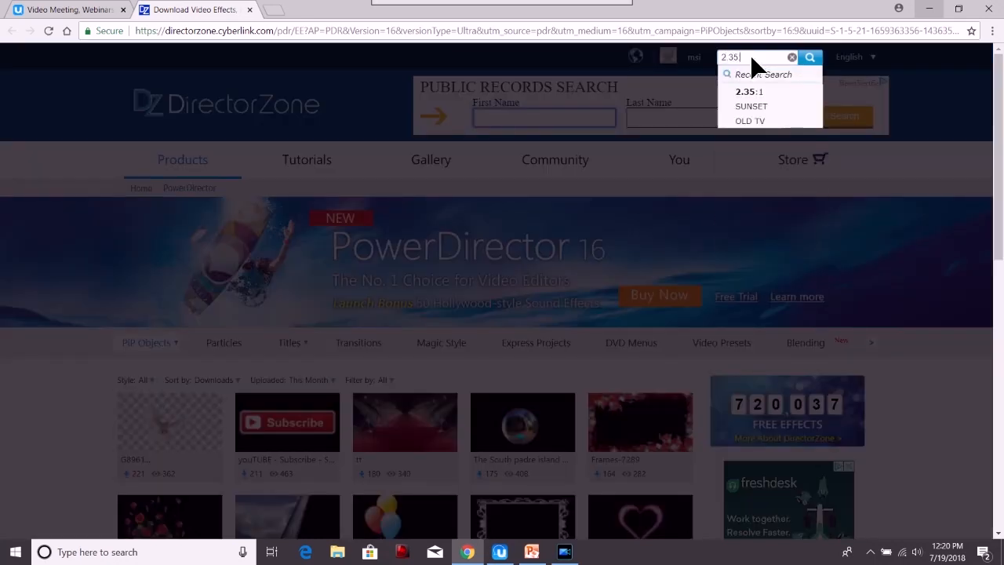
pyautogui.click(757, 92)
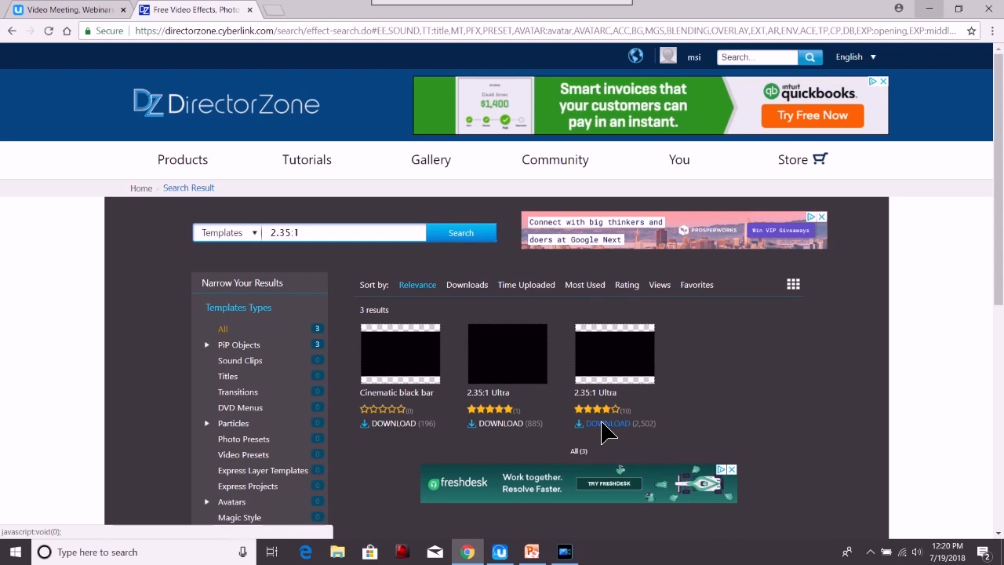
# - Switch to PowerDirector, place the 2.35:1 Aspect Ratio Mask on track 2 beneath the last mountain clip, and trim that mountain clip to 00;00;05;00
pyautogui.click(564, 551)
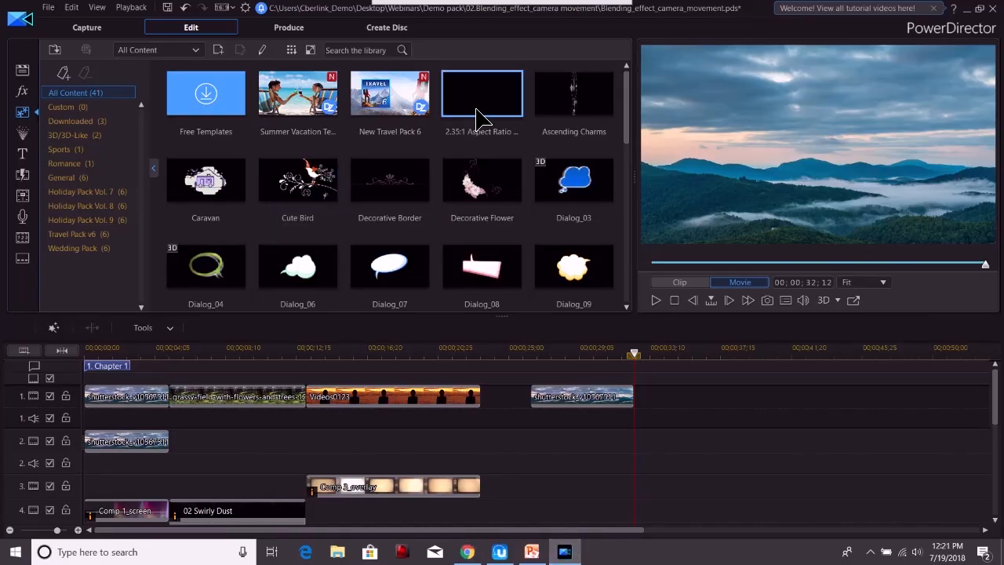
pyautogui.moveTo(479, 116)
pyautogui.moveTo(480, 116); pyautogui.dragTo(535, 453)
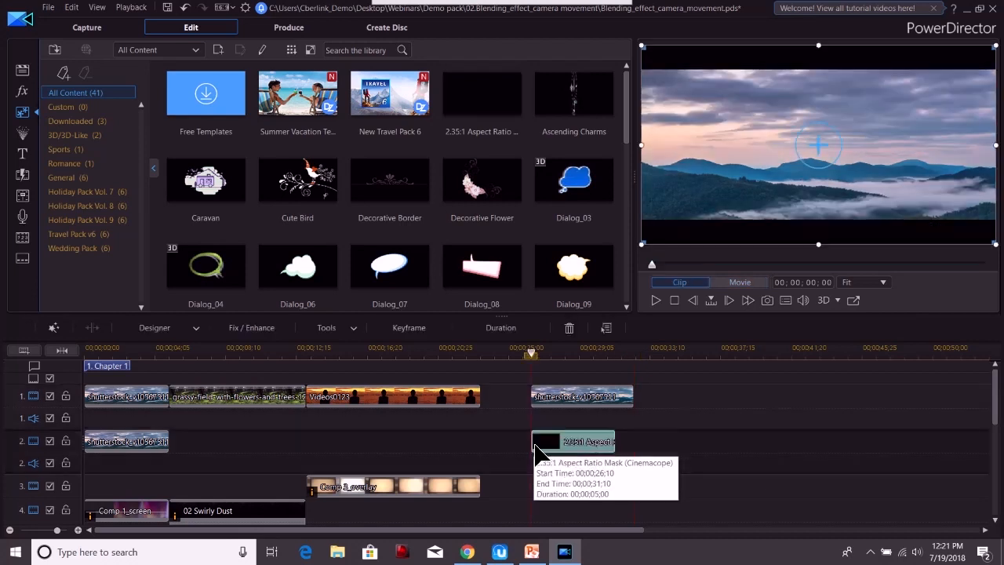
pyautogui.moveTo(633, 404); pyautogui.dragTo(621, 405)
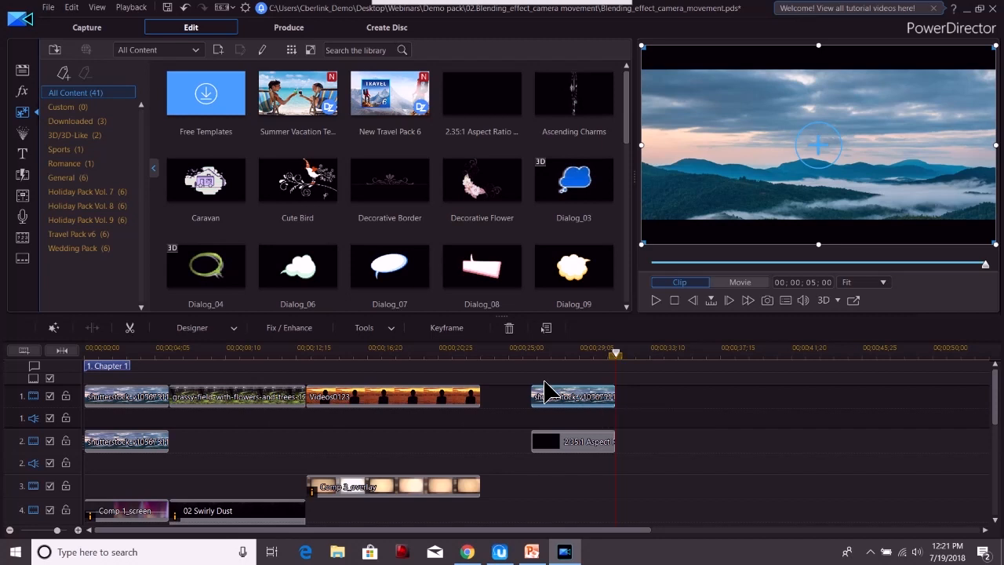
# - Preview the last mountain clip and add position keyframes at its start and end, with Y set to 0.600 at the end
pyautogui.click(451, 333)
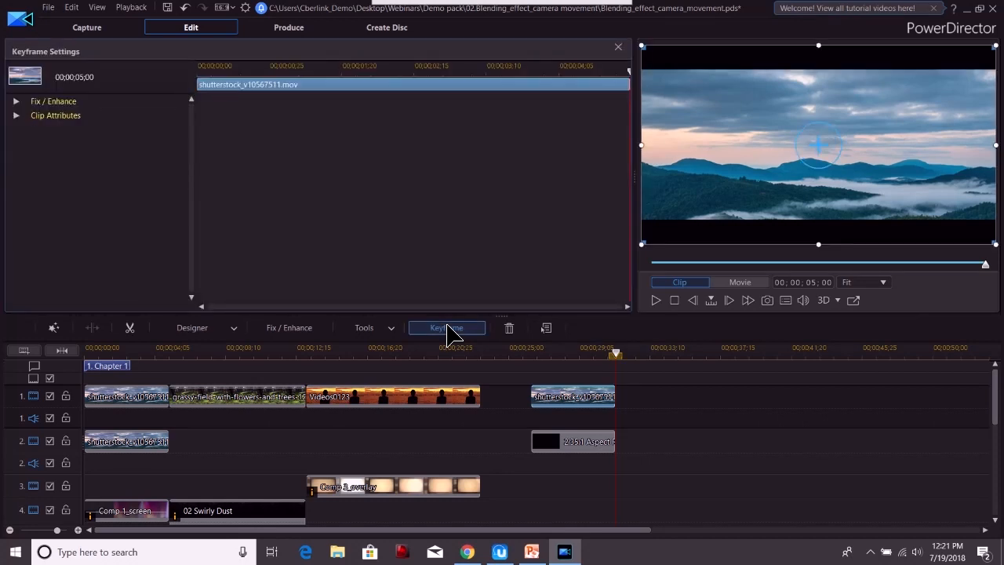
pyautogui.click(657, 308)
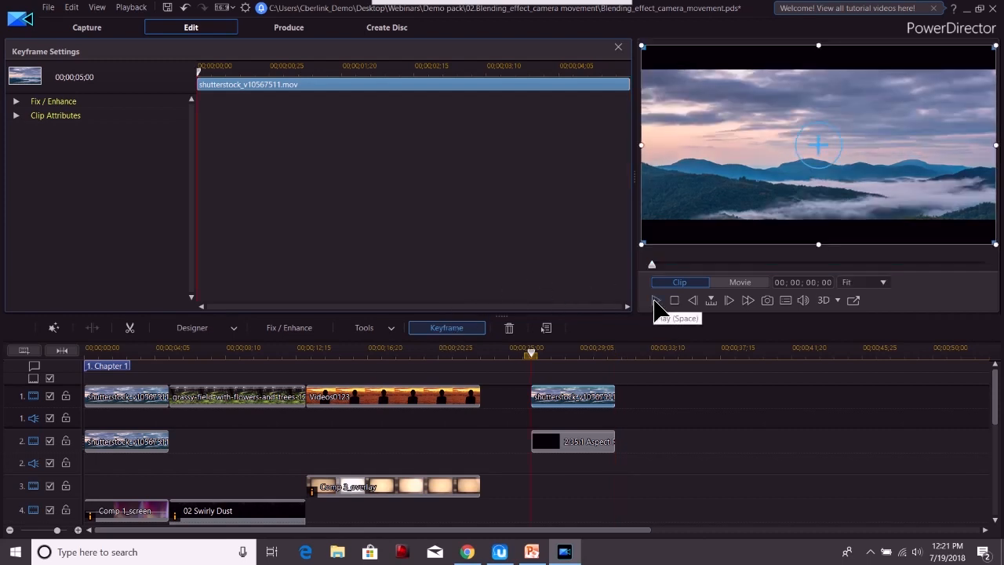
pyautogui.click(657, 307)
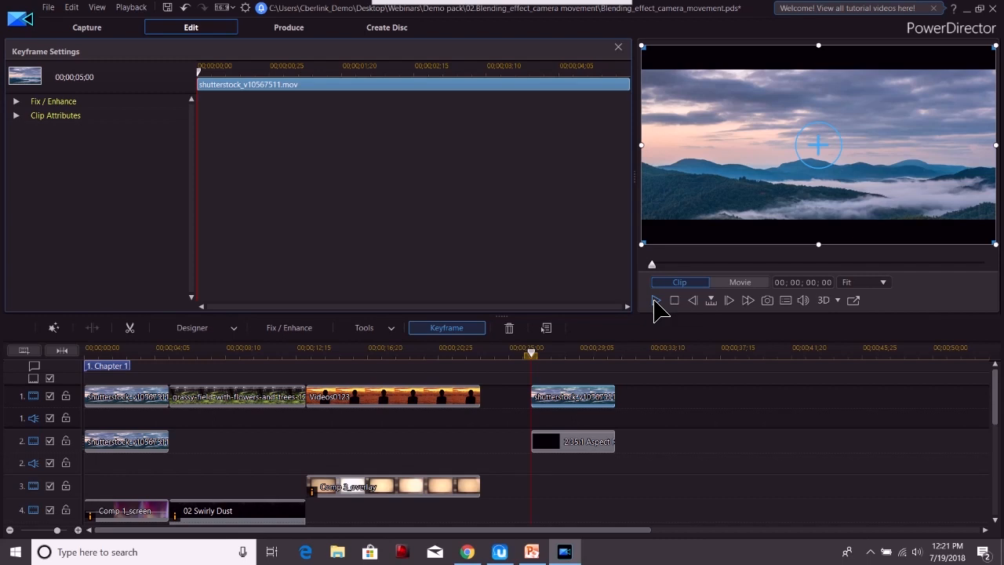
pyautogui.click(16, 115)
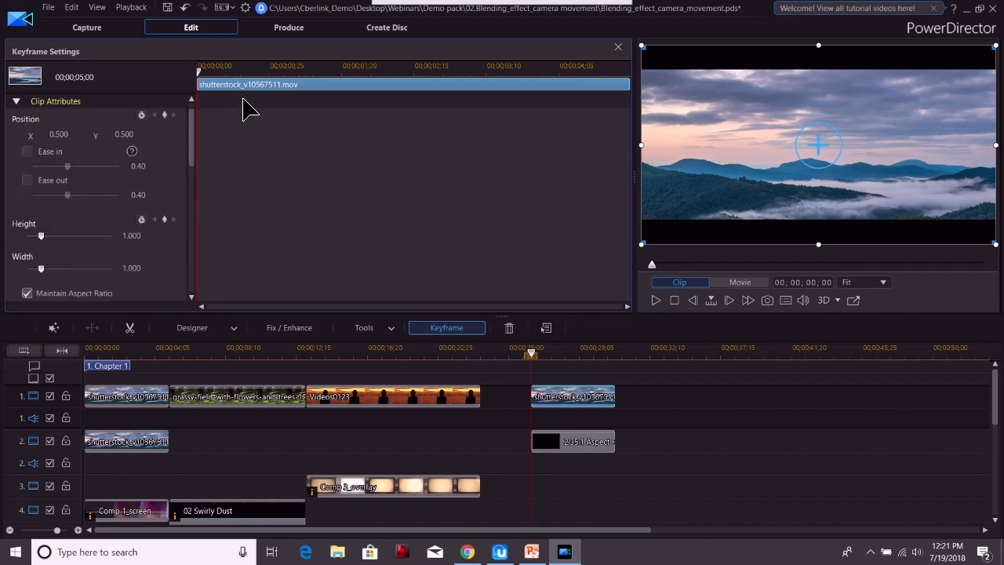
pyautogui.click(165, 116)
pyautogui.click(633, 77)
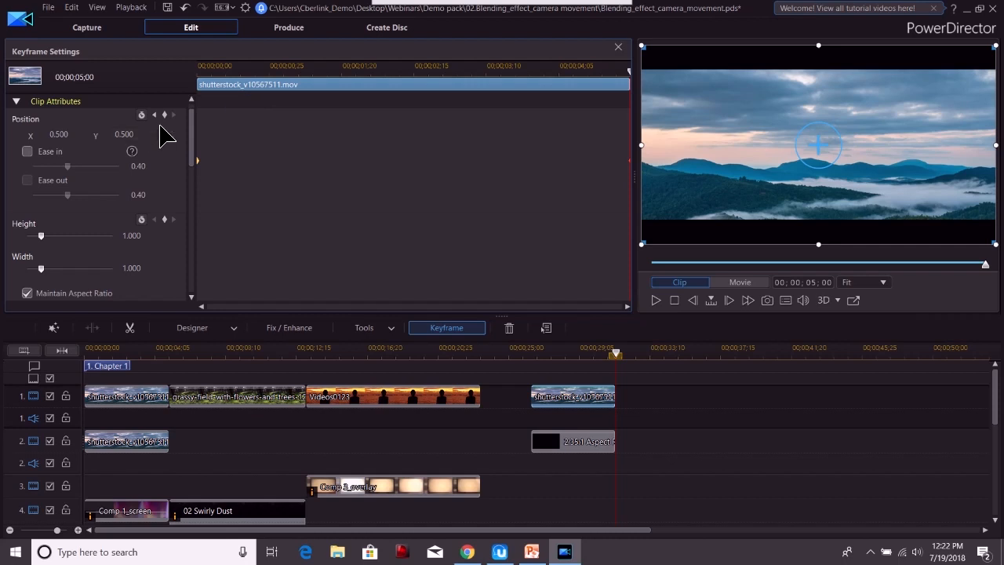
pyautogui.click(124, 134)
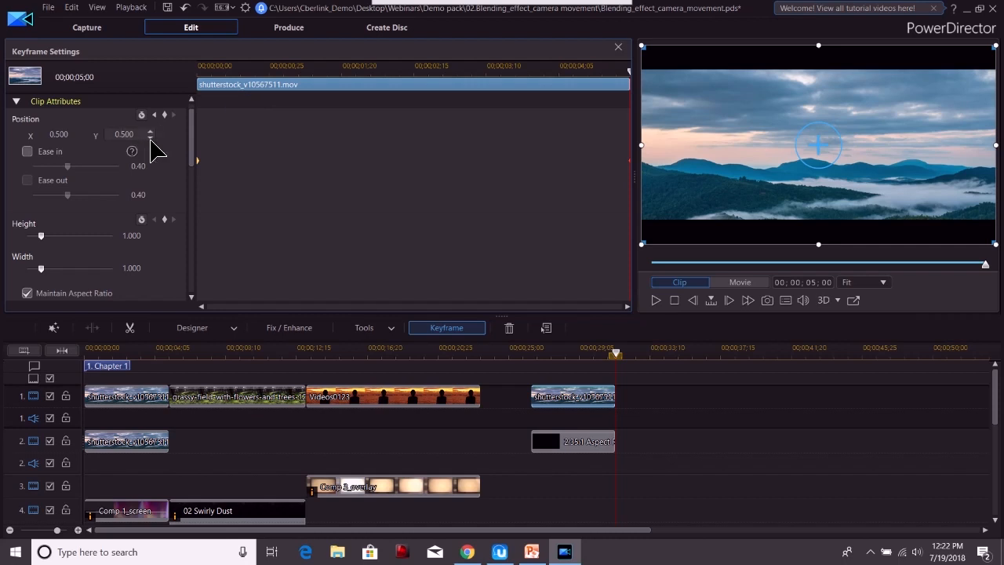
pyautogui.write('6')
# - Enable Ease out on the mountain clip's start position keyframe and Ease in on its end keyframe, and play the clip
pyautogui.click(198, 165)
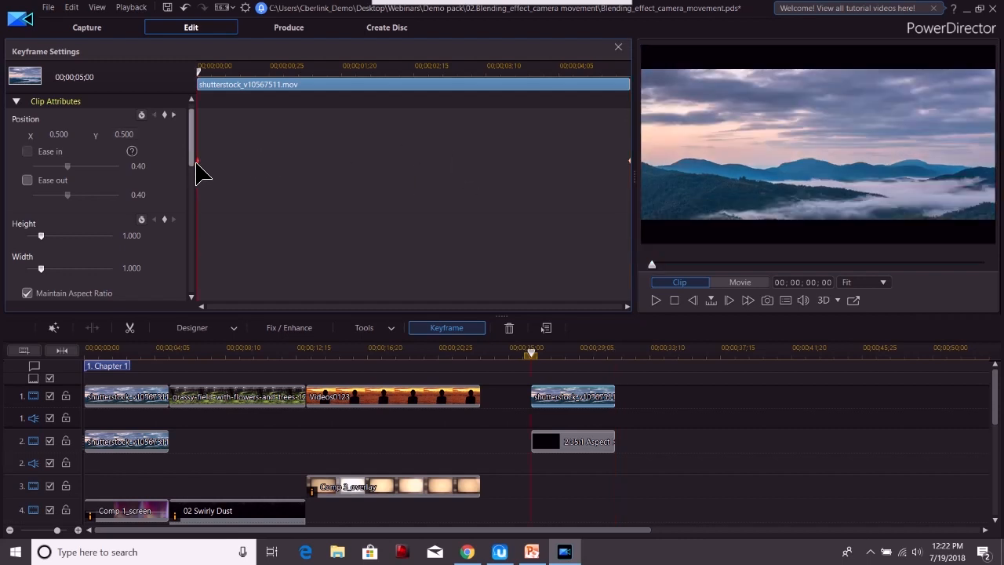
pyautogui.click(30, 180)
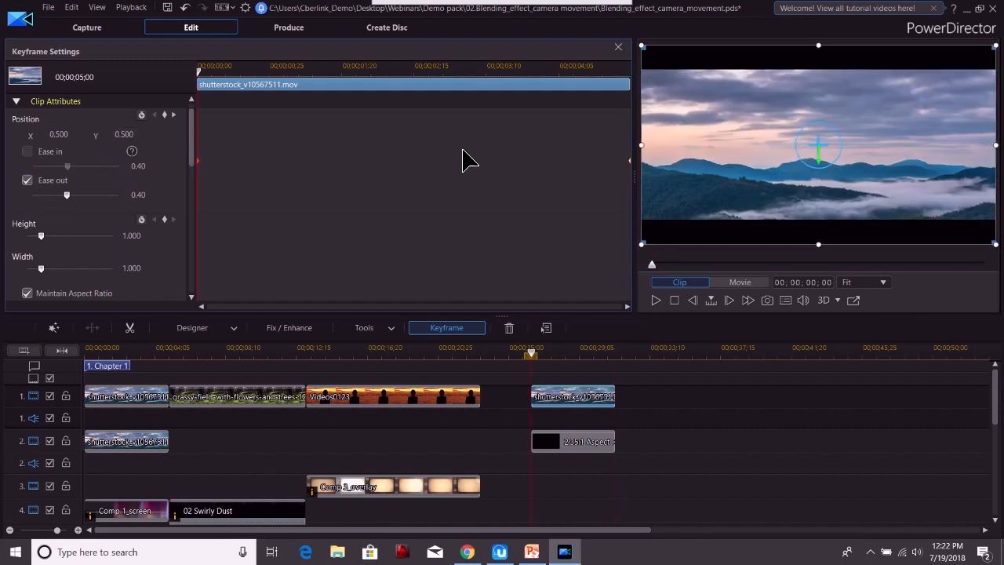
pyautogui.click(629, 160)
pyautogui.click(28, 152)
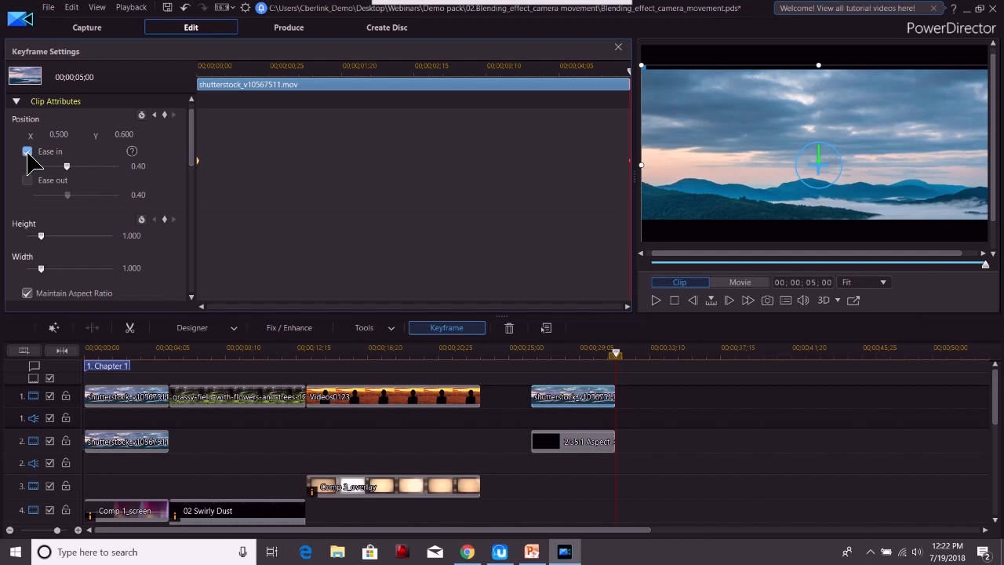
pyautogui.click(660, 299)
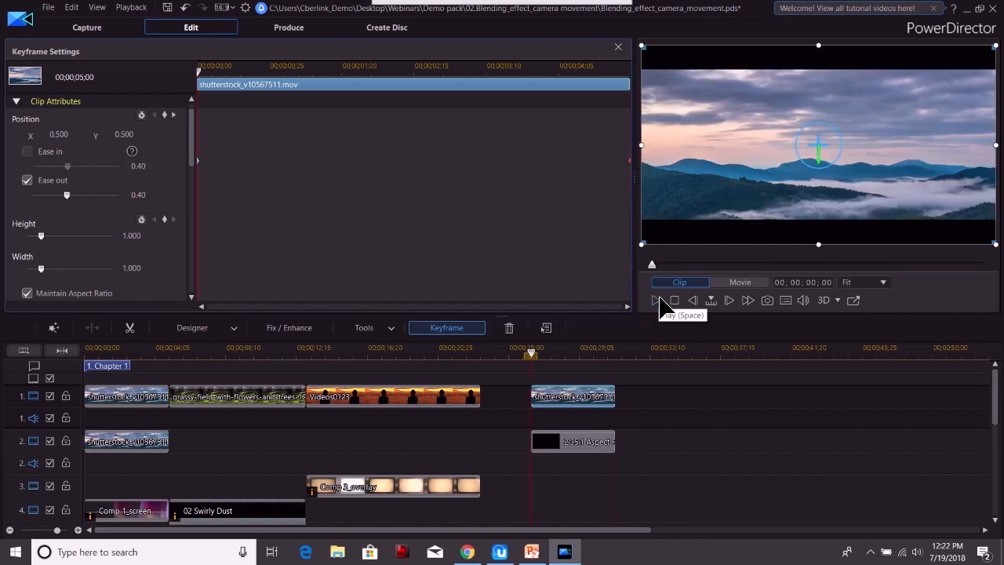
pyautogui.click(660, 303)
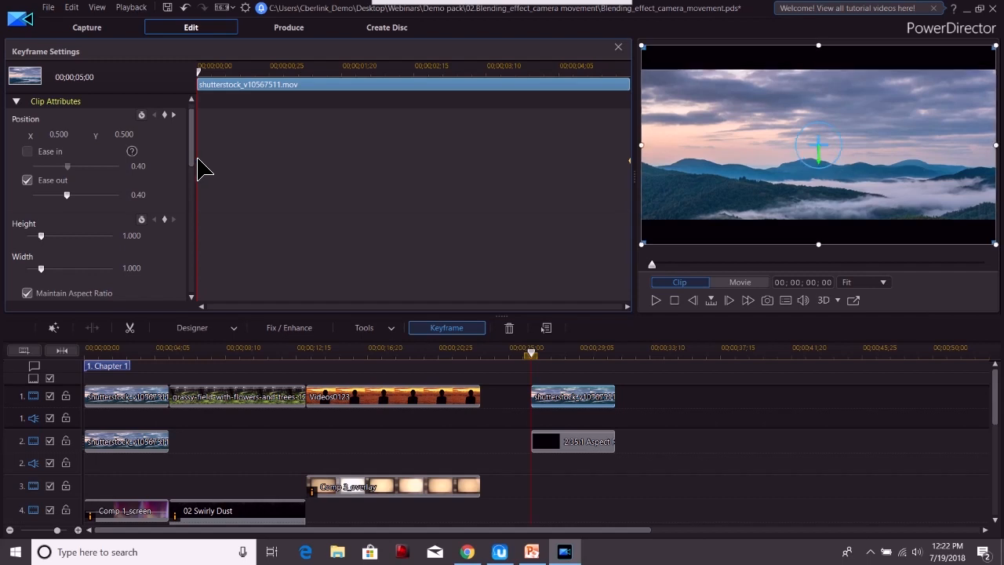
# - Reverse the mountain clip's camera movement by setting the start keyframe's Y position to 0.600 and adjusting the end keyframe's Y, and play it
pyautogui.click(125, 134)
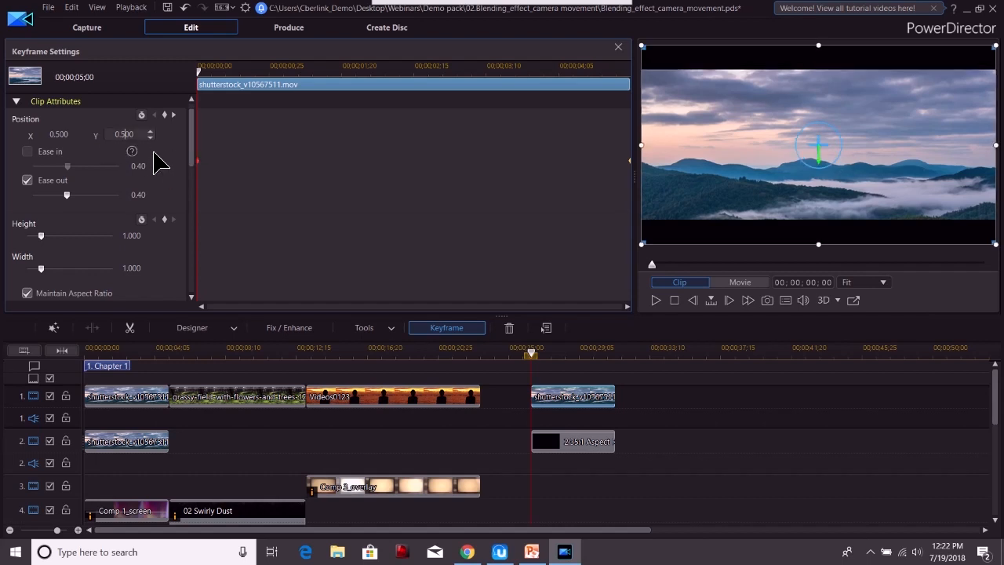
pyautogui.click(632, 162)
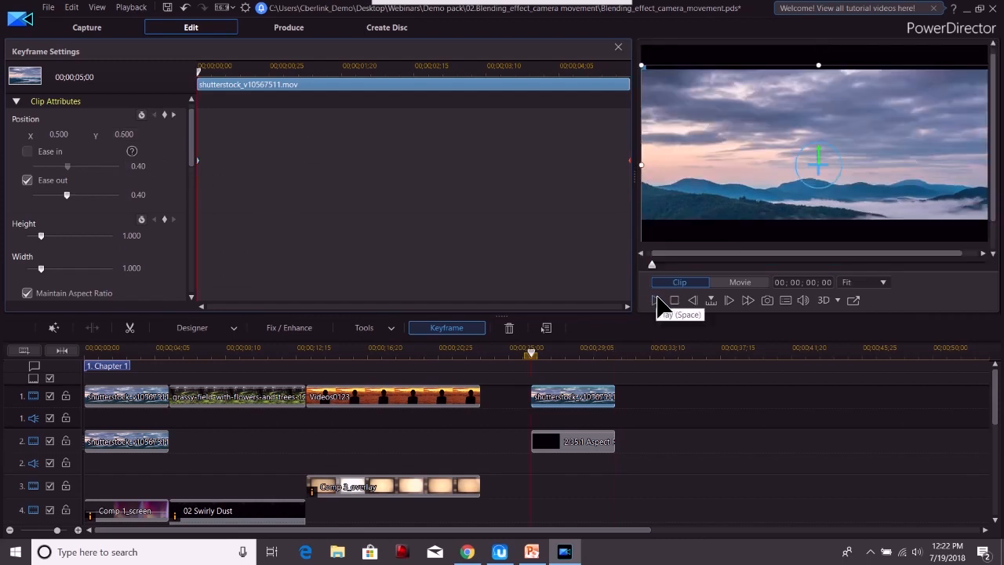
pyautogui.click(657, 298)
# - Select the grassy field example clip on track 1 and close the keyframe settings
pyautogui.click(210, 397)
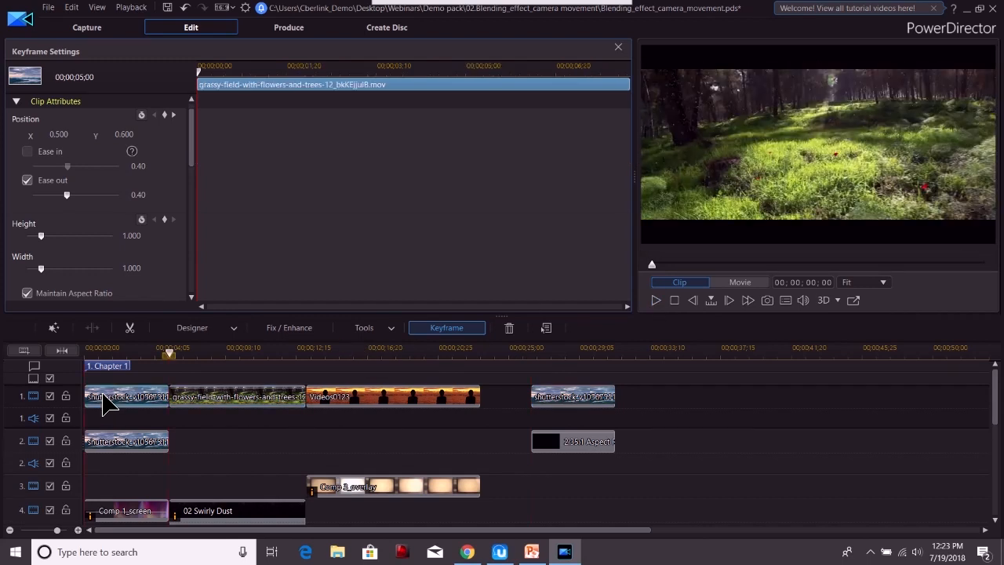
pyautogui.click(107, 403)
pyautogui.click(194, 396)
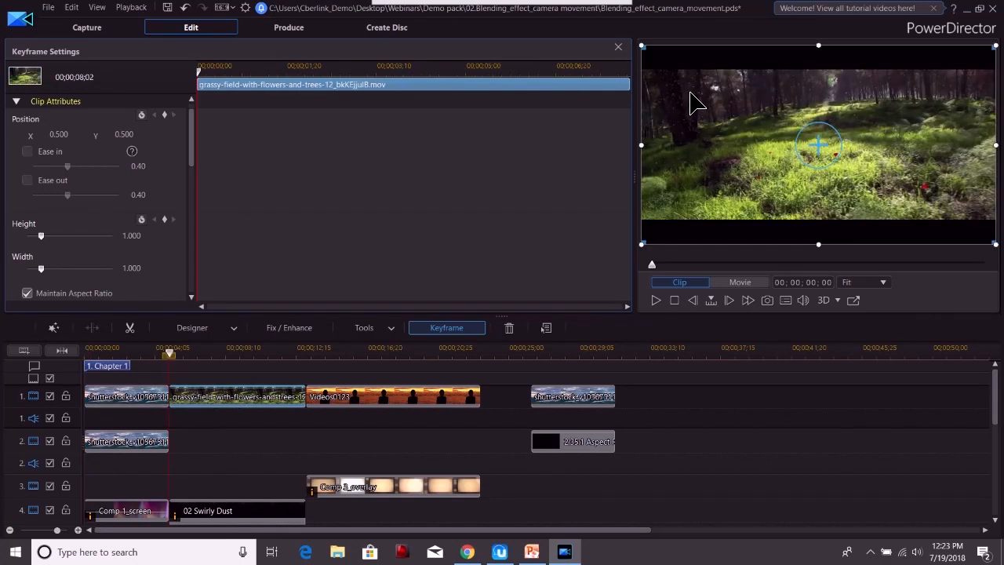
pyautogui.click(619, 53)
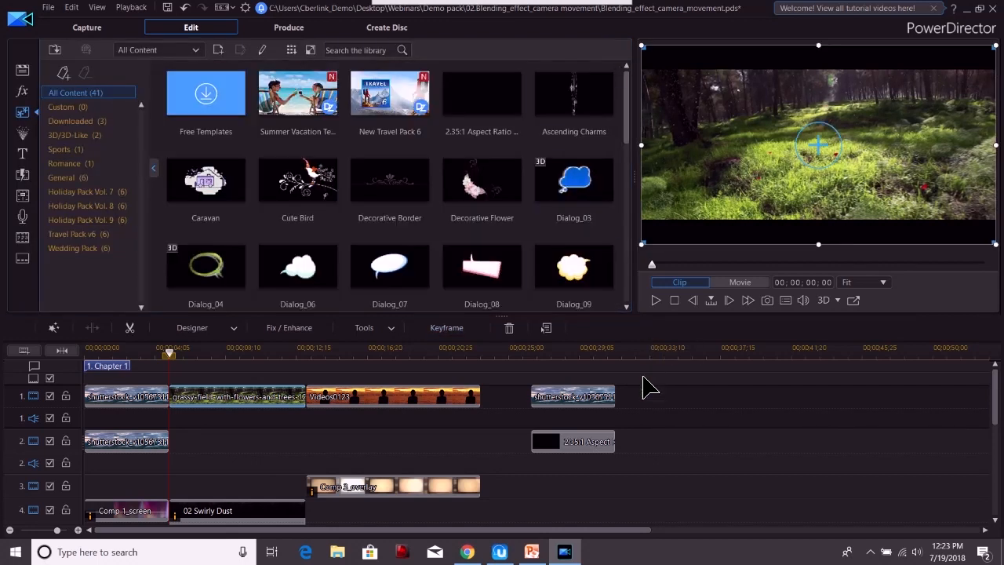
# - Place the grassy field video from the media library on track 1 directly after the last mountain clip and trim it to 00;00;06;21
pyautogui.click(22, 70)
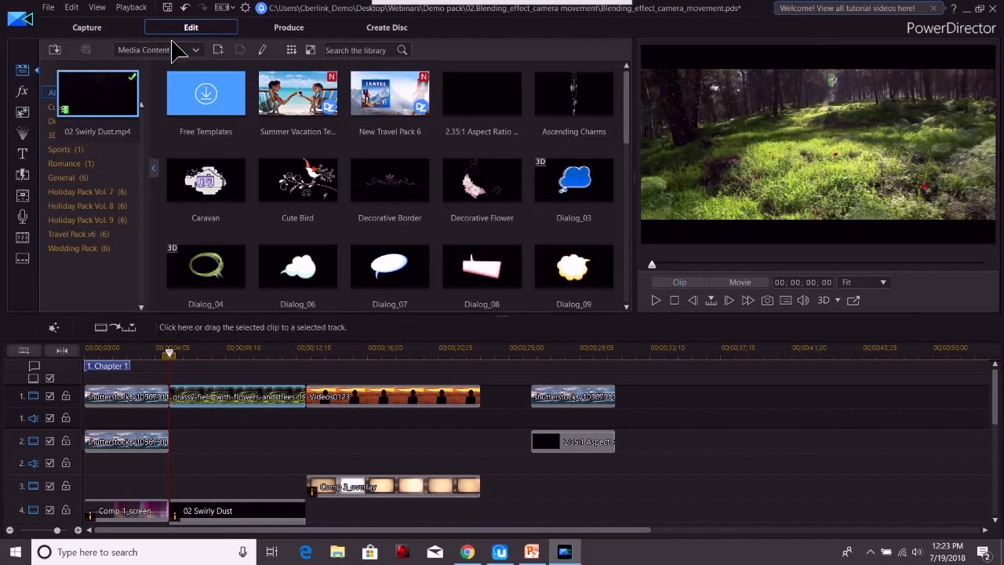
pyautogui.click(196, 50)
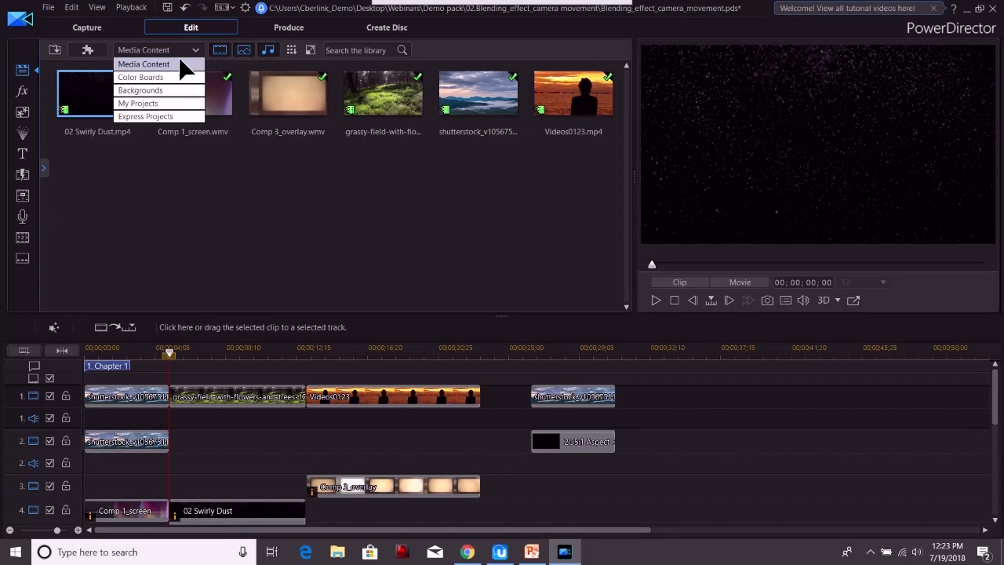
pyautogui.click(180, 63)
pyautogui.moveTo(383, 94); pyautogui.dragTo(618, 408)
pyautogui.moveTo(933, 403); pyautogui.dragTo(731, 404)
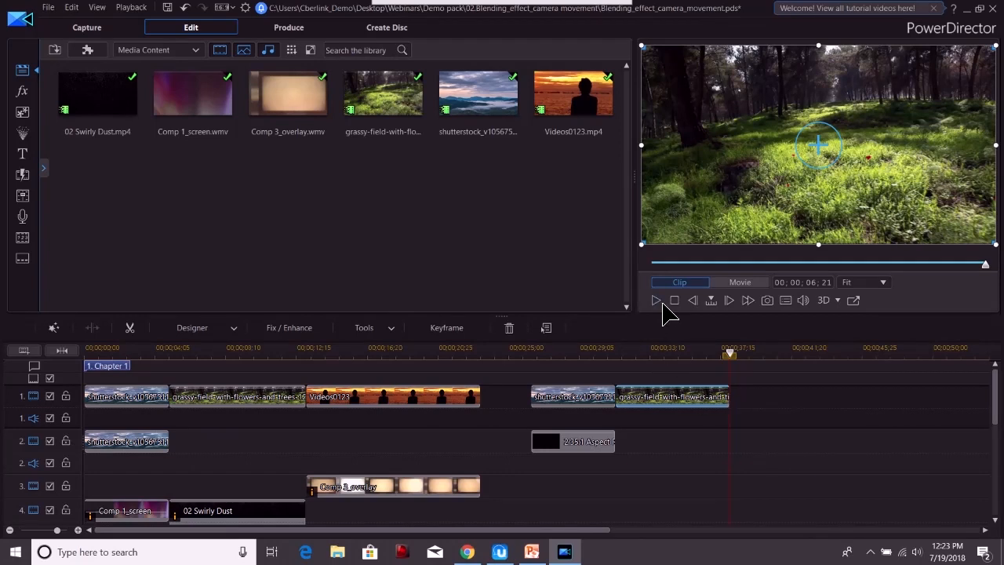
# - Play the newly added grassy field clip from near its beginning, and halt the playback
pyautogui.click(622, 372)
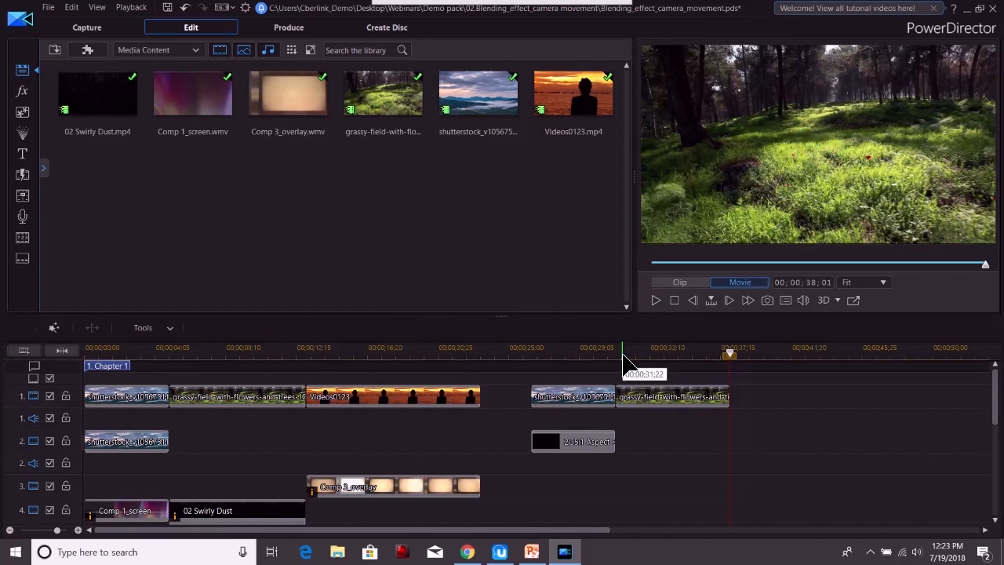
pyautogui.click(623, 354)
pyautogui.click(657, 300)
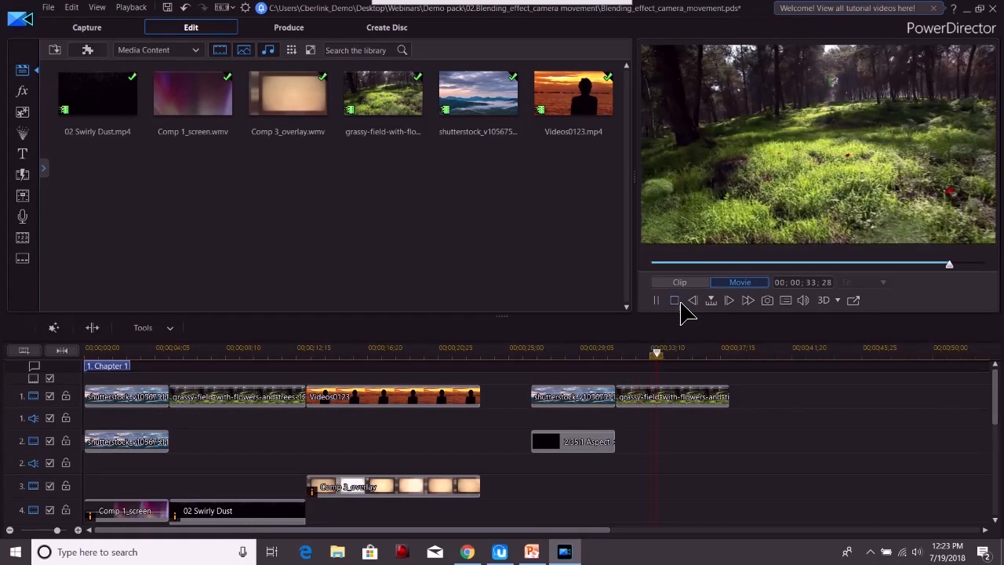
pyautogui.click(657, 300)
# - Place 02 Swirly Dust.mp4 on track 2 beneath the new grassy field clip and trim it to 00;00;06;21
pyautogui.moveTo(88, 120); pyautogui.dragTo(623, 443)
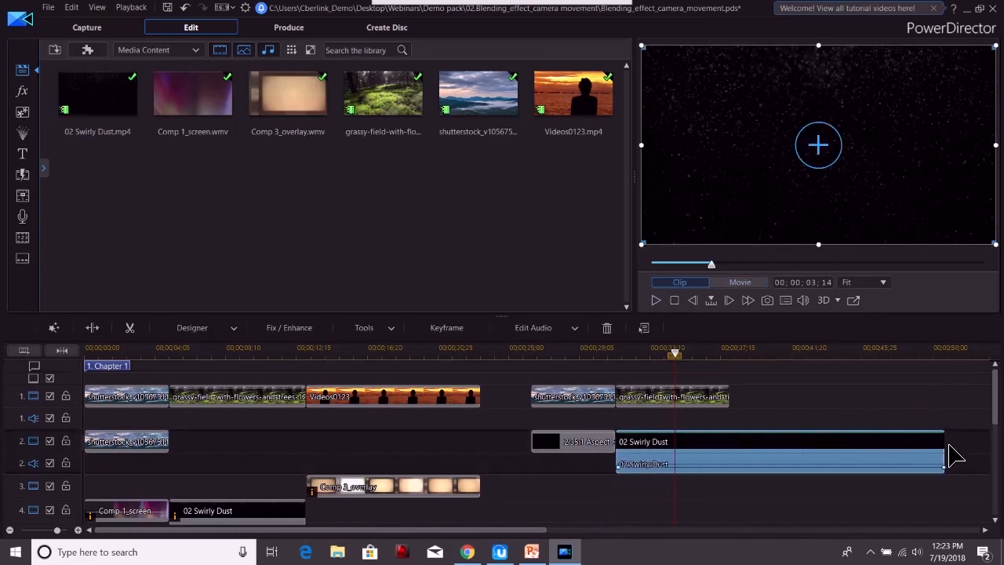
pyautogui.moveTo(944, 447); pyautogui.dragTo(728, 445)
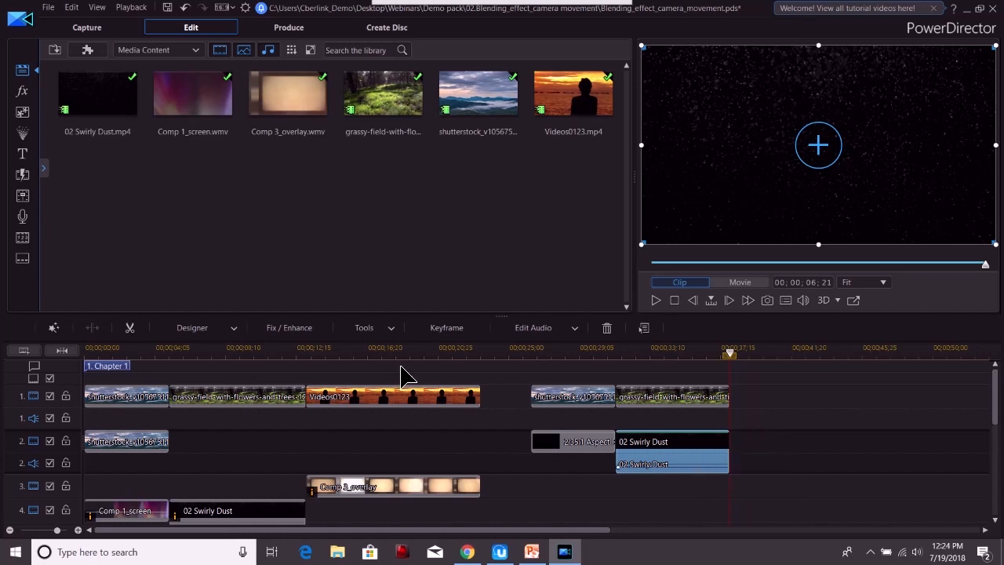
# - Set the blending mode of the new 02 Swirly Dust clip to Lighten in the Power Tools, and play it
pyautogui.click(376, 328)
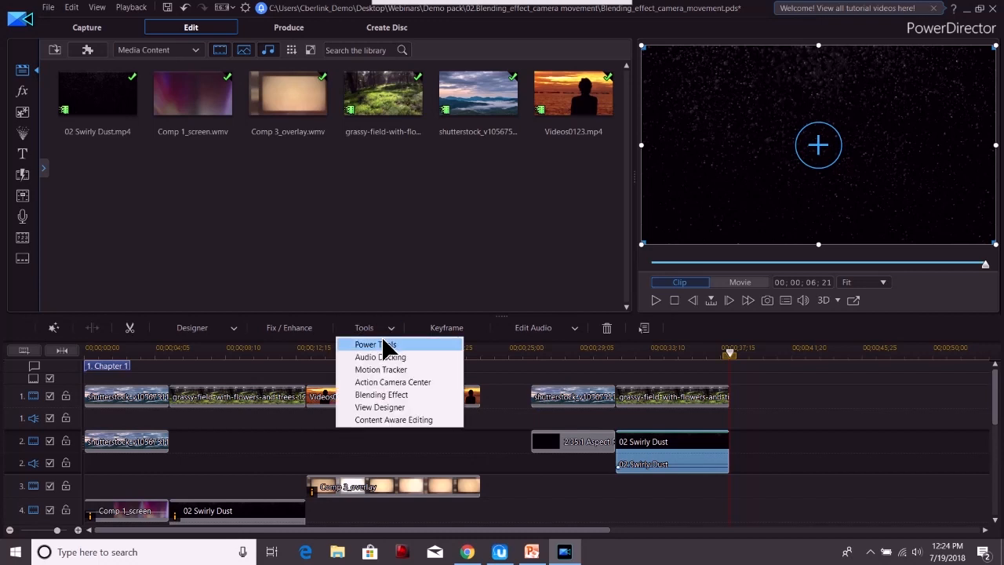
pyautogui.click(381, 344)
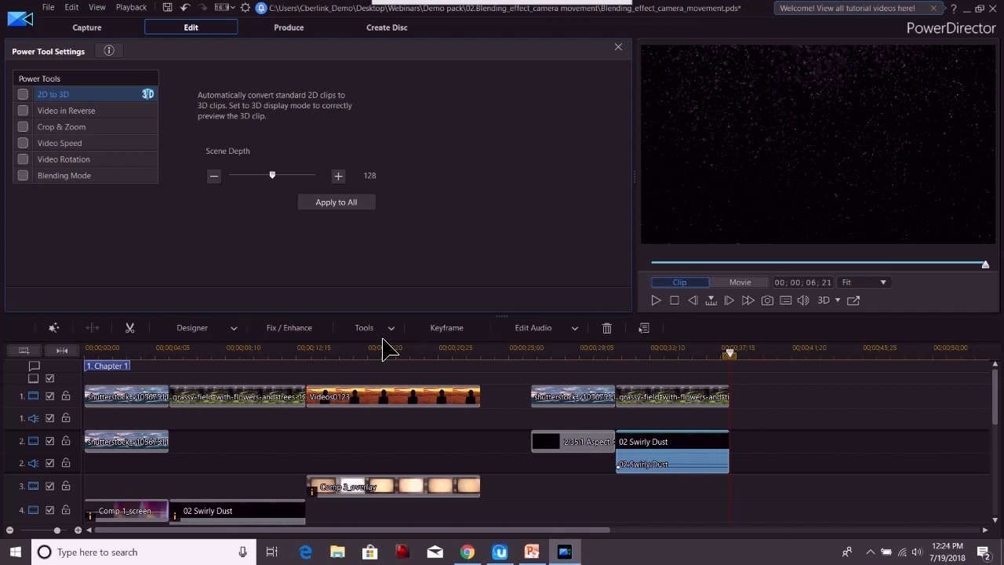
pyautogui.click(24, 176)
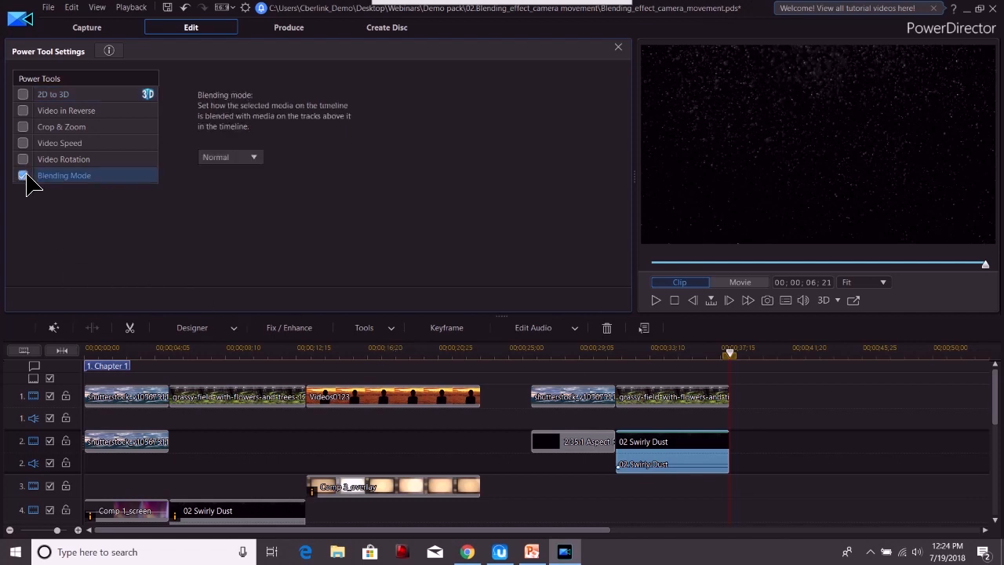
pyautogui.click(253, 158)
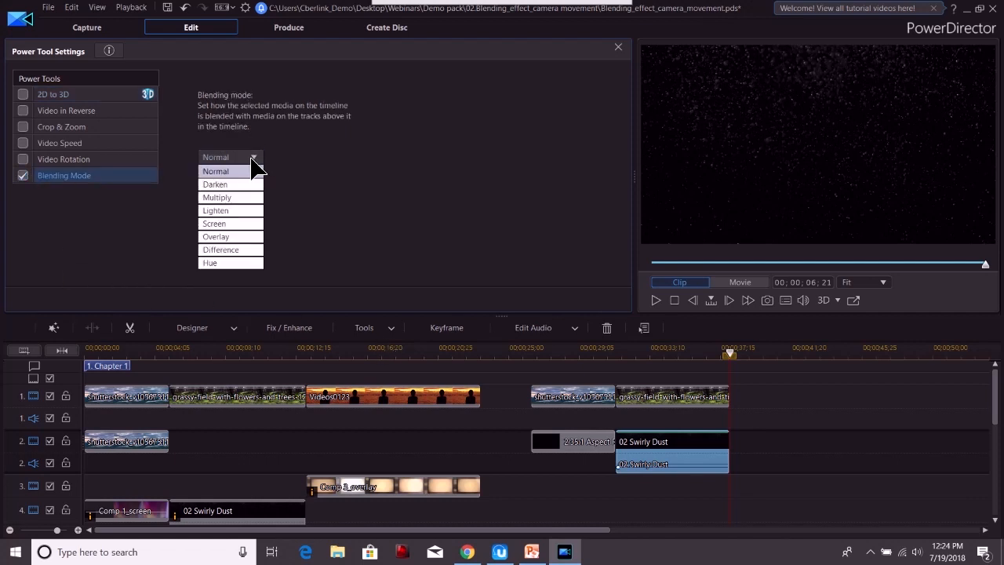
pyautogui.click(252, 212)
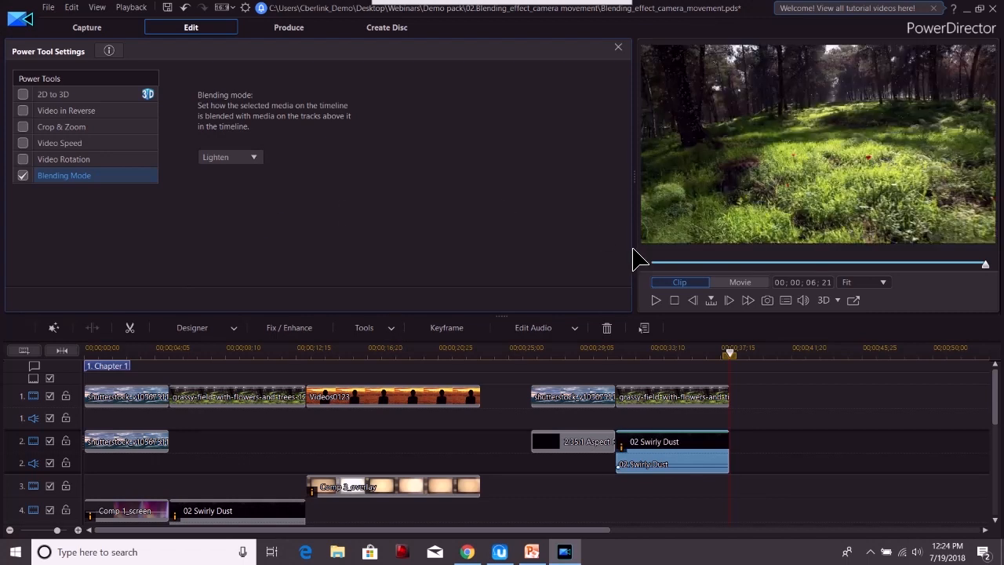
pyautogui.click(654, 299)
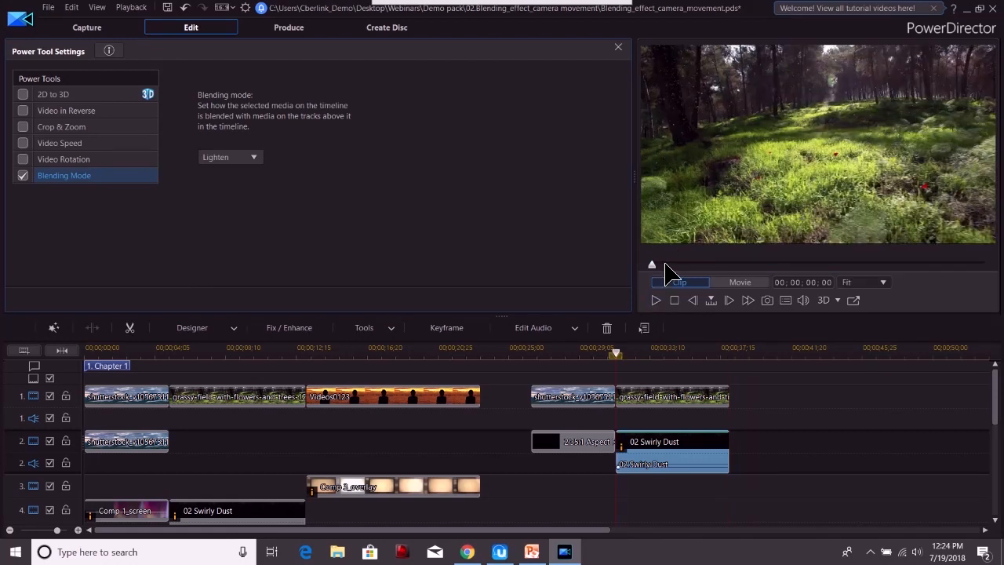
# - Preview the dust blended over the new grassy field clip, turn off Blending Mode on the new 02 Swirly Dust clip, and play it again
pyautogui.click(655, 299)
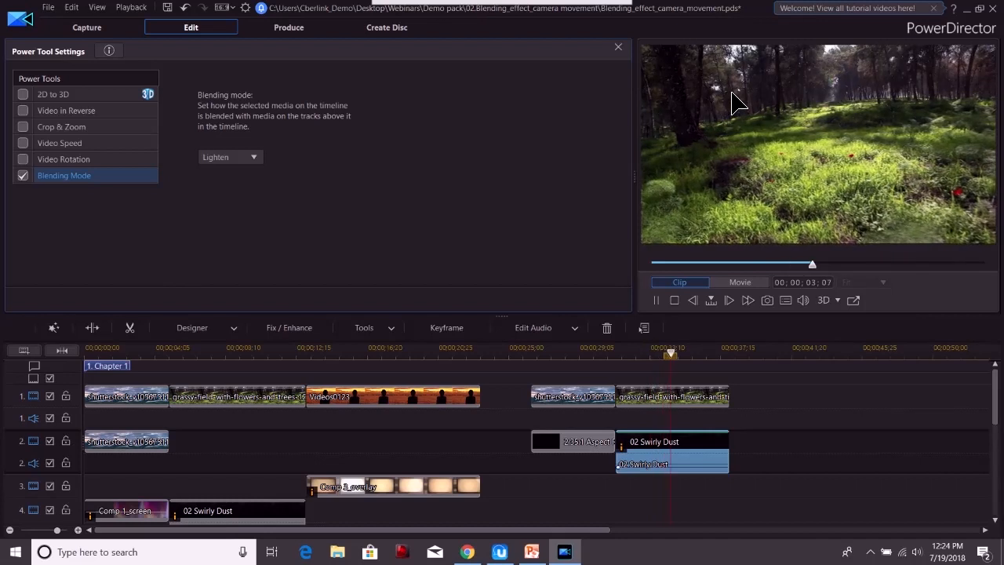
pyautogui.click(656, 300)
pyautogui.click(23, 176)
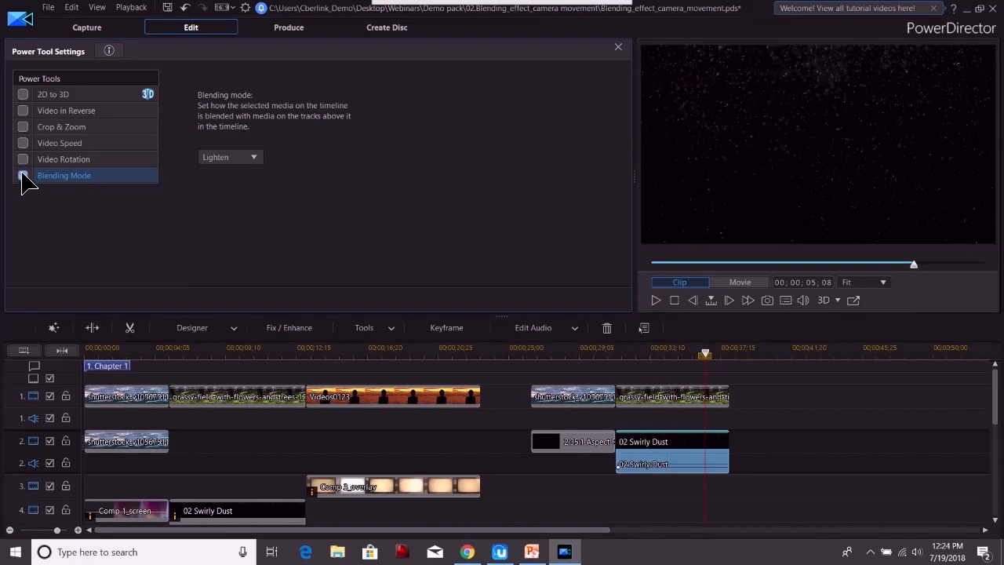
pyautogui.click(657, 305)
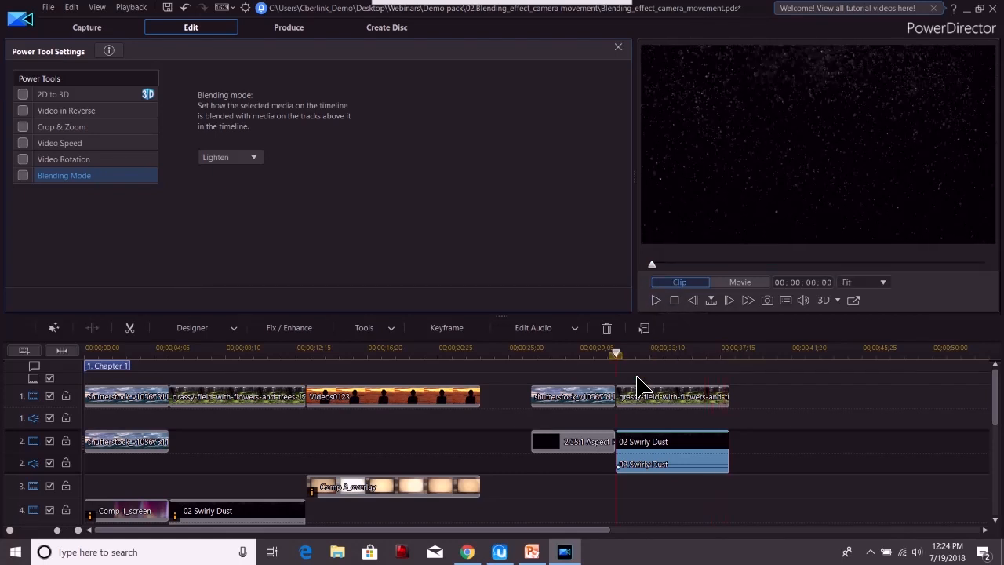
# - Try enabling Blending Mode at Normal on the new grassy field clip on track 1, playing it before and after
pyautogui.click(637, 384)
pyautogui.click(658, 300)
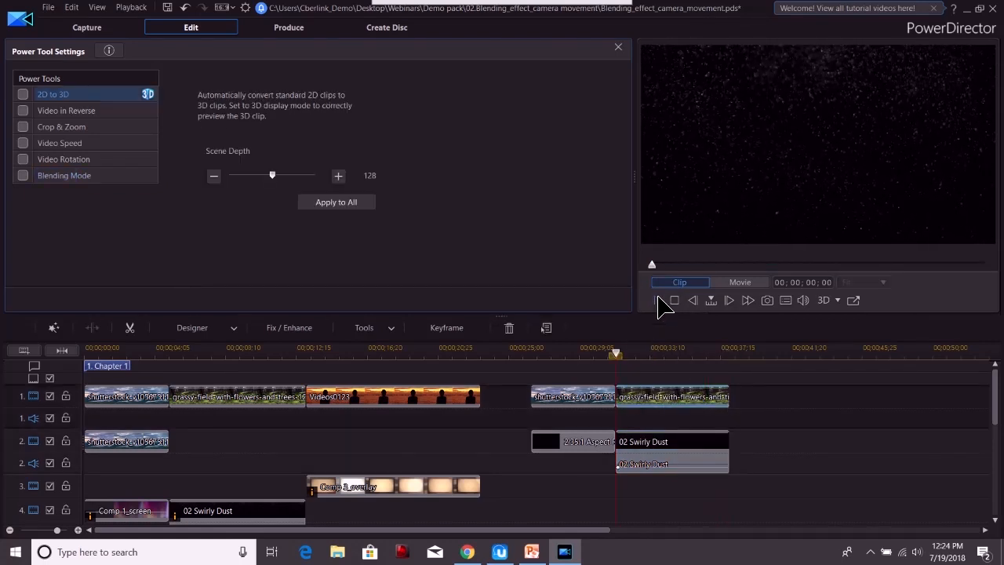
pyautogui.click(657, 301)
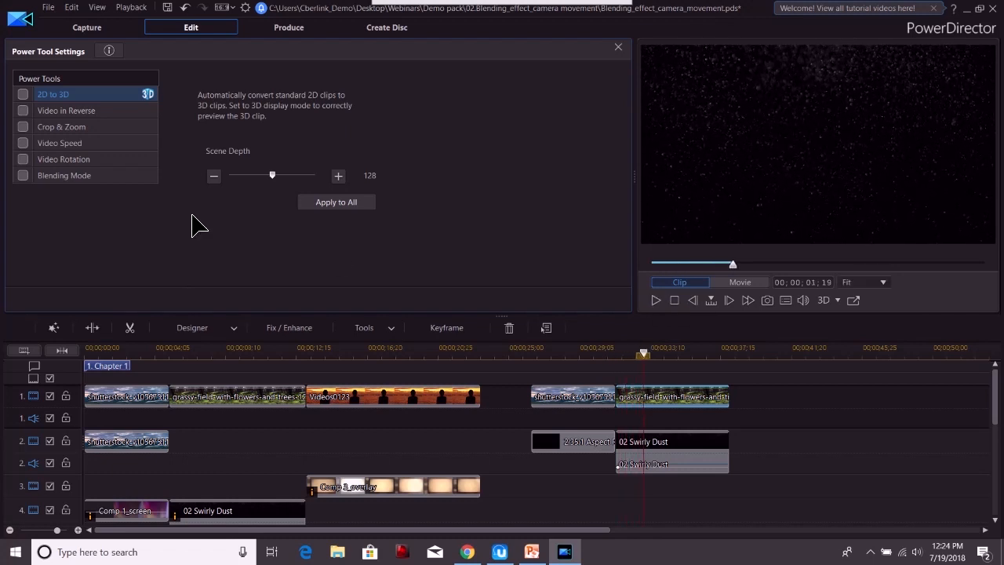
pyautogui.click(22, 175)
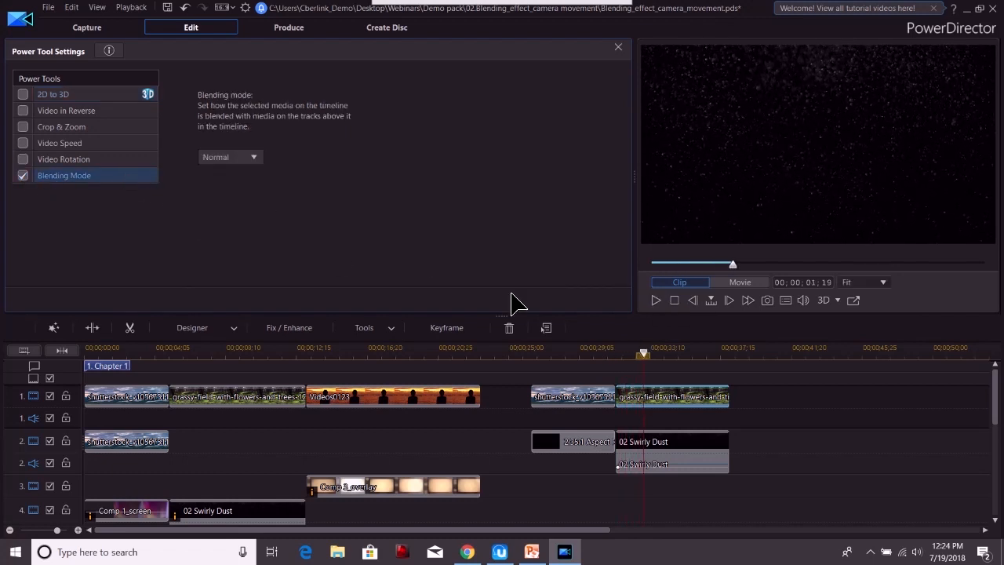
pyautogui.click(657, 300)
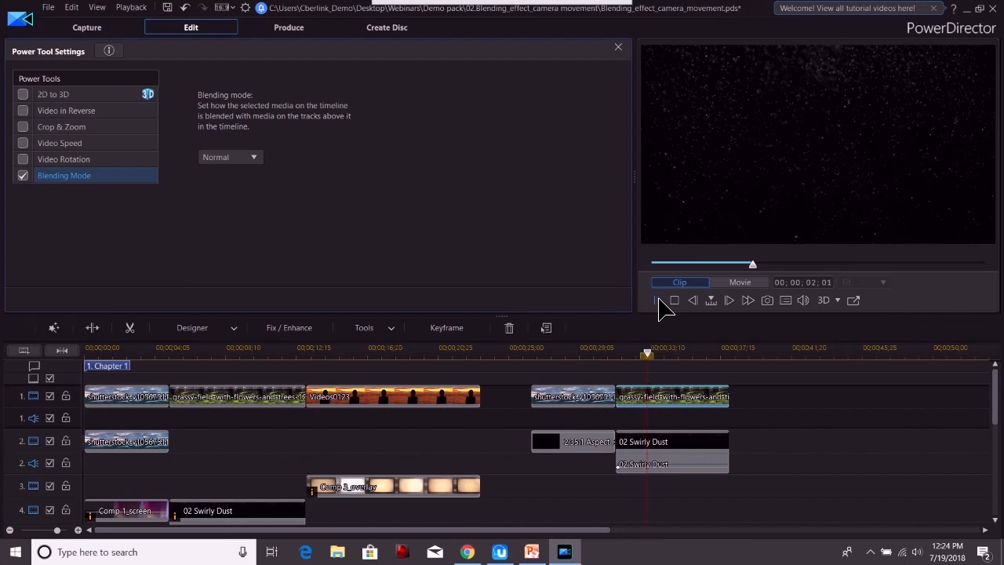
pyautogui.click(643, 402)
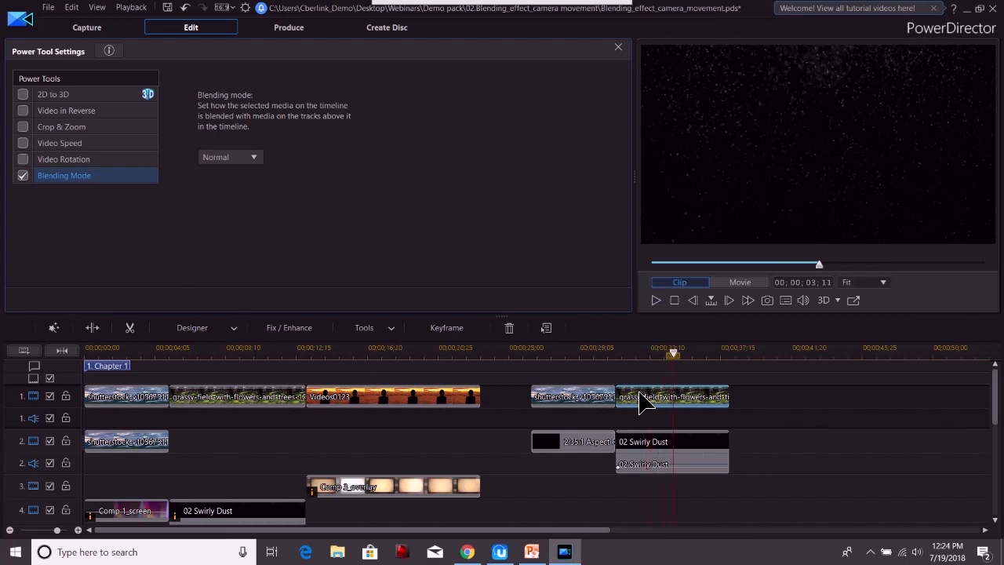
pyautogui.doubleClick(643, 398)
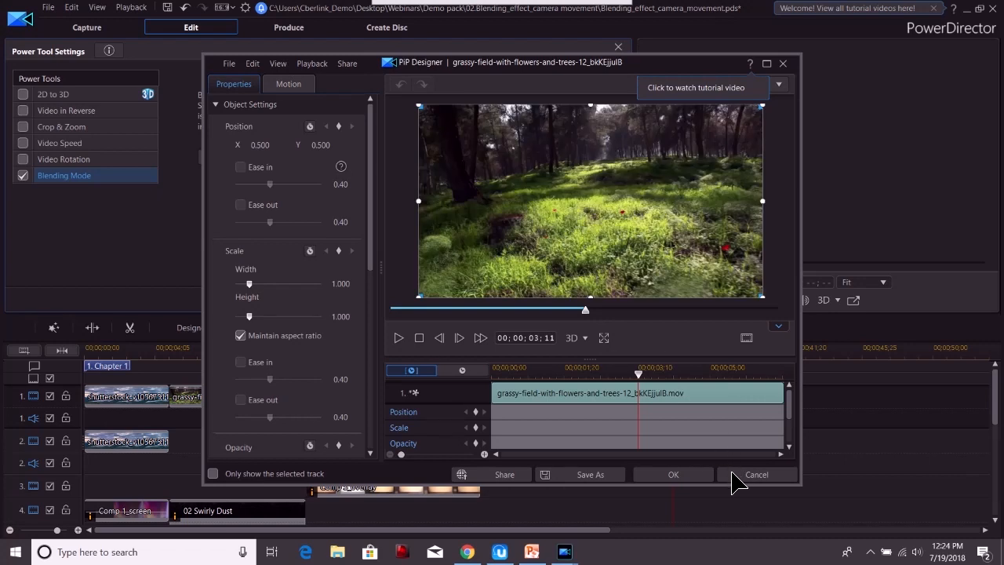
pyautogui.click(732, 478)
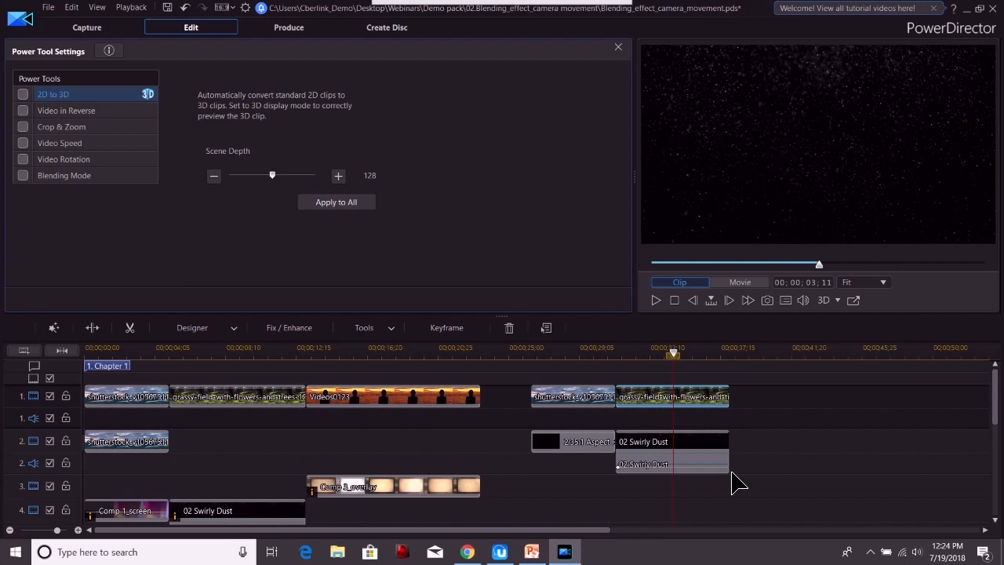
# - Place Videos0123.mp4 from the media library on track 1 directly after the last grassy field clip, and play it briefly
pyautogui.click(623, 53)
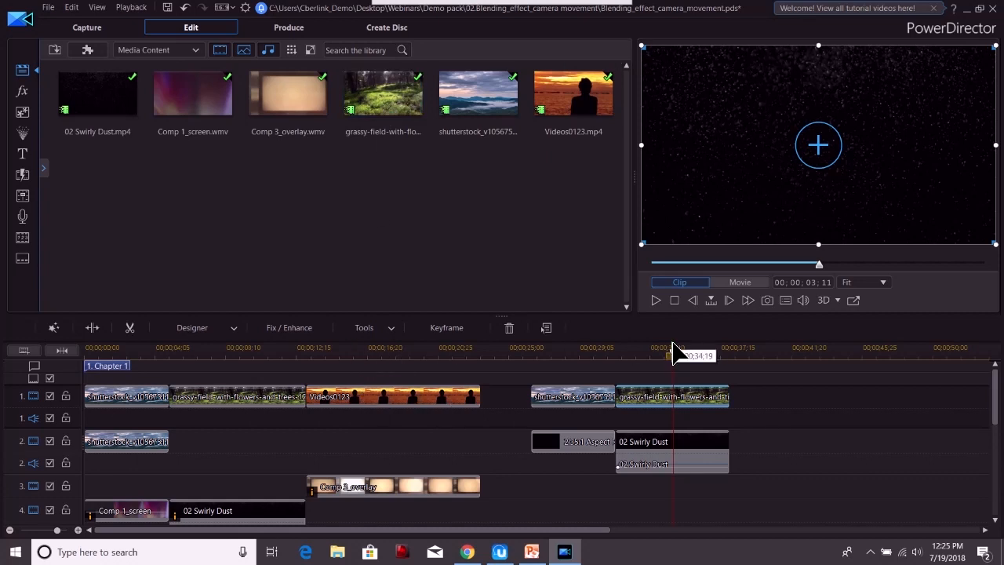
pyautogui.moveTo(555, 126); pyautogui.dragTo(737, 412)
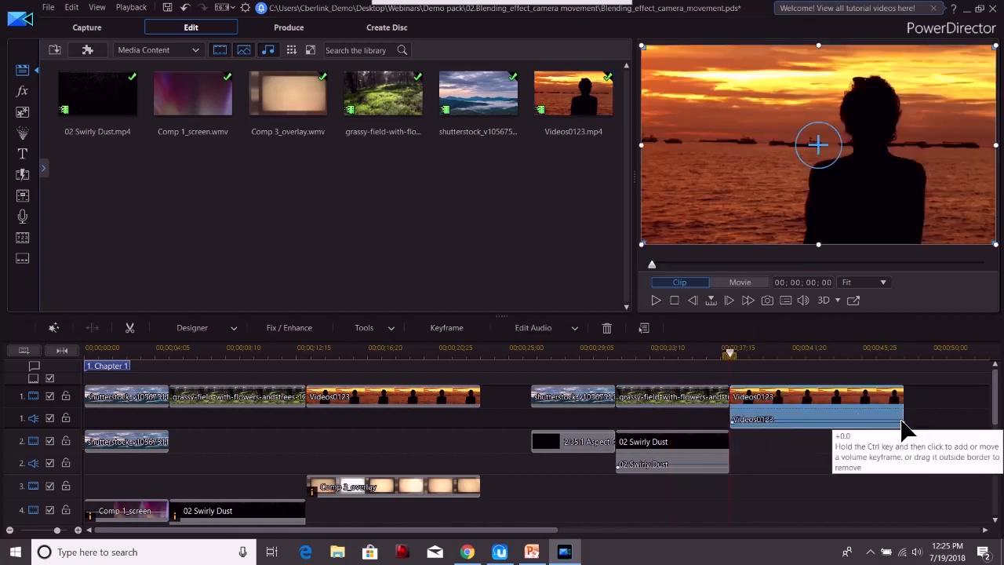
pyautogui.click(657, 300)
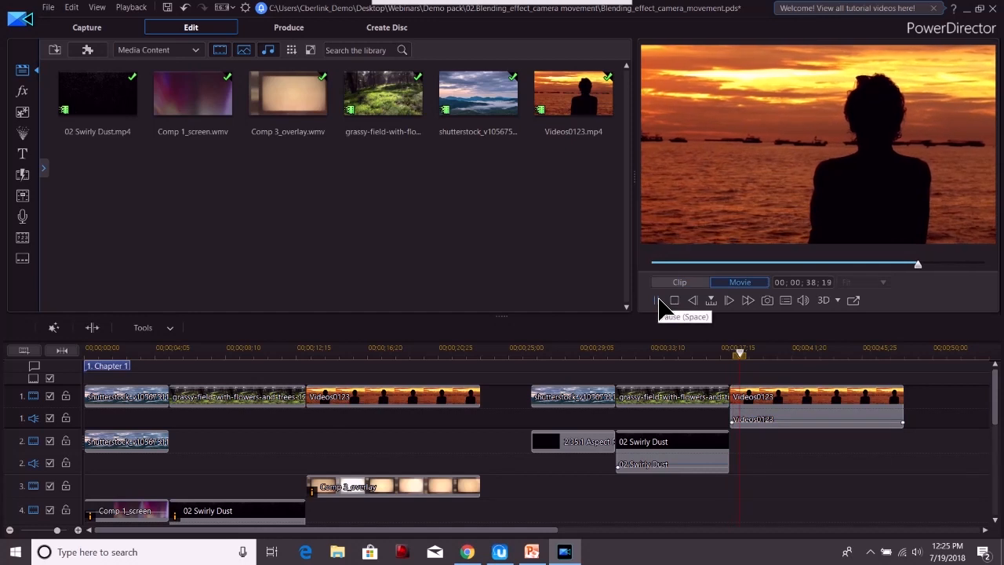
pyautogui.click(656, 300)
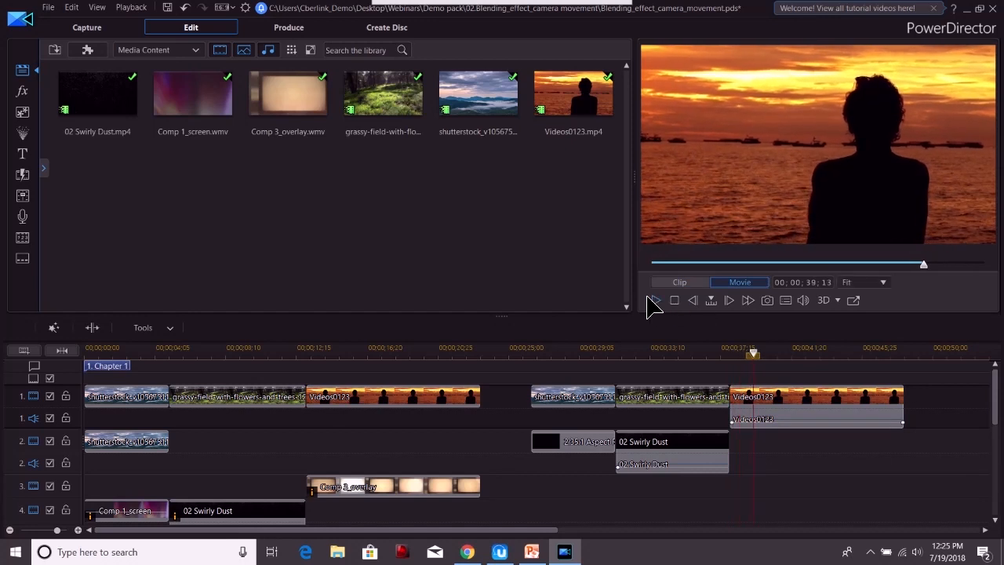
# - Play the first Videos0123 clip with its film overlay from near its beginning, and stop the playback
pyautogui.click(316, 352)
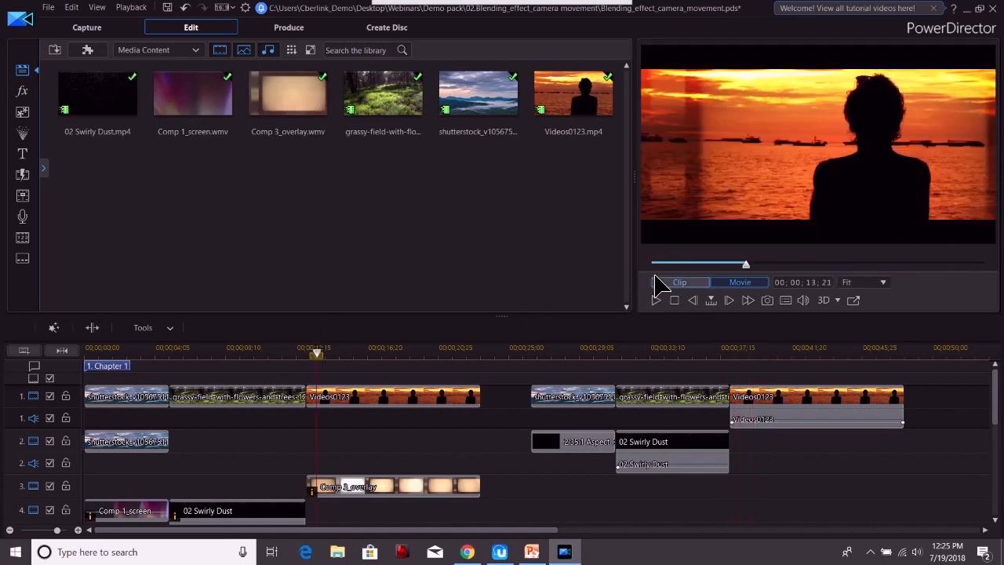
pyautogui.click(657, 299)
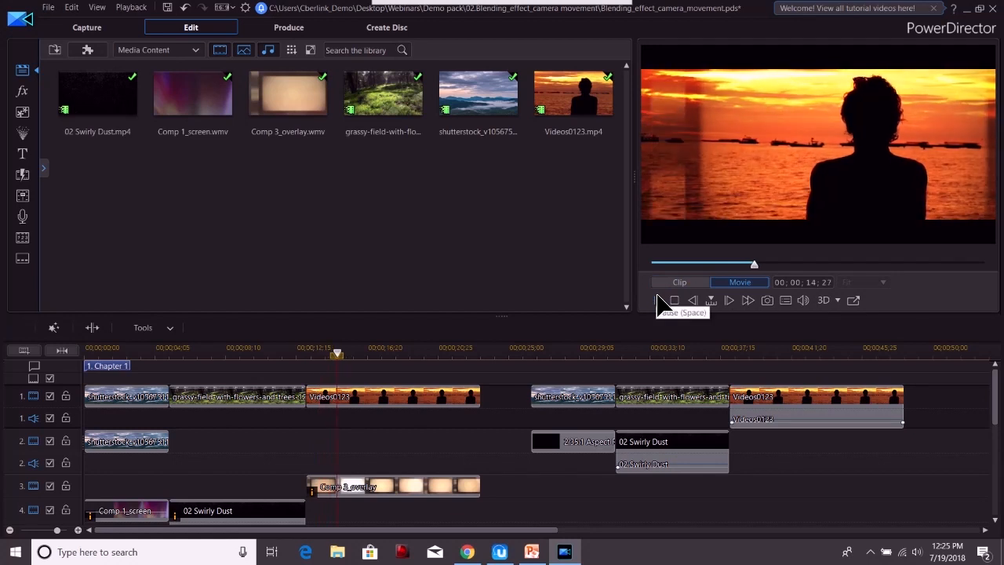
pyautogui.click(657, 301)
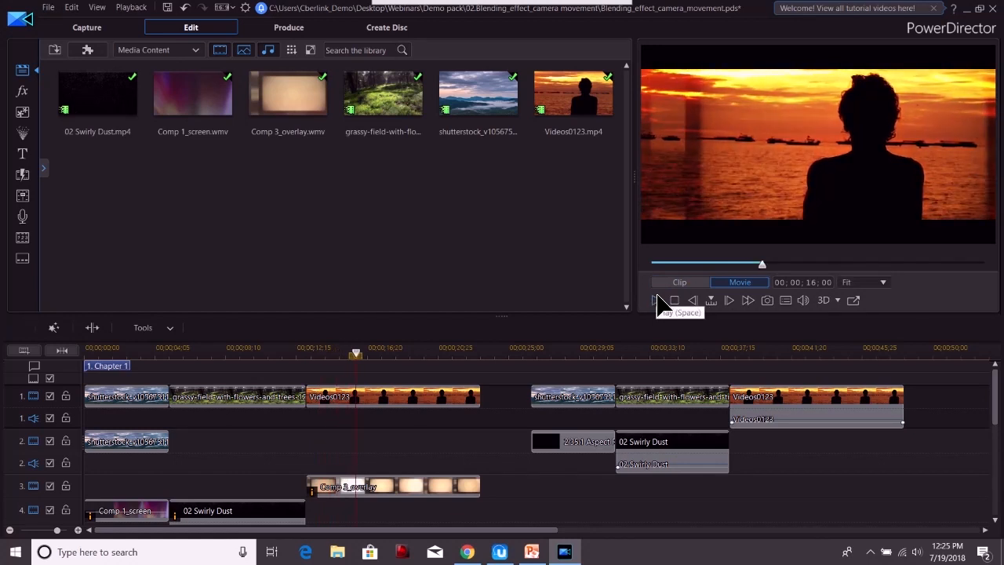
pyautogui.click(676, 303)
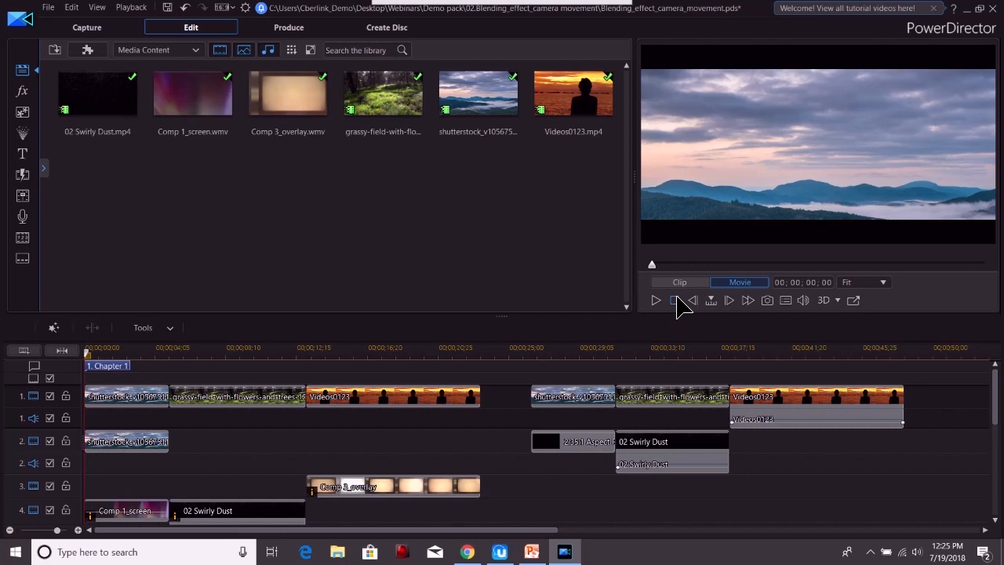
pyautogui.moveTo(303, 117); pyautogui.dragTo(737, 480)
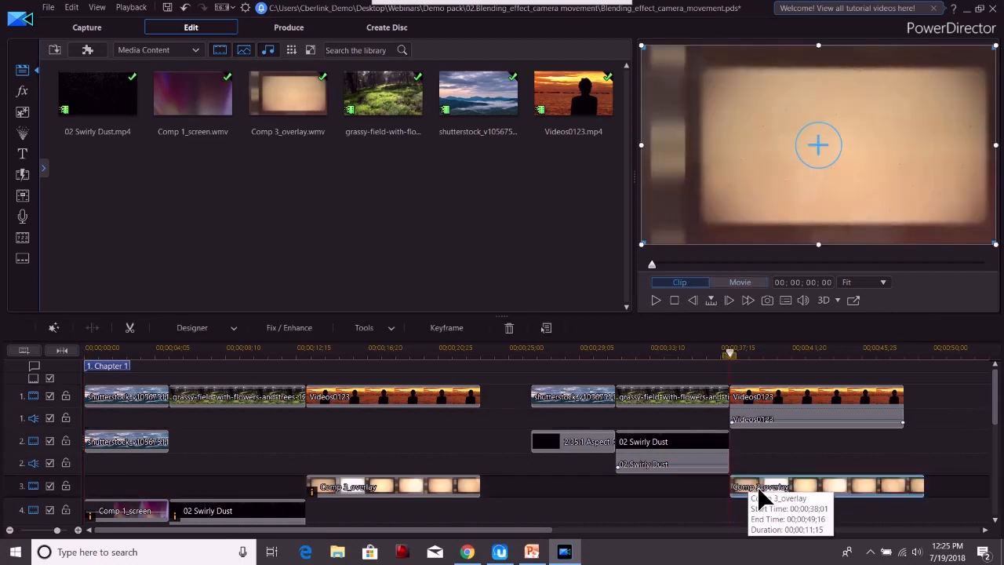
pyautogui.click(400, 330)
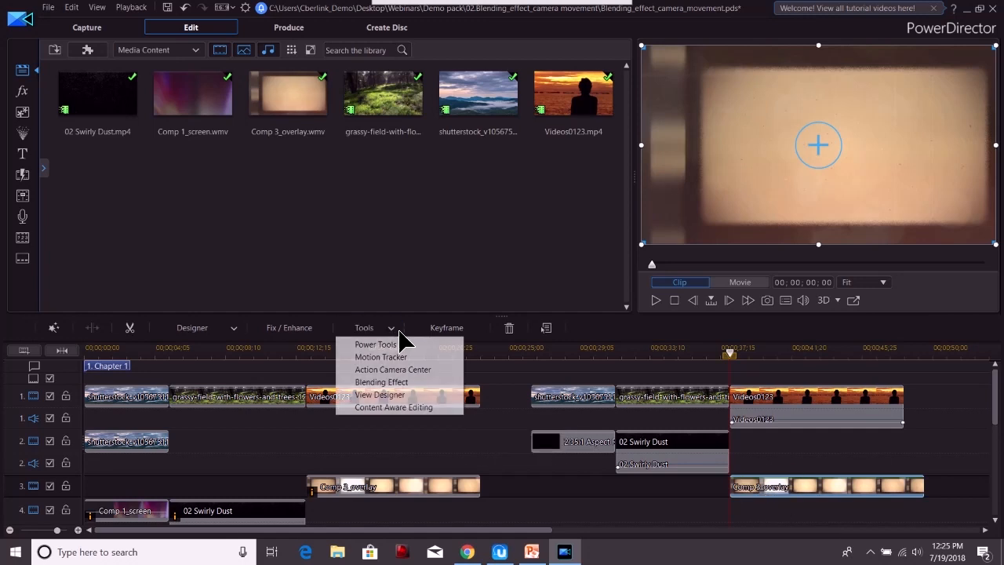
pyautogui.click(402, 383)
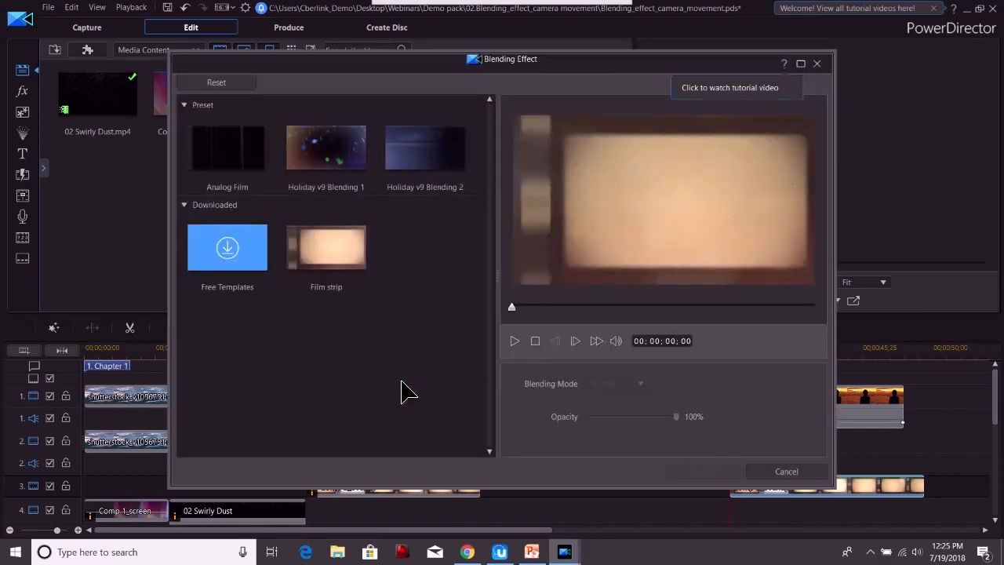
pyautogui.click(815, 471)
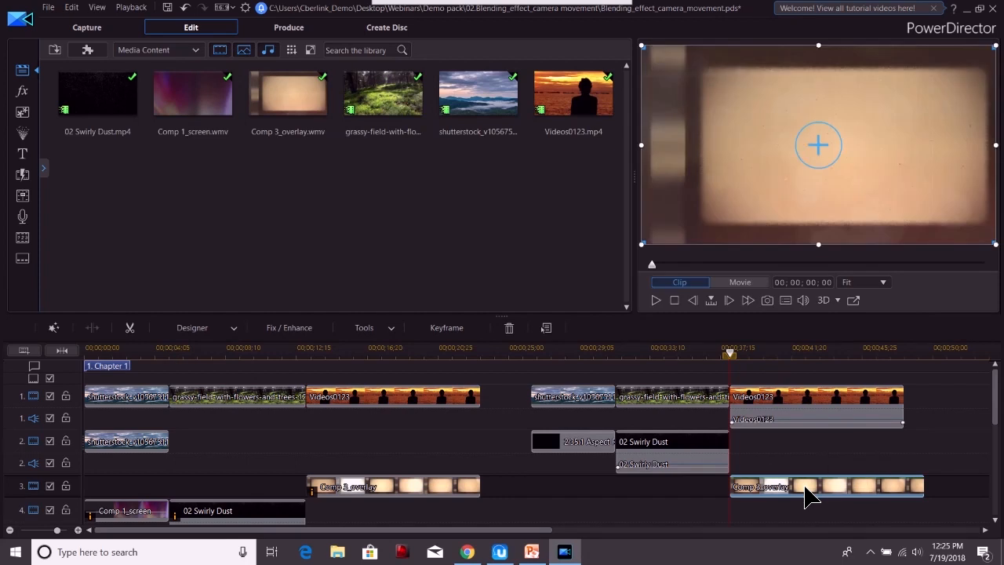
pyautogui.press('Delete')
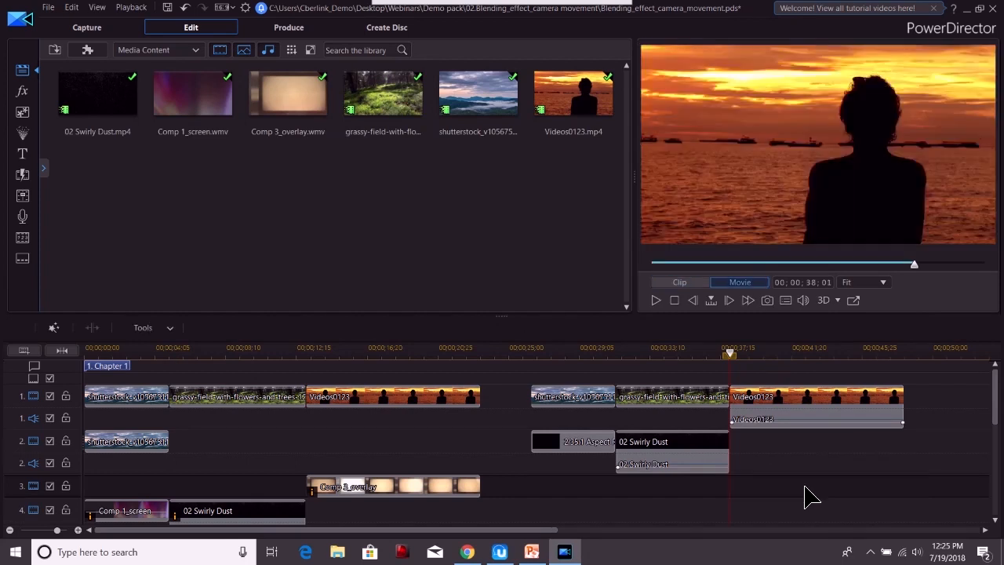
pyautogui.click(780, 422)
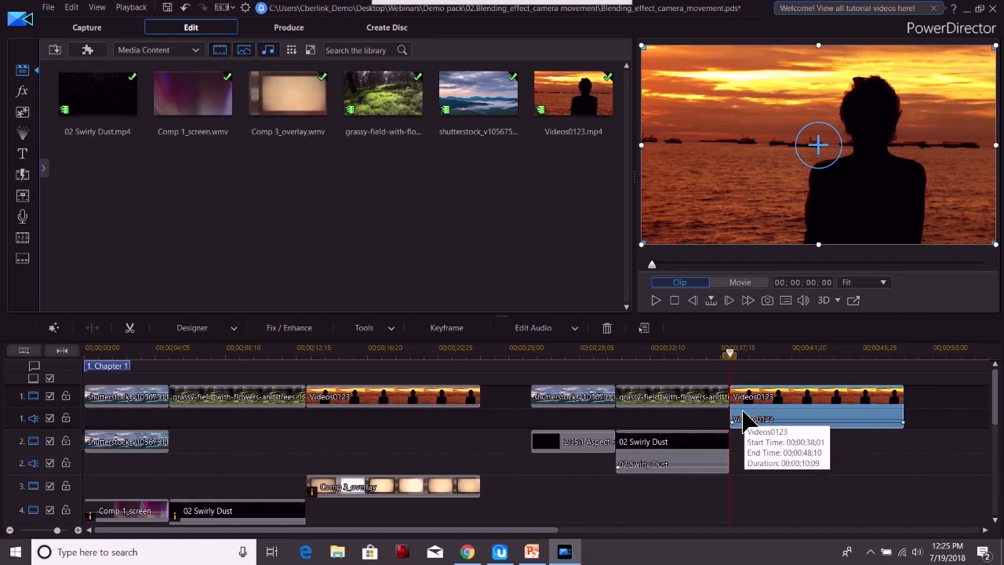
pyautogui.rightClick(745, 420)
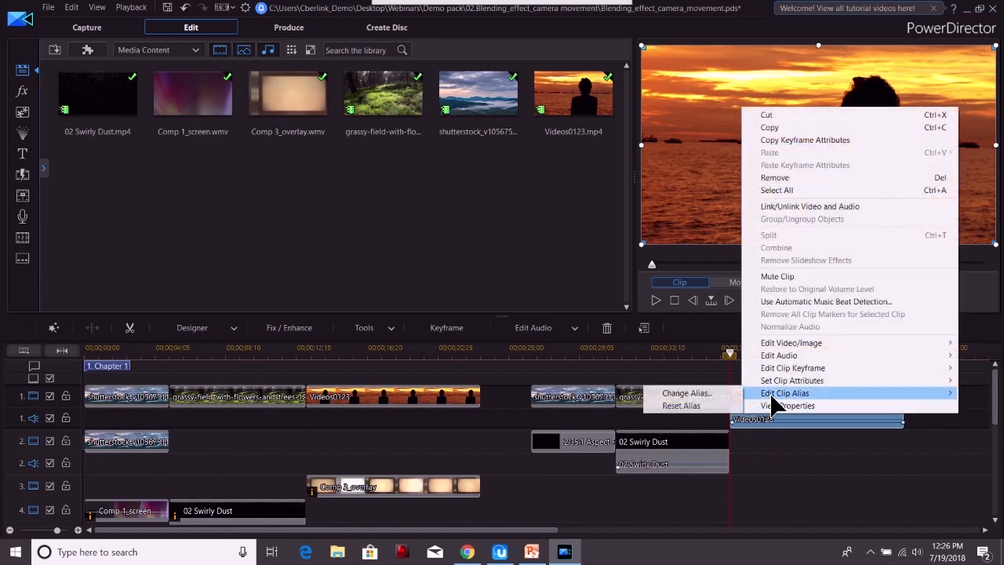
pyautogui.click(748, 421)
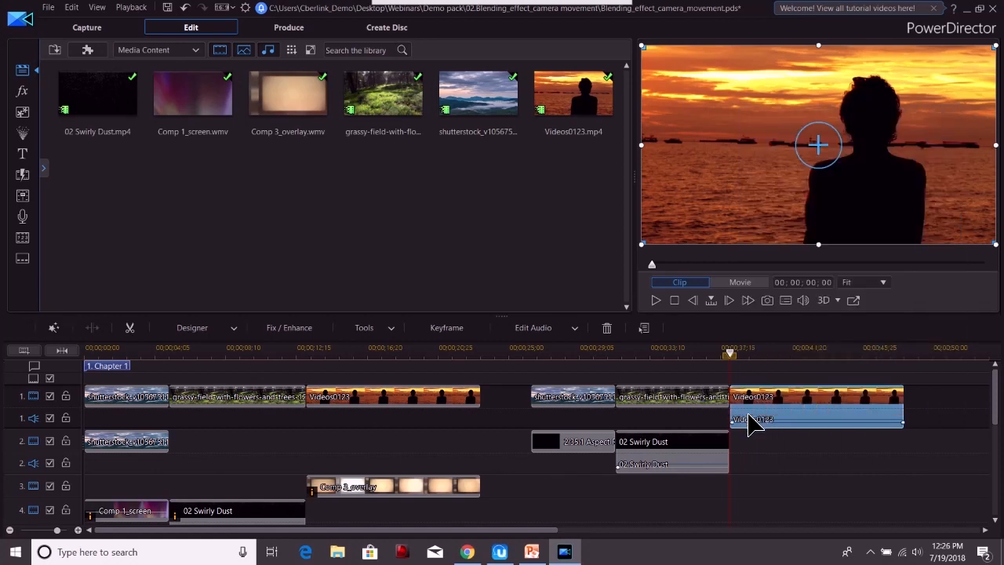
pyautogui.click(380, 330)
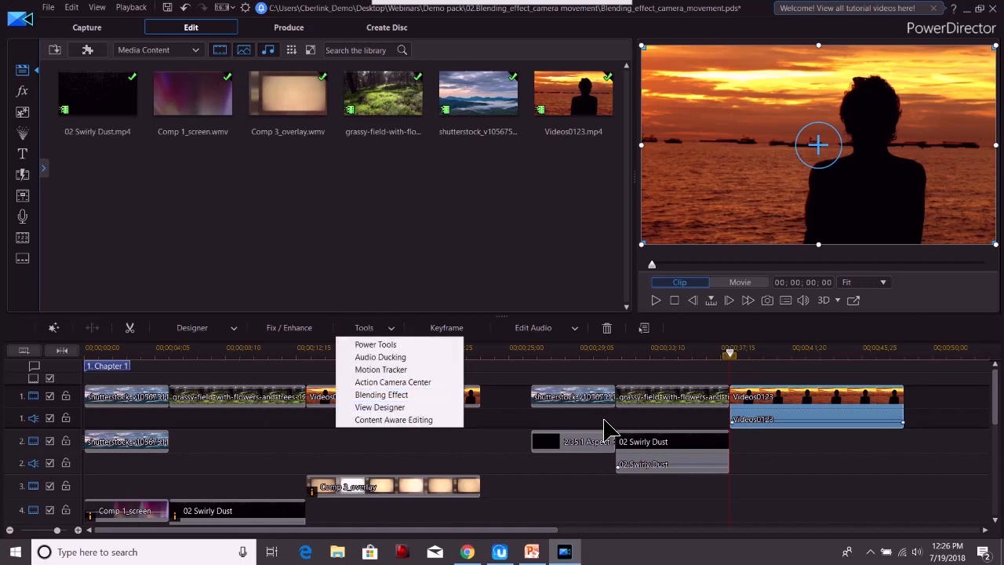
pyautogui.click(794, 460)
# - Place Comp 3_overlay.wmv on track 3 aligned with the start of the new Videos0123 clip, and try the Film strip blending effect on it
pyautogui.moveTo(321, 101); pyautogui.dragTo(729, 486)
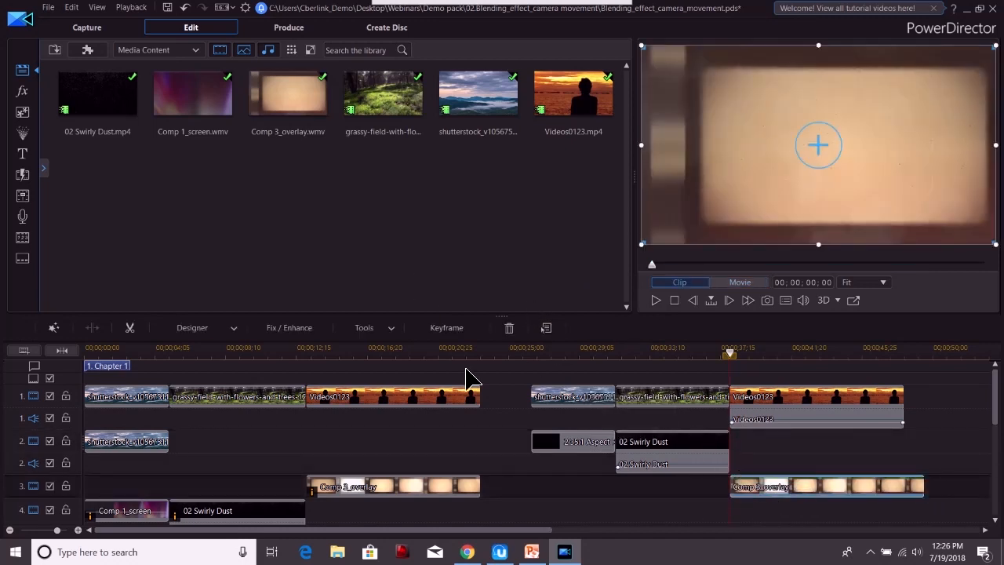
pyautogui.click(384, 329)
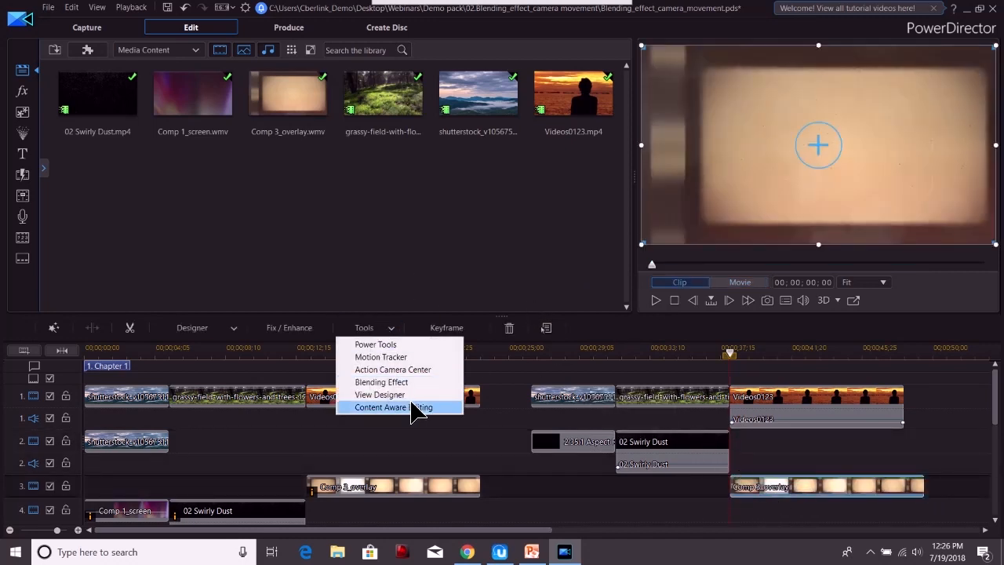
pyautogui.click(409, 384)
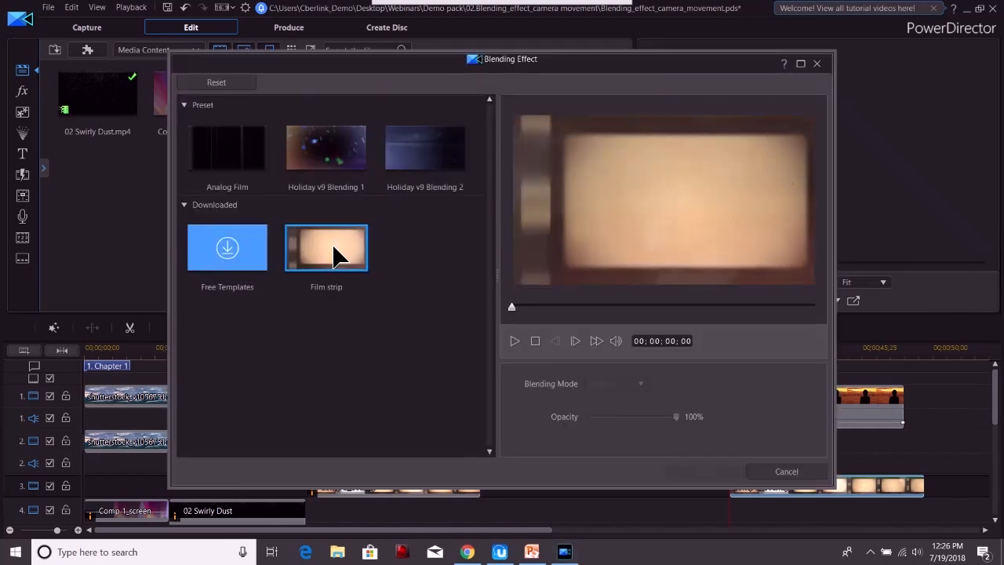
pyautogui.click(335, 254)
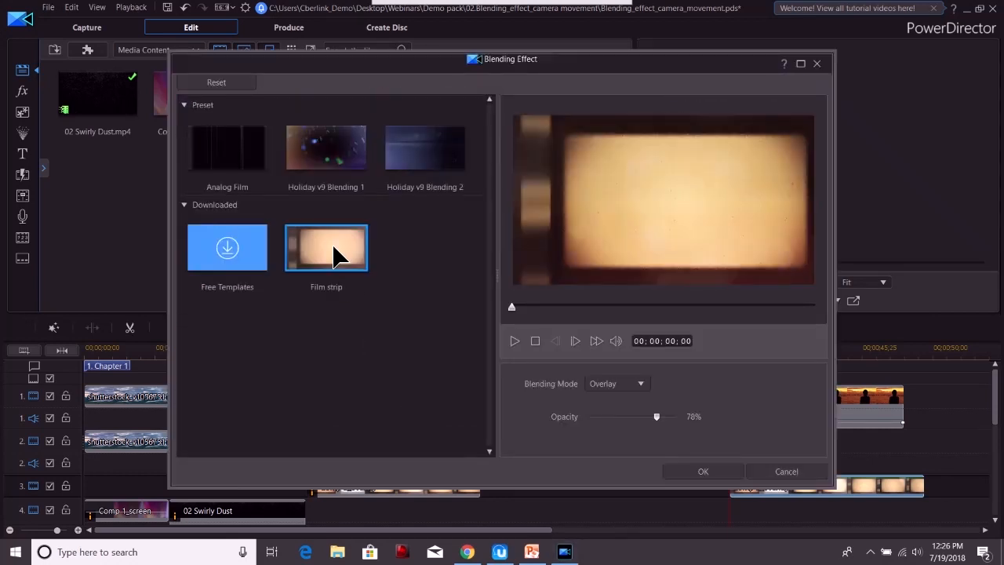
pyautogui.click(520, 335)
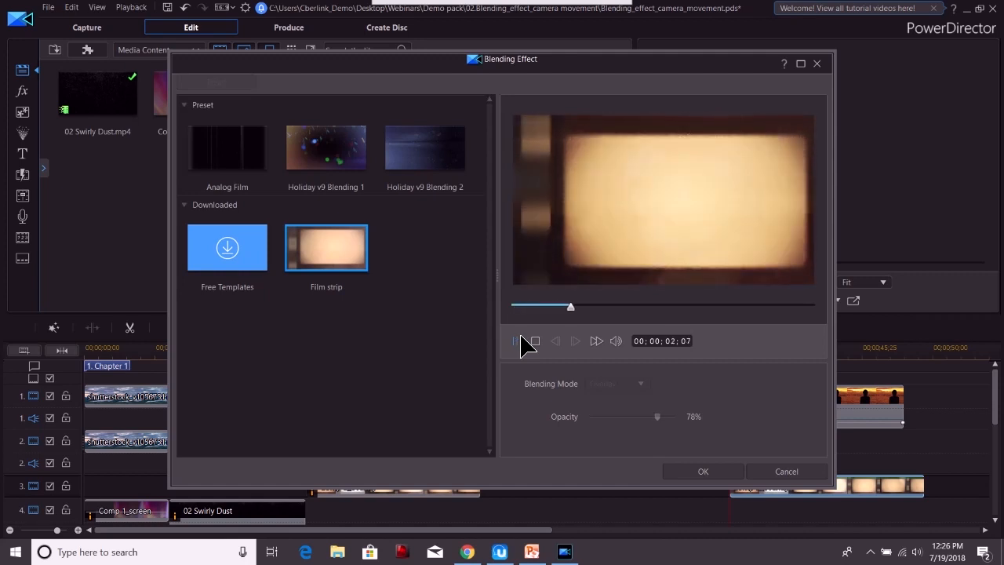
pyautogui.click(703, 471)
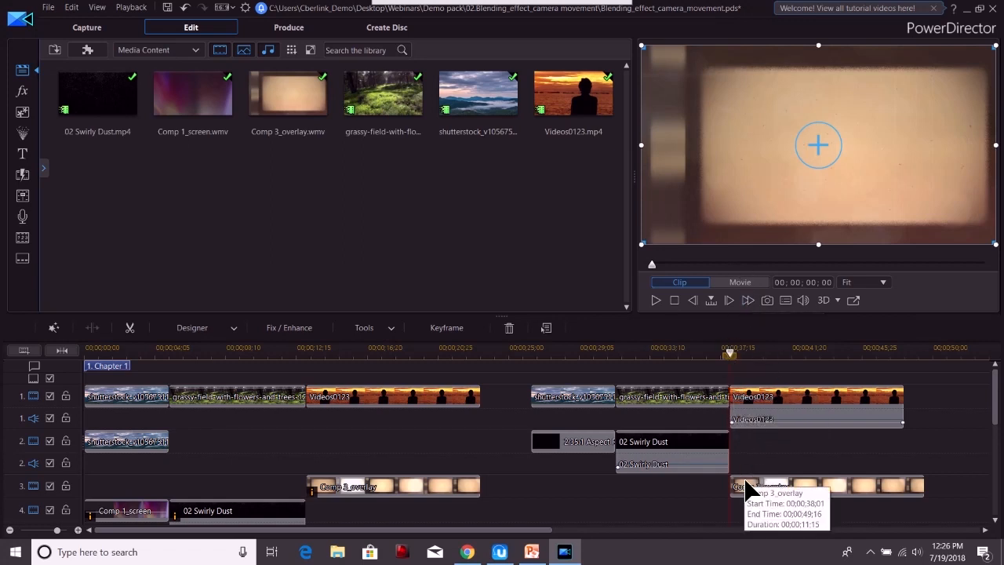
# - Try the Holiday v9 Blending 1 effect on the new Comp 3_overlay clip on track 3, and delete that overlay clip
pyautogui.click(396, 329)
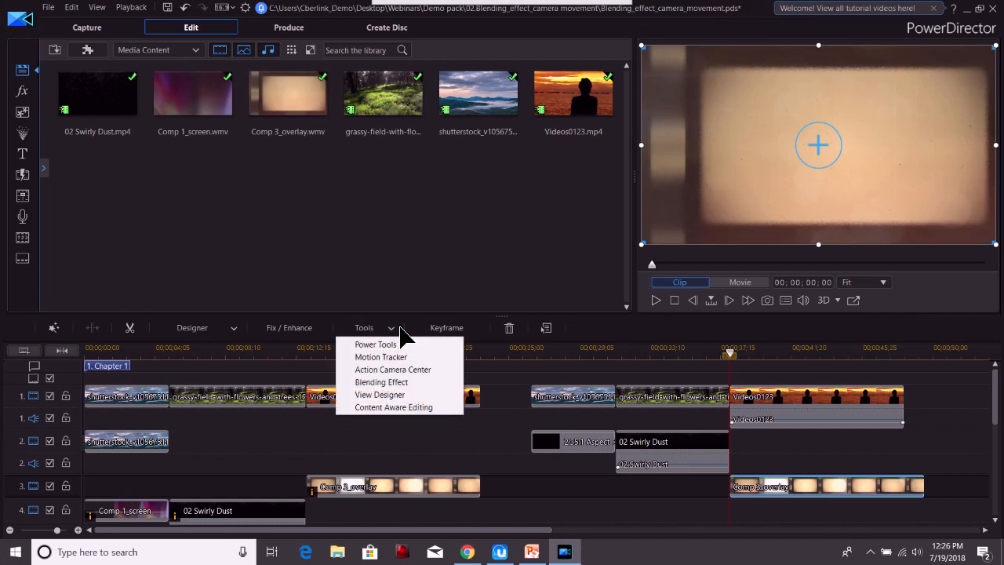
pyautogui.click(399, 382)
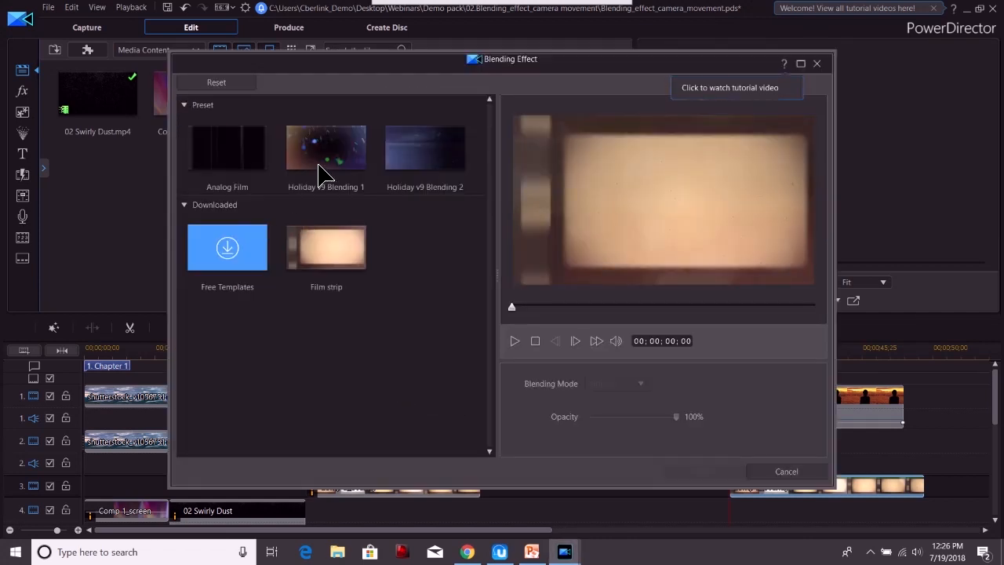
pyautogui.click(324, 161)
pyautogui.click(516, 340)
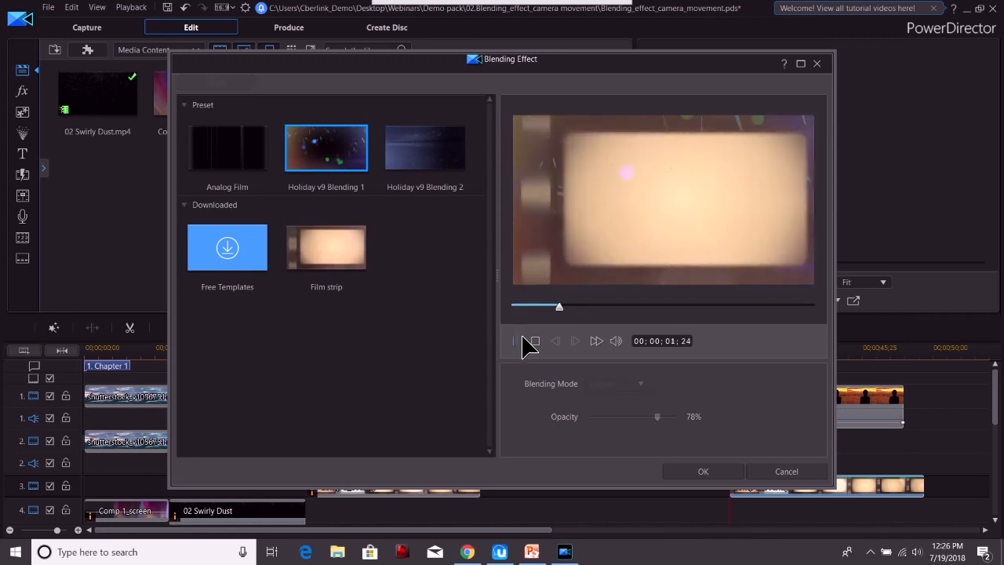
pyautogui.click(702, 471)
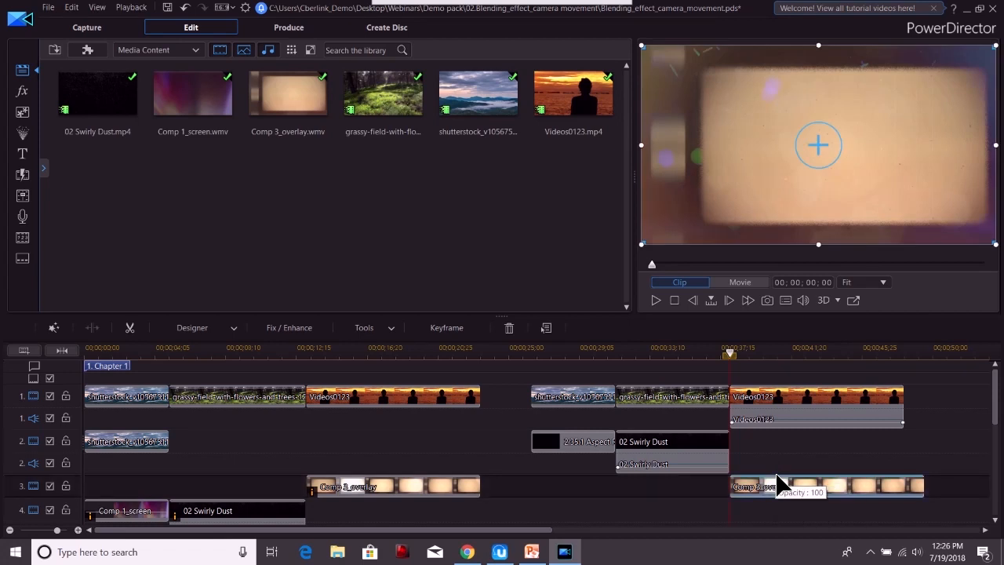
pyautogui.press('Delete')
pyautogui.rightClick(769, 416)
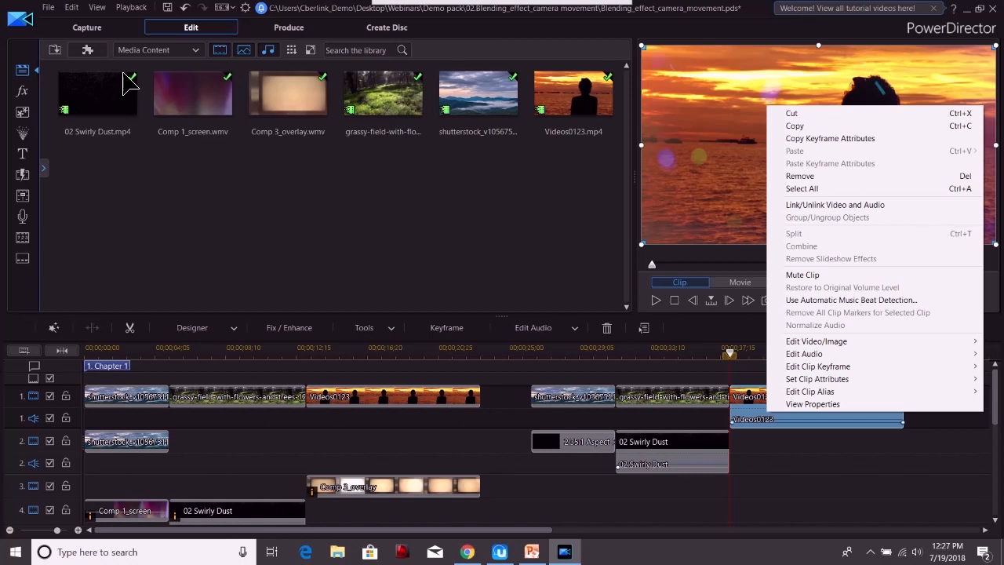
# - Switch to the PowerPoint presentation, show the Adding Special Transition slide, and return to PowerDirector
pyautogui.click(533, 551)
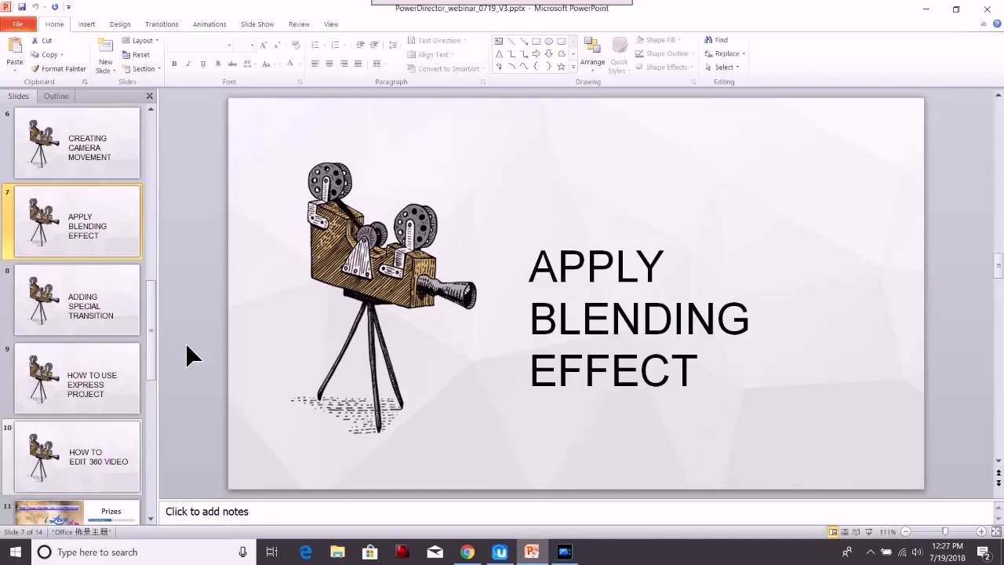
pyautogui.click(92, 314)
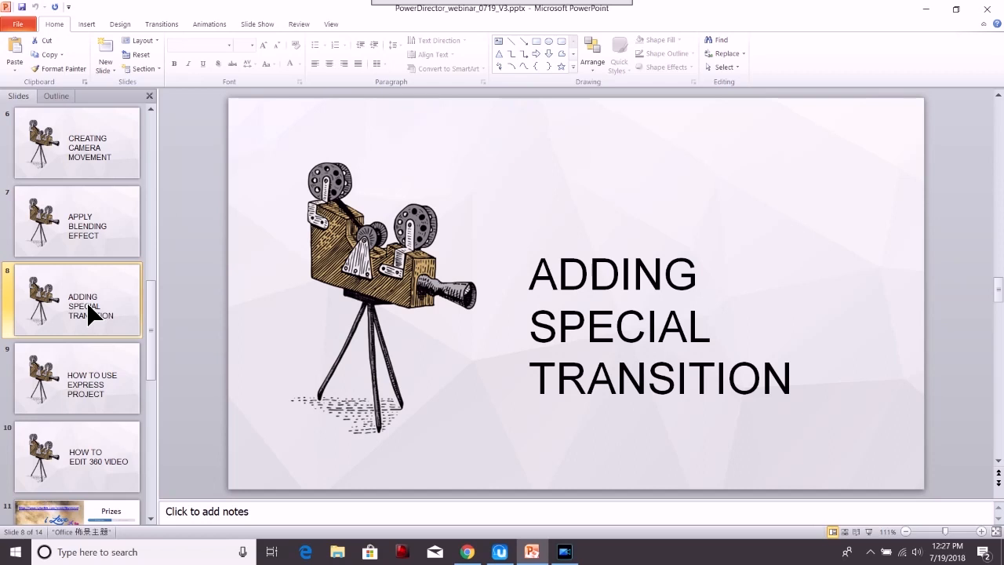
pyautogui.click(564, 551)
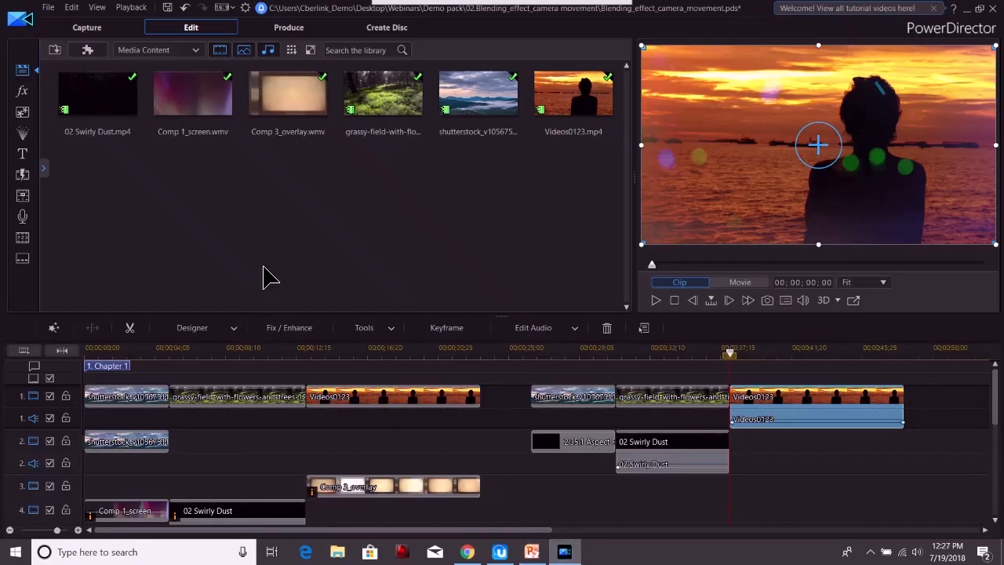
# - Open Transition.pds from the 03.Creating_transitions folder, without saving the current project or merging the media libraries
pyautogui.click(47, 8)
pyautogui.click(23, 33)
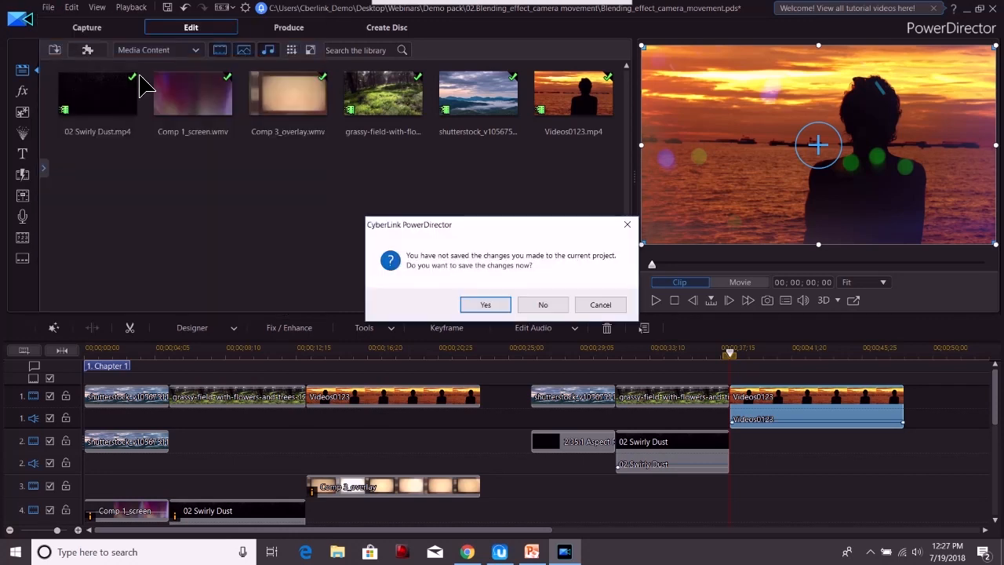
pyautogui.click(543, 304)
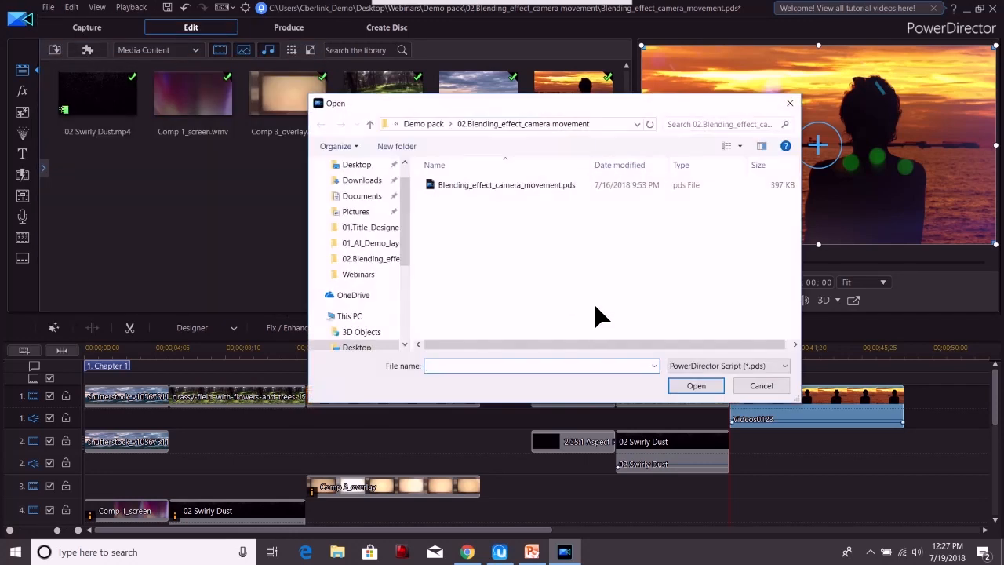
pyautogui.click(436, 124)
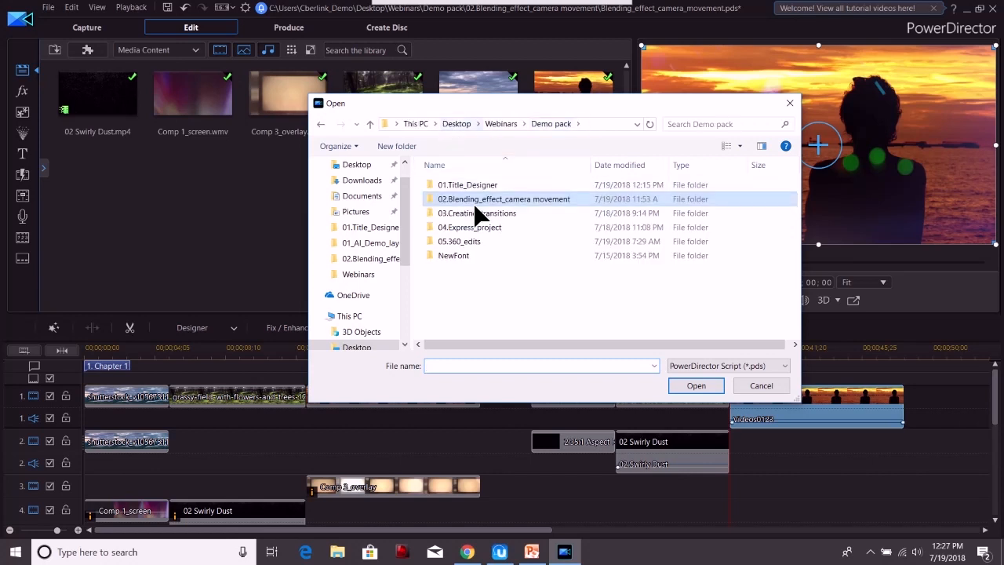
pyautogui.doubleClick(474, 211)
pyautogui.doubleClick(463, 186)
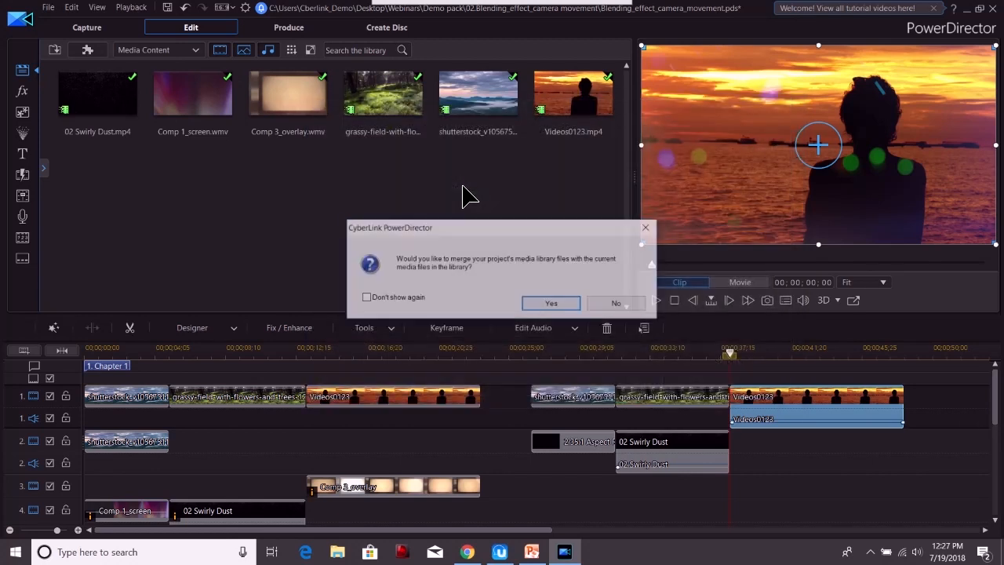
pyautogui.click(616, 303)
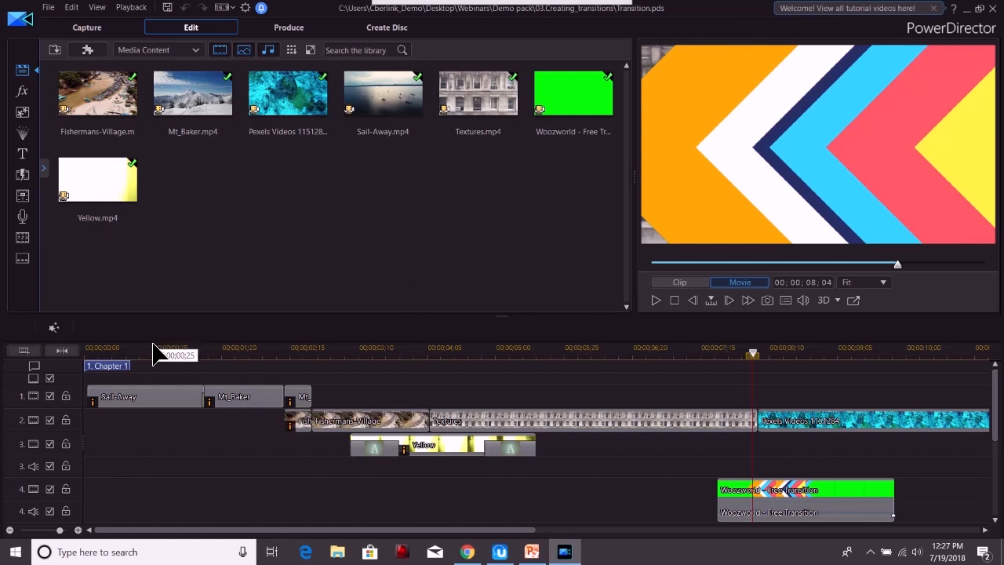
# - Play the transition project from near the start of the timeline through the Woozworld transition, and stop the playback
pyautogui.click(92, 359)
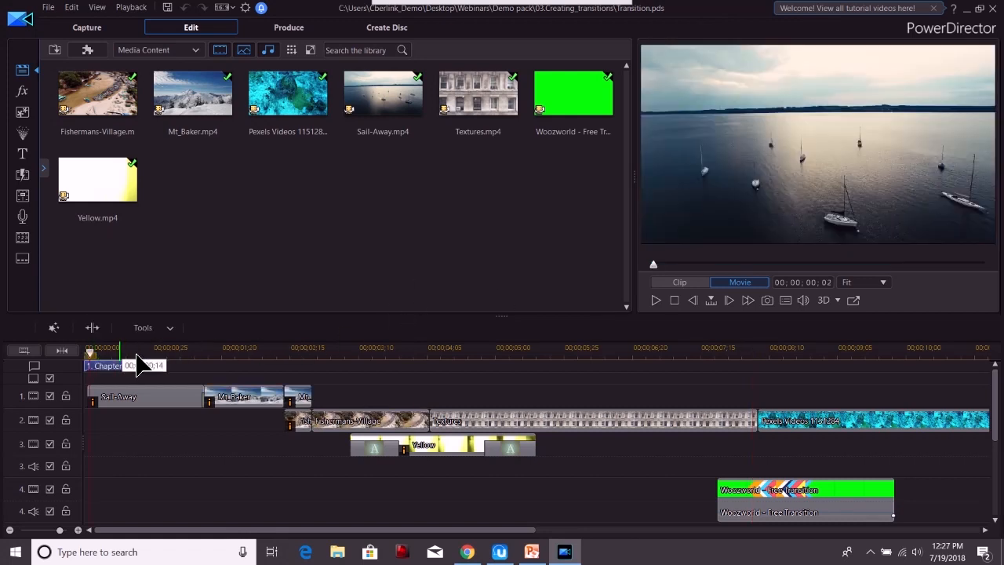
pyautogui.scroll(-3, 455, 359)
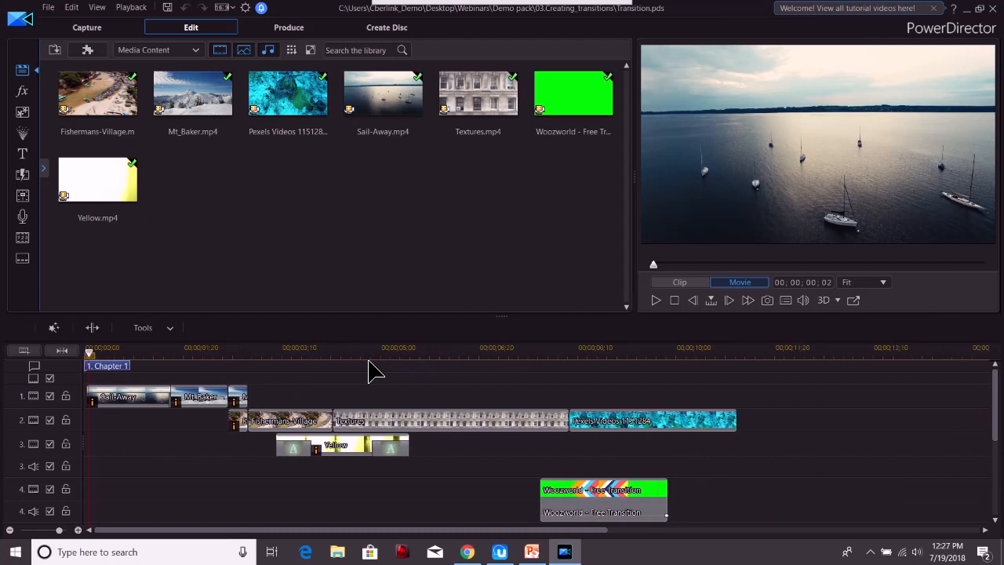
pyautogui.click(657, 302)
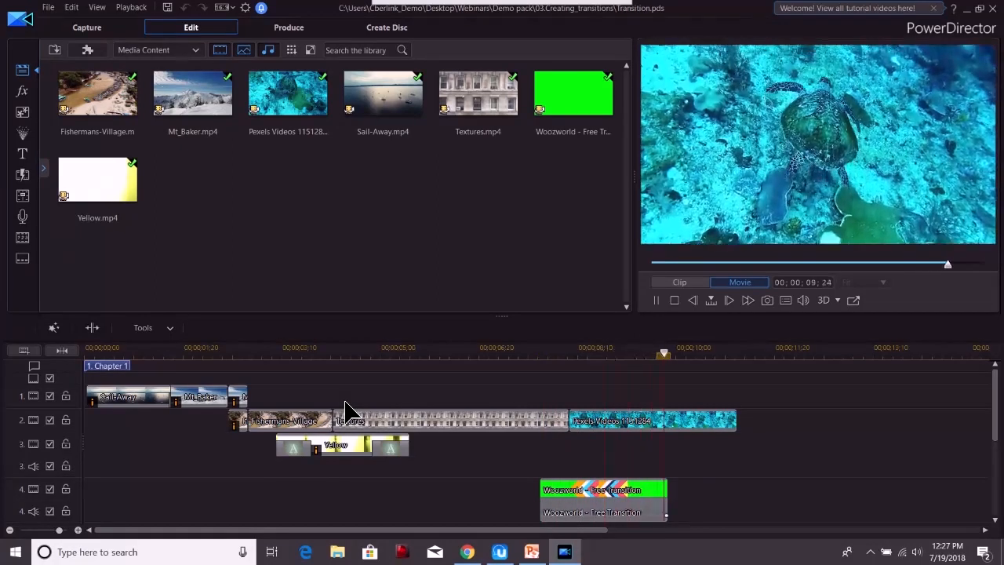
pyautogui.click(674, 299)
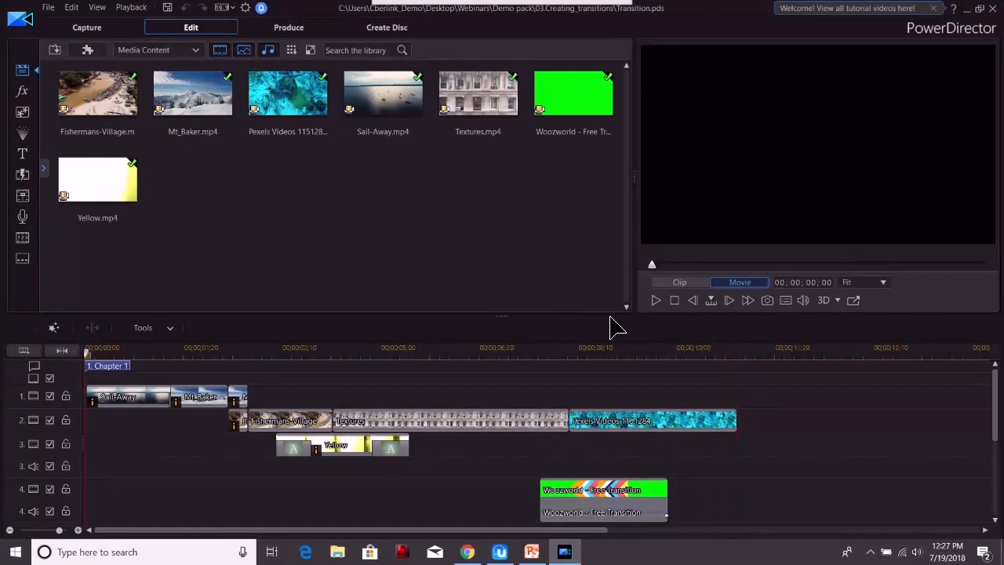
# - Place Sail-Away.mp4 on track 1 after the end of the existing sequence, and trim it to 3 seconds
pyautogui.moveTo(547, 357); pyautogui.dragTo(368, 363)
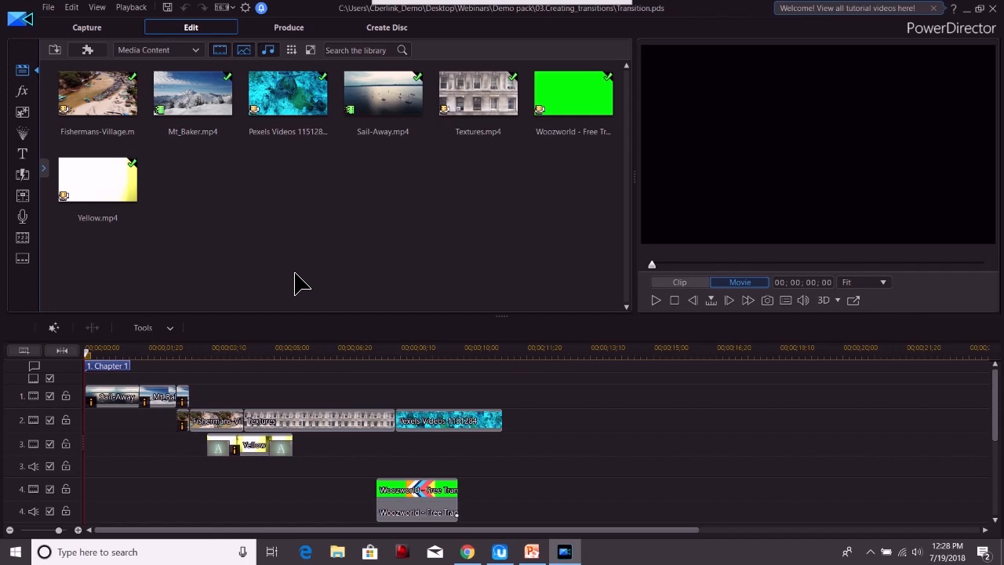
pyautogui.moveTo(392, 119); pyautogui.dragTo(512, 396)
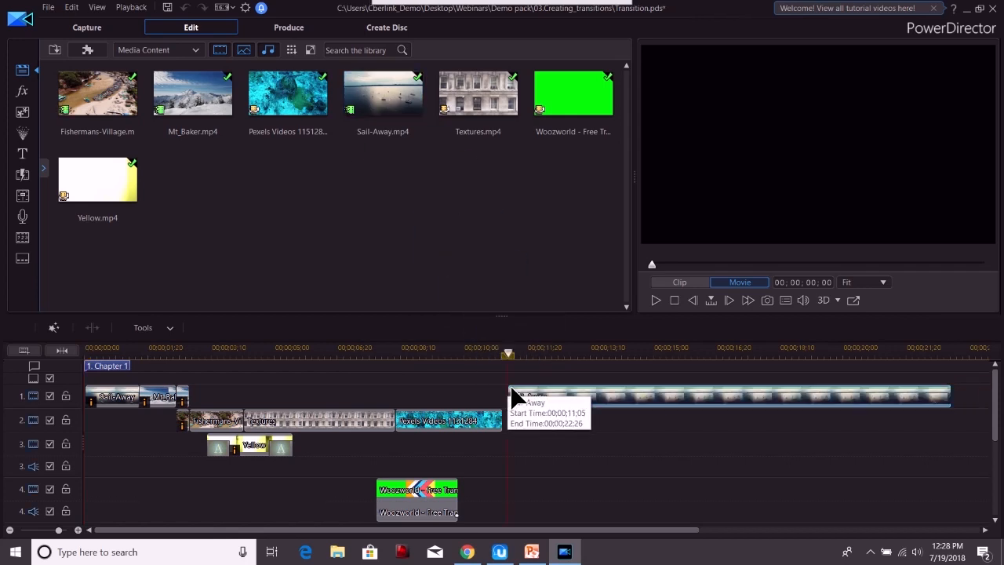
pyautogui.moveTo(950, 410); pyautogui.dragTo(624, 398)
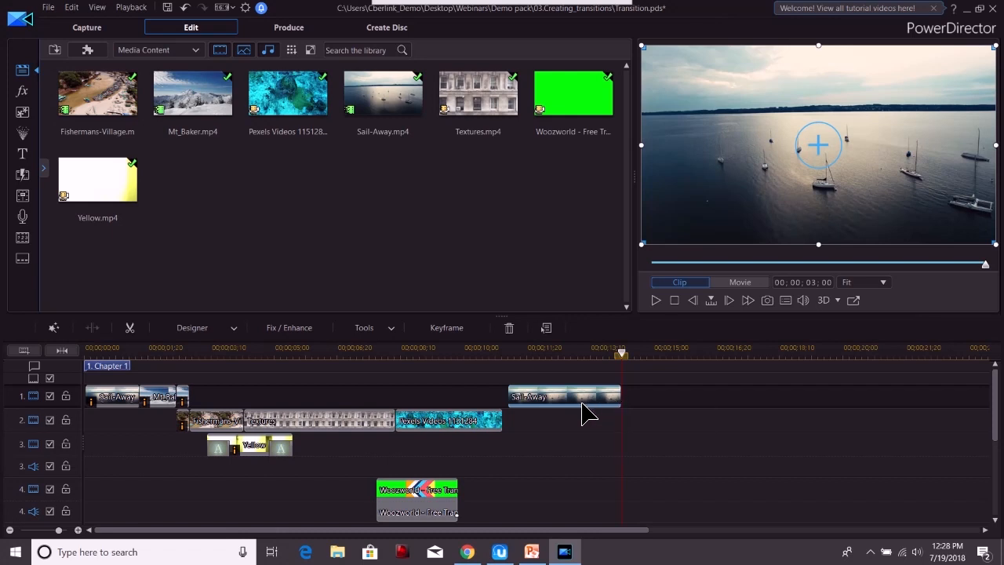
# - Add a size keyframe at 00;00;02;21 to the new Sail-Away clip, keeping height and width at 1.000
pyautogui.click(447, 328)
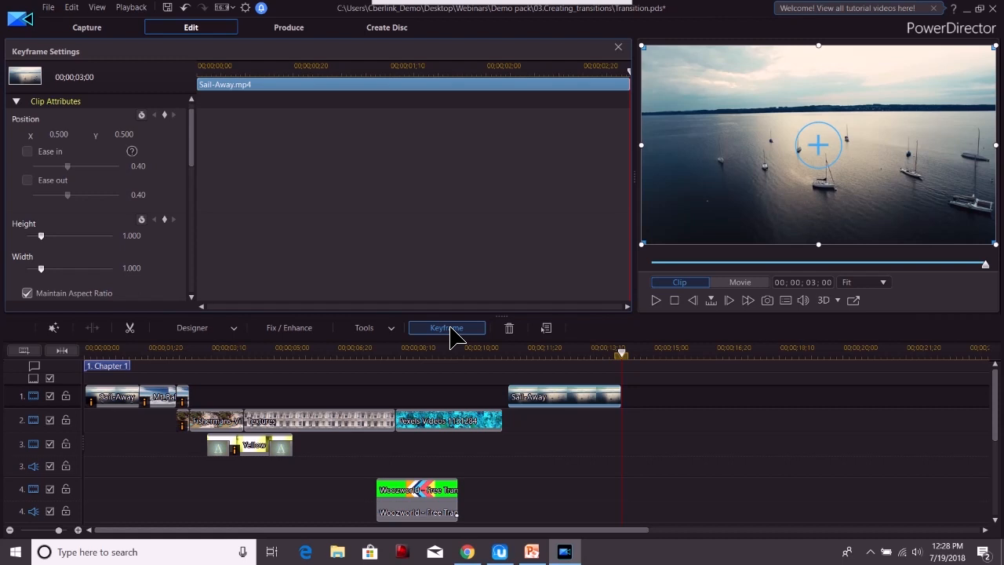
pyautogui.click(597, 75)
pyautogui.click(589, 76)
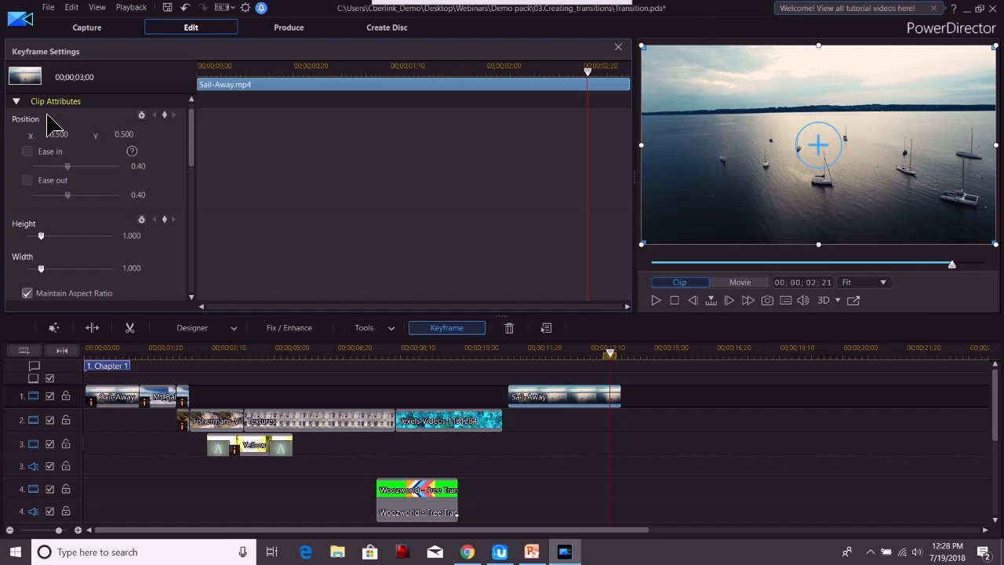
pyautogui.moveTo(193, 142); pyautogui.dragTo(191, 158)
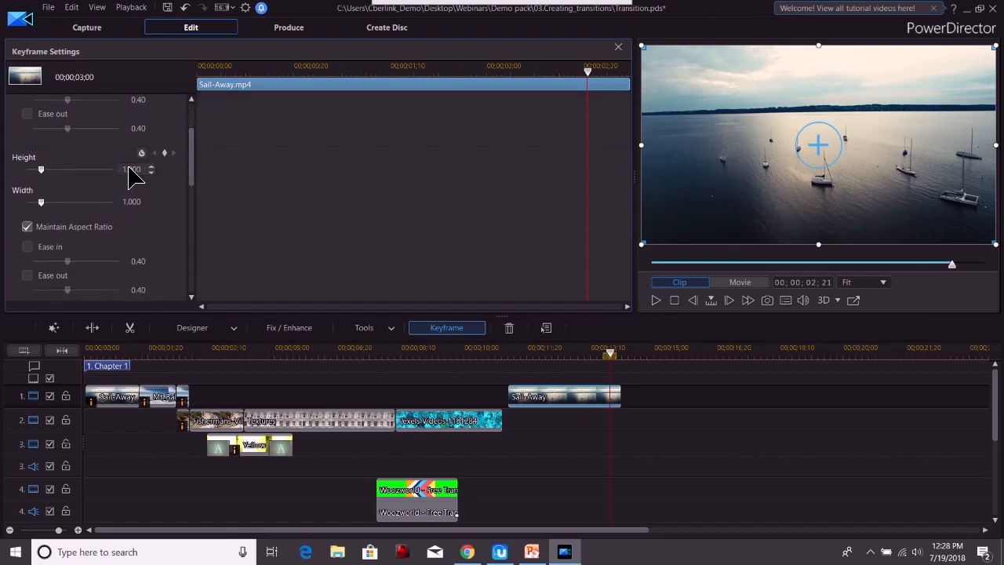
pyautogui.click(164, 153)
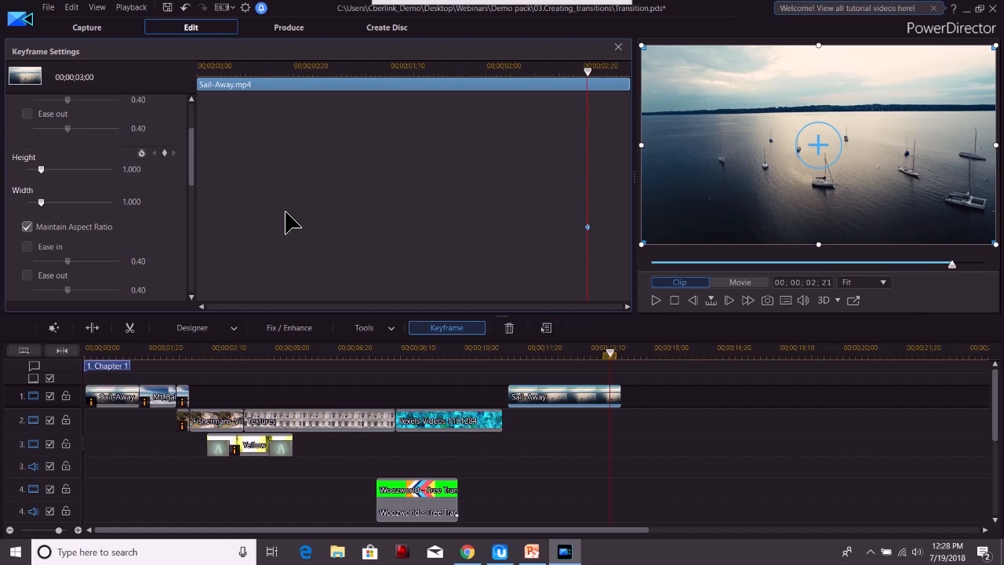
# - Add a size keyframe of 2.000 with Ease in at the end of the Sail-Away clip, and enable Ease out on its first size keyframe
pyautogui.click(626, 70)
pyautogui.moveTo(625, 69); pyautogui.dragTo(629, 69)
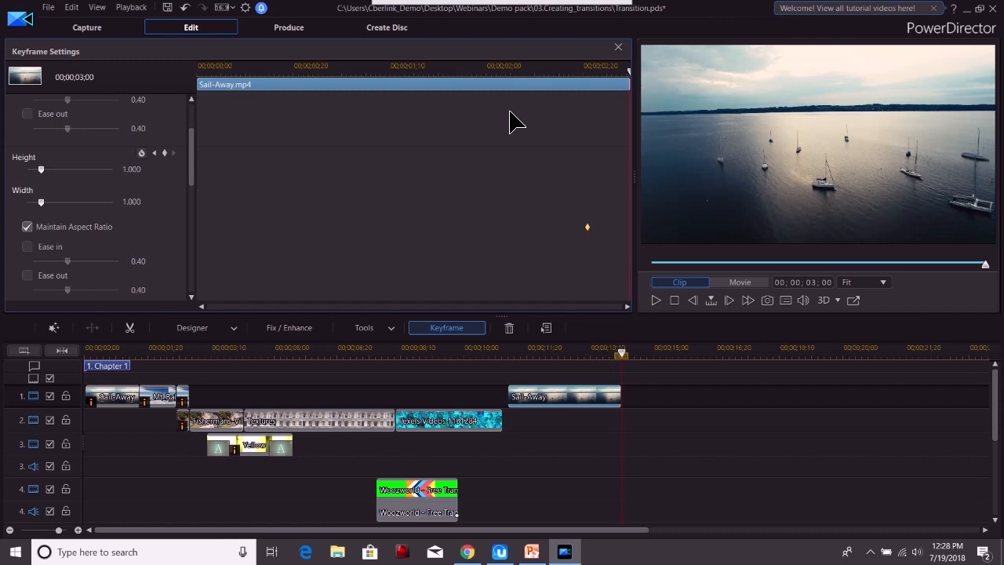
pyautogui.click(165, 153)
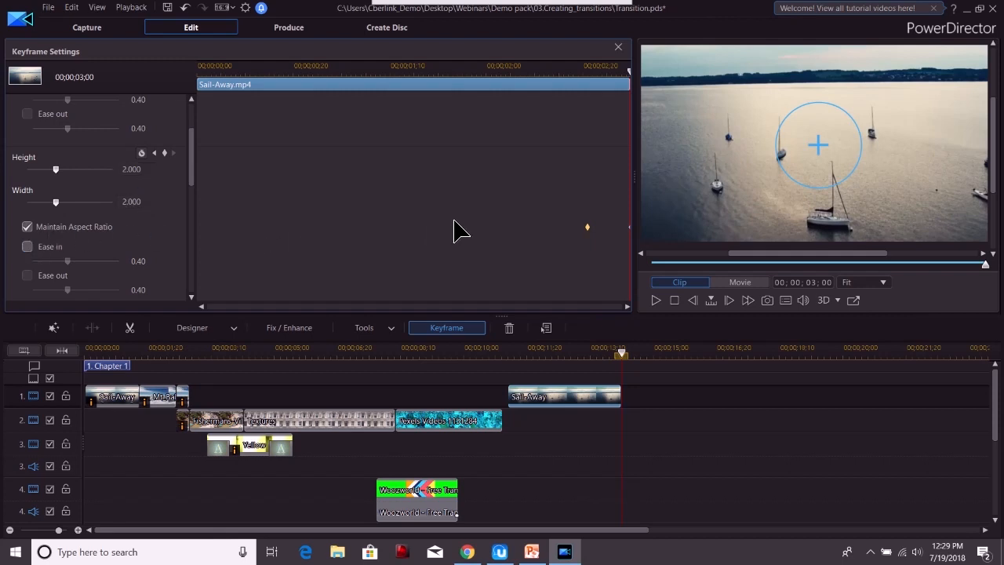
pyautogui.click(28, 247)
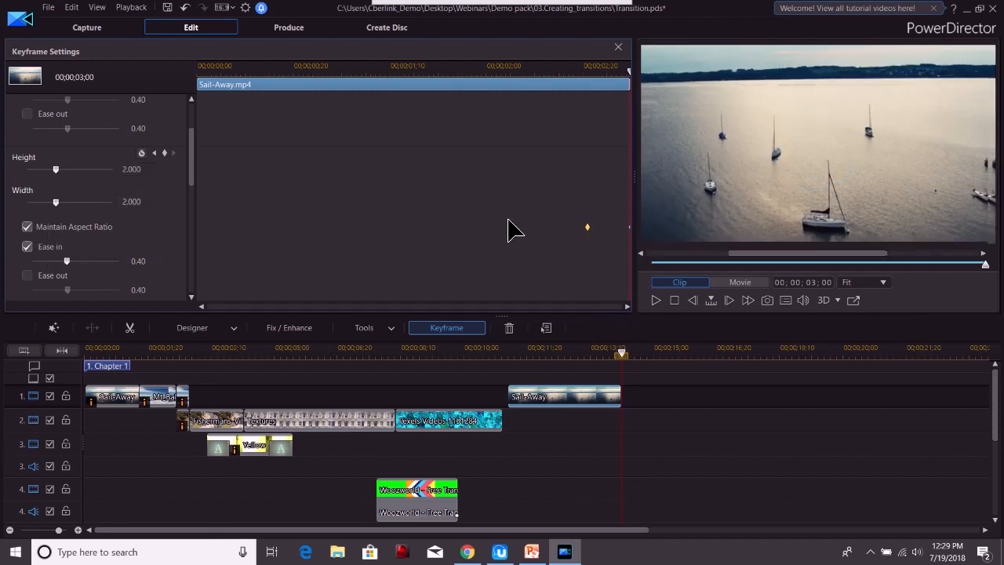
pyautogui.click(588, 231)
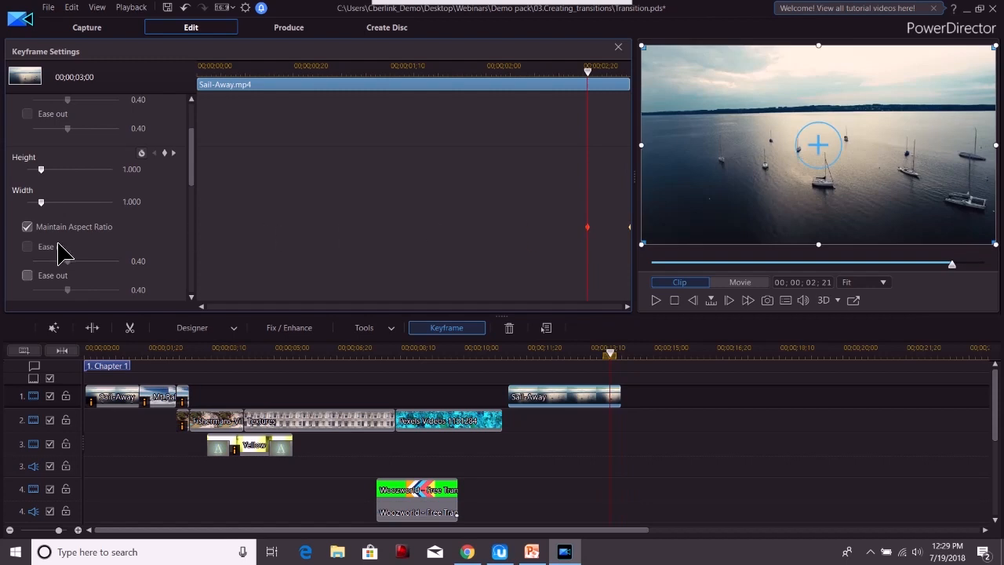
pyautogui.click(28, 275)
# - Play the Sail-Away clip from near its beginning to check the zoom, and close its keyframe settings
pyautogui.click(262, 172)
pyautogui.click(255, 71)
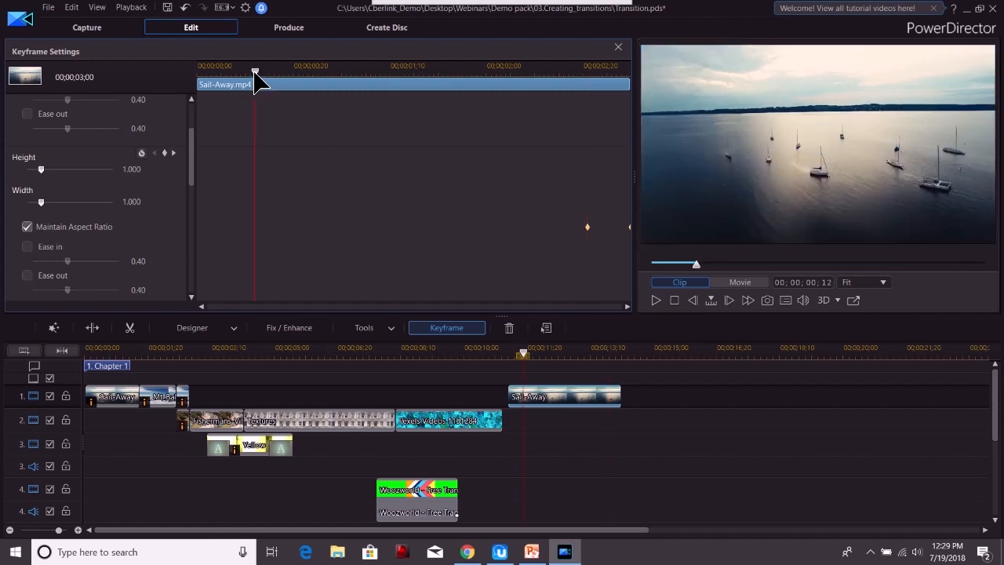
pyautogui.click(657, 300)
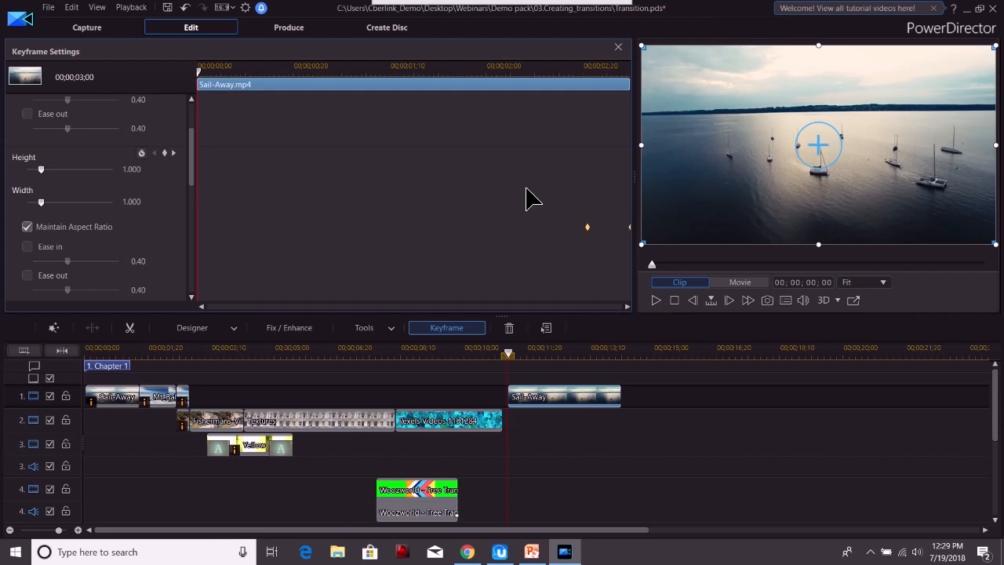
pyautogui.click(617, 47)
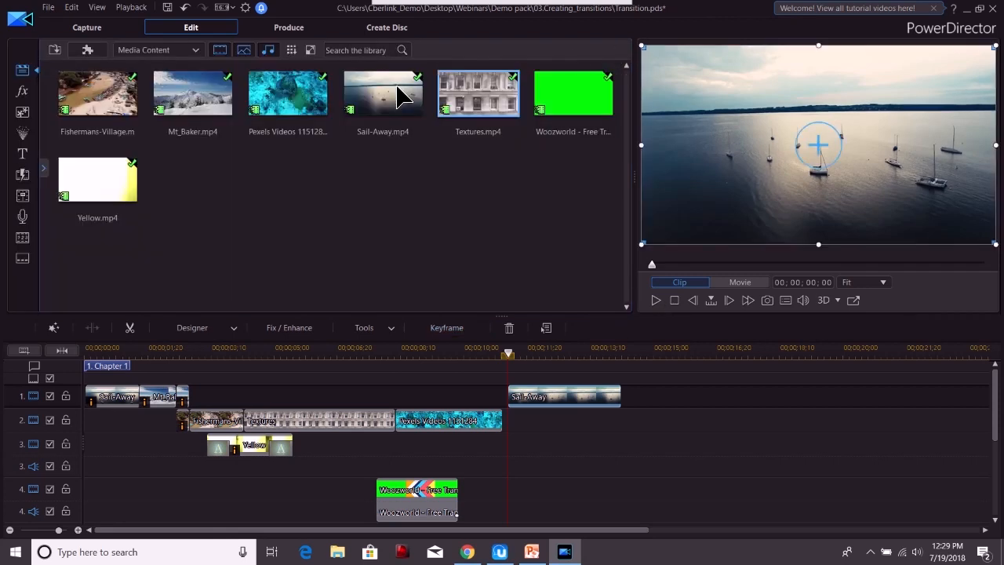
# - Place Mt_Baker.mp4 on track 1 directly after the new Sail-Away clip, and trim it to 00;00;03;20
pyautogui.moveTo(228, 129); pyautogui.dragTo(625, 401)
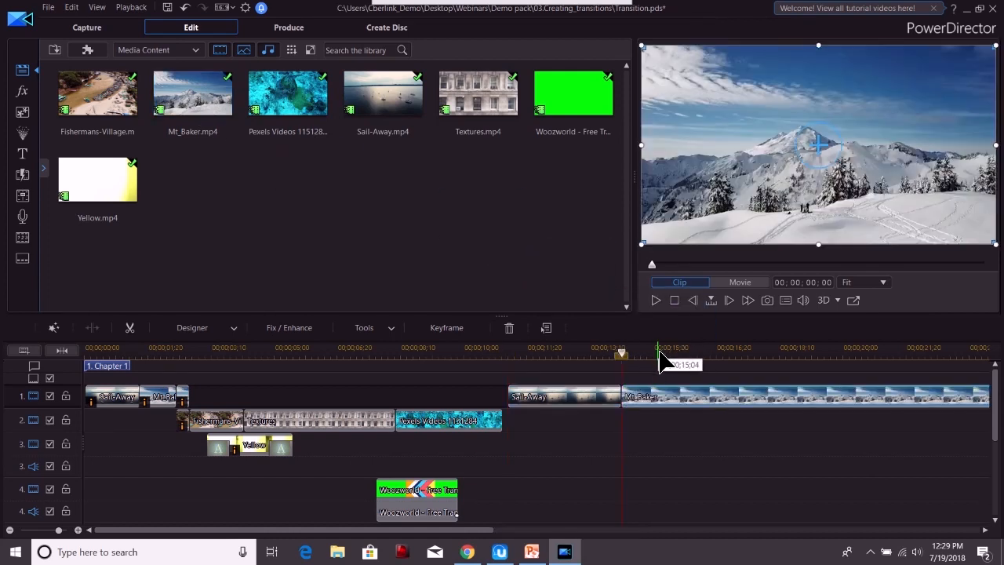
pyautogui.scroll(-3, 638, 368)
pyautogui.scroll(-2, 561, 369)
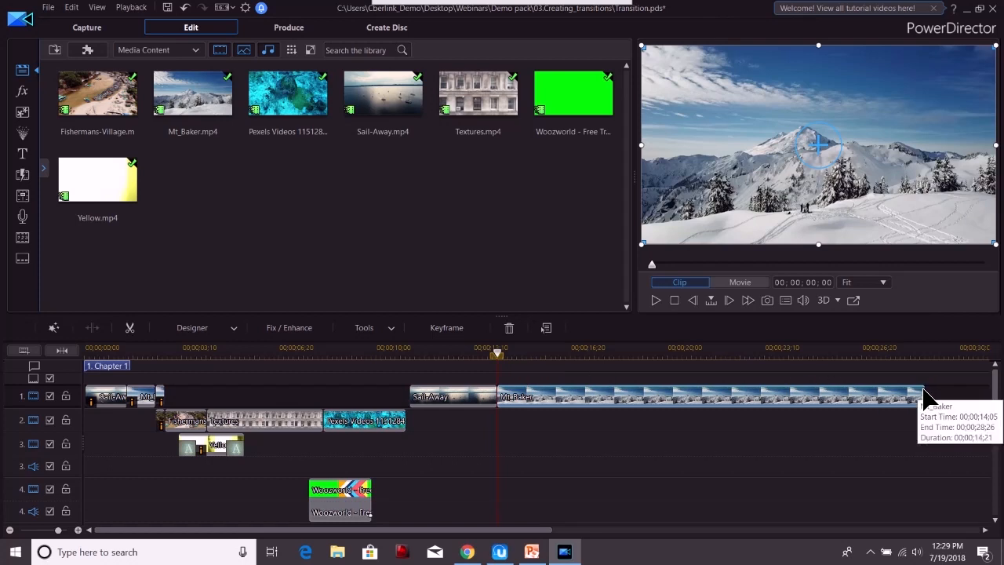
pyautogui.moveTo(925, 399); pyautogui.dragTo(604, 402)
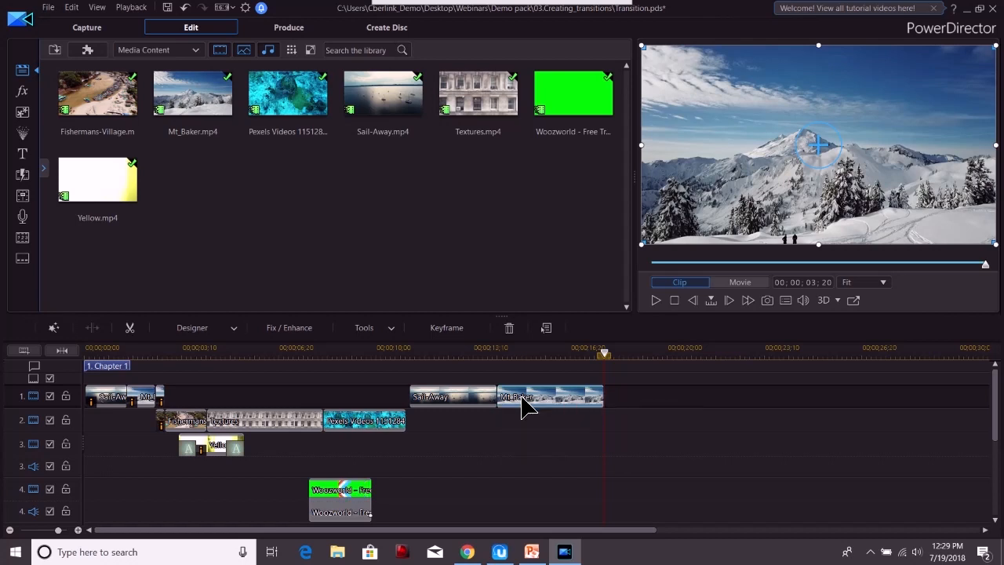
# - Add size keyframes to the new Mt_Baker clip at its start and at 00;00;00;12, with height and width 1.000 at the second
pyautogui.click(454, 332)
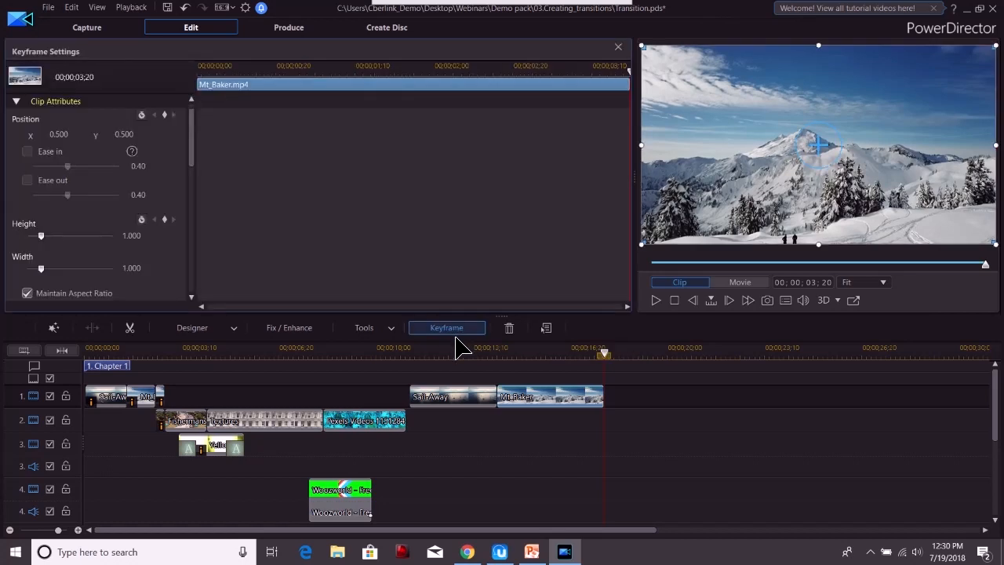
pyautogui.click(203, 84)
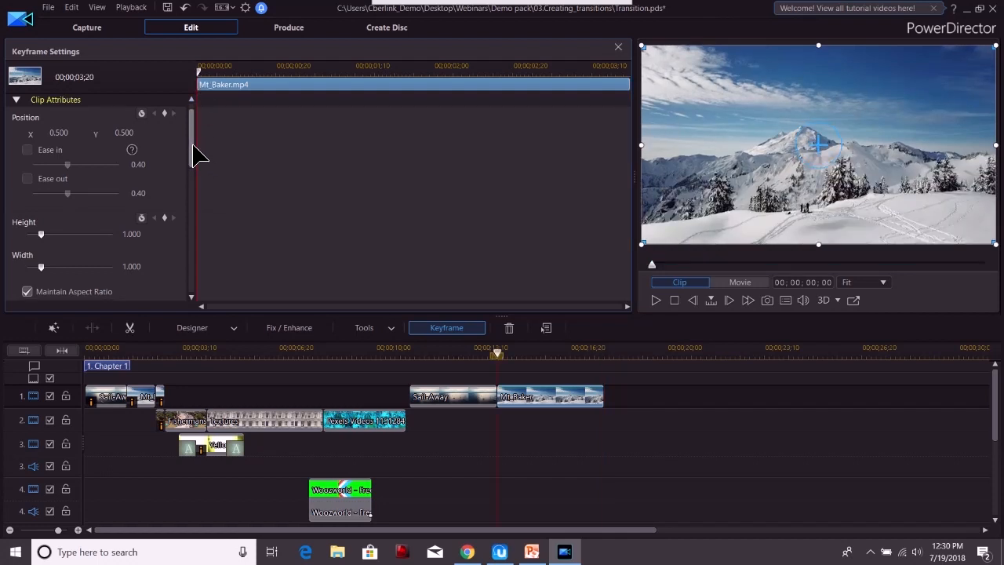
pyautogui.scroll(-2, 196, 156)
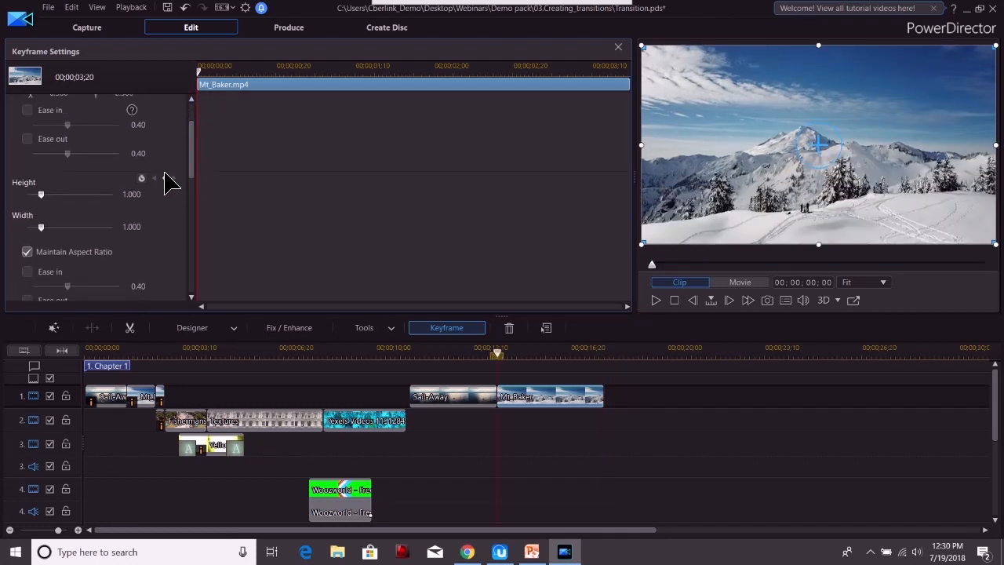
pyautogui.click(165, 179)
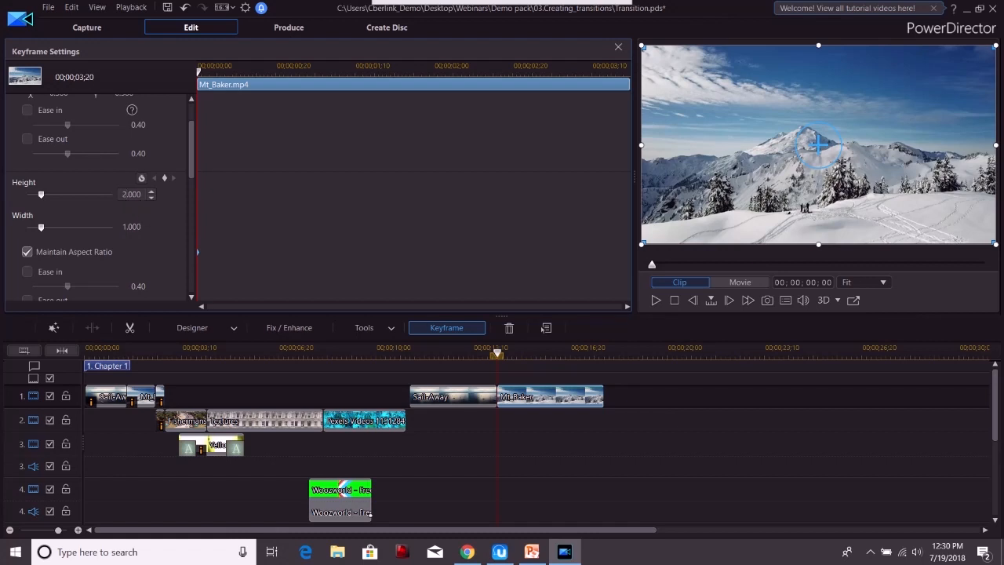
pyautogui.click(245, 70)
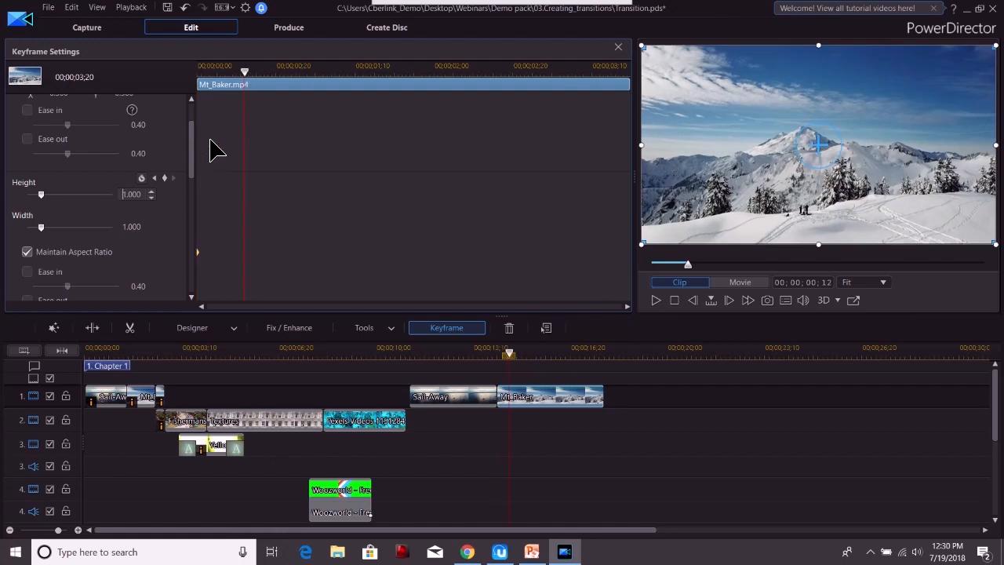
pyautogui.click(165, 178)
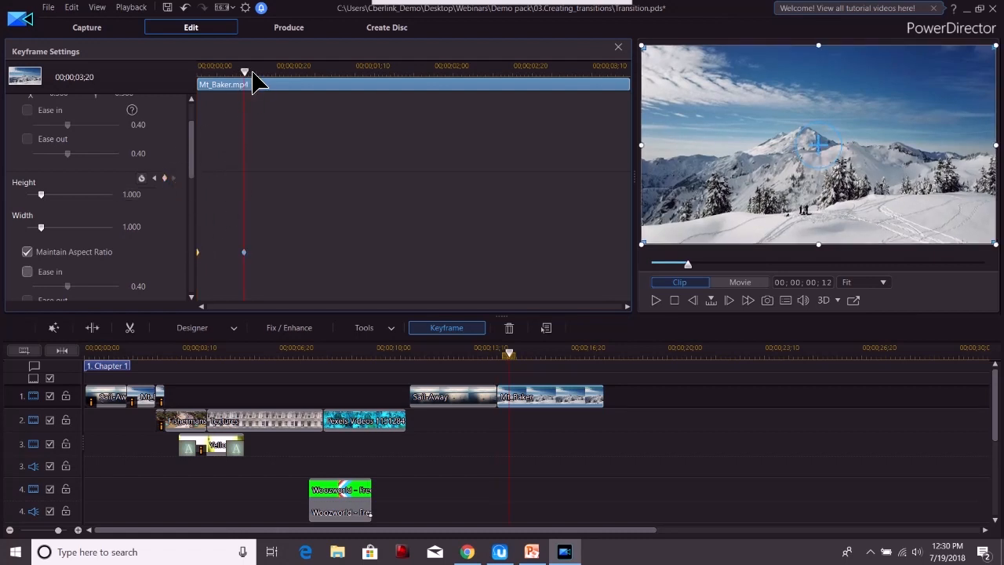
# - Set the height and width of Mt_Baker's starting size keyframe to 2.000, and go to its second size keyframe
pyautogui.moveTo(244, 69); pyautogui.dragTo(197, 79)
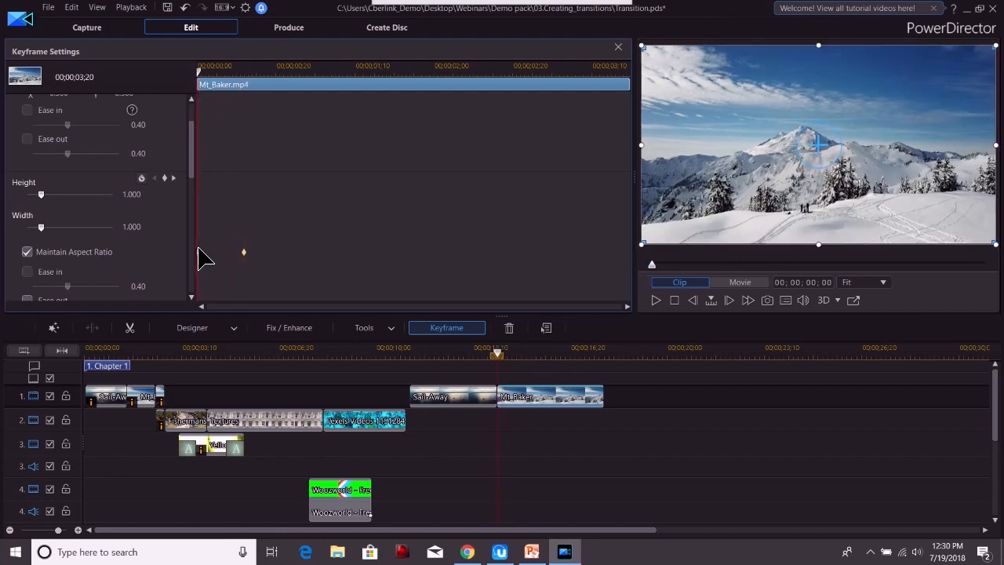
pyautogui.click(127, 195)
pyautogui.write('2')
pyautogui.press('Return')
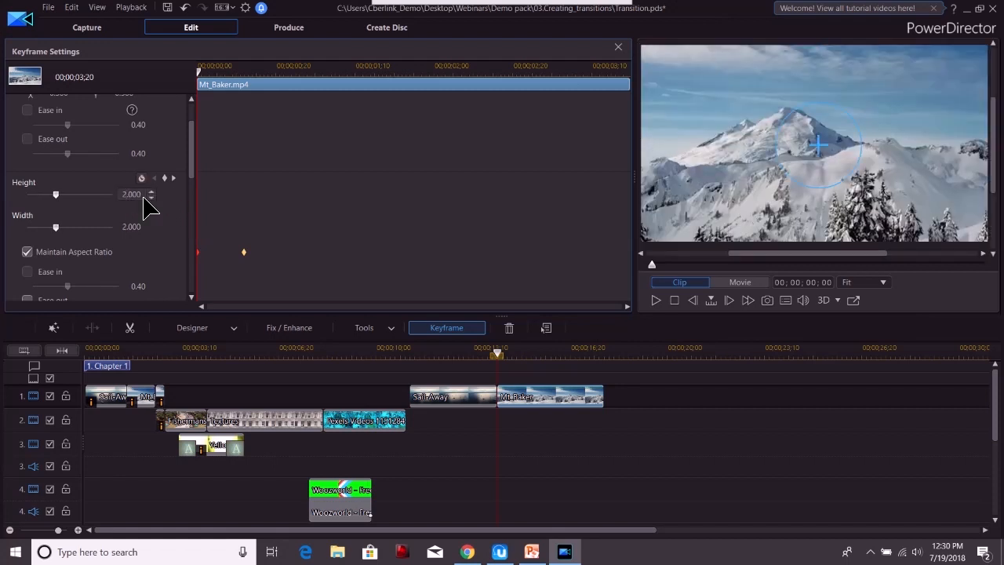
pyautogui.click(245, 253)
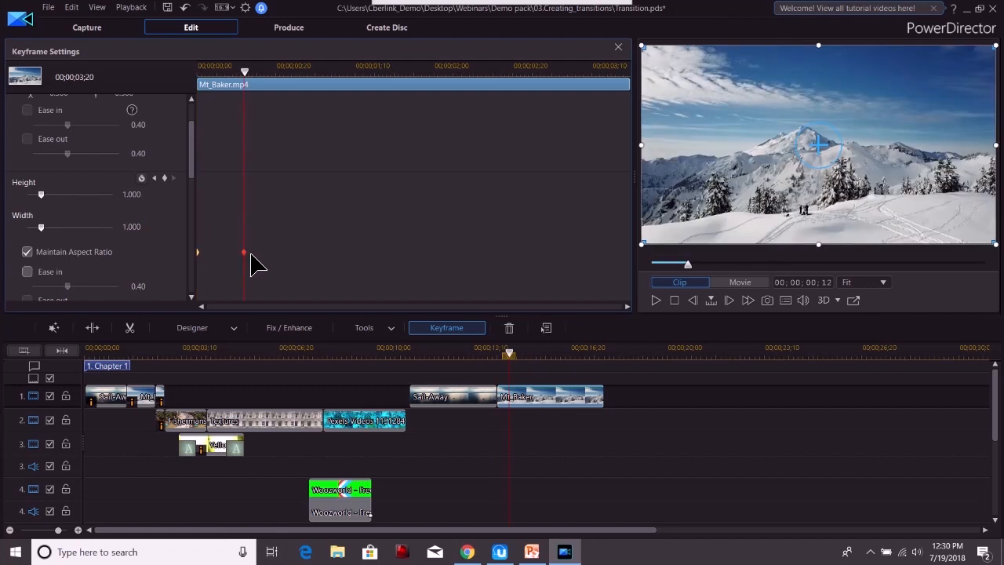
# - Play the new Sail-Away and Mt_Baker clips to check the zoom transition between them, closing the keyframe settings
pyautogui.click(453, 353)
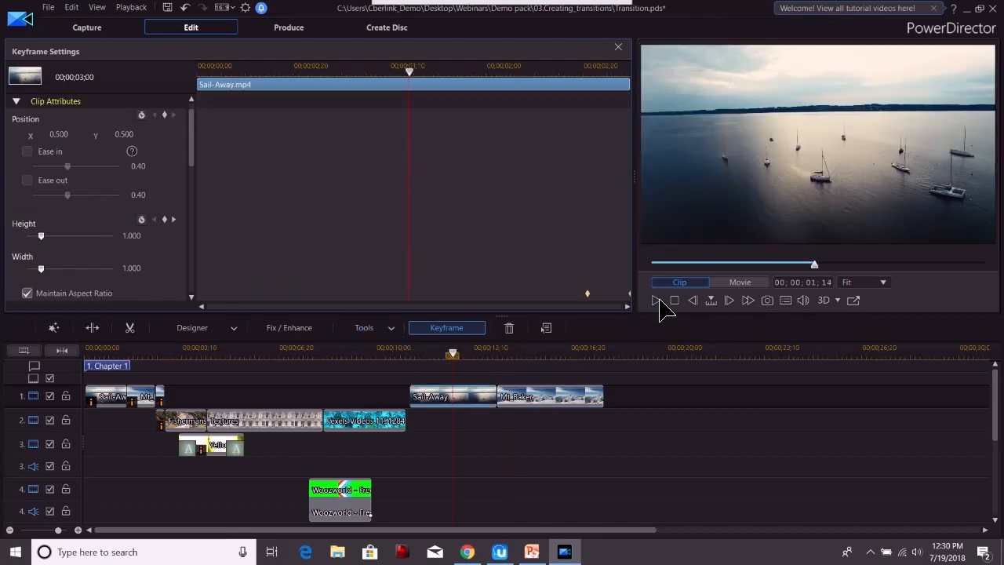
pyautogui.click(657, 300)
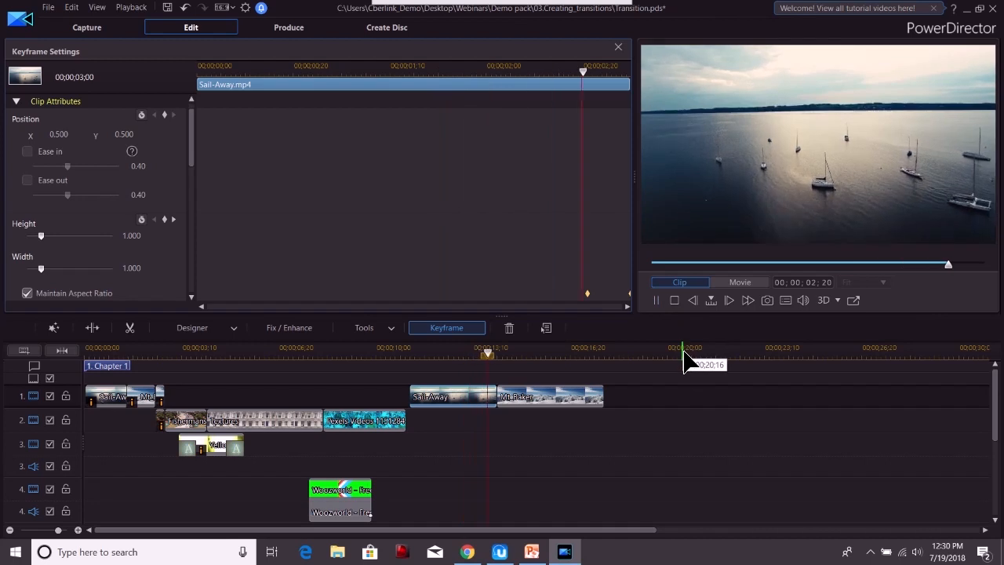
pyautogui.click(481, 374)
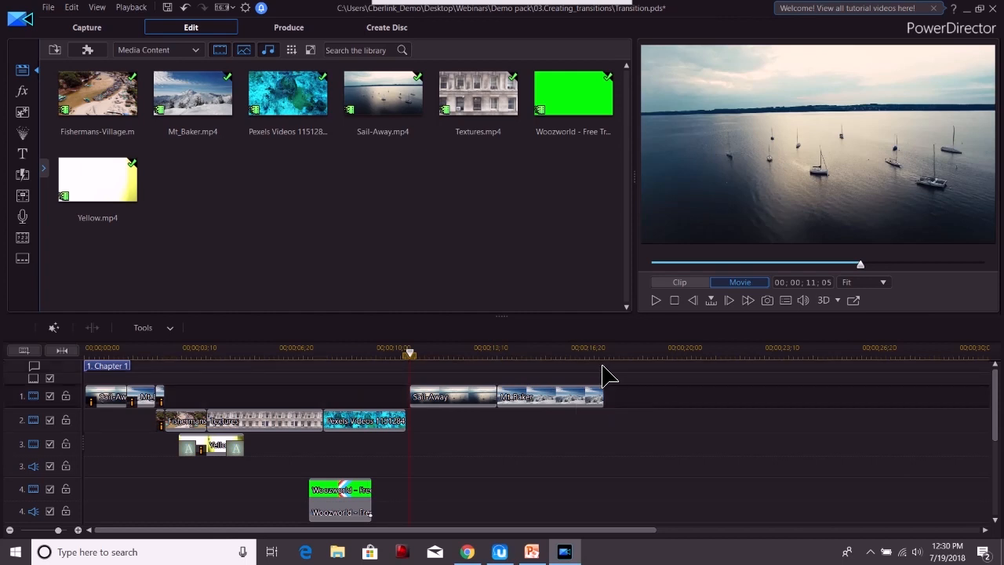
pyautogui.click(529, 410)
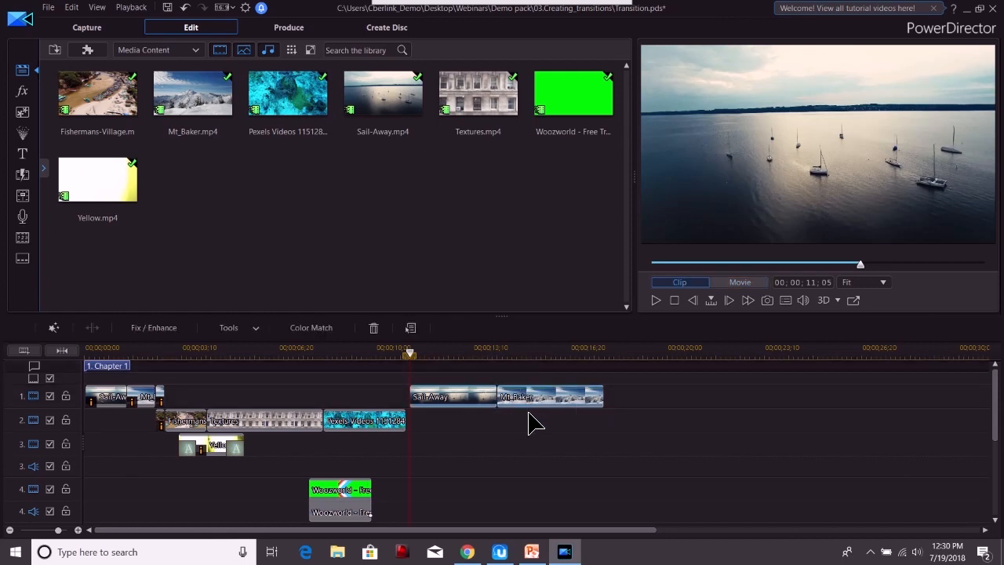
pyautogui.click(657, 301)
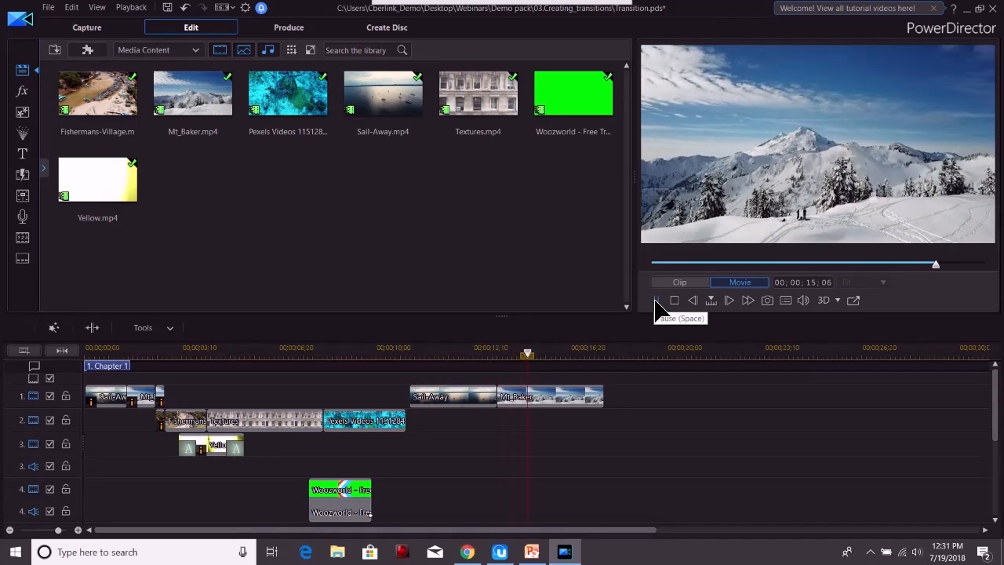
pyautogui.click(657, 307)
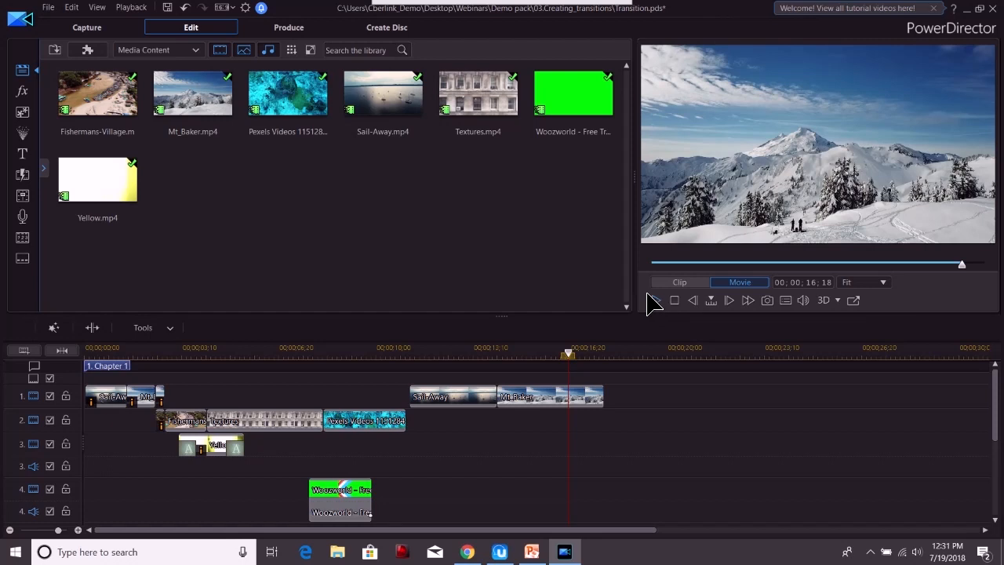
# - Apply the Gaussian Blur effect to the new Mt_Baker and Sail-Away clips on track 1
pyautogui.click(24, 91)
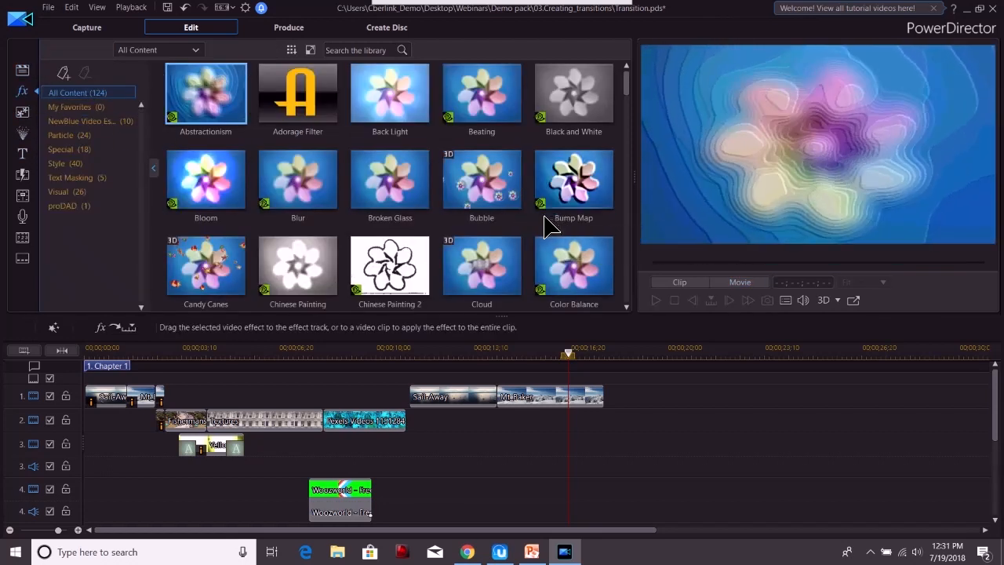
pyautogui.click(226, 424)
pyautogui.moveTo(165, 432); pyautogui.dragTo(135, 404)
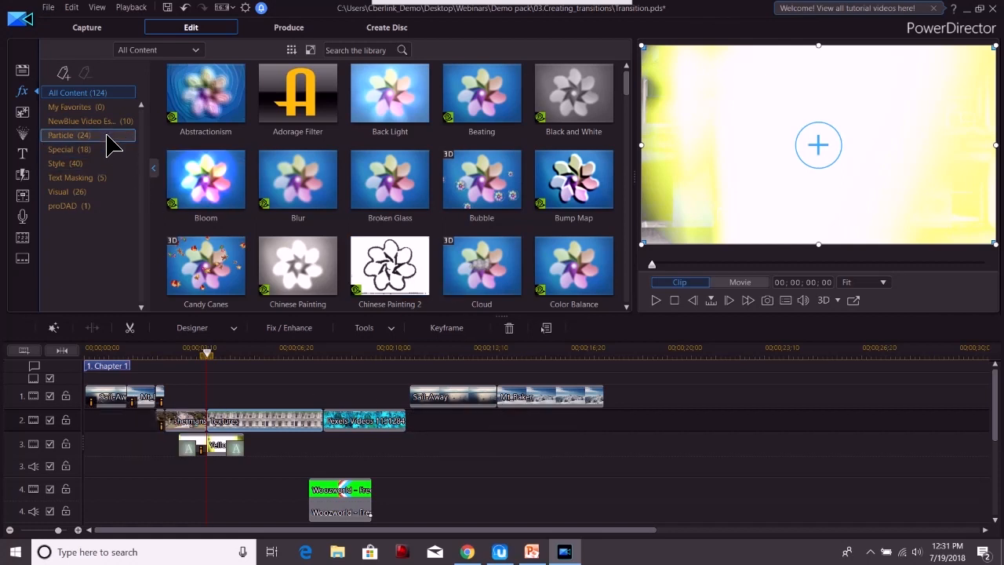
pyautogui.moveTo(627, 76); pyautogui.dragTo(632, 161)
pyautogui.moveTo(222, 151); pyautogui.dragTo(526, 403)
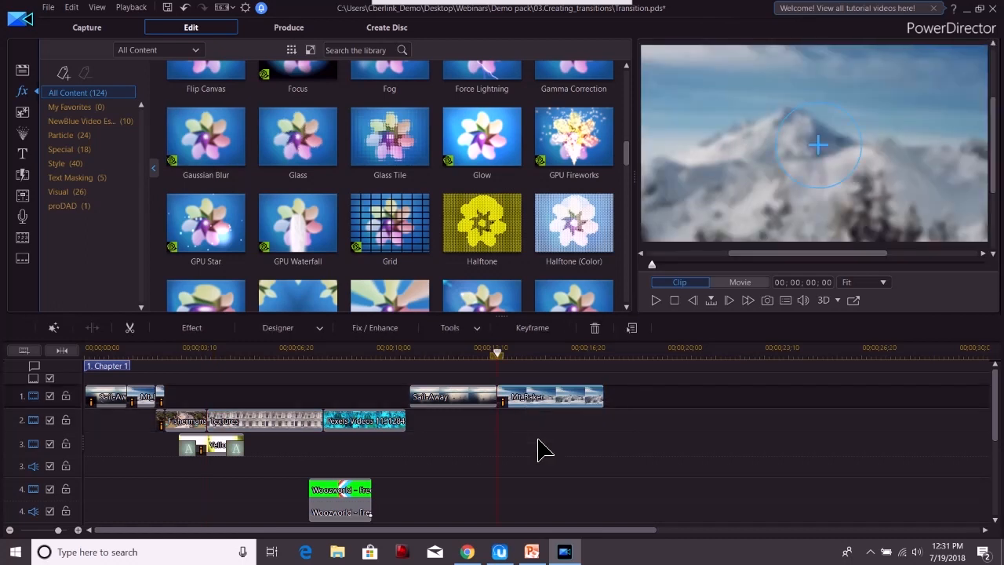
pyautogui.moveTo(197, 150); pyautogui.dragTo(441, 403)
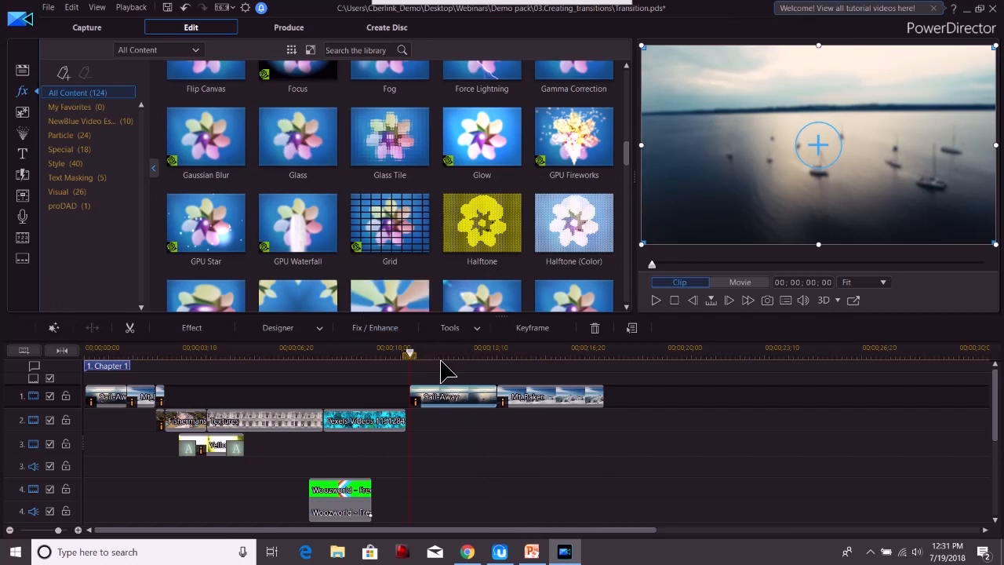
# - Examine the blur degree keyframes of the original Sail-Away clip at the start of track 1 as a reference
pyautogui.click(540, 332)
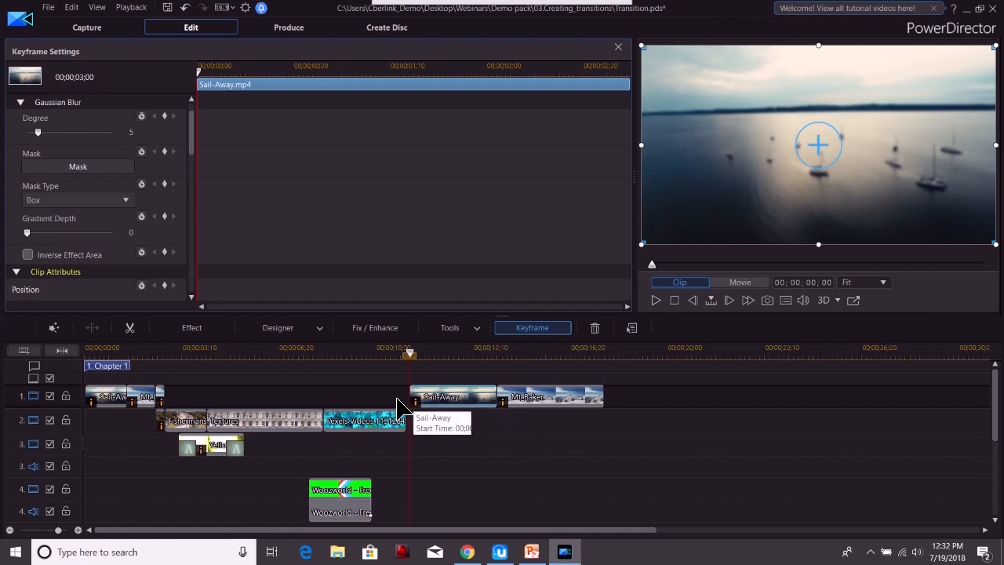
pyautogui.click(118, 400)
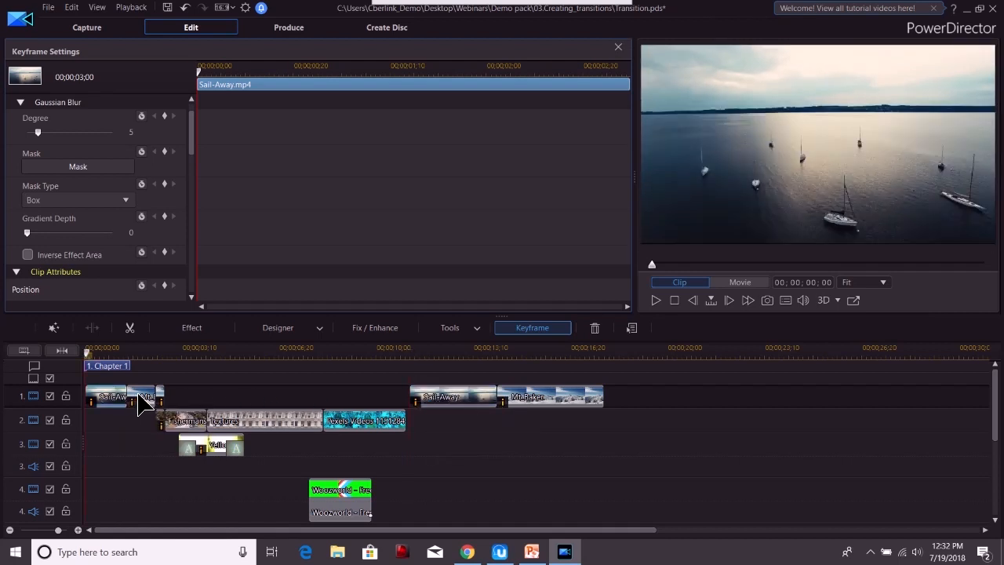
pyautogui.click(123, 399)
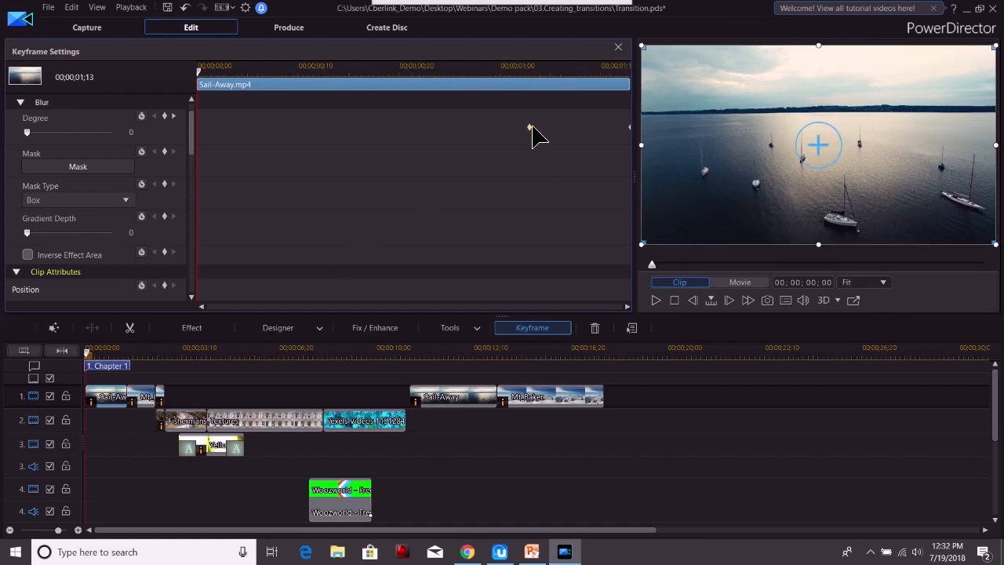
pyautogui.click(465, 405)
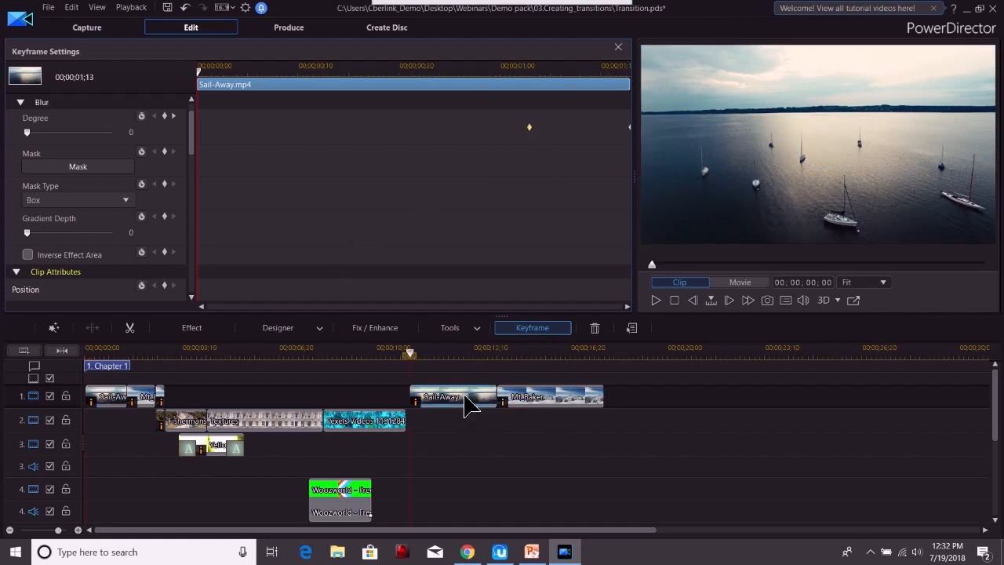
pyautogui.click(545, 403)
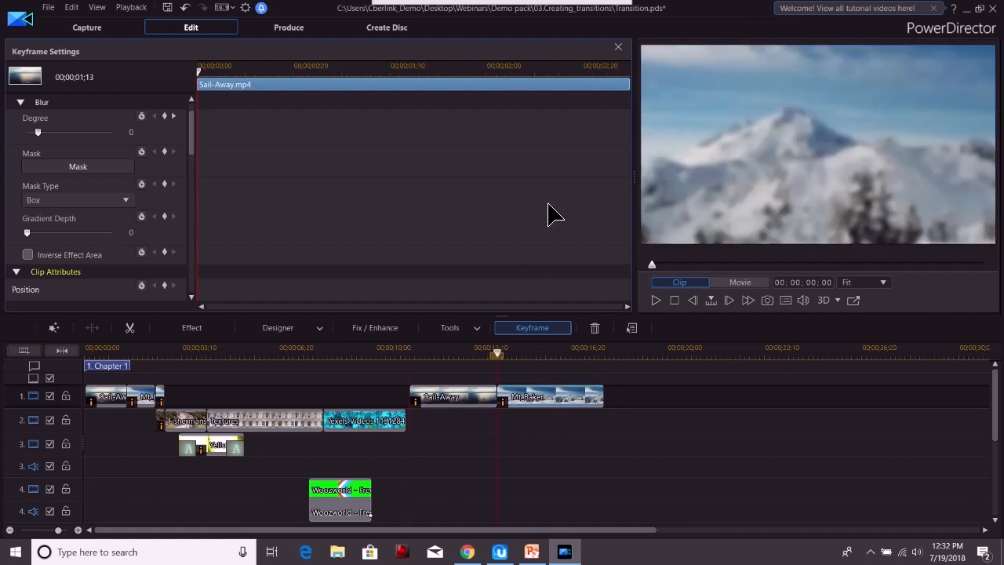
# - Add Gaussian Blur degree keyframes to the new Sail-Away clip: 5 at 00;00;02;19 and 0 at its end
pyautogui.click(470, 399)
pyautogui.click(577, 72)
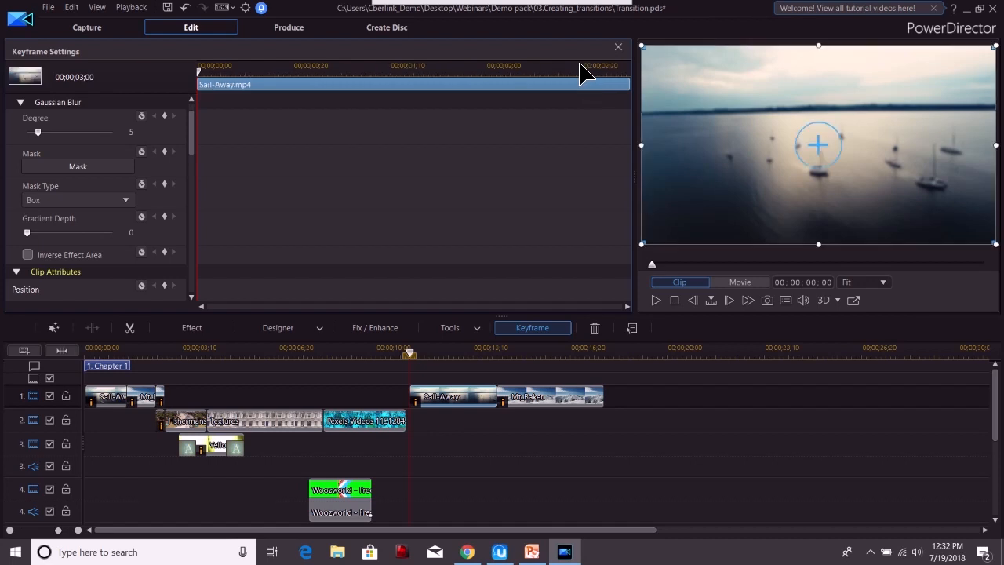
pyautogui.click(165, 117)
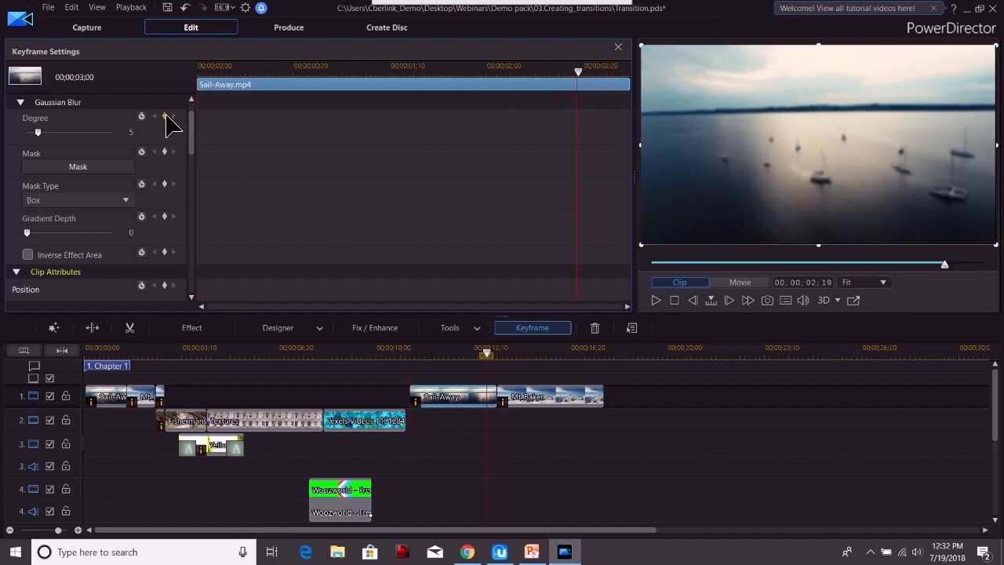
pyautogui.moveTo(578, 77); pyautogui.dragTo(634, 84)
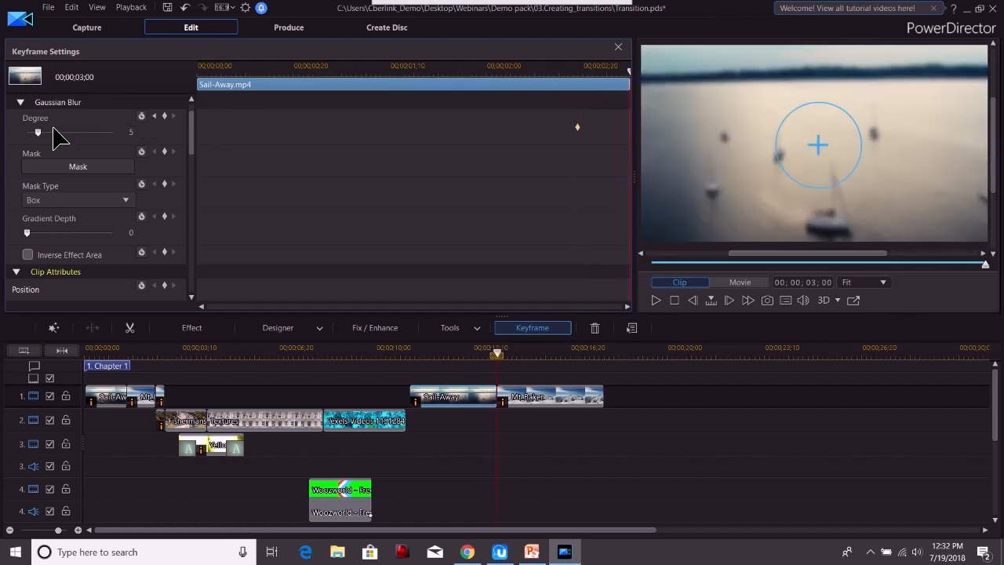
pyautogui.click(165, 116)
pyautogui.moveTo(36, 133); pyautogui.dragTo(27, 133)
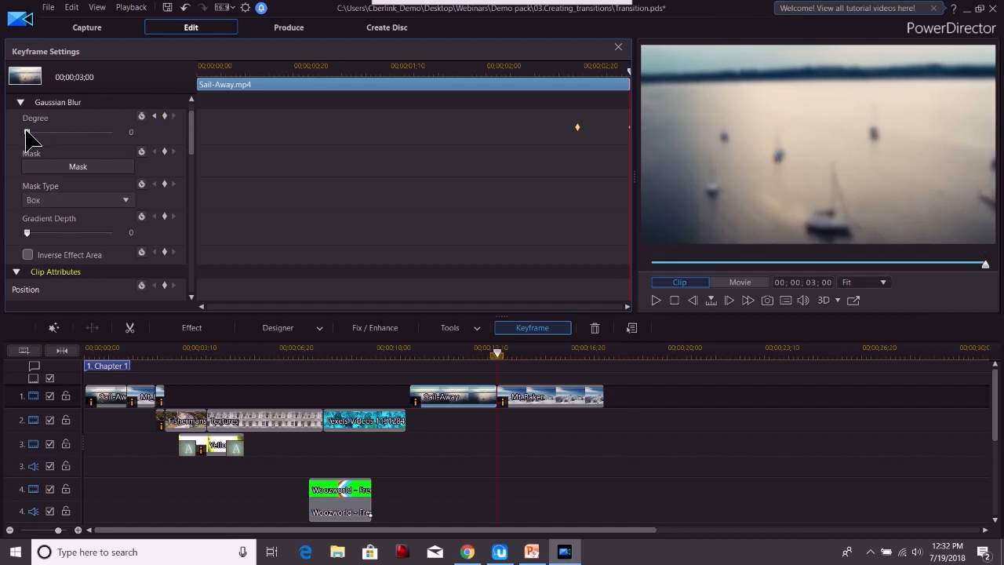
# - Add Gaussian Blur degree keyframes to the new Mt_Baker clip: 5 at its start and 0 at 00;00;00;13
pyautogui.click(509, 400)
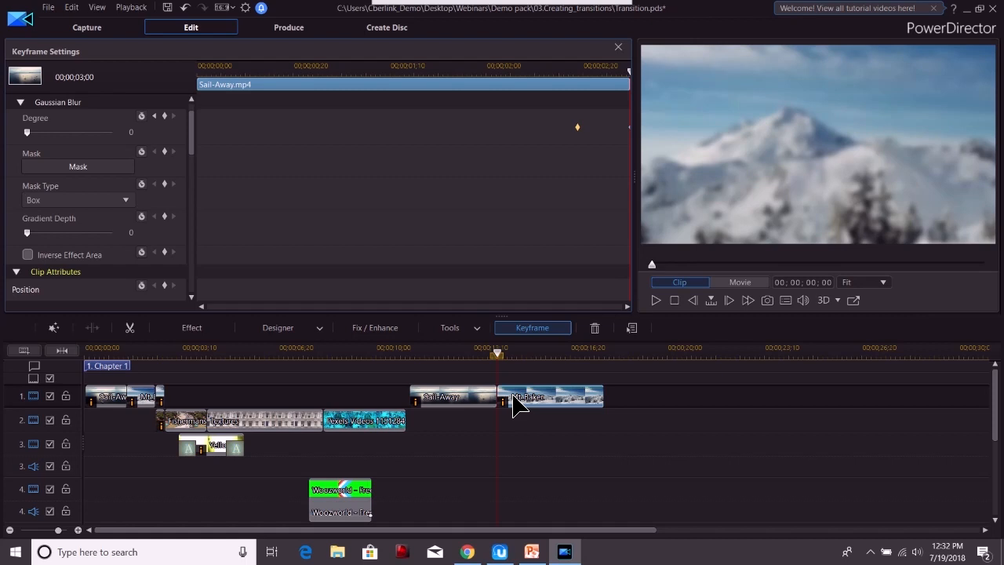
pyautogui.doubleClick(518, 401)
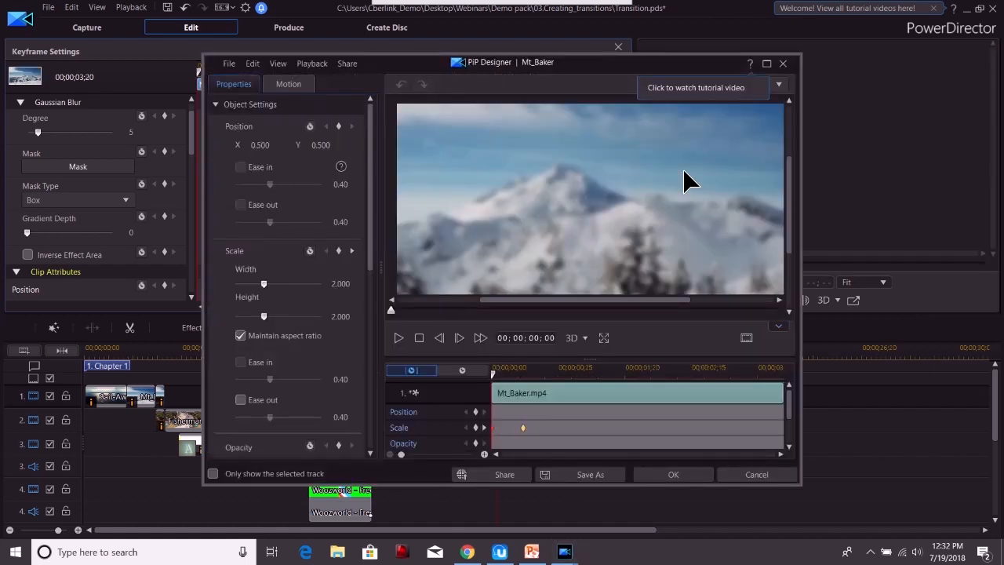
pyautogui.click(747, 476)
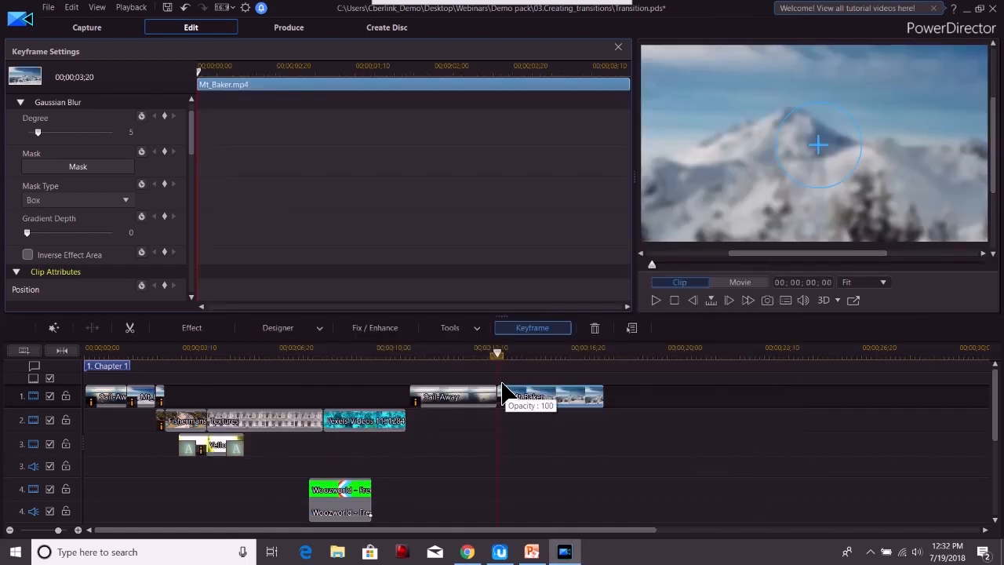
pyautogui.click(165, 116)
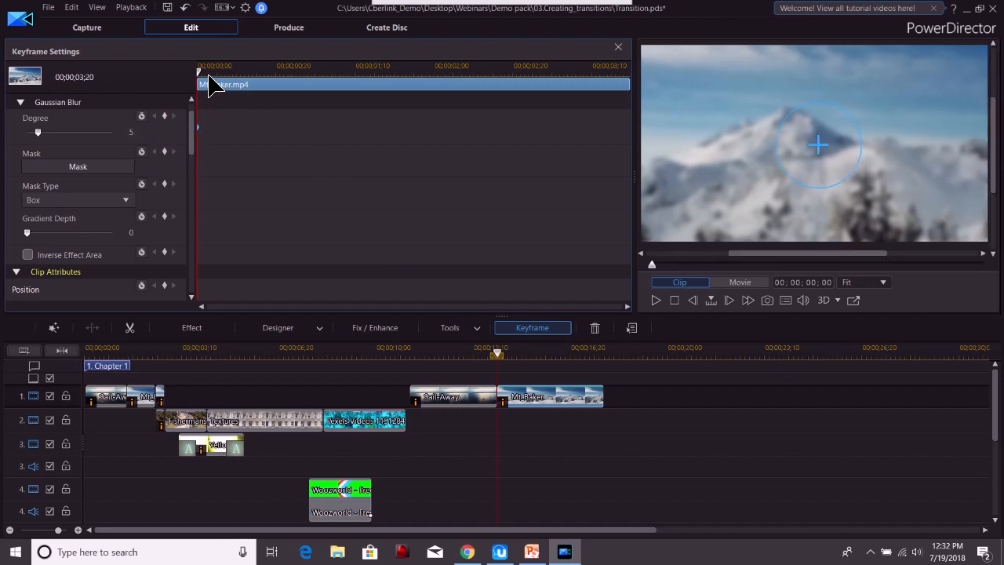
pyautogui.moveTo(201, 72); pyautogui.dragTo(249, 77)
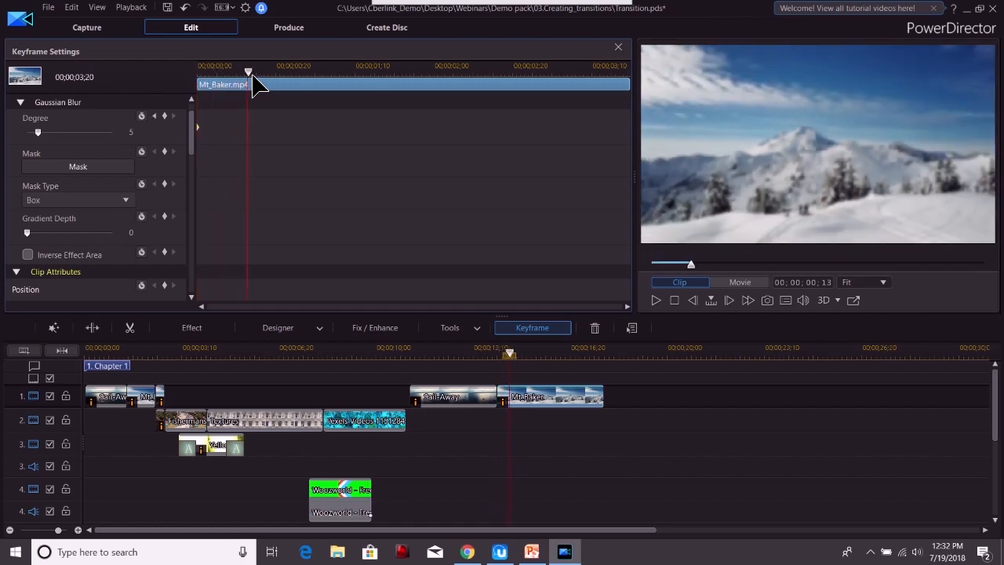
pyautogui.click(165, 116)
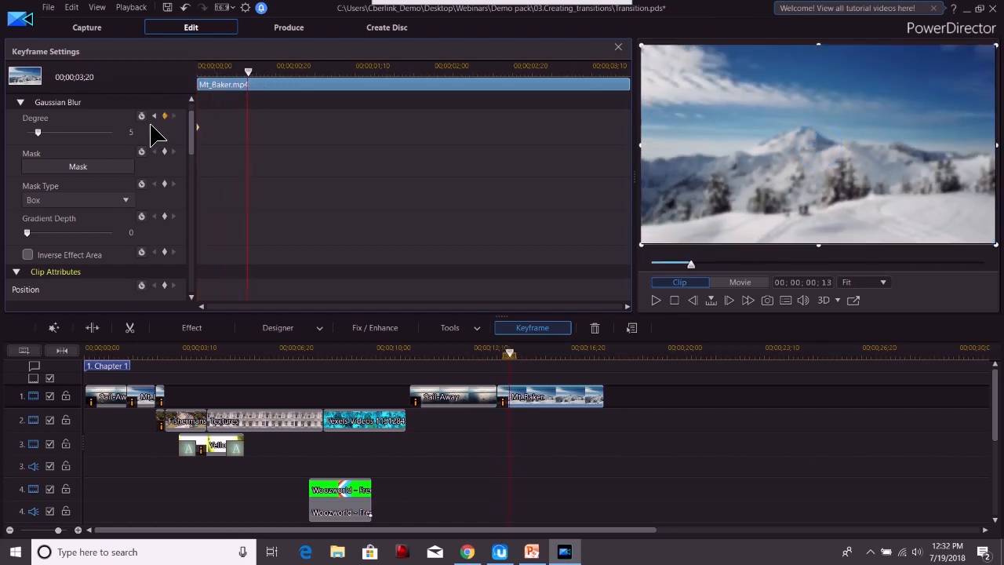
pyautogui.moveTo(38, 131); pyautogui.dragTo(26, 132)
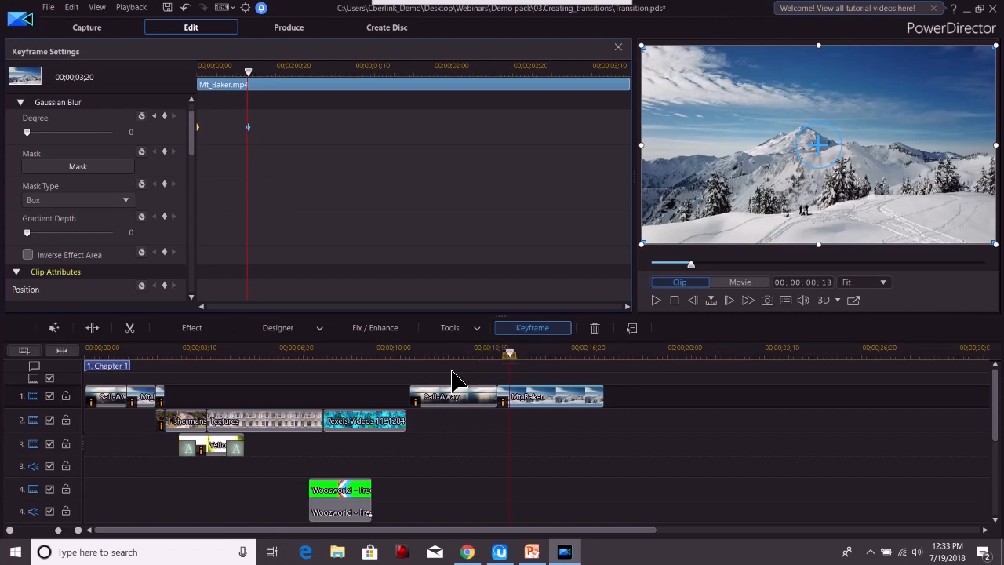
# - Preview the combined zoom and blur transition between the new Sail-Away and Mt_Baker clips on track 1
pyautogui.moveTo(441, 374); pyautogui.dragTo(555, 407)
pyautogui.click(655, 300)
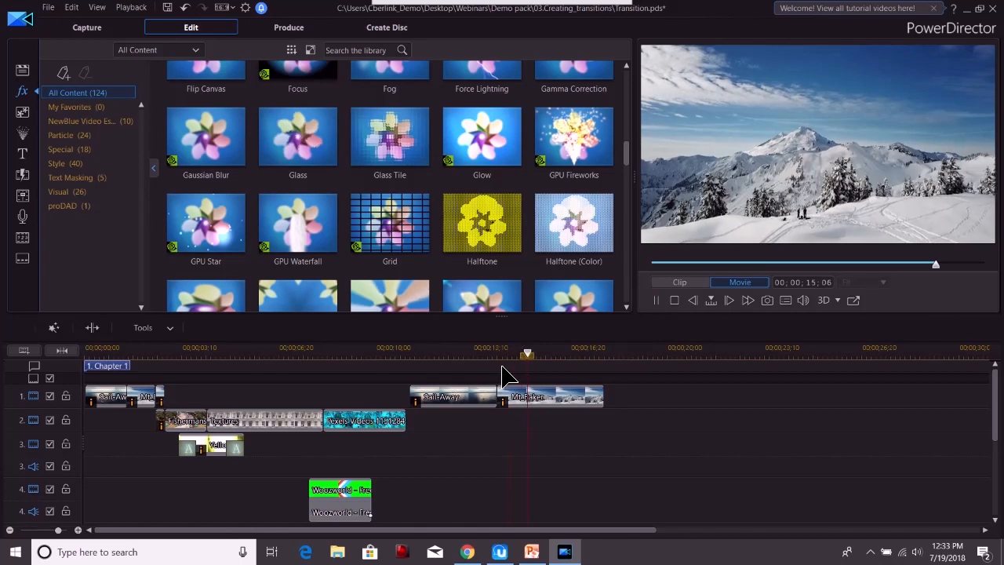
pyautogui.click(462, 352)
pyautogui.click(654, 300)
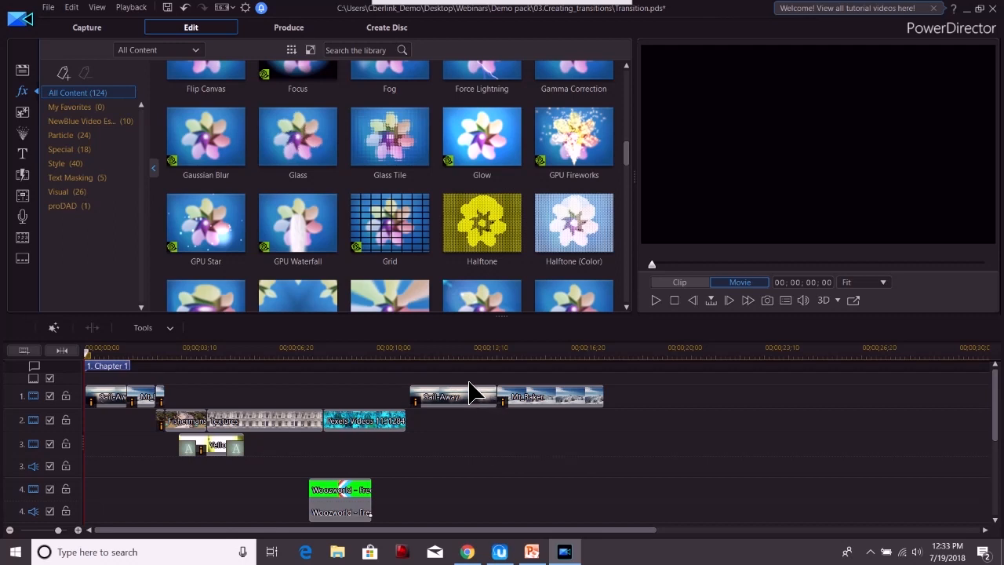
# - Place Fishermans-Village.mp4 from the media library on video track 3, starting where the new Mt_Baker clip ends
pyautogui.click(24, 72)
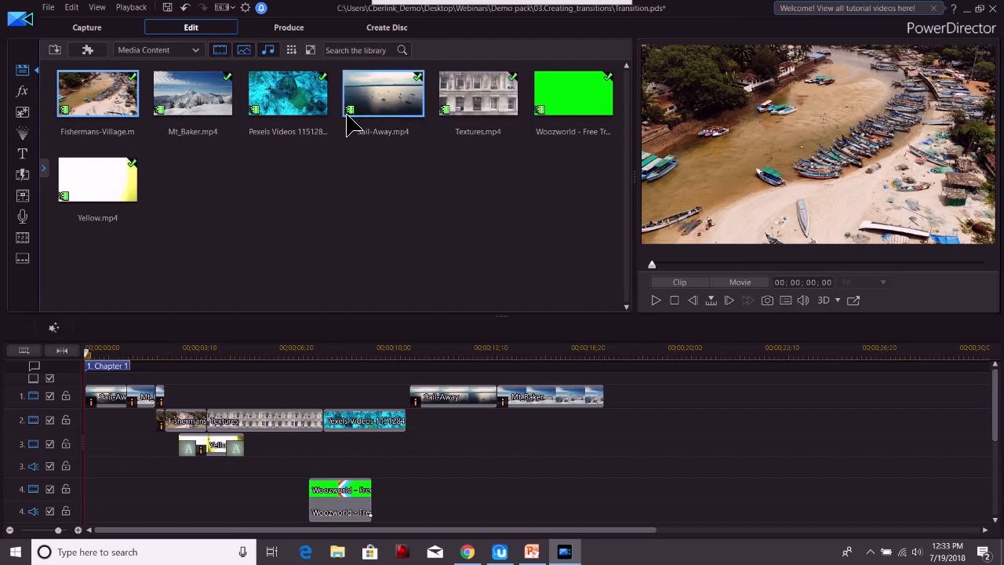
pyautogui.moveTo(106, 114); pyautogui.dragTo(611, 454)
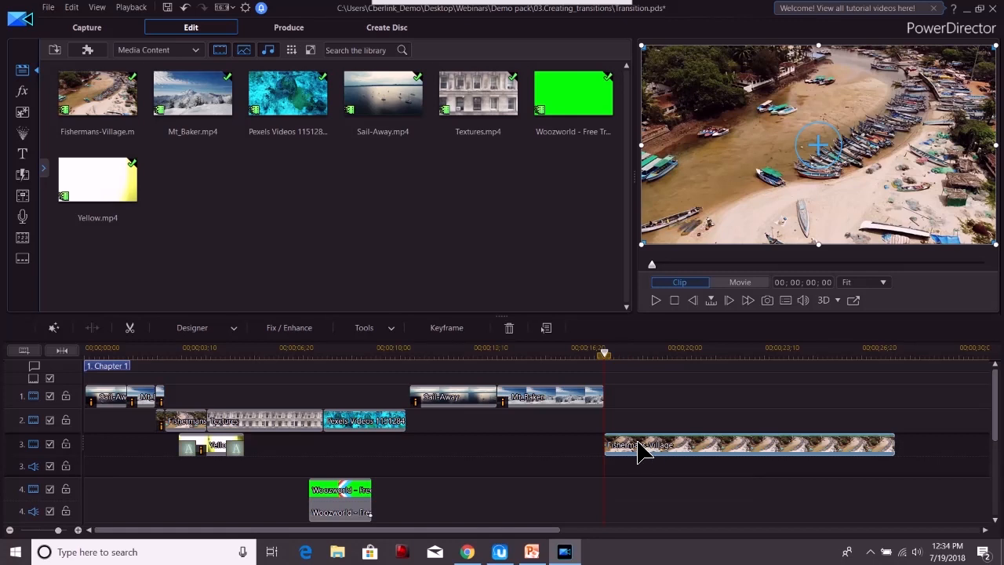
pyautogui.doubleClick(637, 453)
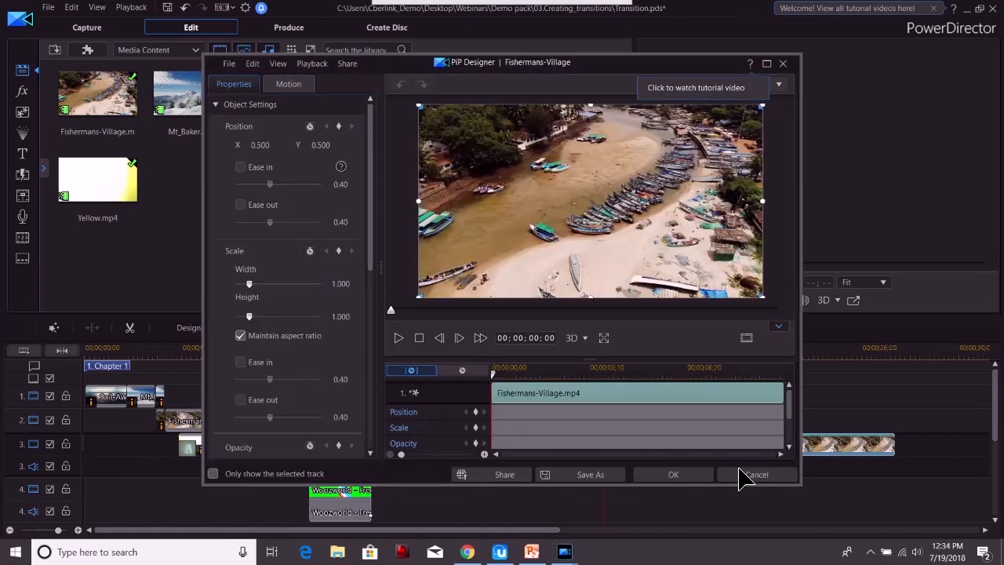
pyautogui.click(745, 474)
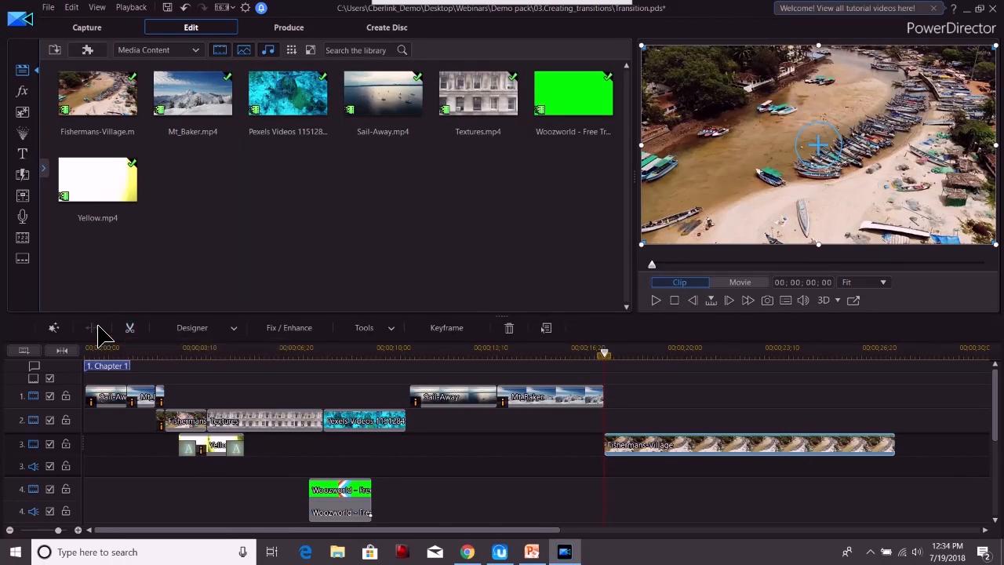
# - Split the new Fishermans-Village clip on track 3 at clip time 00;00;00;27
pyautogui.click(604, 352)
pyautogui.moveTo(603, 352); pyautogui.dragTo(629, 354)
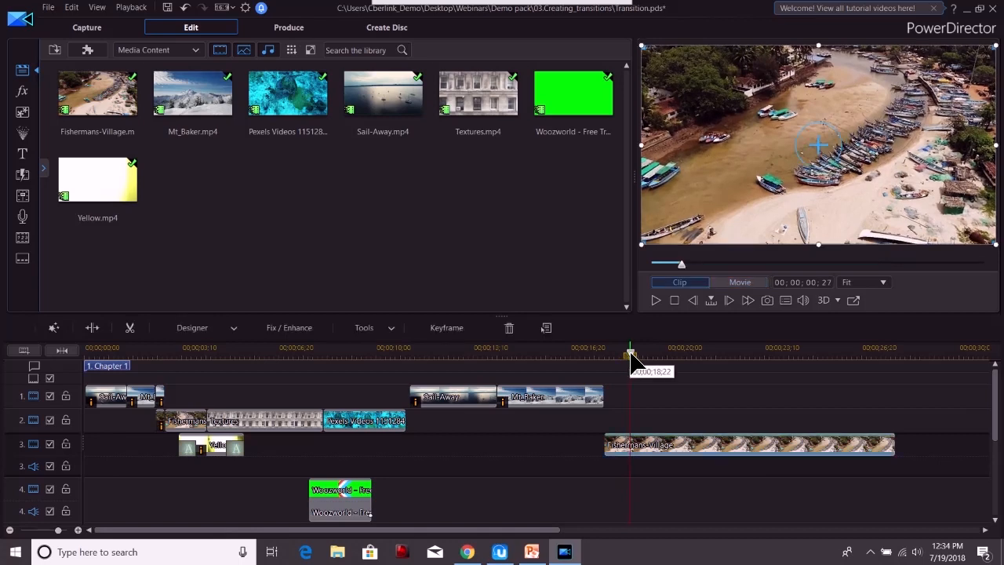
pyautogui.click(92, 329)
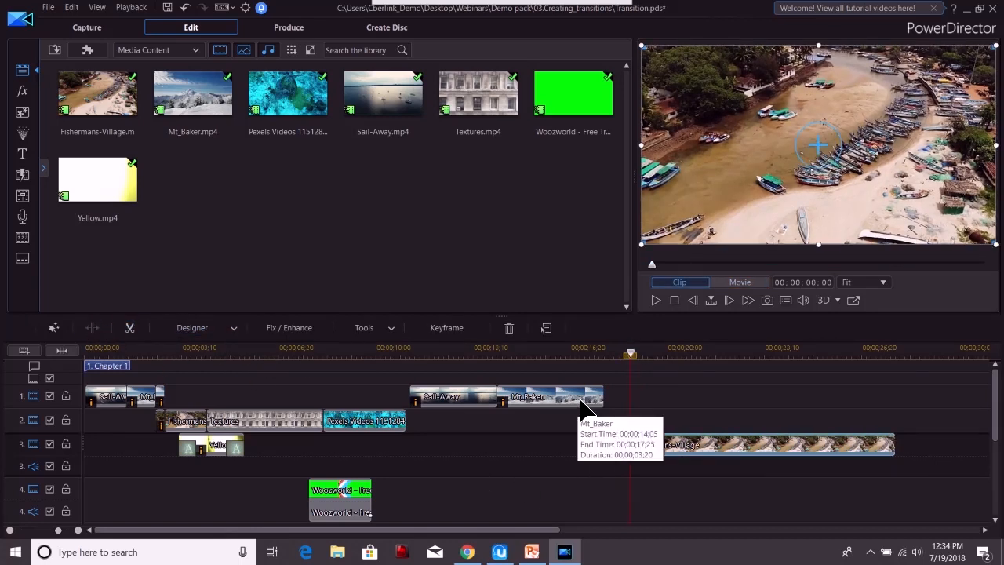
# - Split the new Mt_Baker clip on track 1 near its end, at clip time 00;00;02;26
pyautogui.click(590, 398)
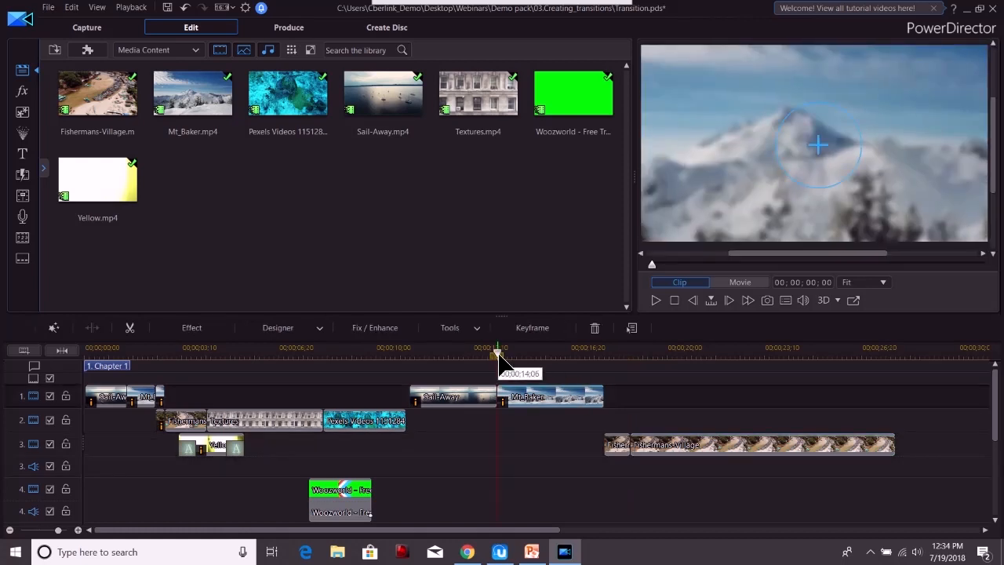
pyautogui.moveTo(501, 360); pyautogui.dragTo(581, 359)
pyautogui.click(588, 396)
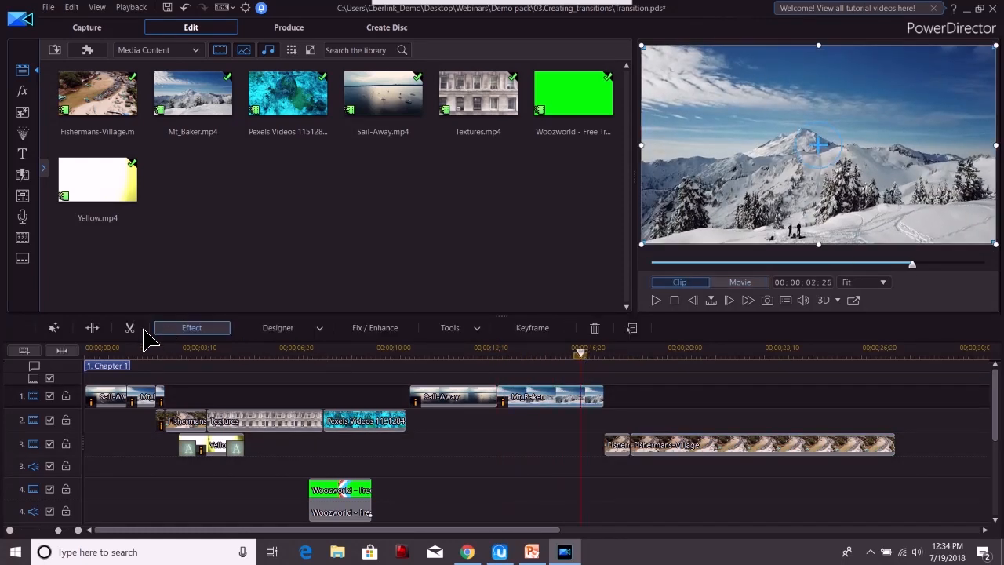
pyautogui.click(96, 332)
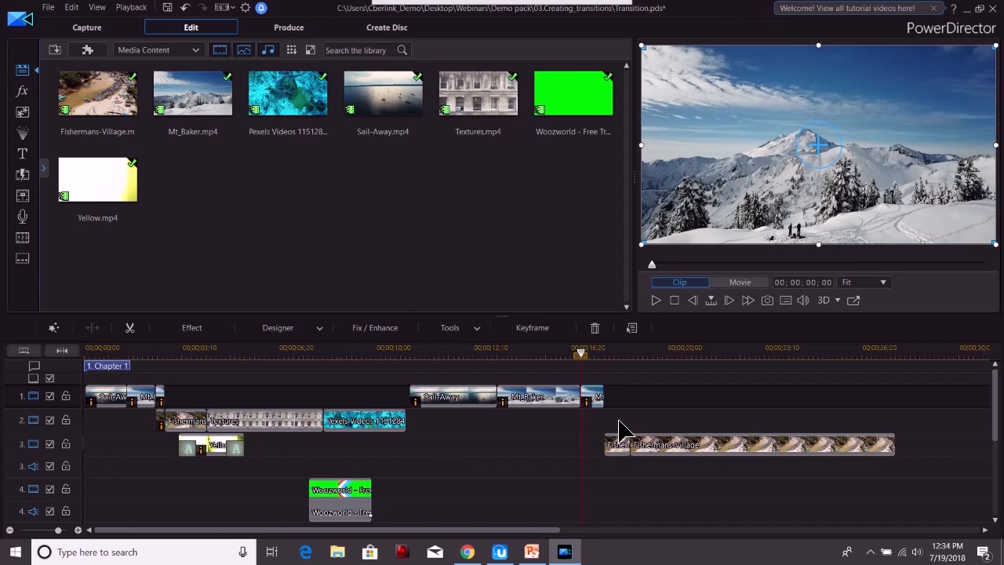
# - Move the short Mt_Baker clip from track 1 and both adjoining Fishermans-Village clips from track 3 onto track 2
pyautogui.moveTo(596, 403); pyautogui.dragTo(593, 425)
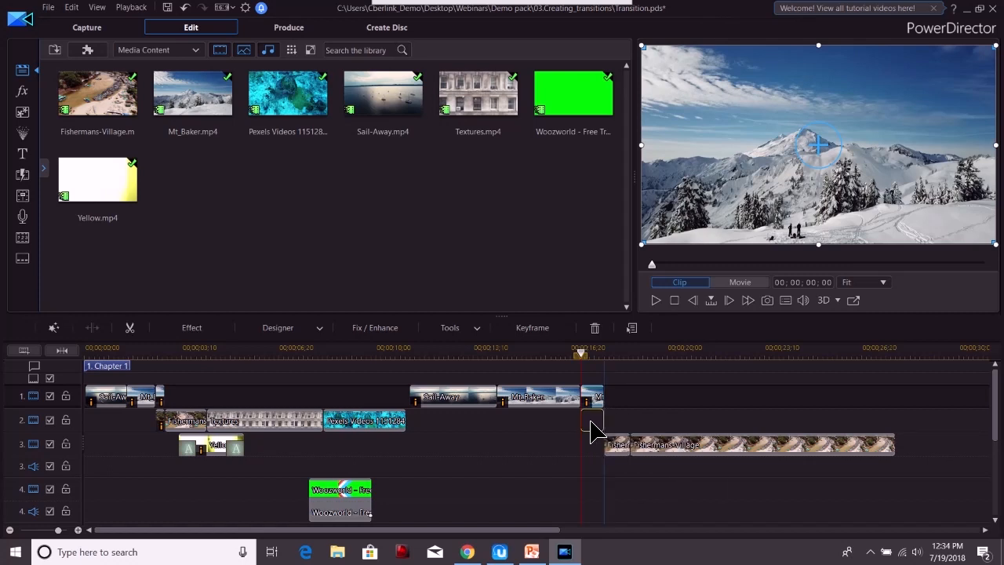
pyautogui.click(625, 447)
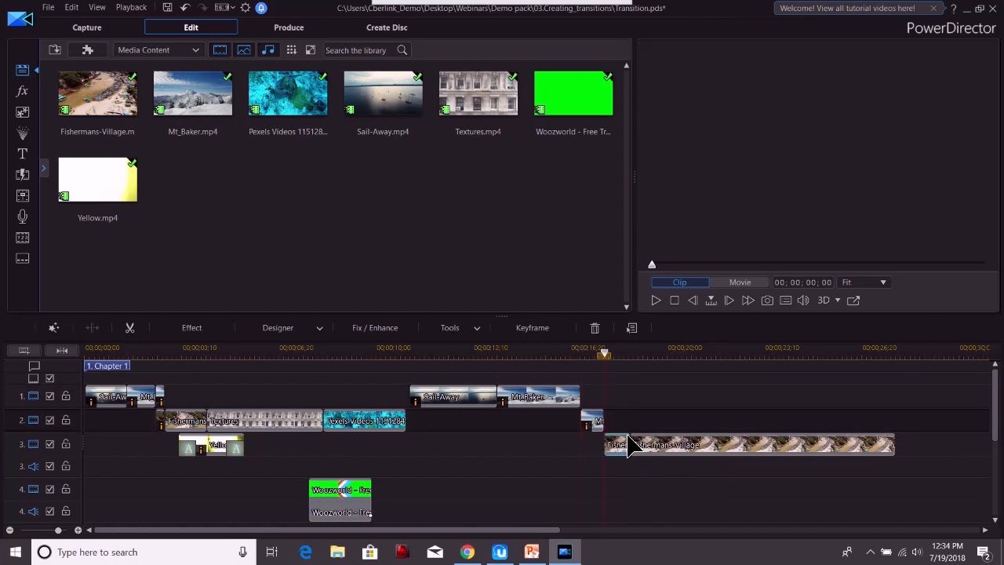
pyautogui.moveTo(631, 439); pyautogui.dragTo(657, 423)
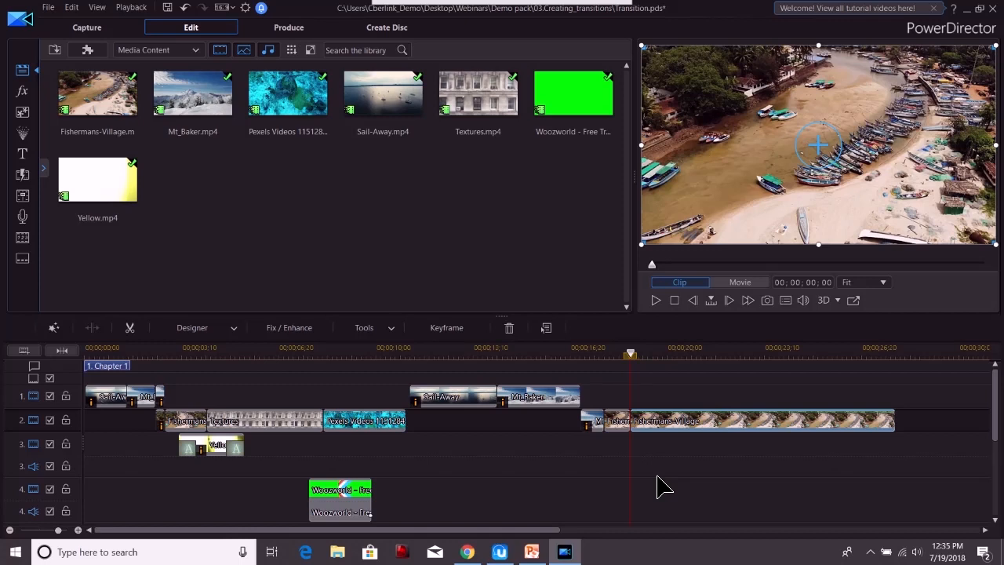
# - Open the keyframe settings for the short Mt_Baker clip on track 2 and set its Y position to 0.600
pyautogui.click(588, 426)
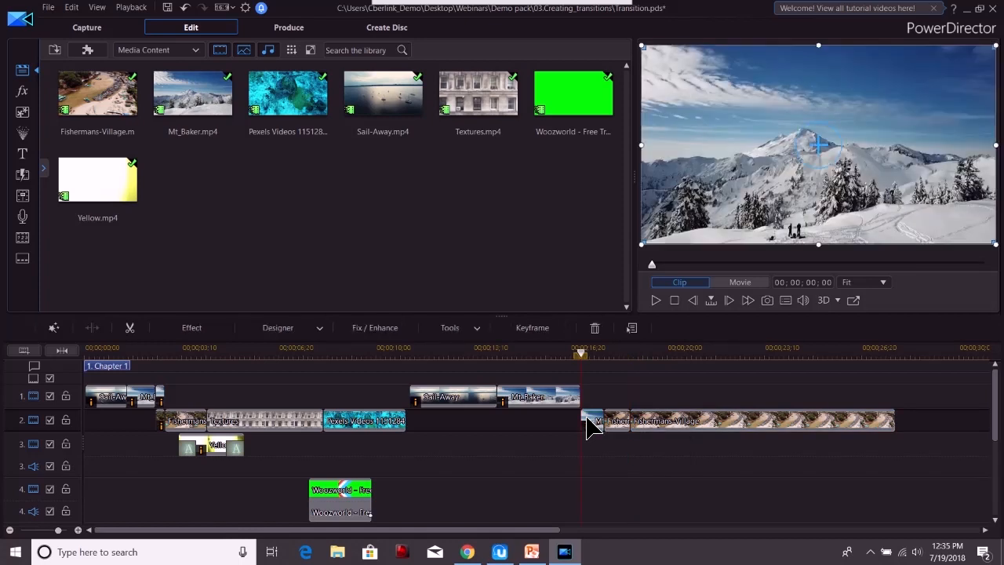
pyautogui.click(532, 327)
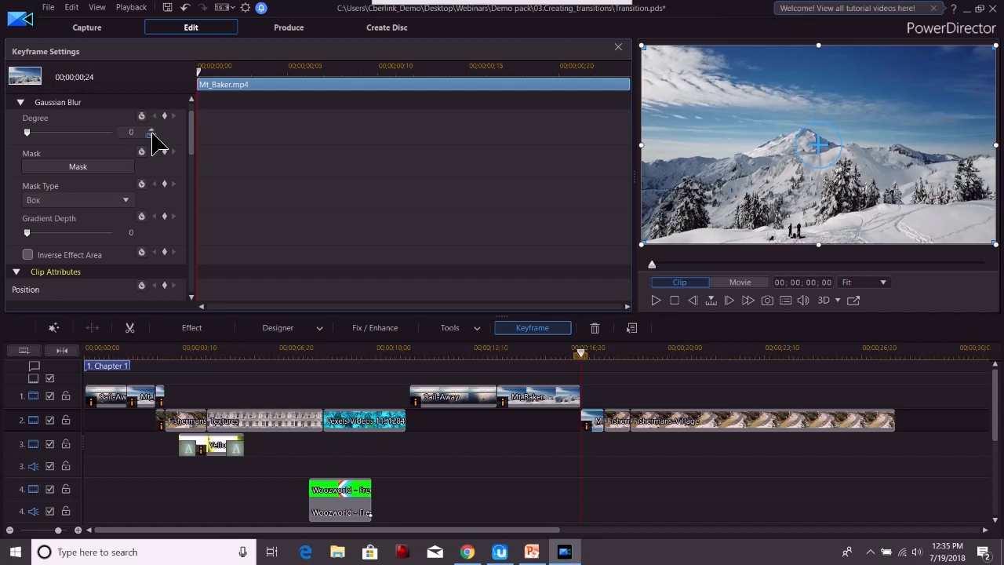
pyautogui.click(21, 102)
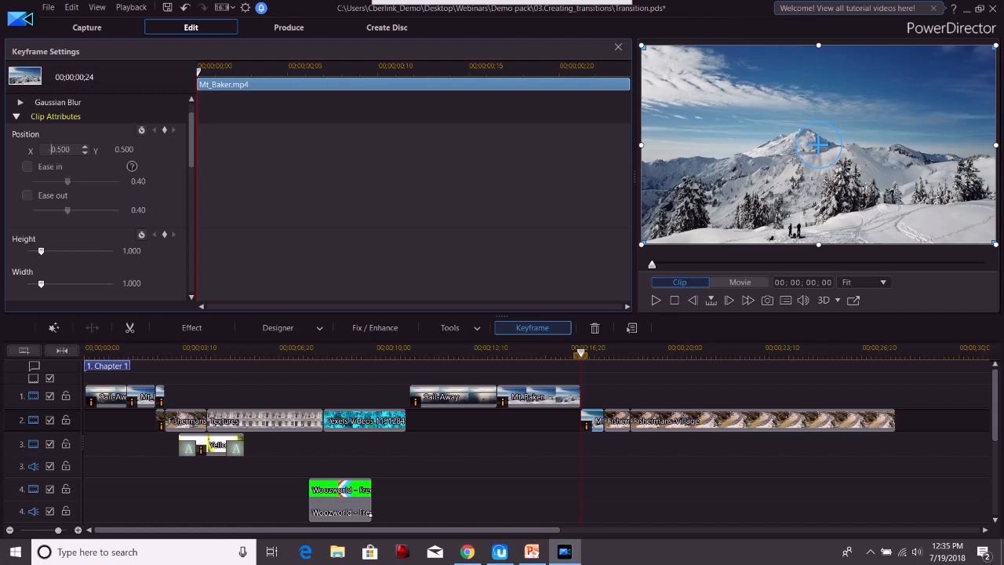
pyautogui.write('-')
pyautogui.click(123, 150)
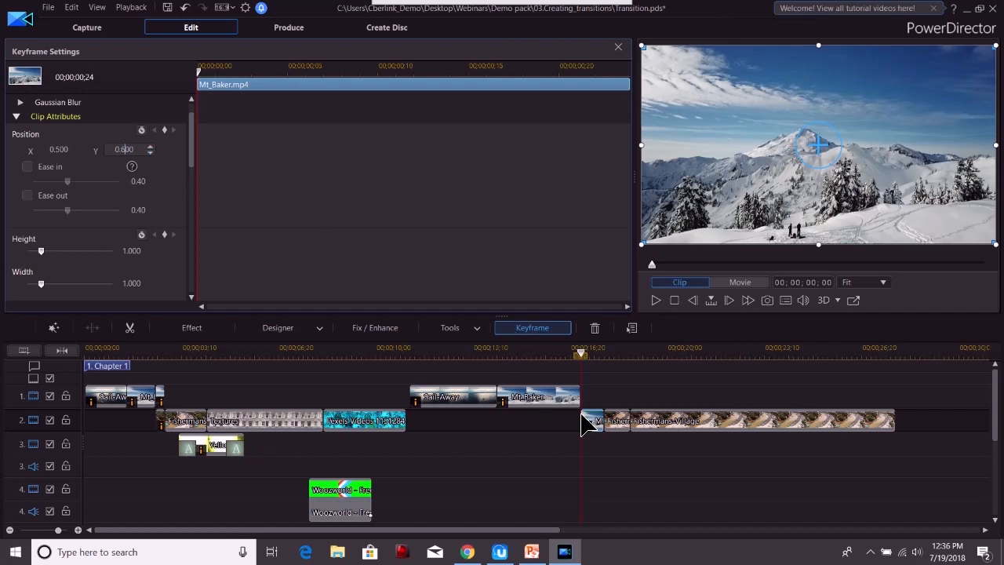
# - Add a position keyframe at 00;00;00;13 in the short Fishermans-Village clip, with X and Y at 0.500
pyautogui.click(620, 427)
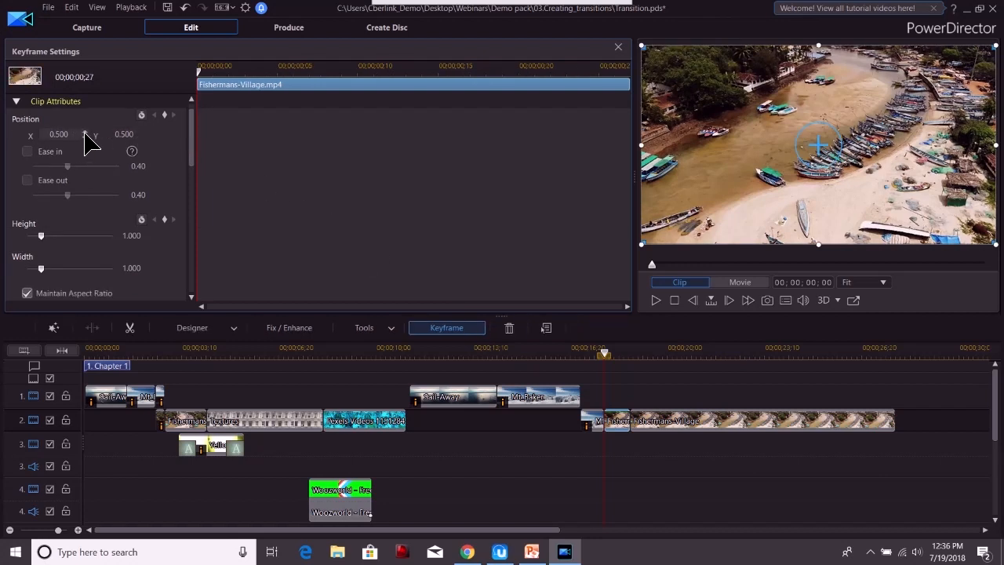
pyautogui.click(51, 134)
pyautogui.click(164, 113)
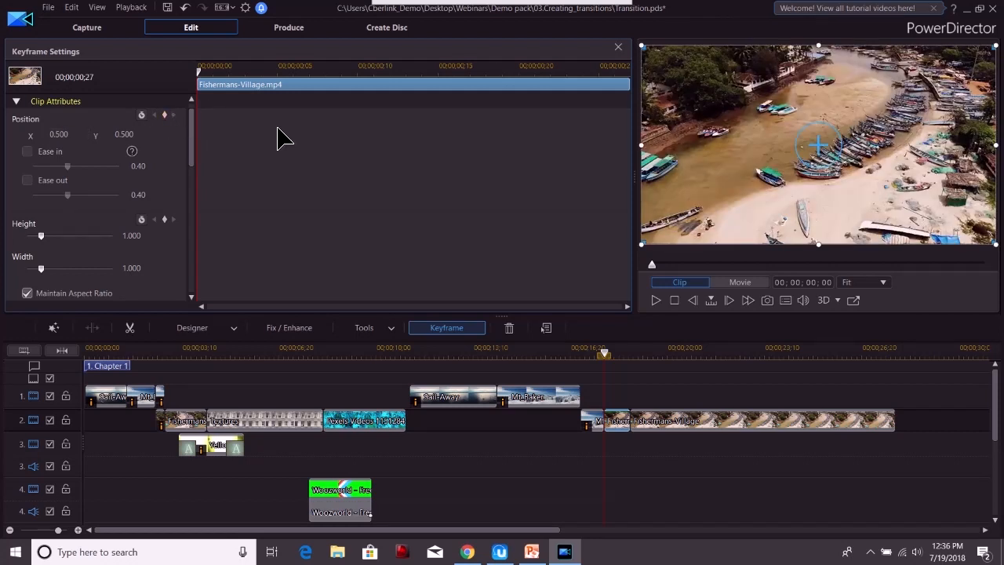
pyautogui.click(406, 83)
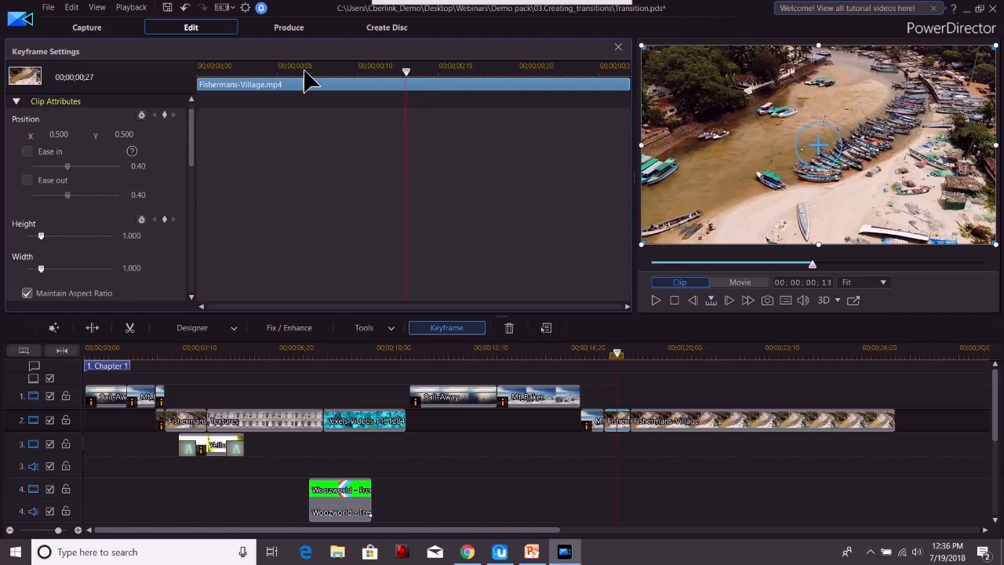
pyautogui.click(165, 116)
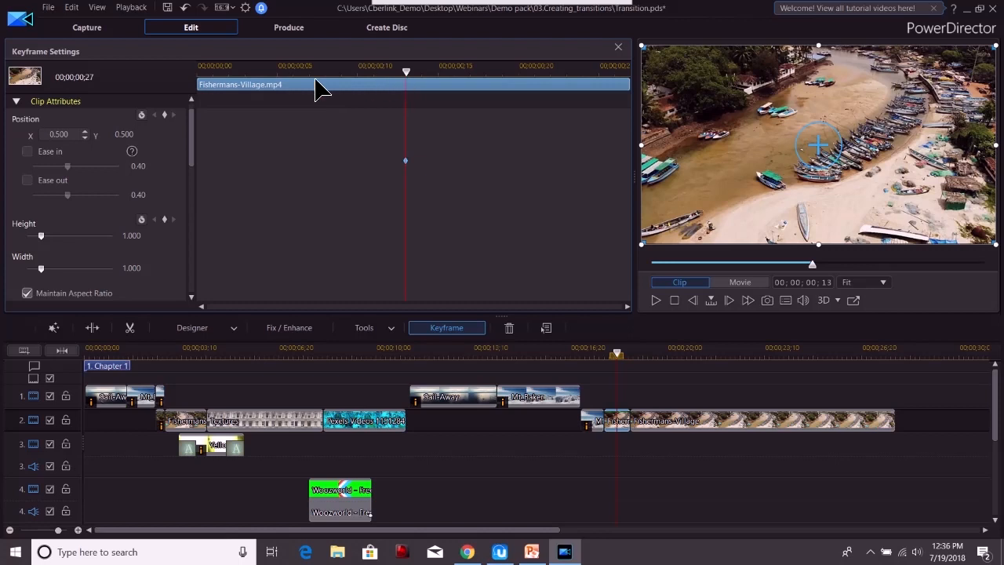
# - Add a position keyframe at the start of the short Fishermans-Village clip and set its X position to -0.500
pyautogui.moveTo(405, 78); pyautogui.dragTo(199, 71)
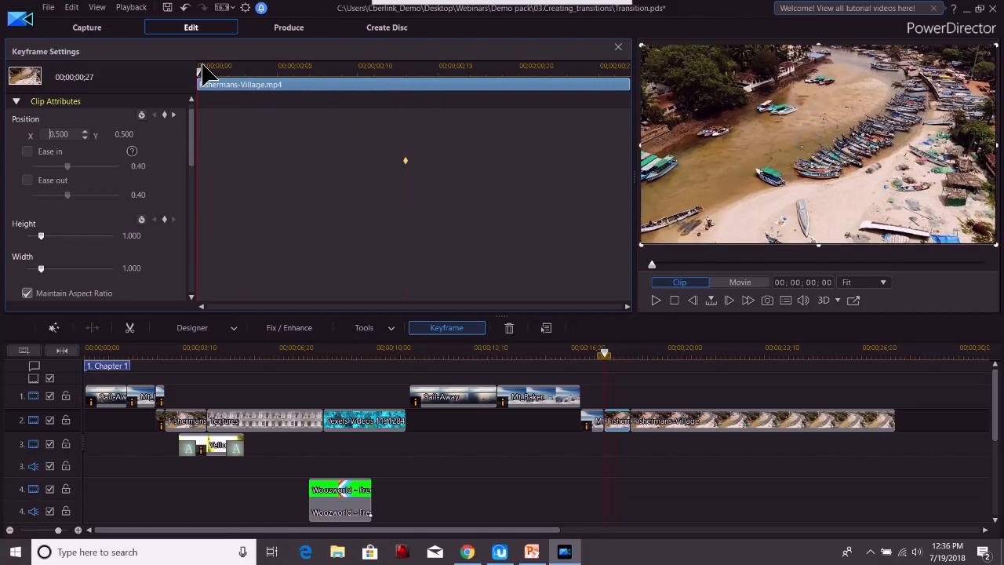
pyautogui.click(165, 116)
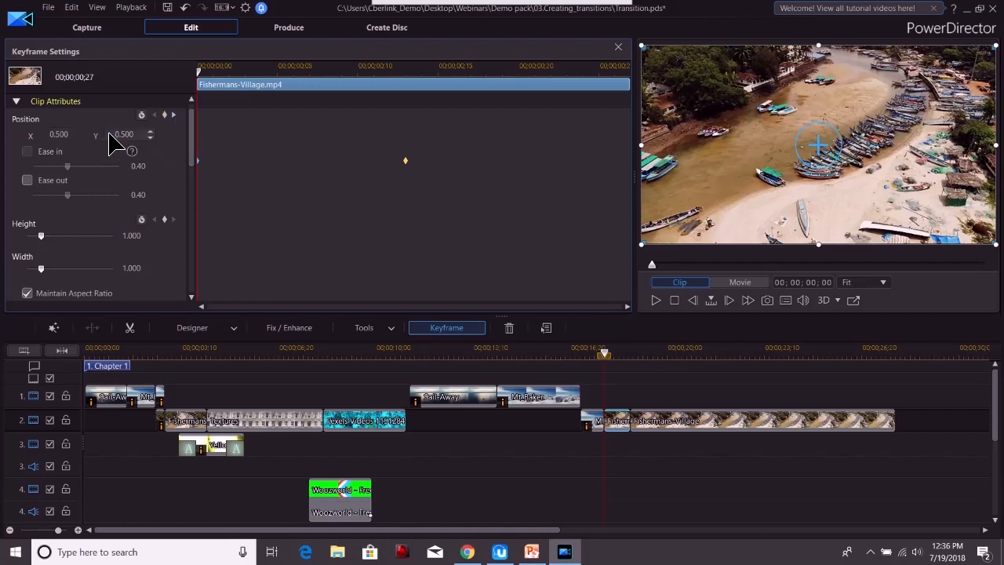
pyautogui.click(49, 136)
pyautogui.write('-')
pyautogui.press('Return')
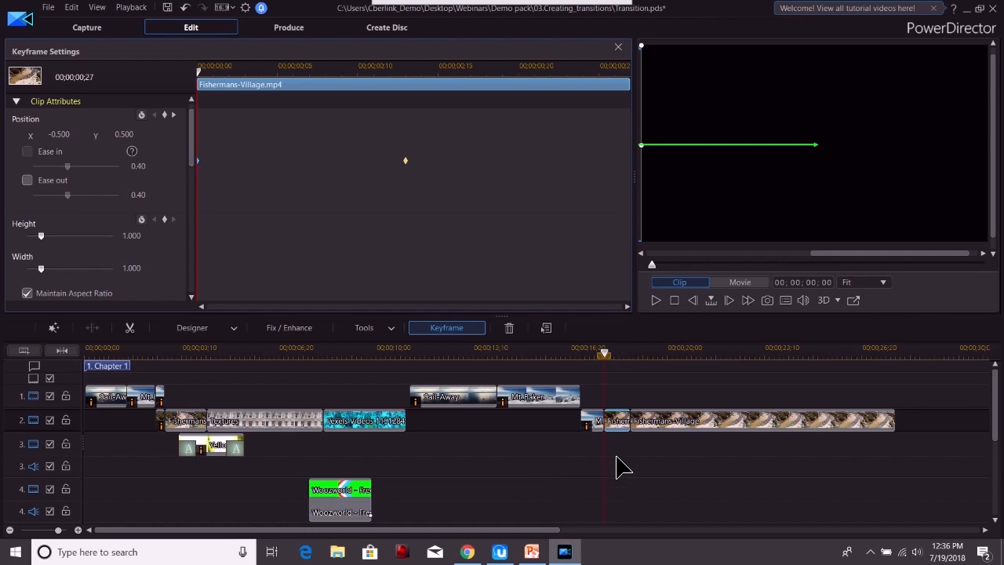
# - Return to the short Mt_Baker clip's keyframe settings and collapse Gaussian Blur to show its position keyframe
pyautogui.click(596, 427)
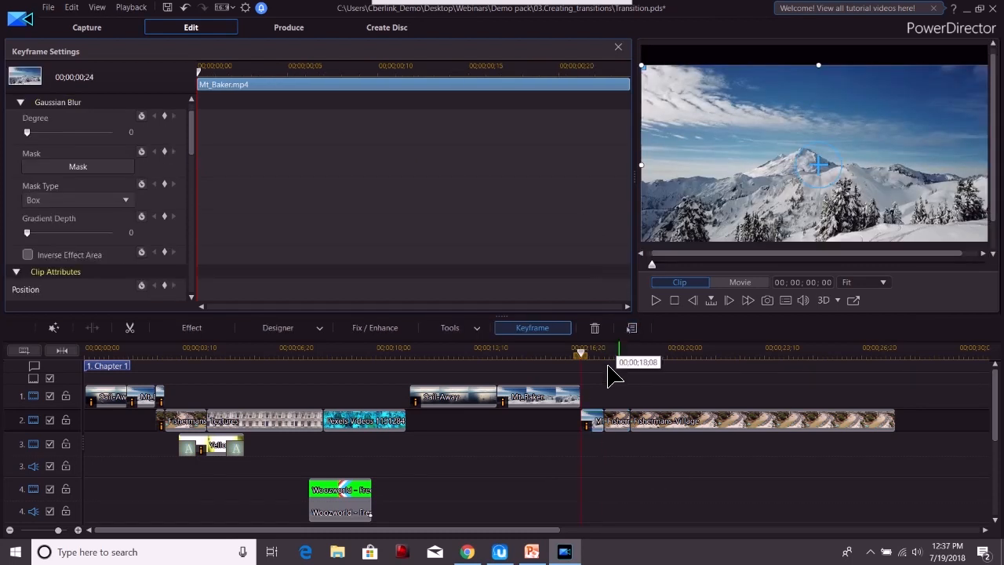
pyautogui.doubleClick(593, 427)
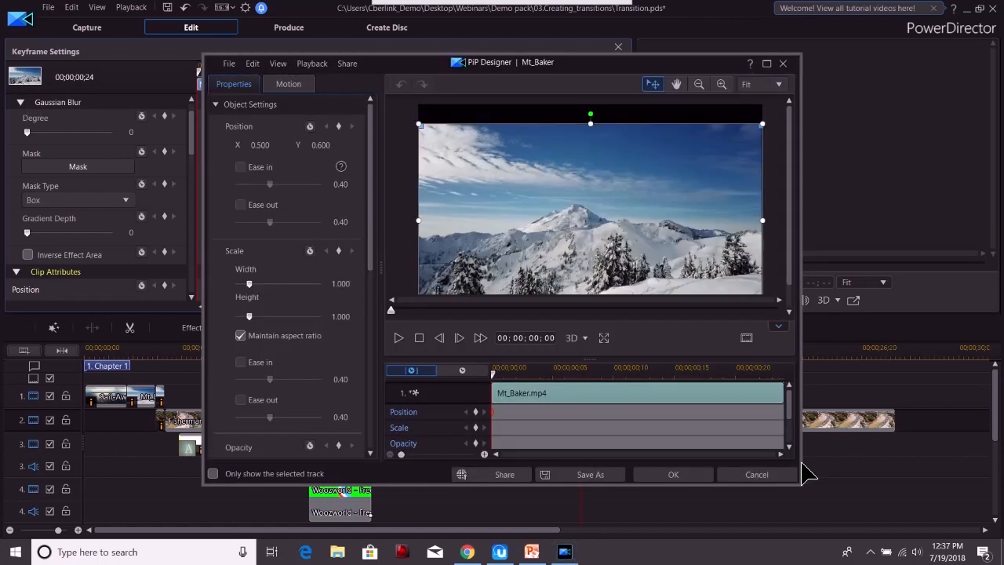
pyautogui.click(773, 473)
pyautogui.click(20, 100)
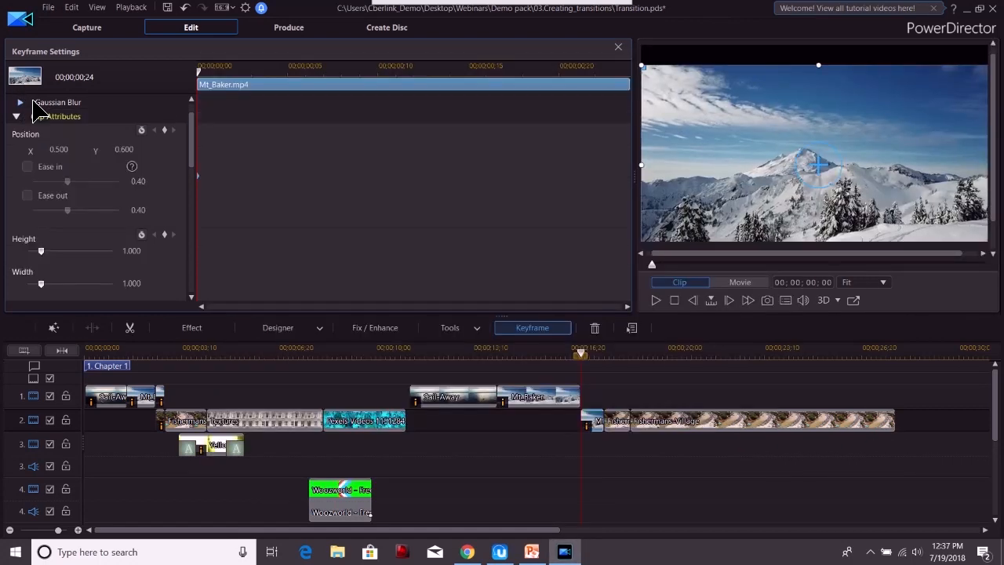
# - Try to delete the position keyframe at the start of the short Mt_Baker clip
pyautogui.click(629, 68)
pyautogui.click(201, 180)
pyautogui.press('Delete')
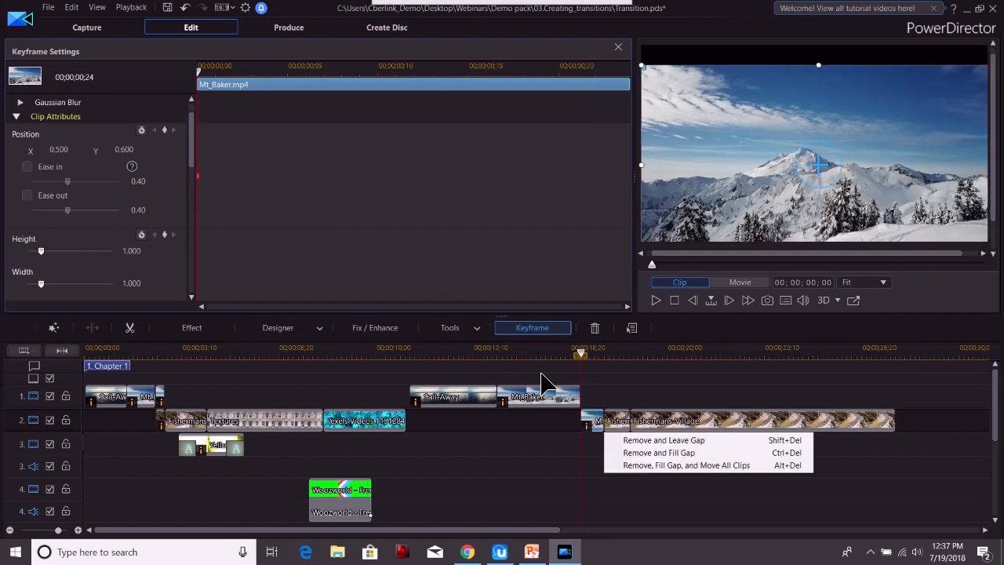
pyautogui.press('Escape')
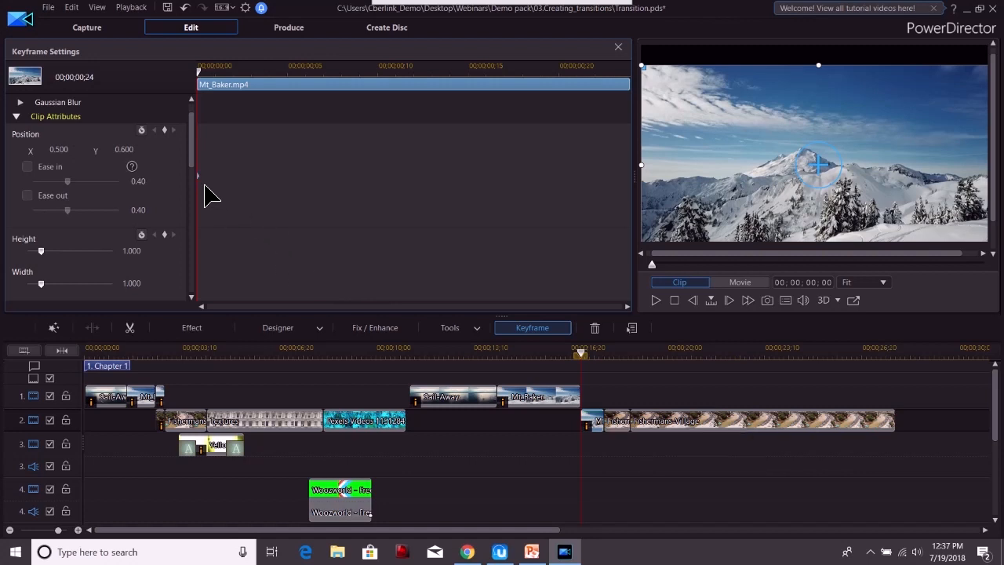
# - Move the Mt_Baker clip's position keyframe from the clip's start to its end at 00;00;00;24
pyautogui.scroll(-3, 203, 185)
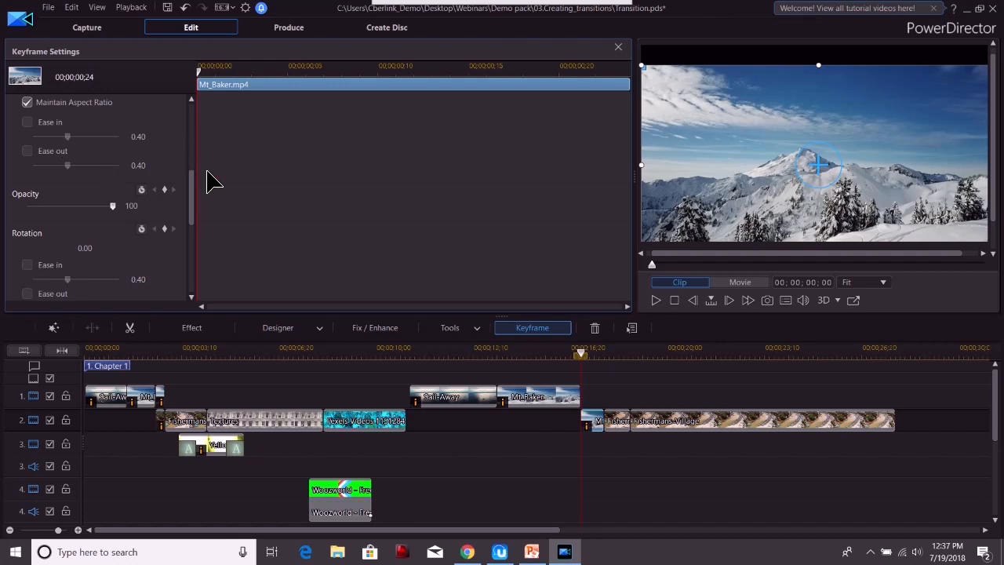
pyautogui.moveTo(197, 209); pyautogui.dragTo(188, 117)
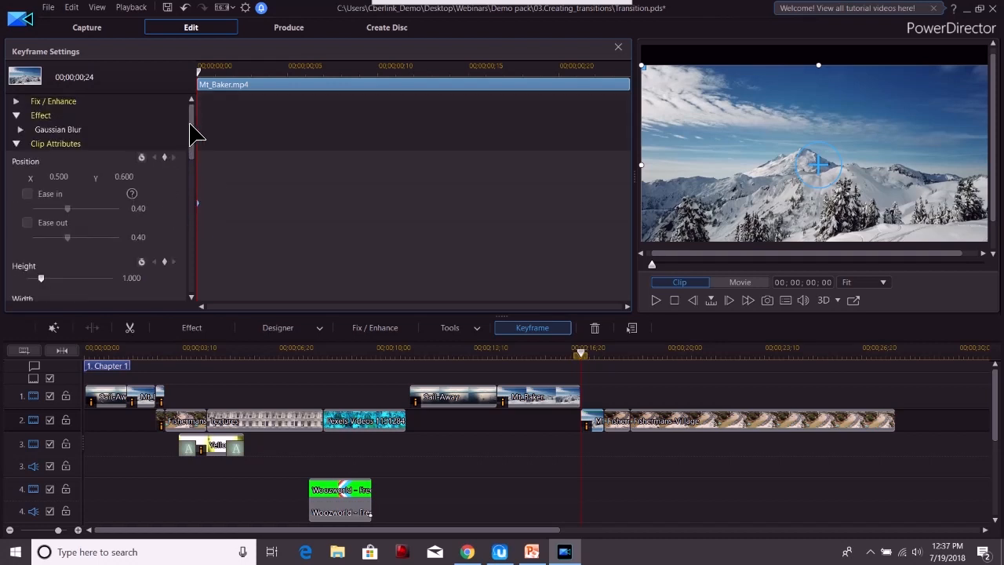
pyautogui.moveTo(200, 212); pyautogui.dragTo(634, 186)
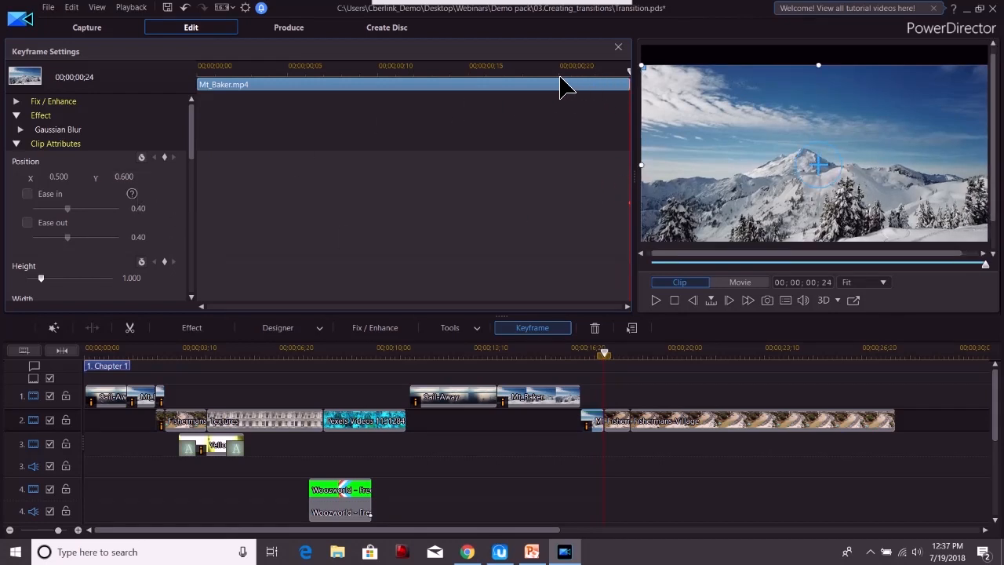
# - Add a position keyframe at 00;00;00;13 in the Mt_Baker clip and set the end keyframe's Y position to 0.500
pyautogui.click(558, 114)
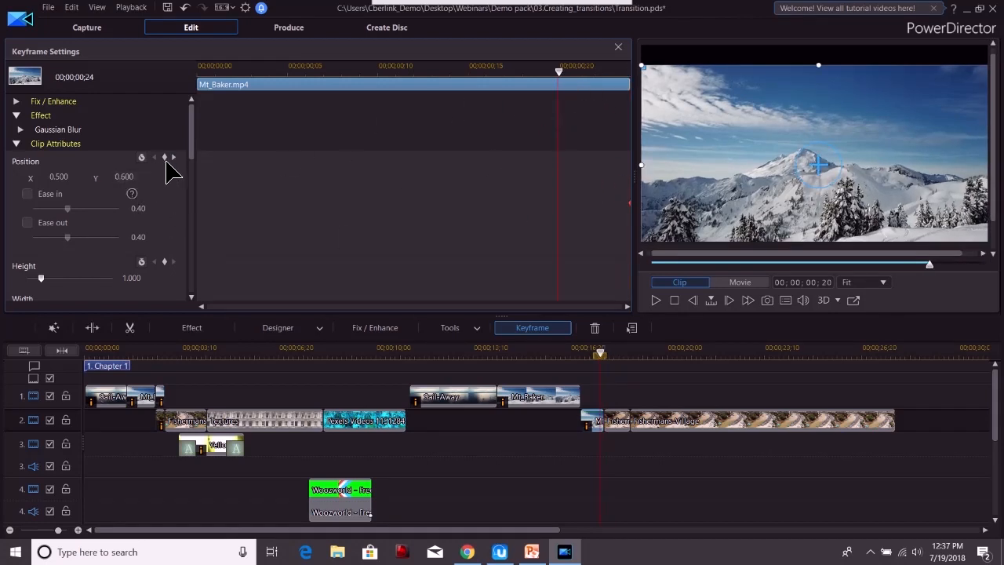
pyautogui.click(432, 83)
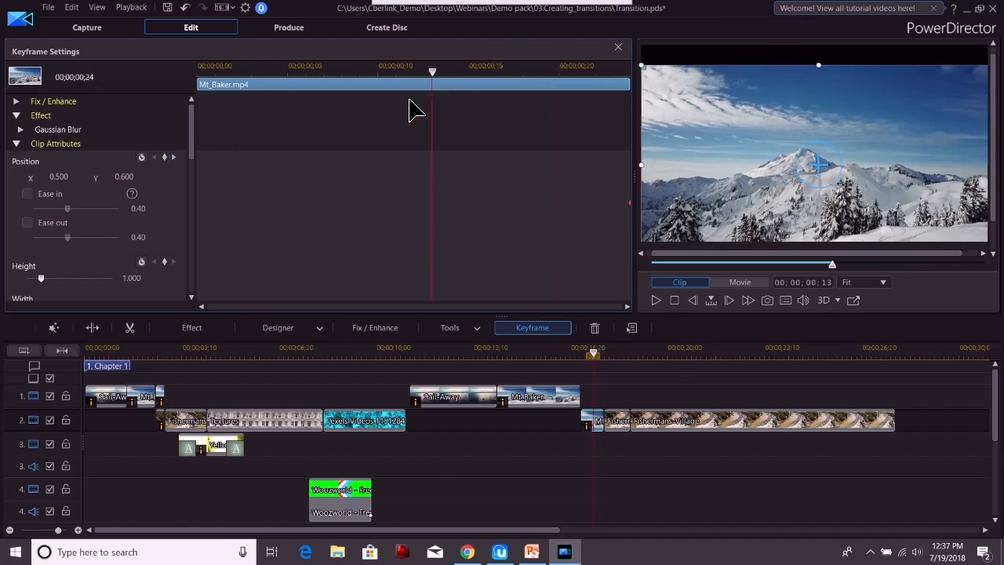
pyautogui.click(165, 157)
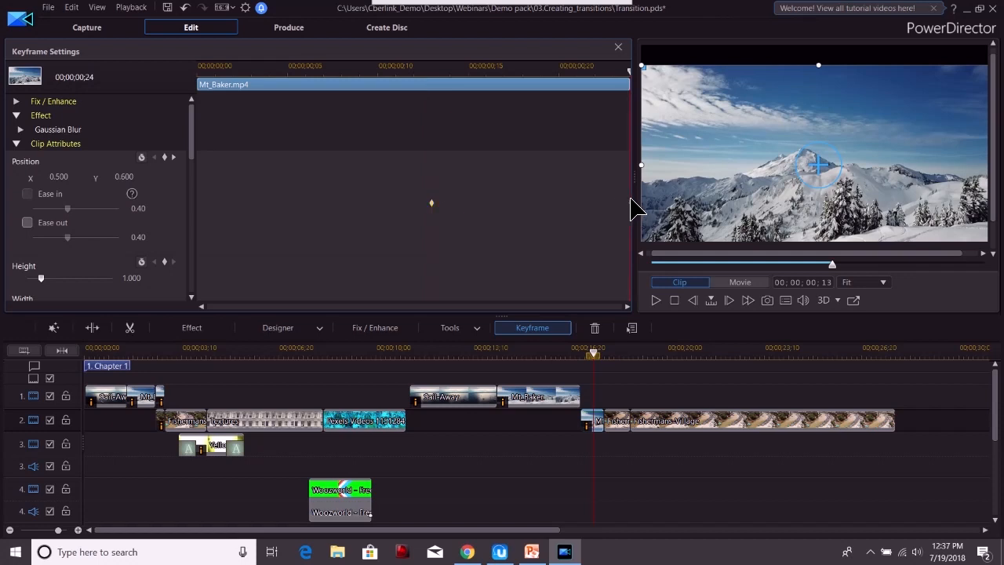
pyautogui.press('space')
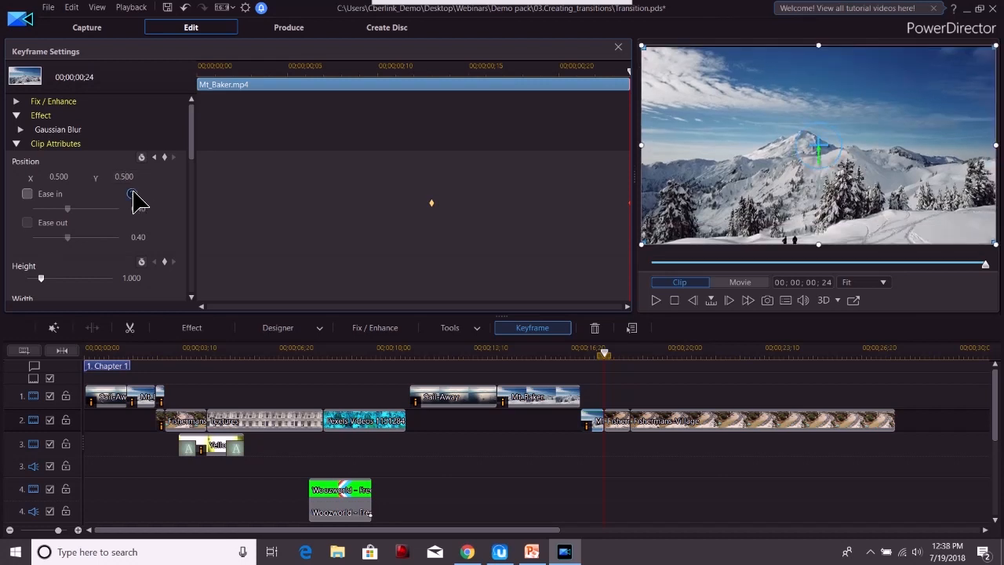
# - Close the keyframe settings and play back the transition from within the longer Mt_Baker clip on track 1
pyautogui.moveTo(563, 356); pyautogui.dragTo(564, 359)
pyautogui.click(565, 375)
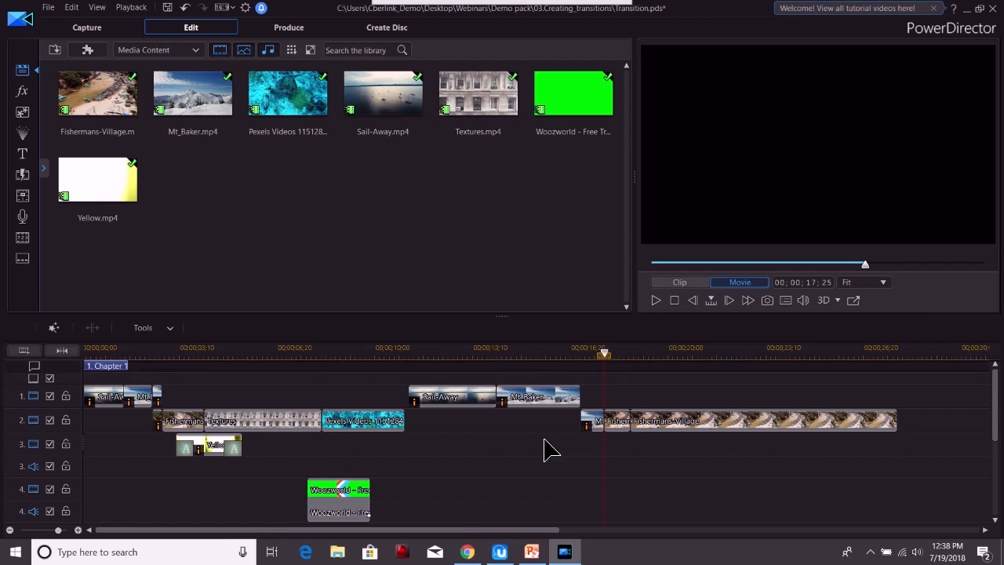
pyautogui.moveTo(644, 452); pyautogui.dragTo(529, 384)
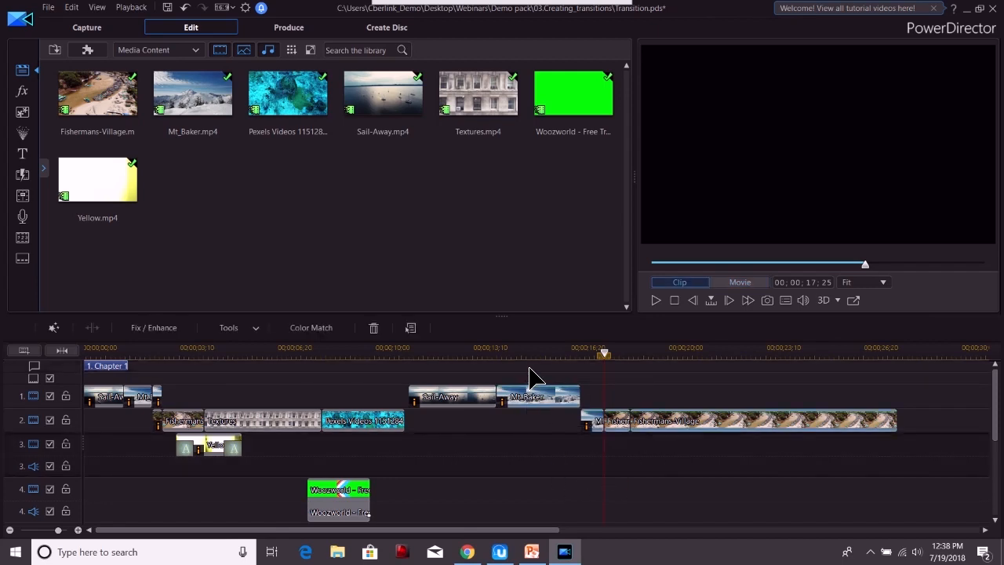
pyautogui.moveTo(604, 353); pyautogui.dragTo(542, 353)
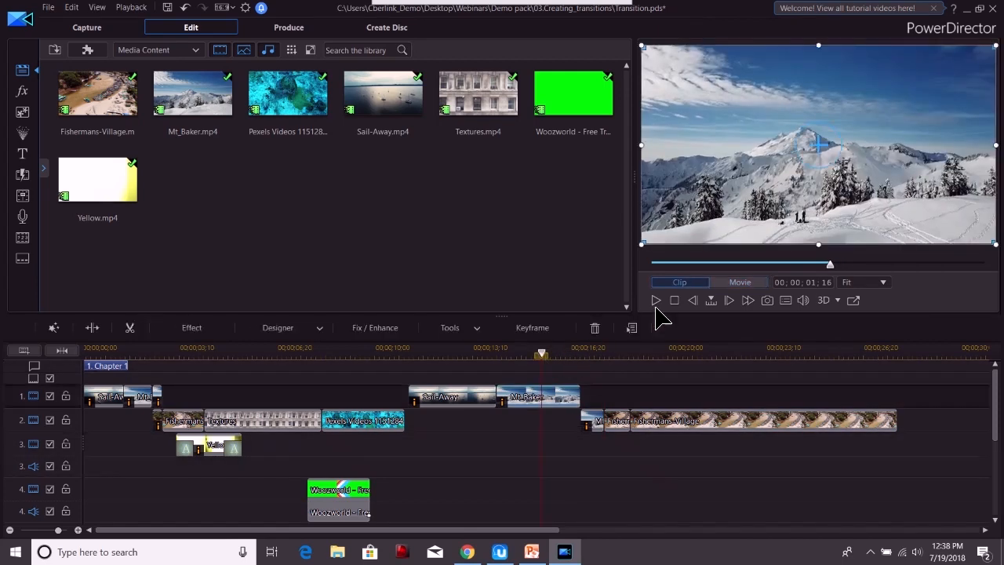
pyautogui.click(656, 300)
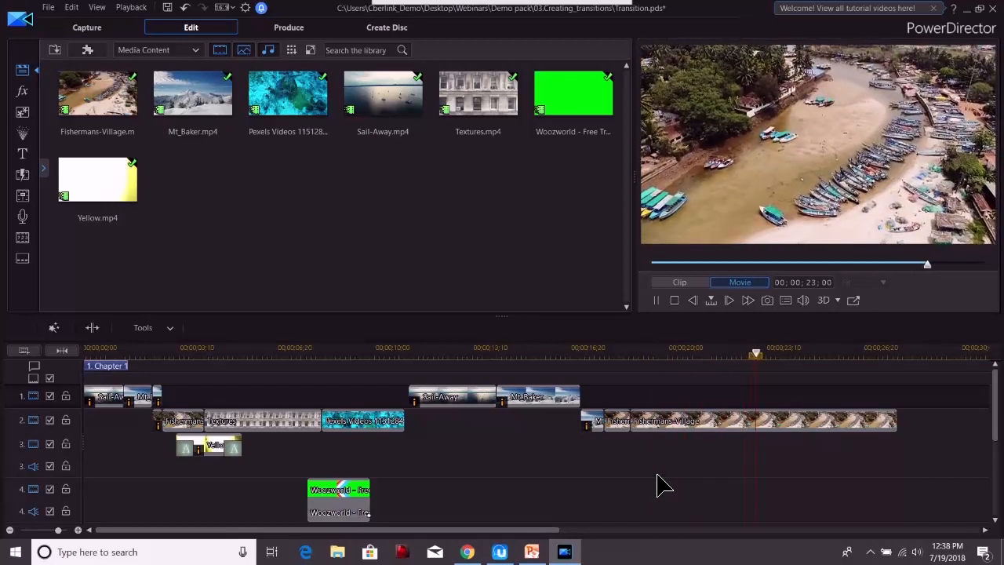
pyautogui.click(675, 300)
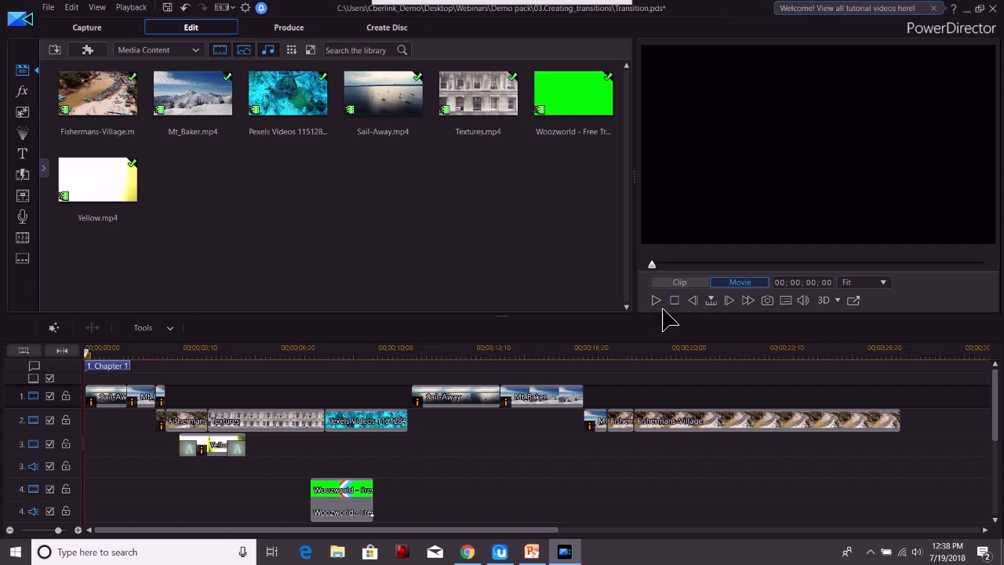
# - Trim the end of the last Fishermans-Village clip on track 2 so that the clip ends at about 00;00;02;26
pyautogui.click(898, 422)
pyautogui.moveTo(900, 422); pyautogui.dragTo(716, 421)
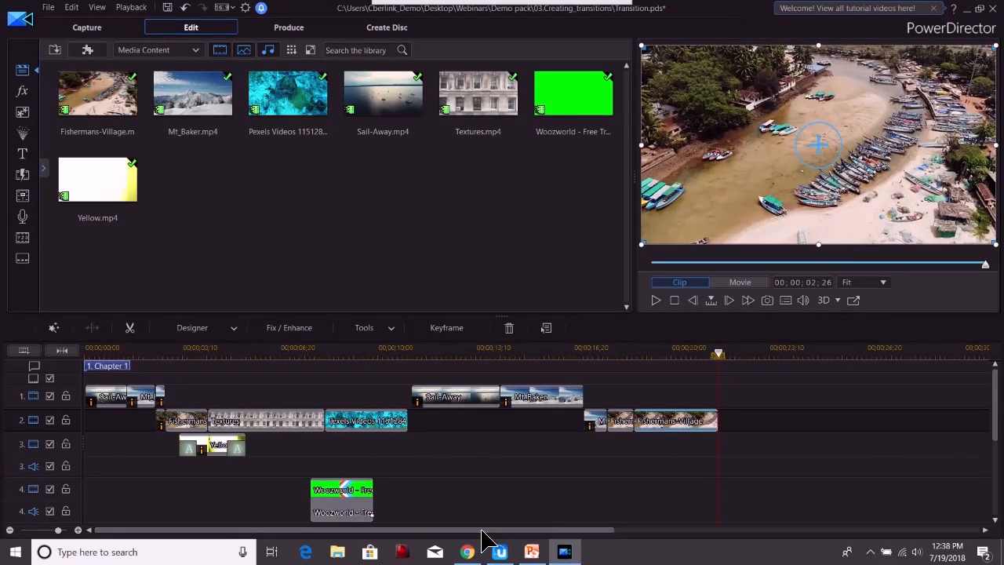
# - Play the movie from the start of the Pexels Videos clip on track 2 and pause within that clip
pyautogui.click(368, 427)
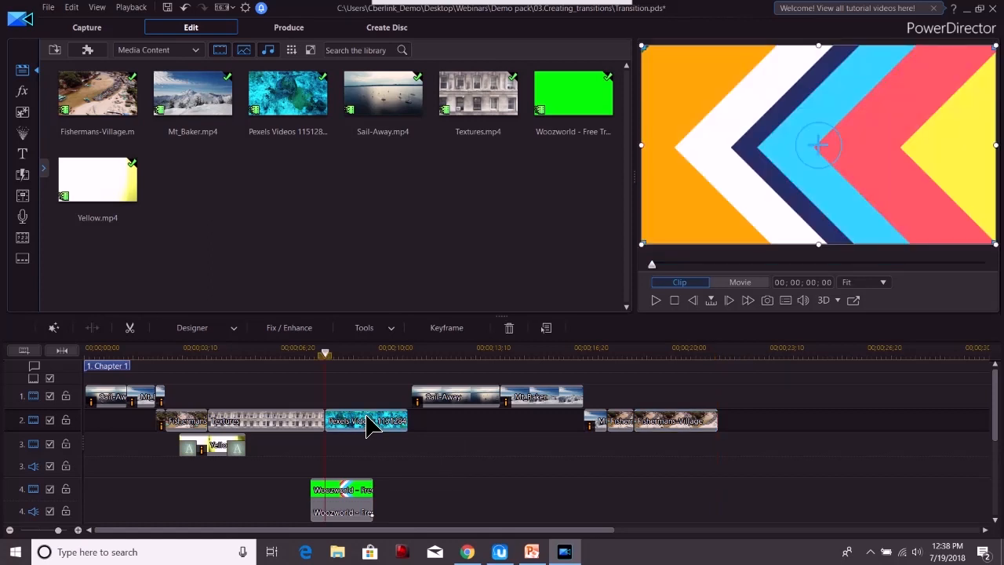
pyautogui.click(656, 301)
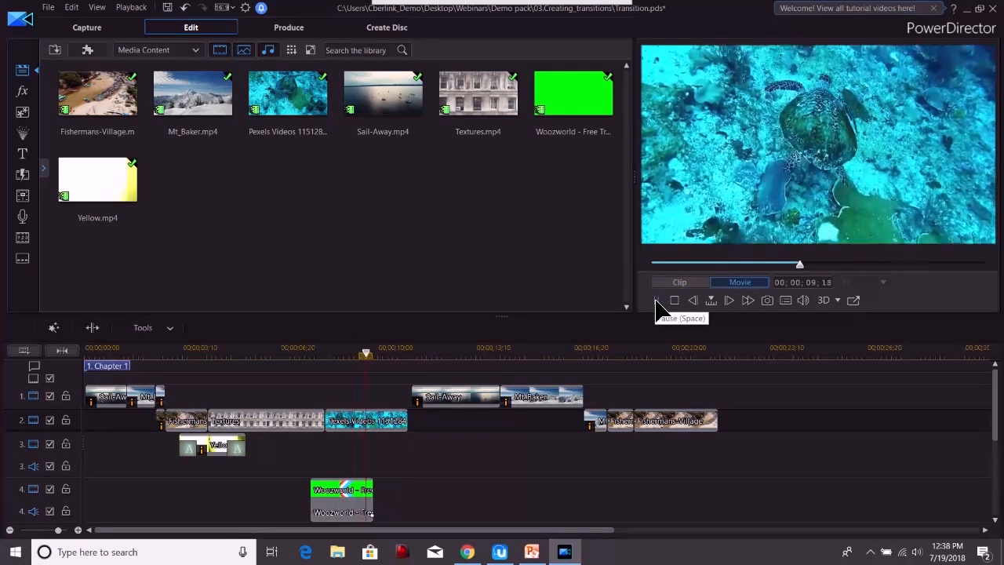
pyautogui.click(657, 301)
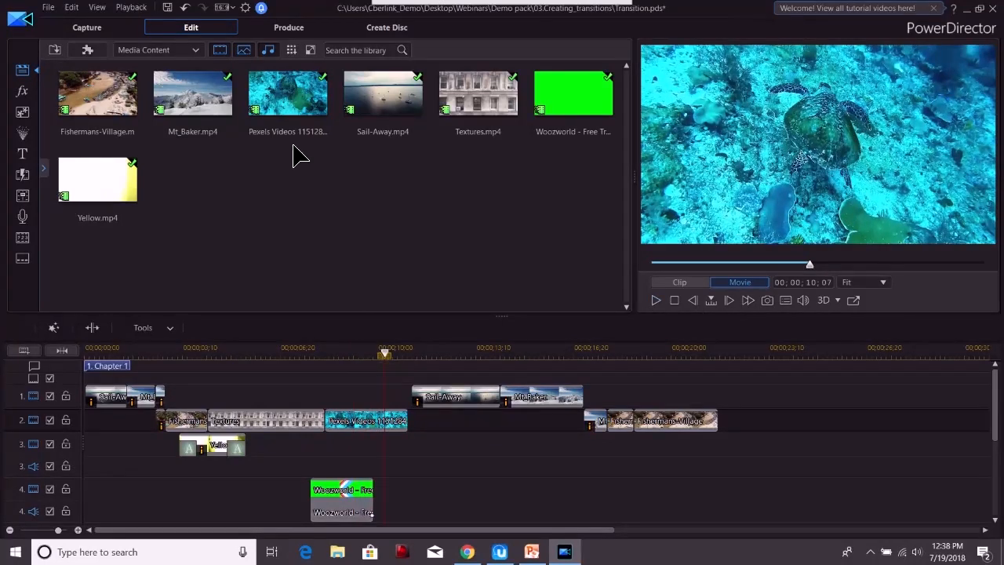
# - Add the Pexels Videos clip after the last Fishermans-Village clip on track 2 and trim its length to about 00;00;04;04
pyautogui.moveTo(291, 105); pyautogui.dragTo(727, 428)
pyautogui.moveTo(721, 435); pyautogui.dragTo(722, 434)
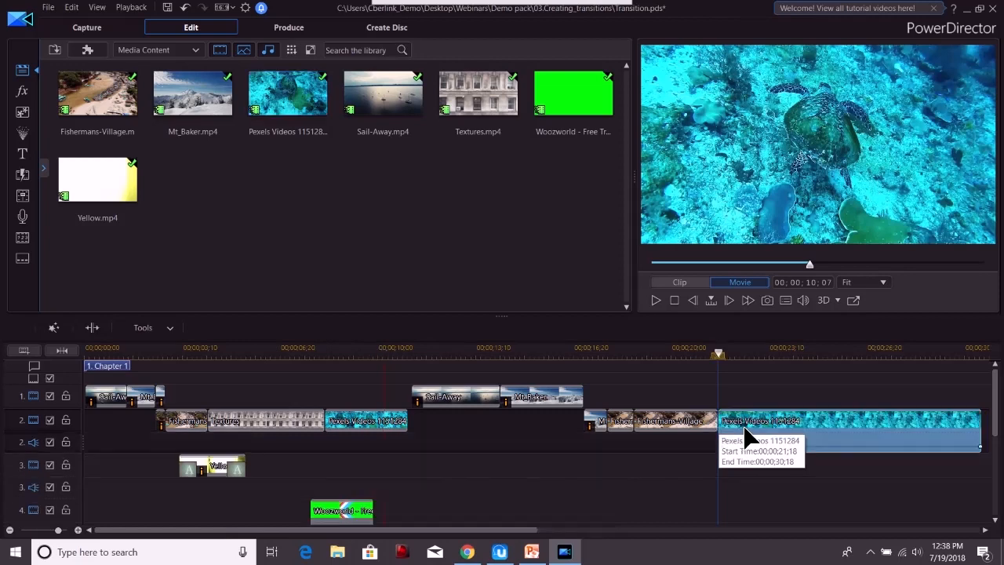
pyautogui.moveTo(984, 431); pyautogui.dragTo(841, 436)
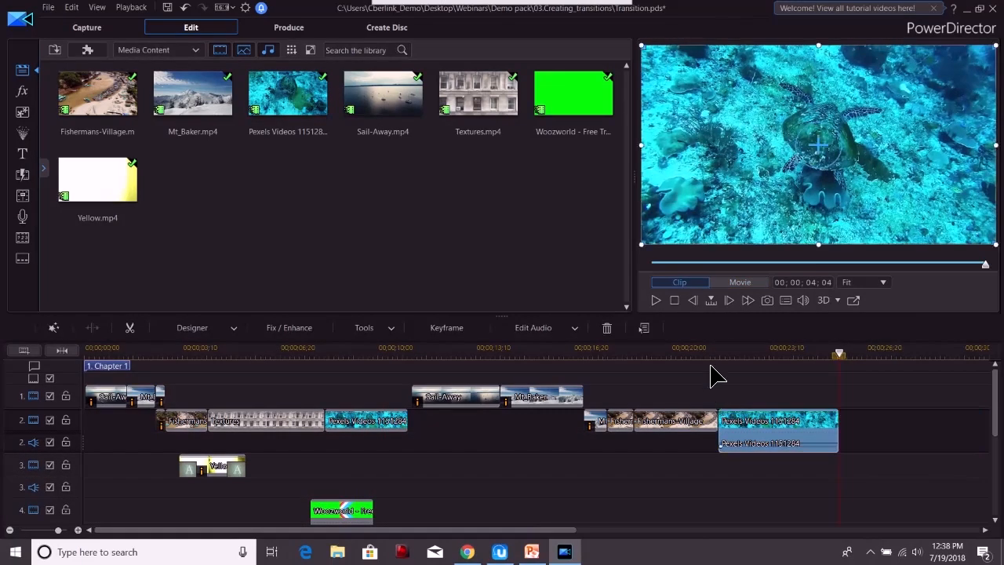
# - Place the Woozworld - Free Transition clip on track 4 over the cut between Fishermans-Village and Pexels Videos, and play back the transition
pyautogui.moveTo(549, 82); pyautogui.dragTo(724, 515)
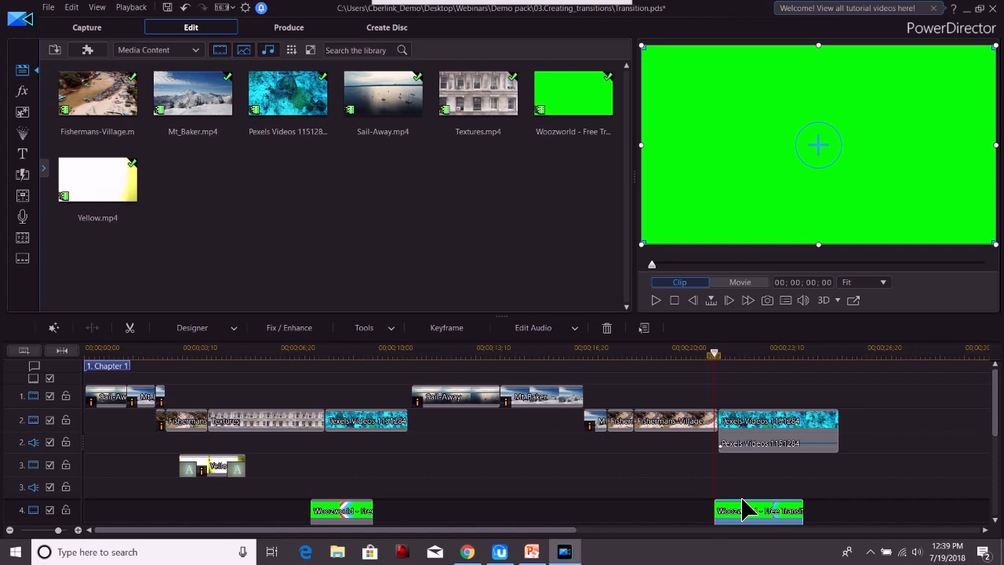
pyautogui.click(656, 299)
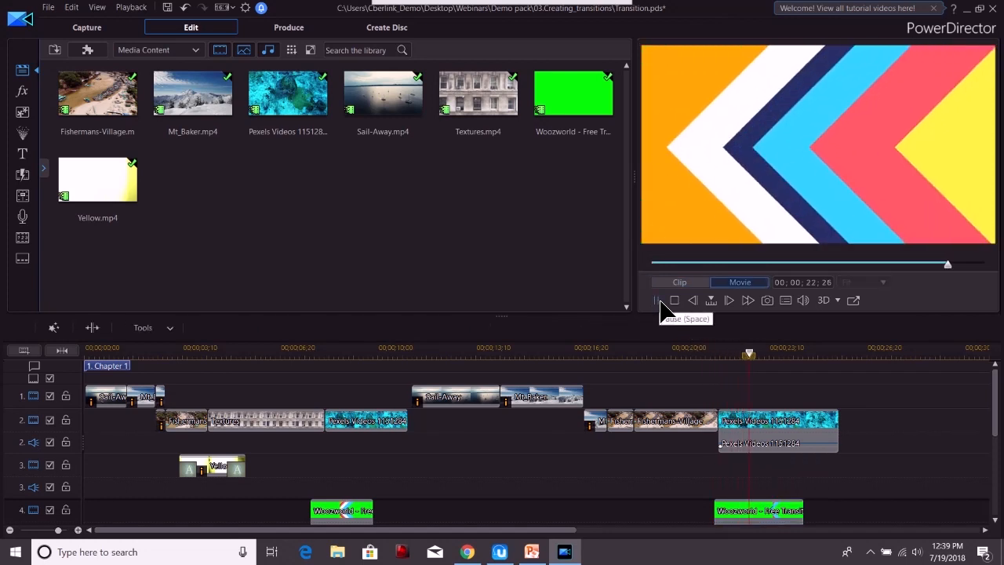
pyautogui.click(660, 302)
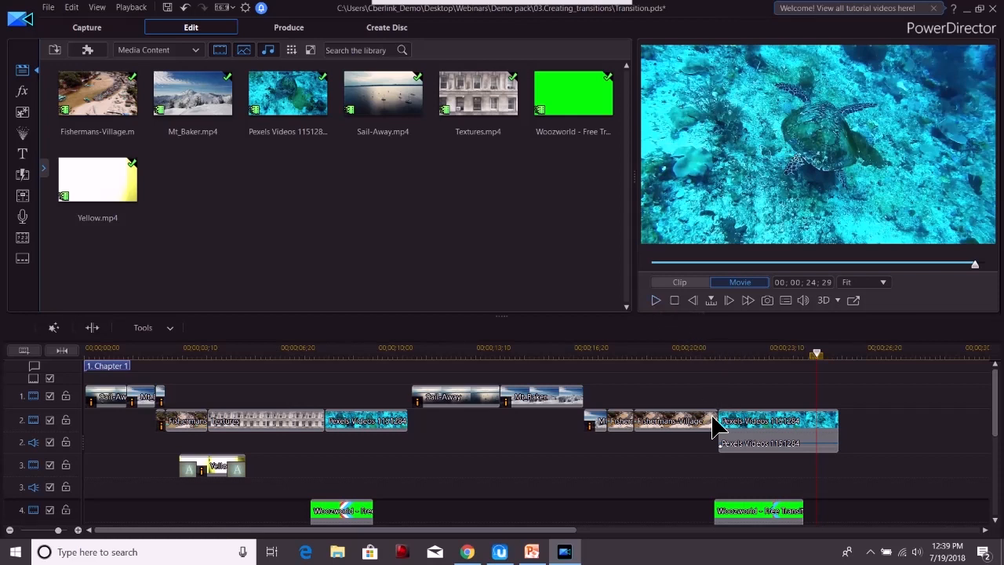
pyautogui.click(744, 514)
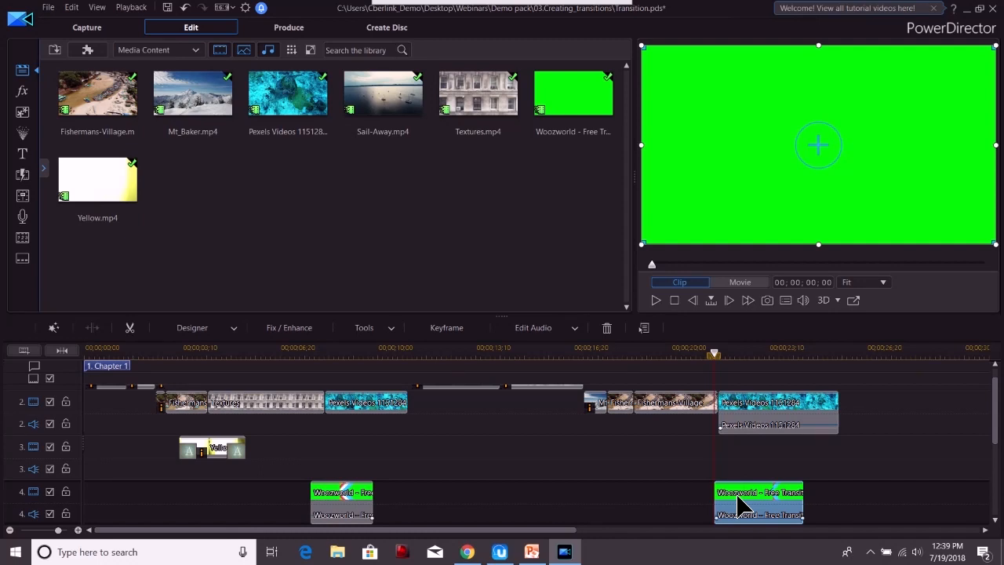
pyautogui.click(388, 329)
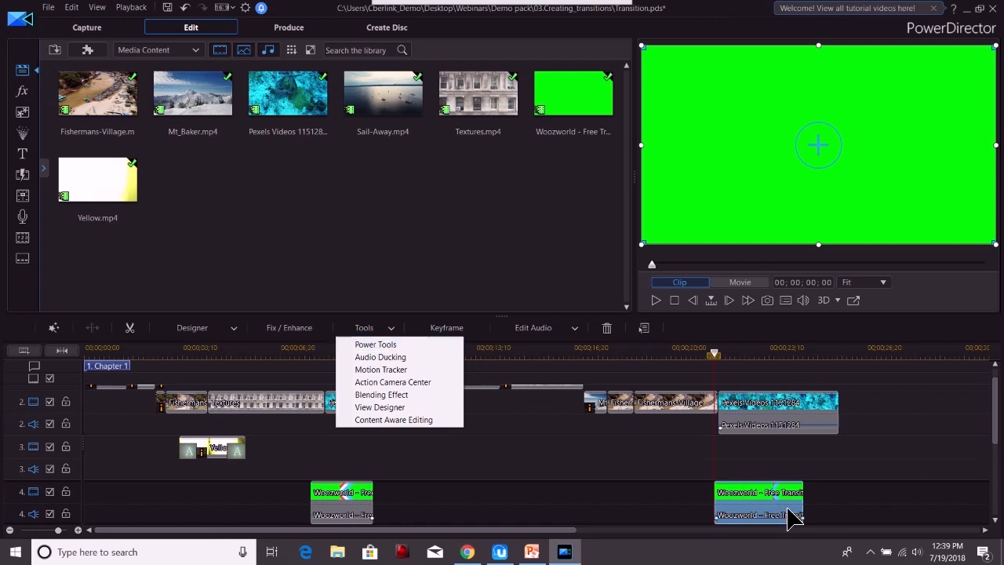
pyautogui.rightClick(751, 506)
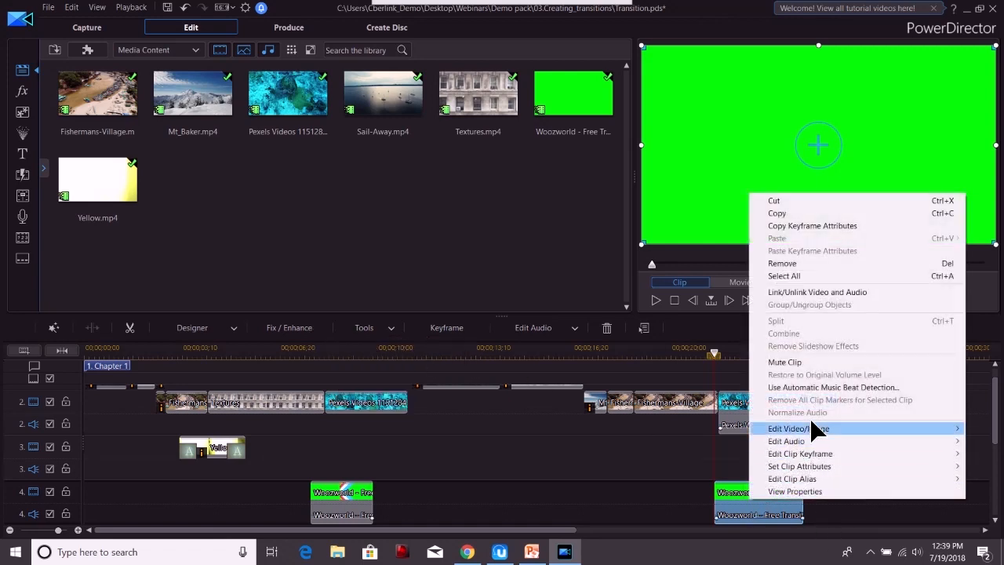
pyautogui.moveTo(811, 432)
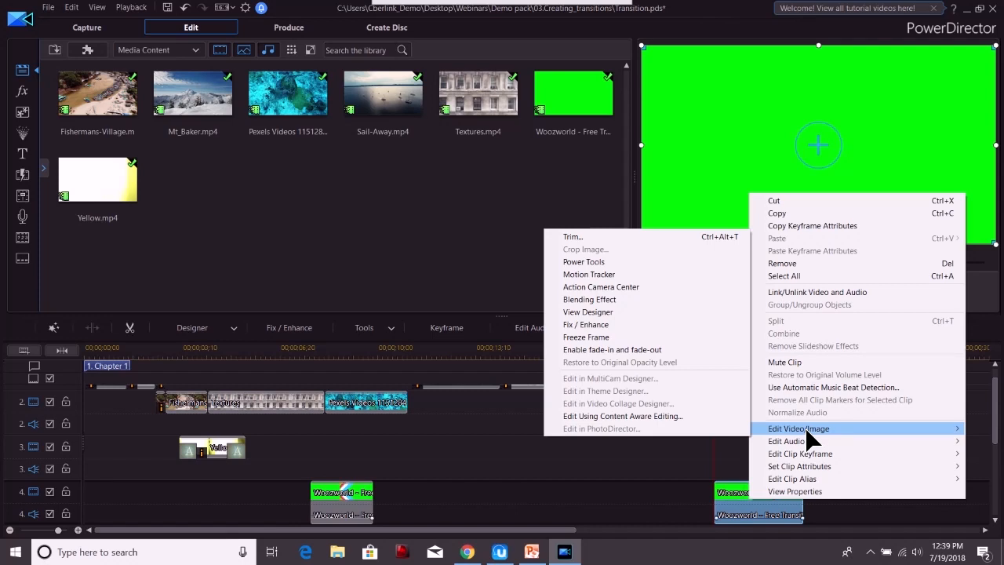
pyautogui.click(636, 299)
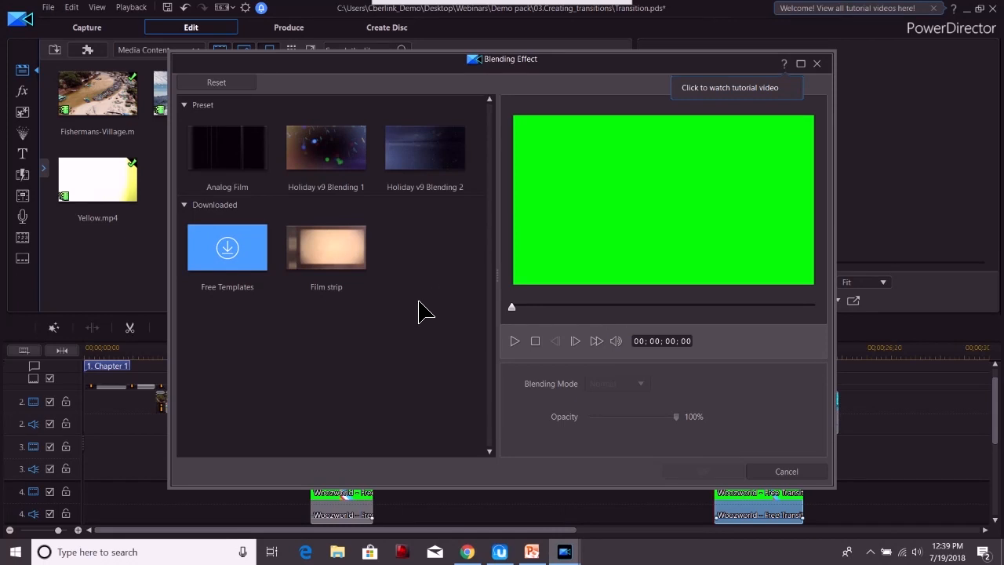
pyautogui.click(784, 472)
pyautogui.click(747, 497)
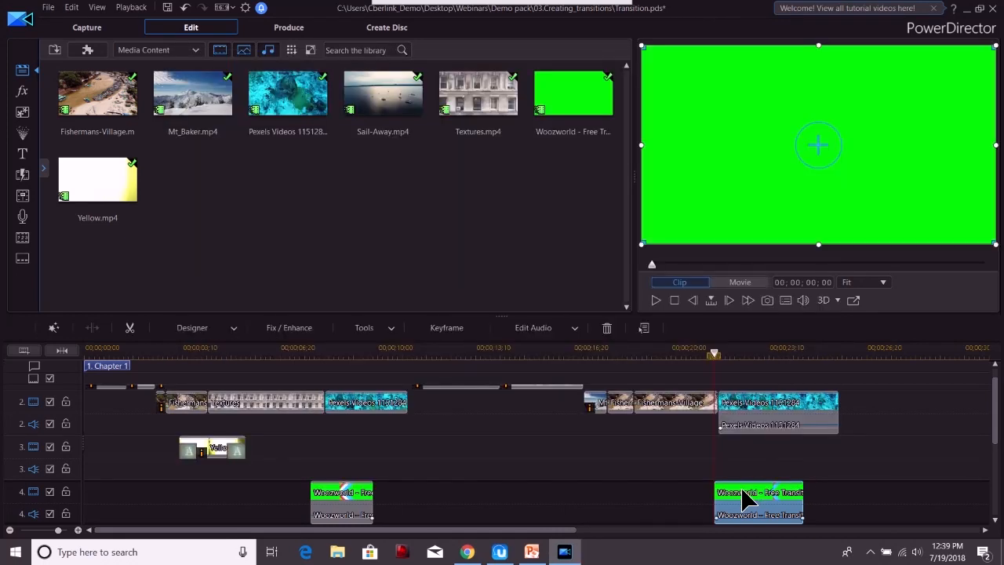
pyautogui.doubleClick(748, 496)
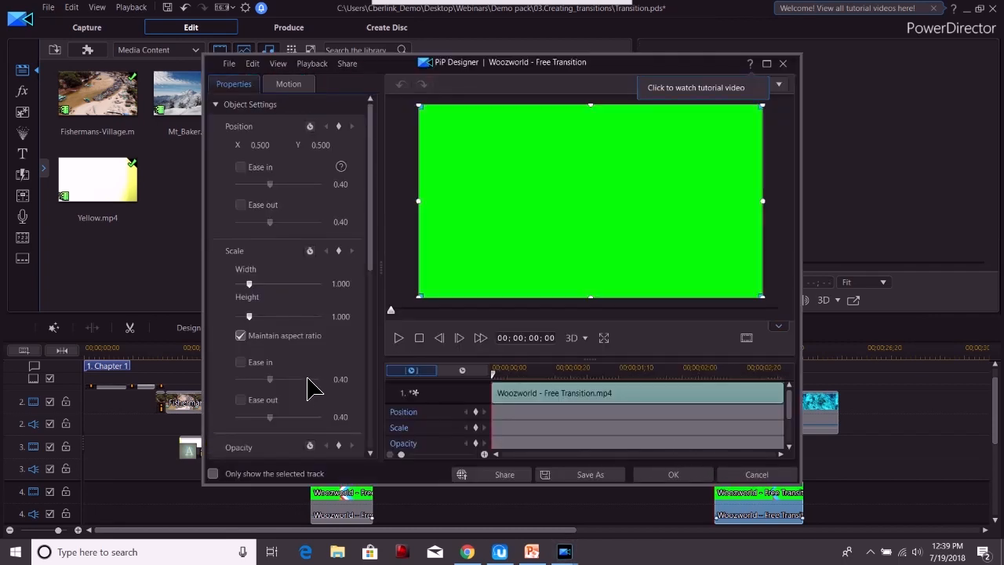
pyautogui.click(755, 475)
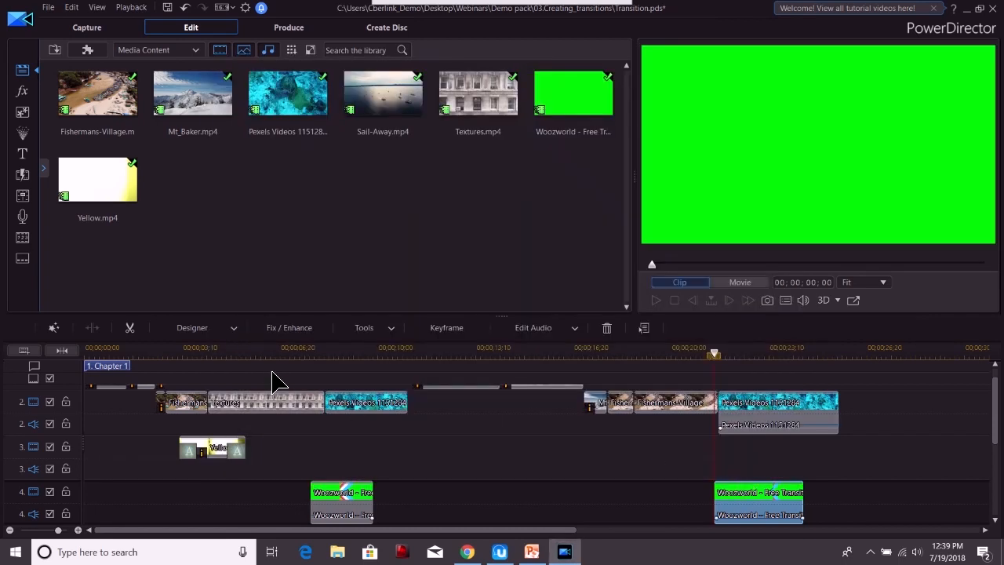
pyautogui.click(377, 338)
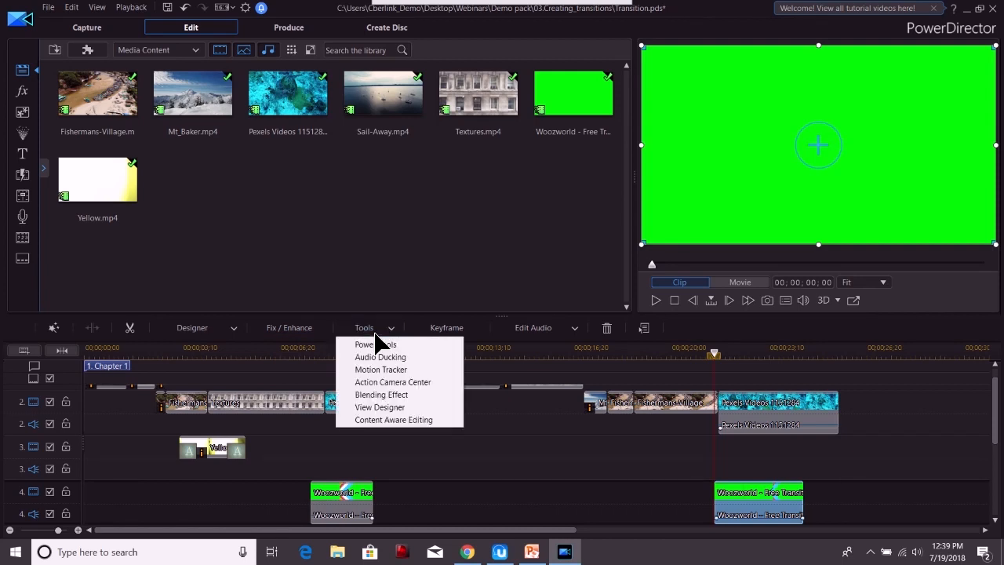
pyautogui.click(401, 395)
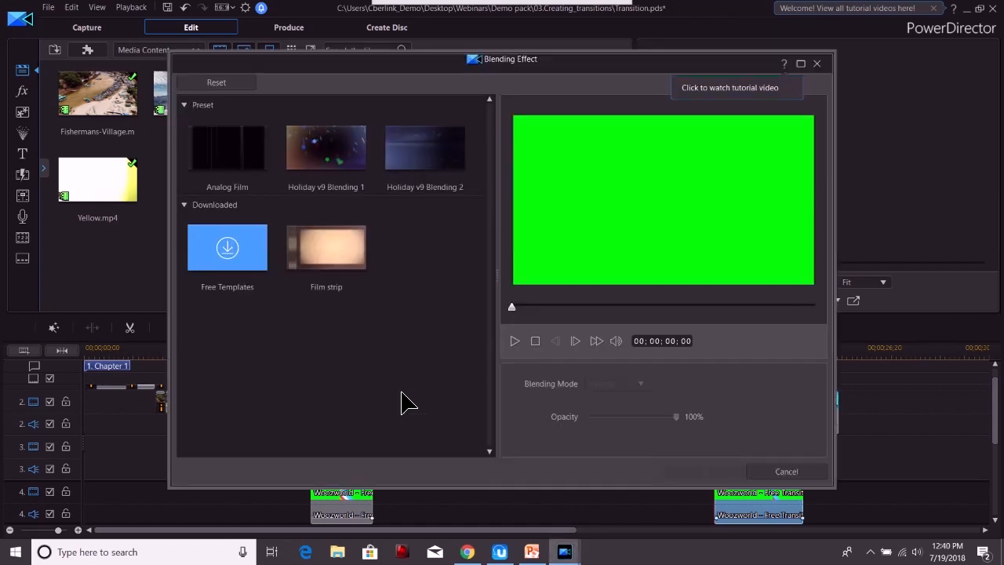
pyautogui.click(780, 472)
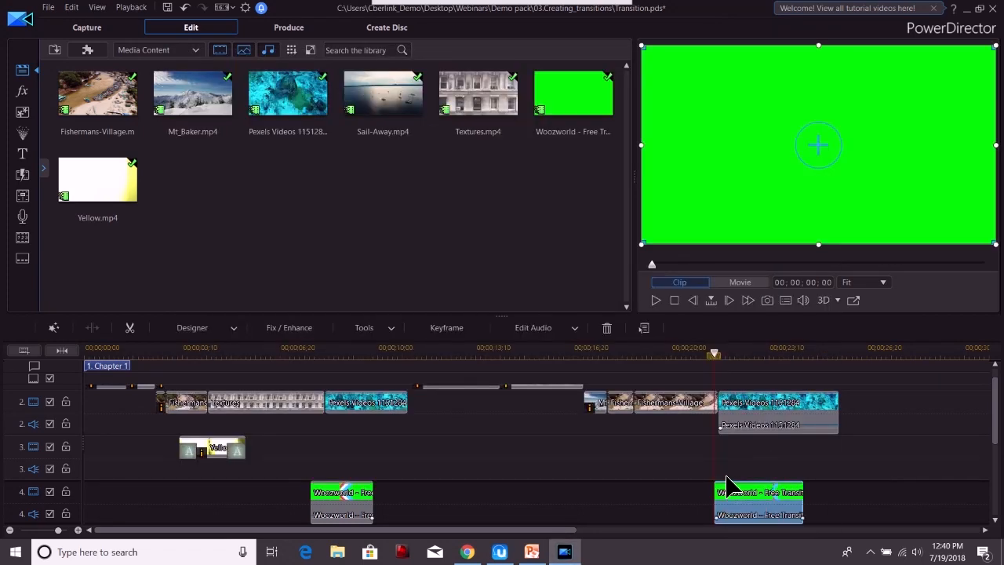
# - Examine the earlier Woozworld clip's settings in PiP Designer and close it without changes
pyautogui.click(745, 494)
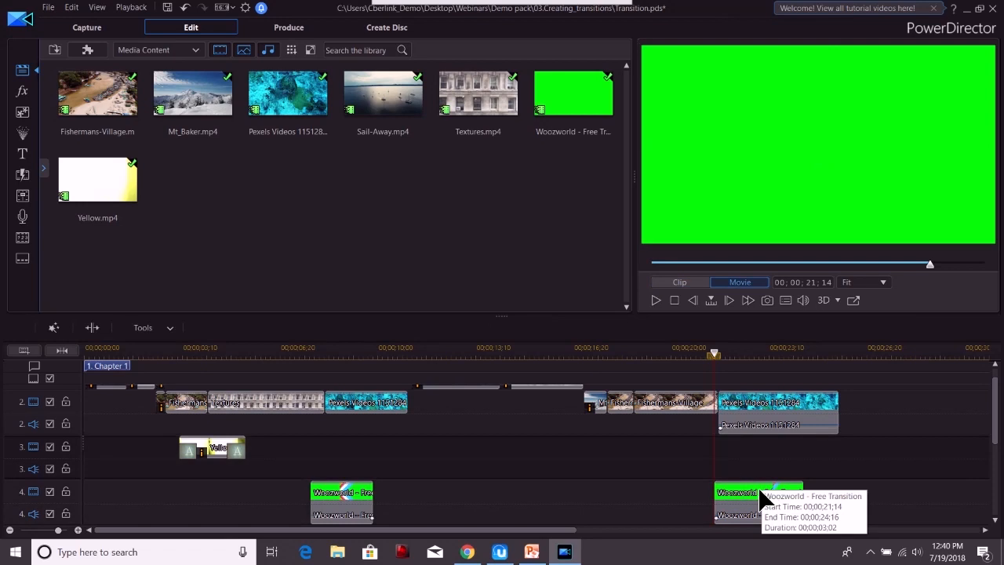
pyautogui.click(346, 506)
pyautogui.doubleClick(345, 508)
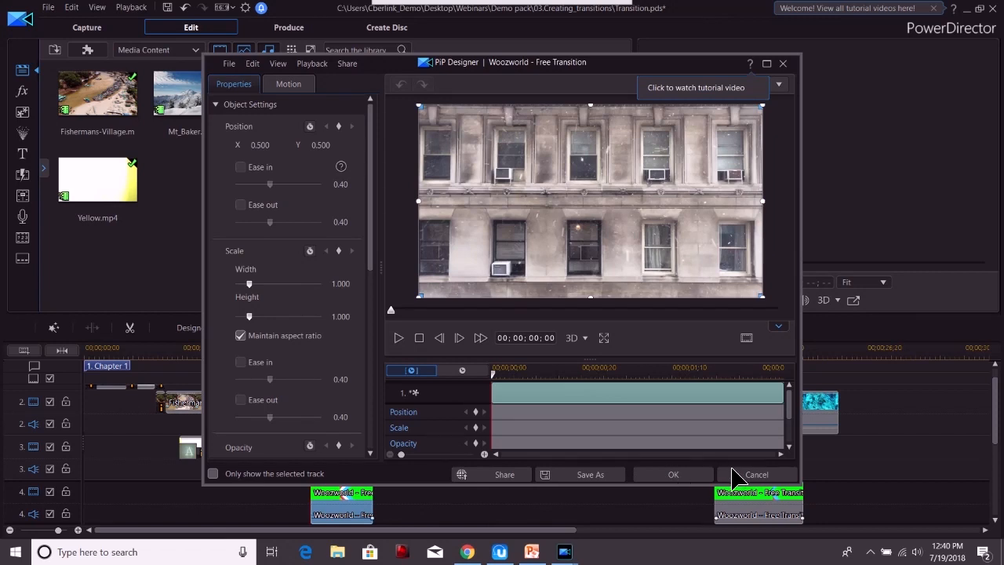
pyautogui.click(743, 477)
# - Try the Analog Film blending effect in Lighten mode on the last Woozworld clip, and discard the changes
pyautogui.rightClick(749, 501)
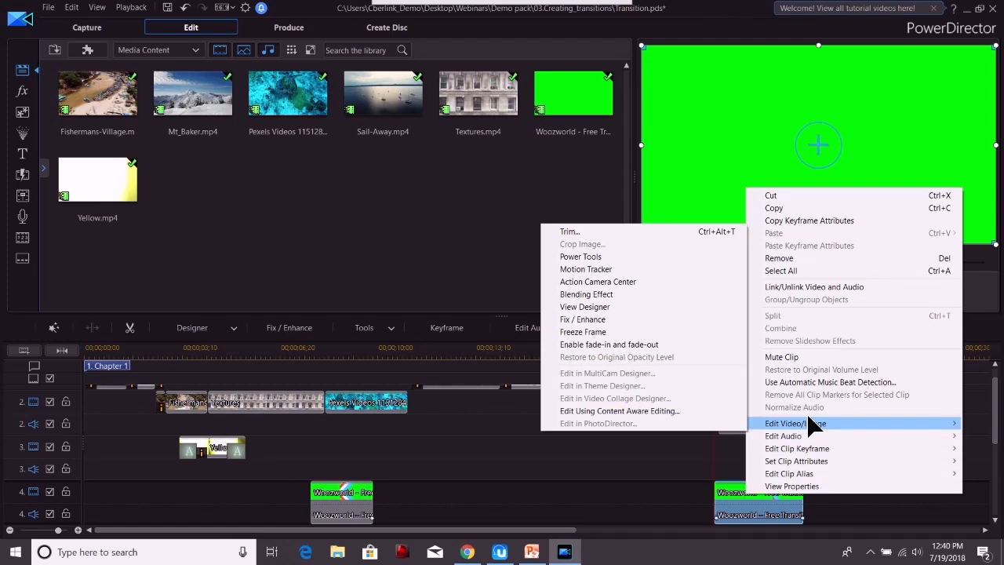
pyautogui.click(597, 292)
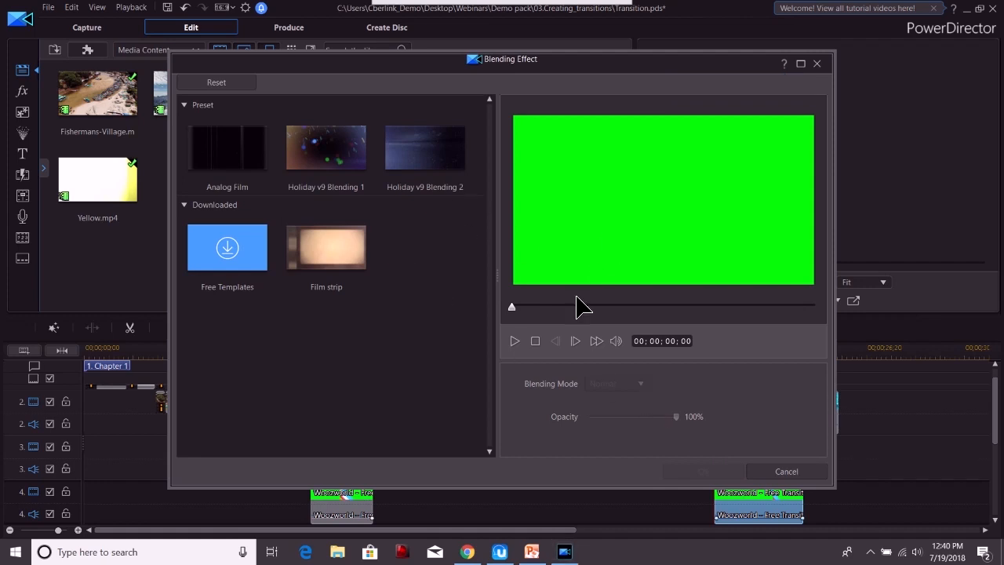
pyautogui.click(558, 307)
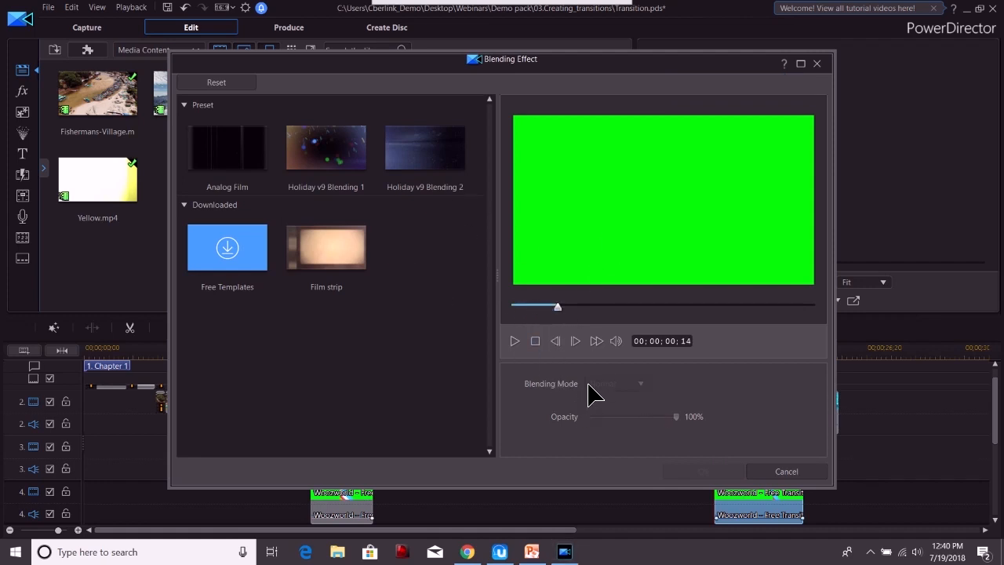
pyautogui.click(232, 153)
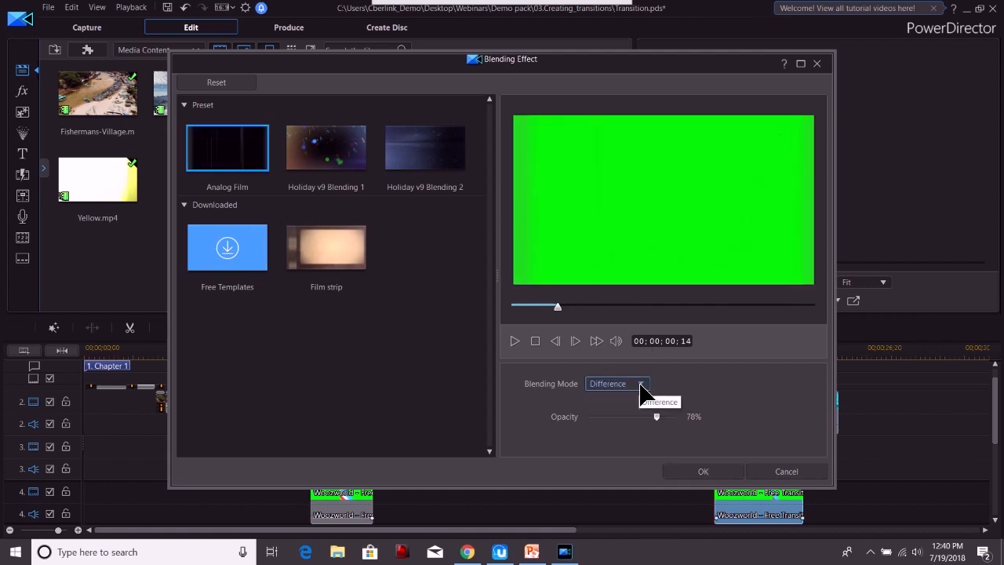
pyautogui.click(641, 384)
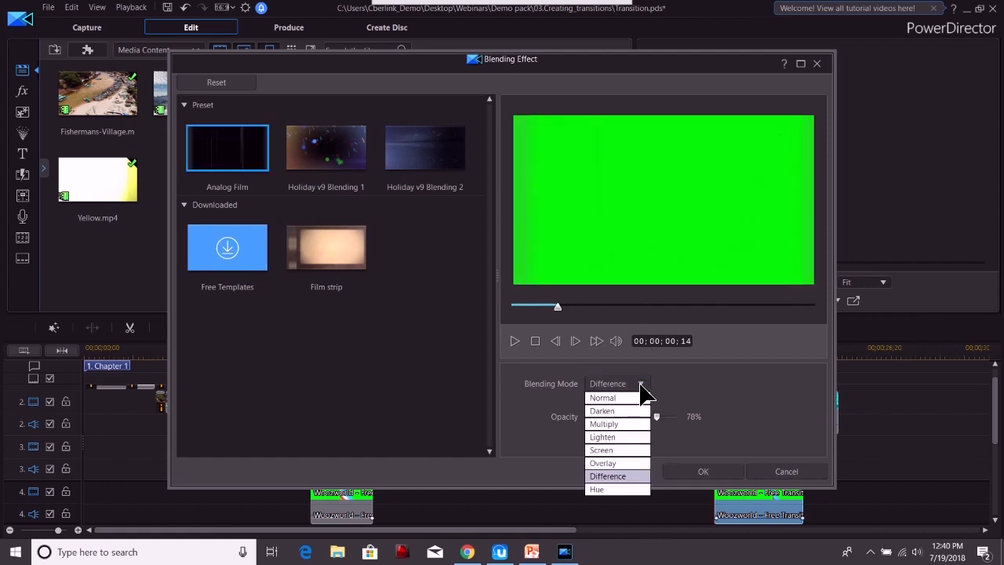
pyautogui.click(627, 440)
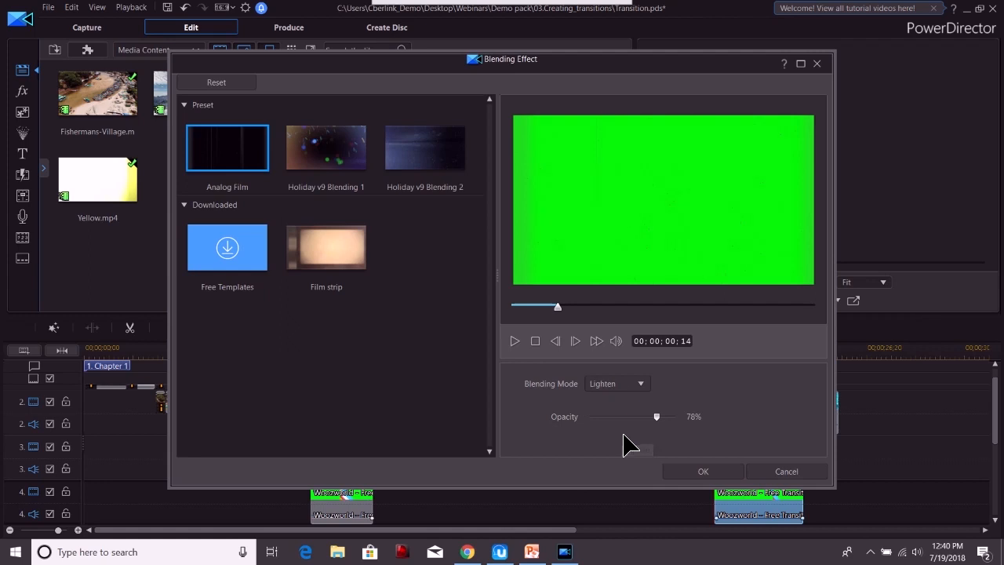
pyautogui.click(766, 474)
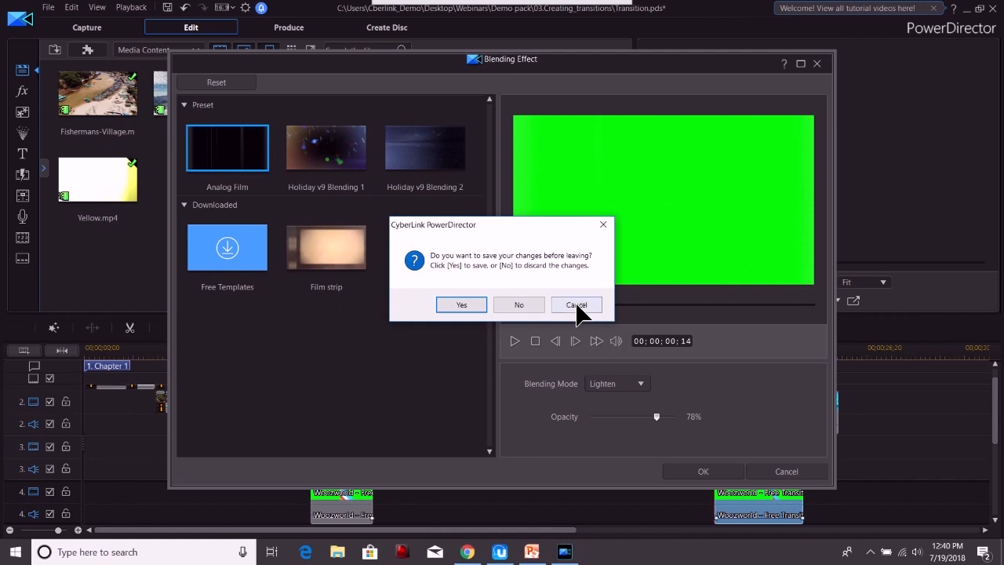
pyautogui.click(575, 304)
pyautogui.click(786, 475)
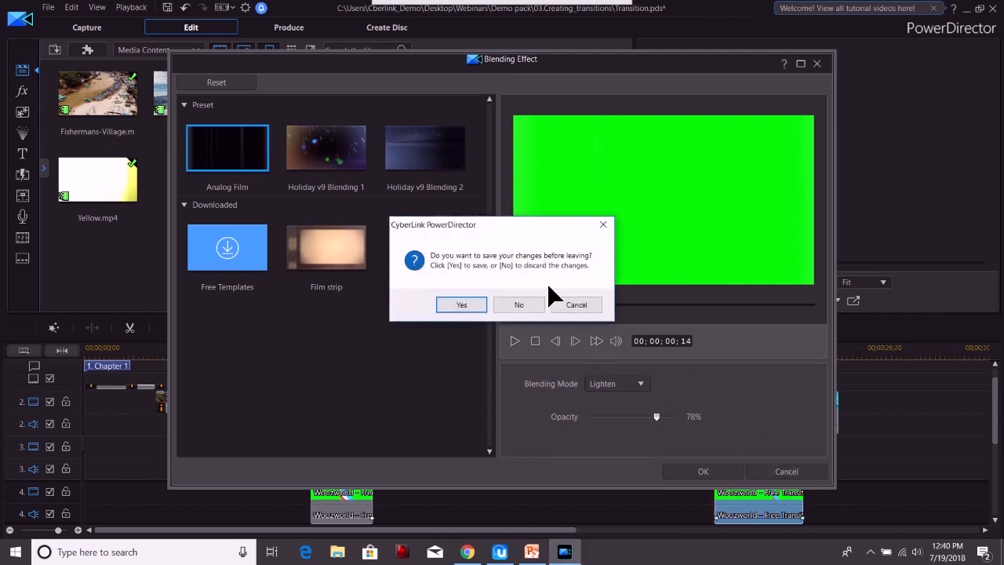
pyautogui.click(561, 304)
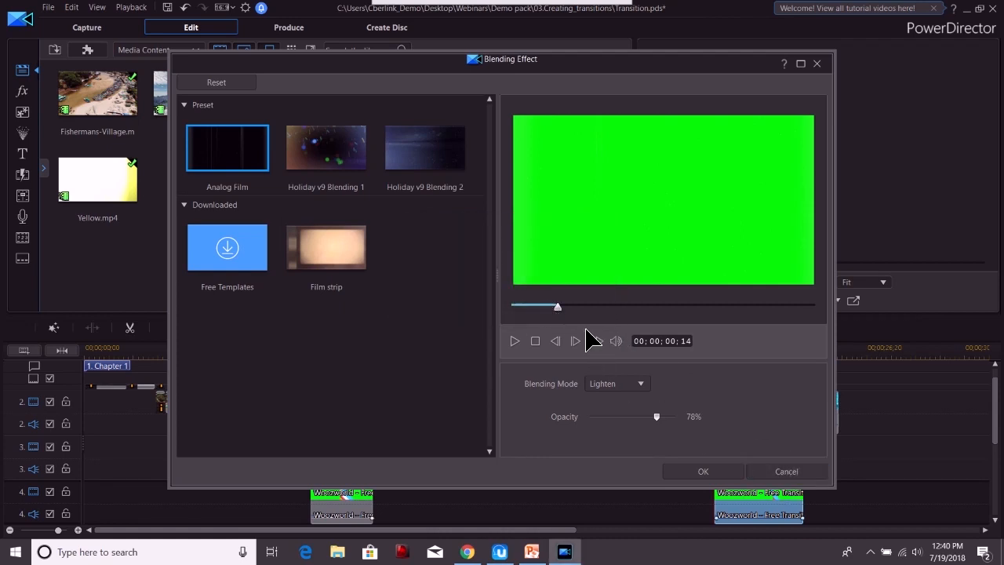
pyautogui.click(766, 475)
pyautogui.click(521, 304)
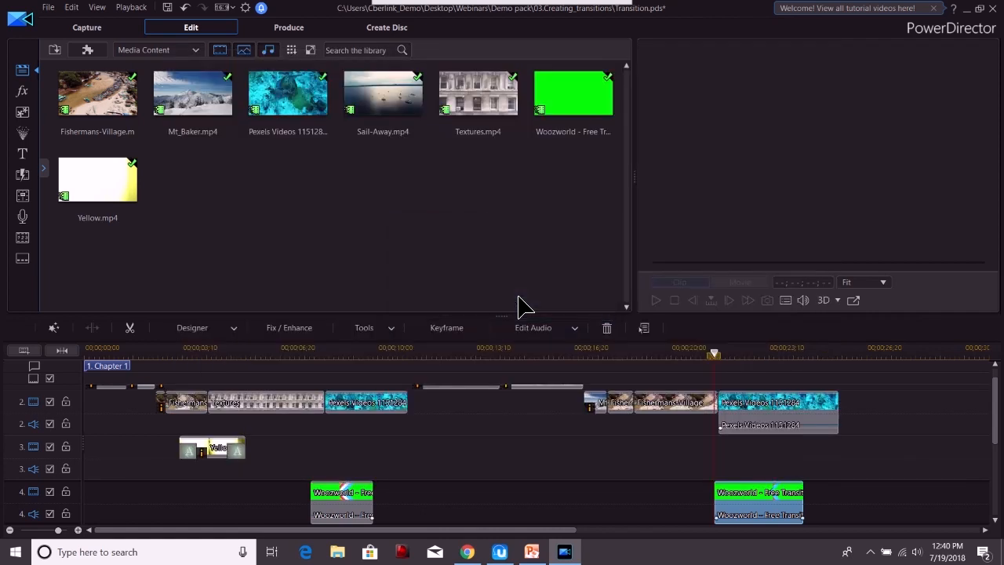
pyautogui.click(394, 333)
pyautogui.click(407, 395)
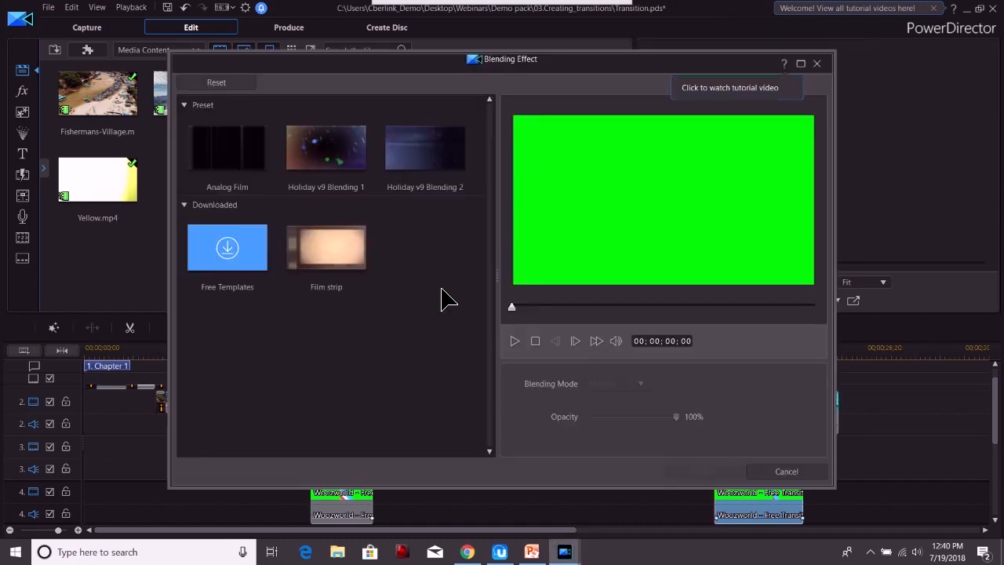
pyautogui.click(801, 473)
# - Open the last Woozworld clip in PiP Designer and enable Chroma Key
pyautogui.click(765, 492)
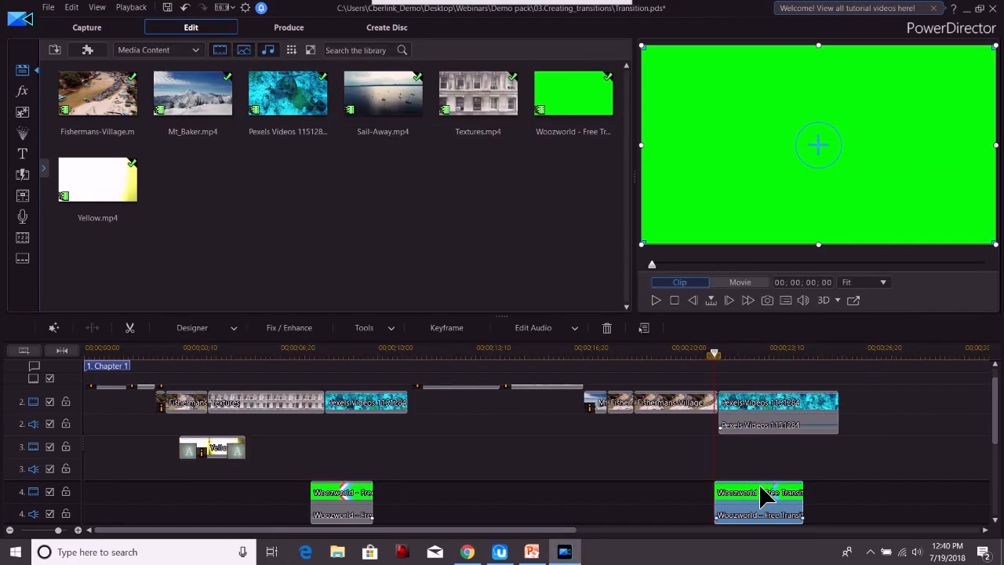
pyautogui.doubleClick(765, 502)
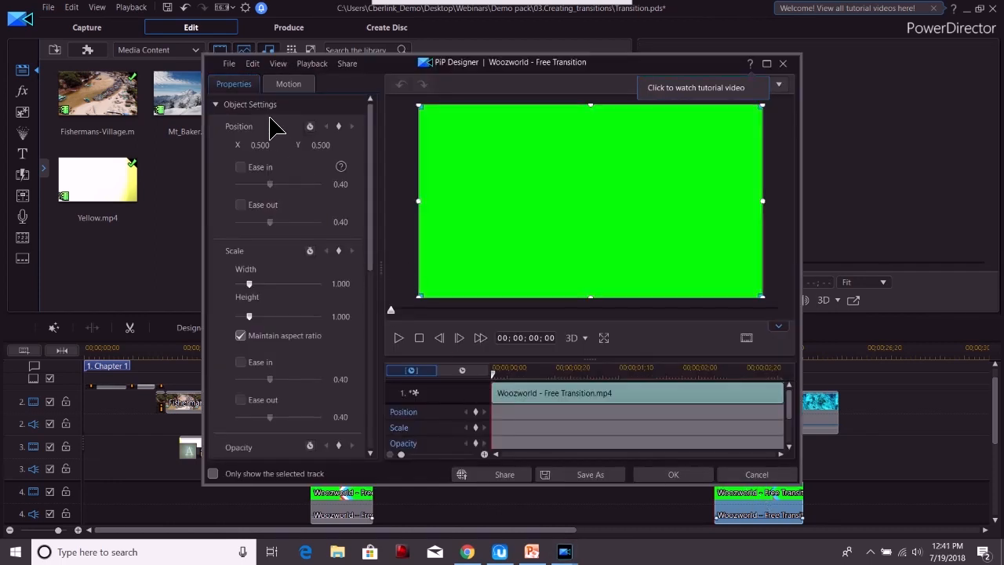
pyautogui.click(218, 104)
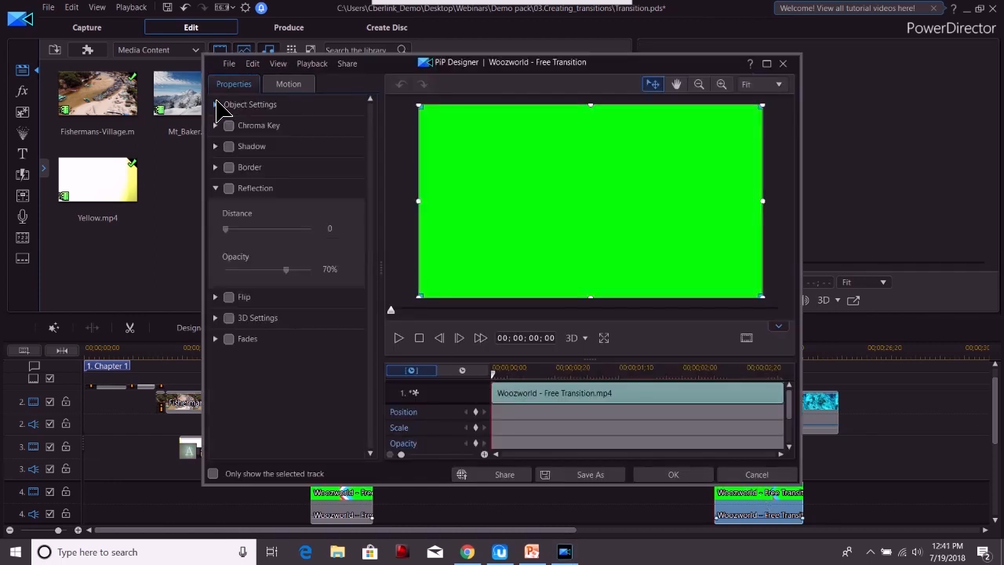
pyautogui.click(215, 188)
pyautogui.click(228, 126)
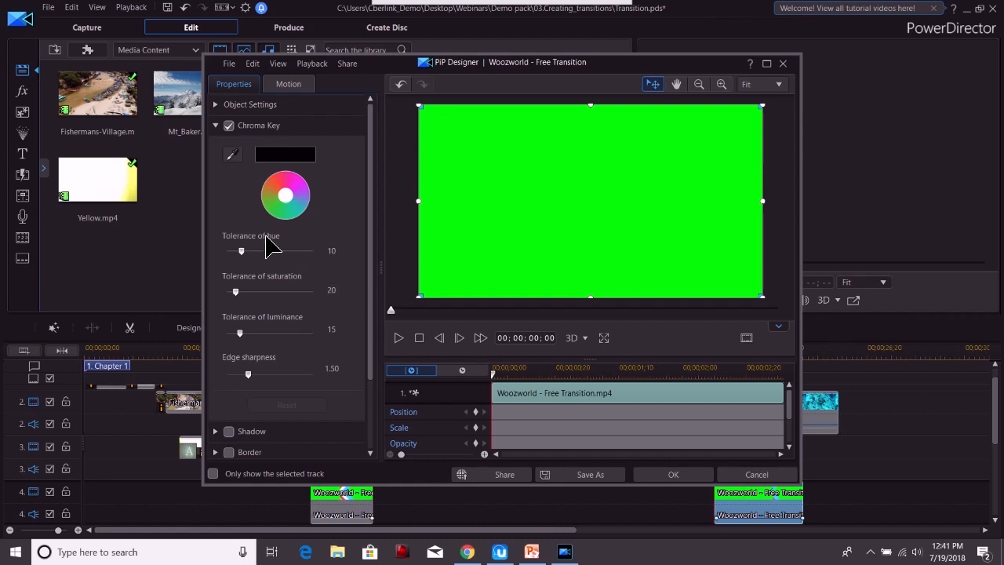
# - Go to 00;00;01;04 in the Woozworld clip and sample its green background as the chroma key colour
pyautogui.click(453, 309)
pyautogui.moveTo(477, 311); pyautogui.dragTo(533, 310)
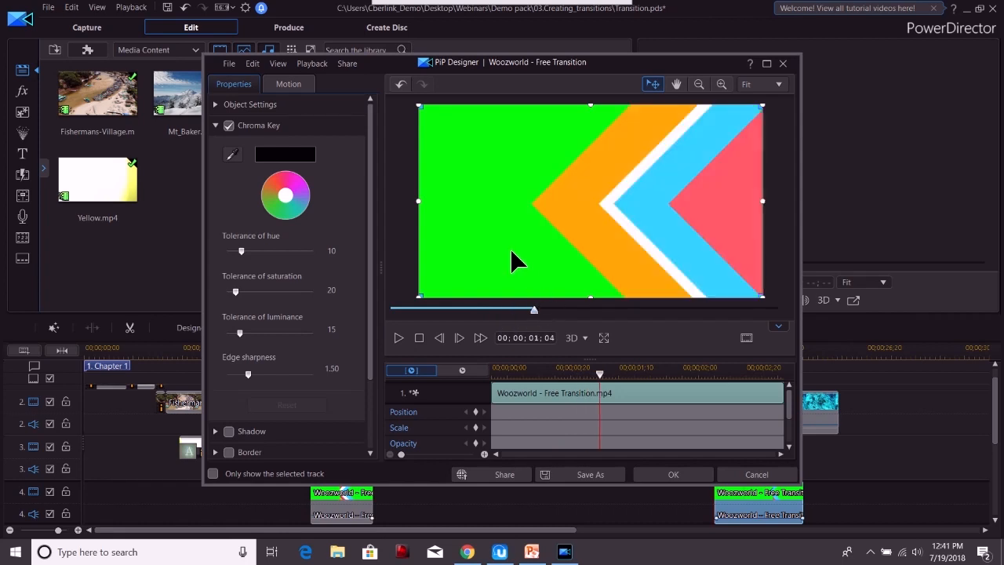
pyautogui.click(232, 154)
pyautogui.click(466, 178)
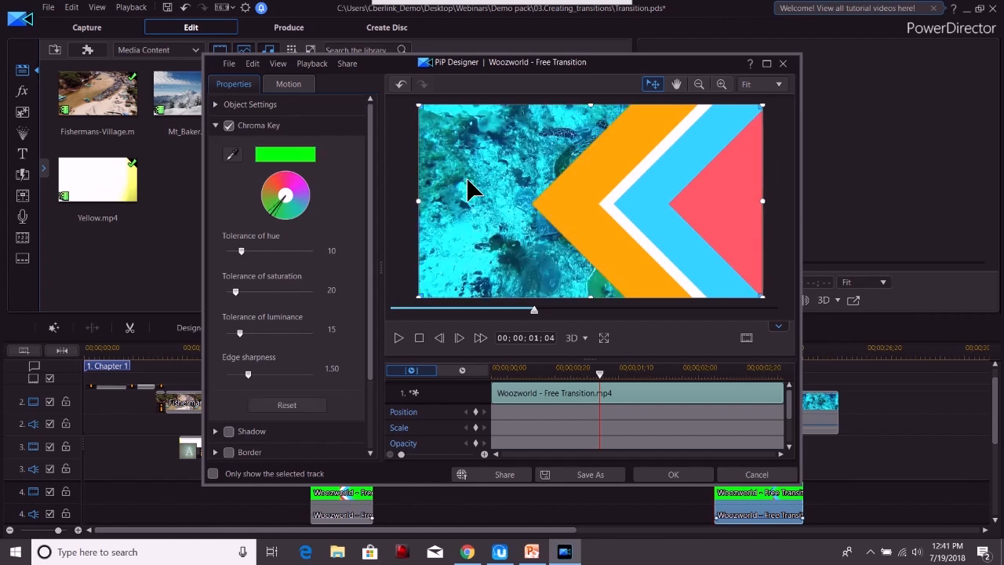
# - Preview the keyed Woozworld transition at several points in PiP Designer and apply the Chroma Key settings
pyautogui.click(399, 337)
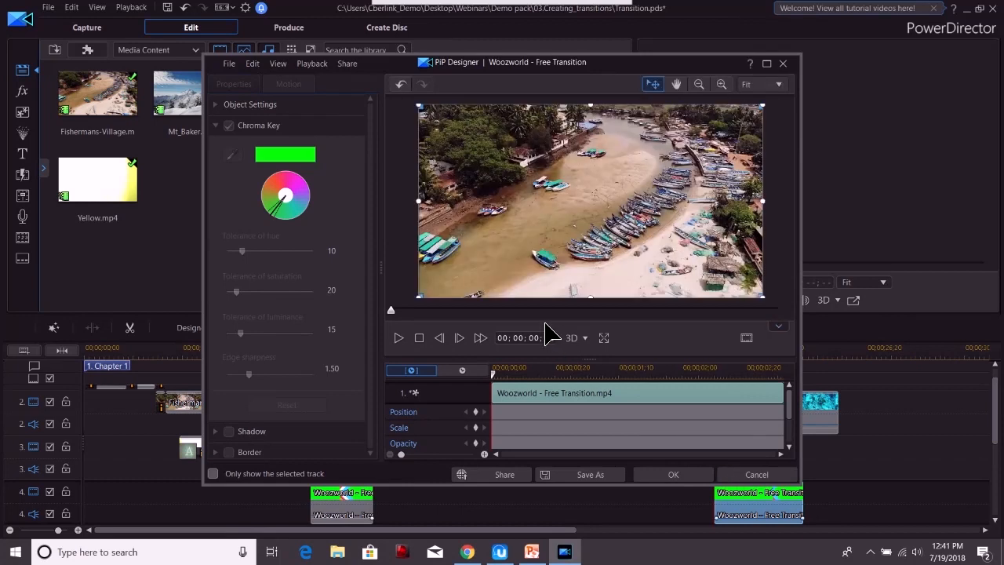
pyautogui.click(505, 309)
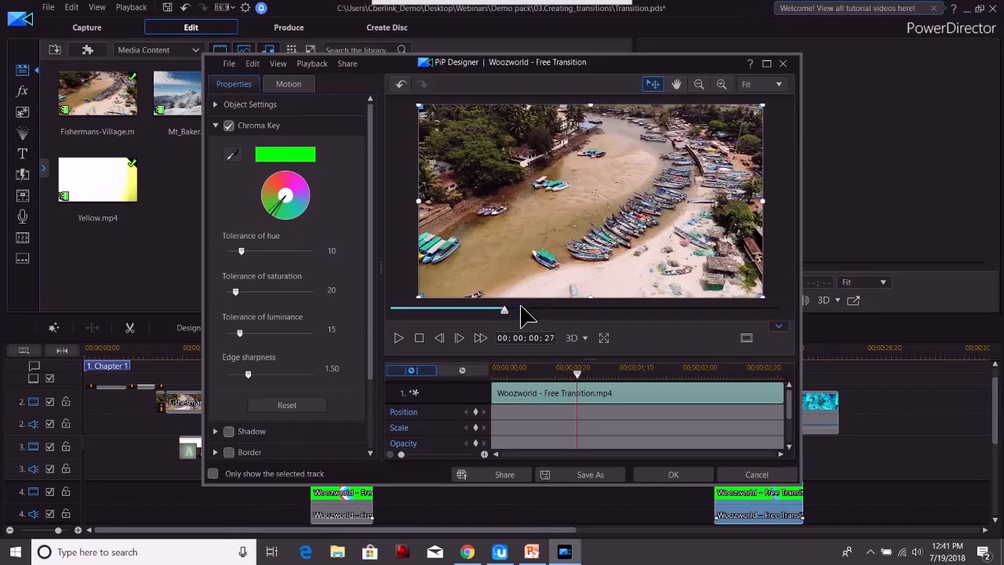
pyautogui.click(520, 309)
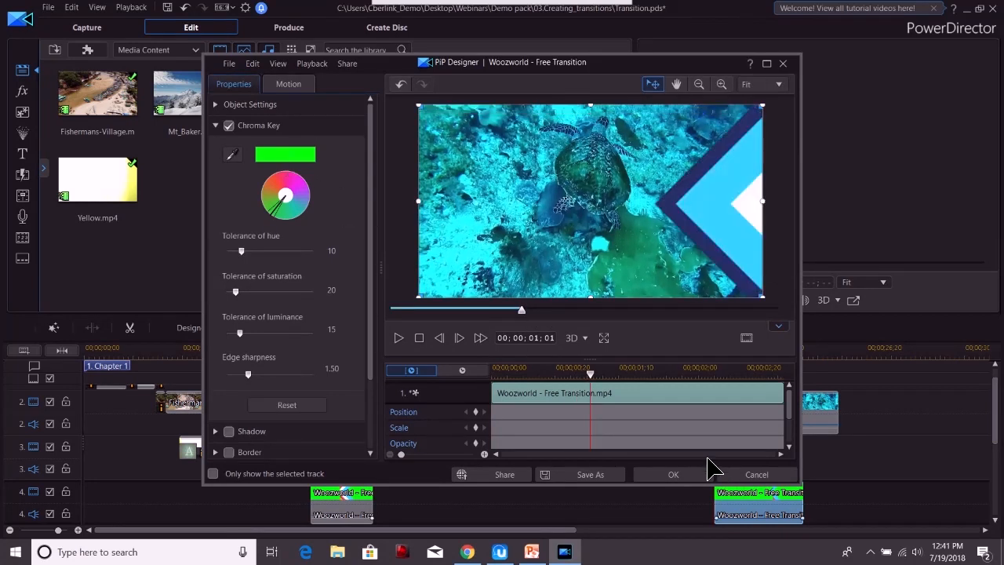
pyautogui.click(676, 475)
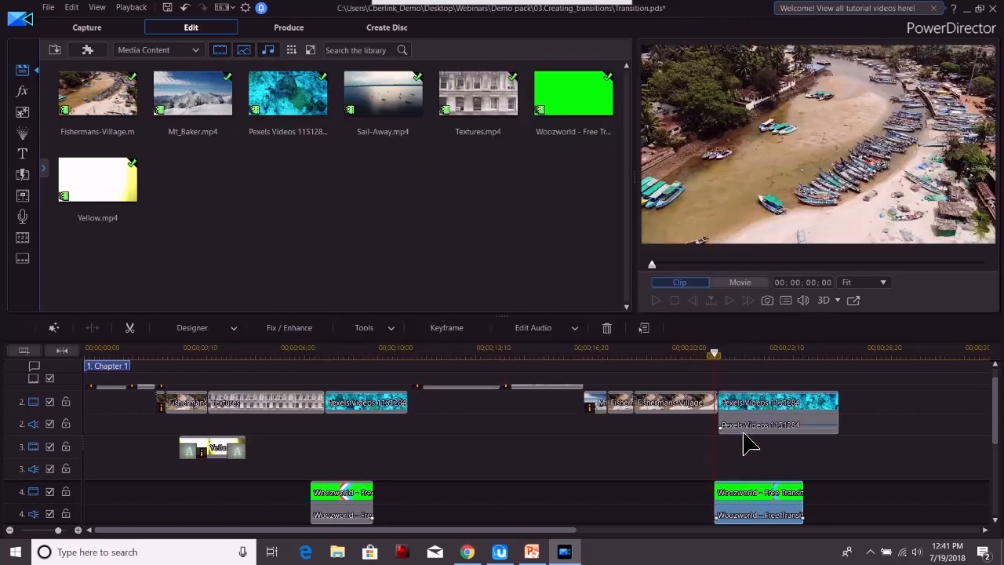
# - Shift the last Woozworld clip slightly later on track 4, just past the Fishermans-Village and Pexels Videos cut, and play the timeline
pyautogui.click(745, 492)
pyautogui.moveTo(745, 493); pyautogui.dragTo(753, 493)
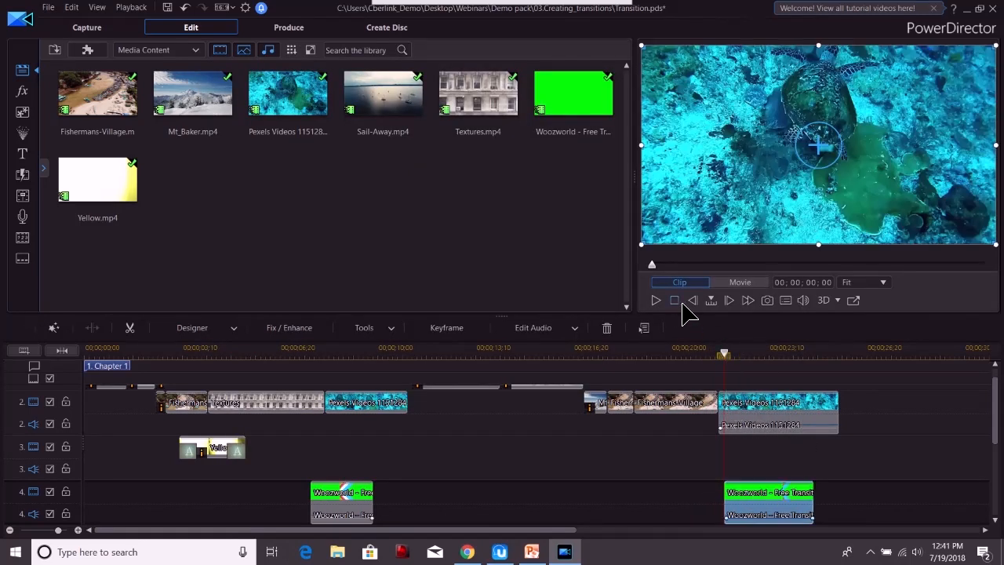
pyautogui.click(657, 299)
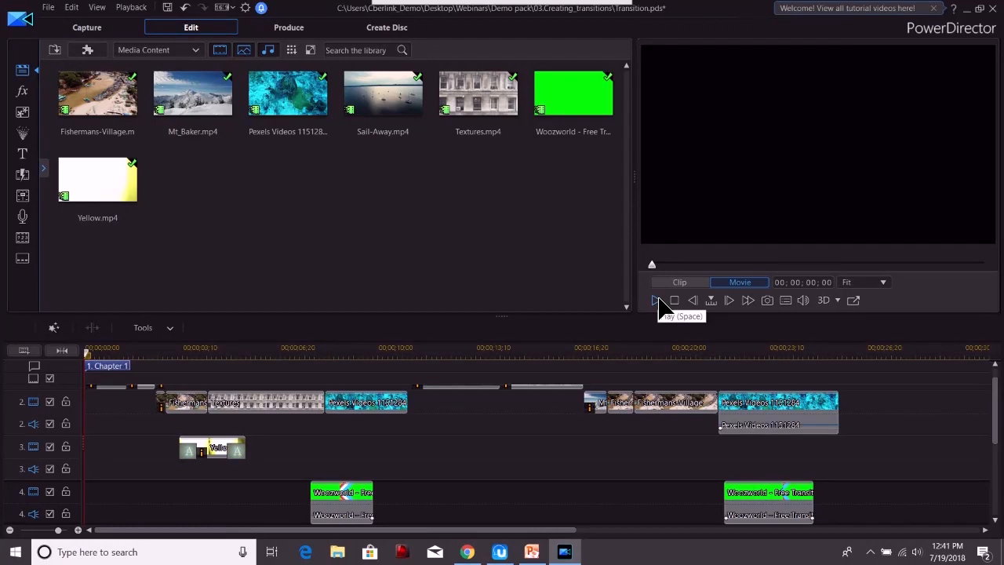
# - Try chroma key tolerances of hue 35, saturation 67 and luminance 36 on the last Woozworld clip, and discard the changes
pyautogui.click(772, 492)
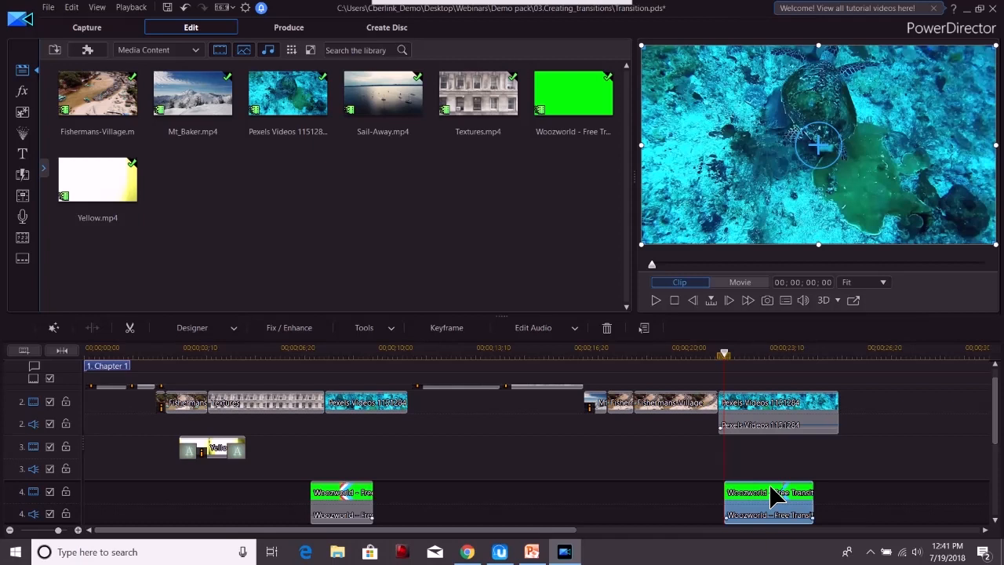
pyautogui.doubleClick(772, 496)
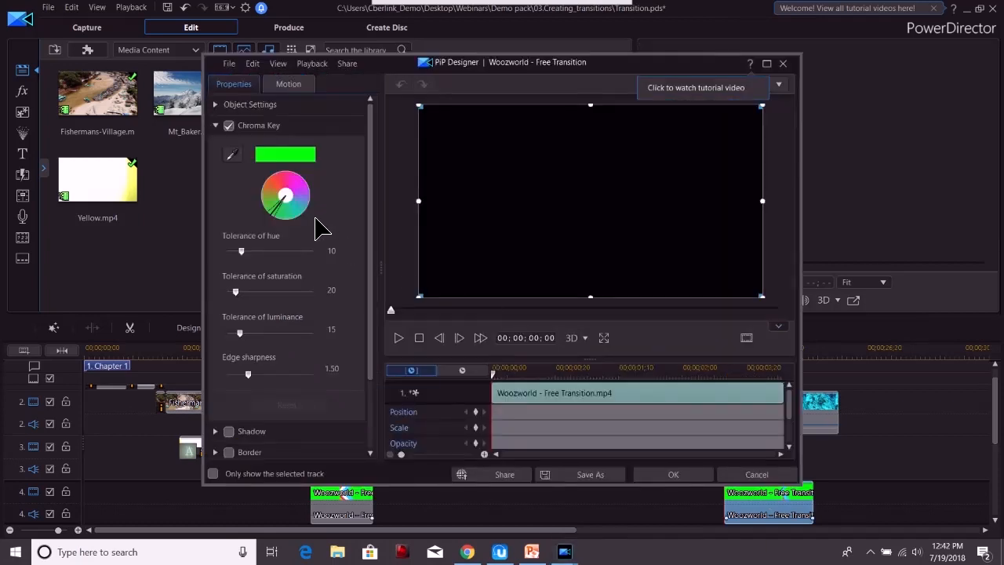
pyautogui.moveTo(241, 250); pyautogui.dragTo(276, 251)
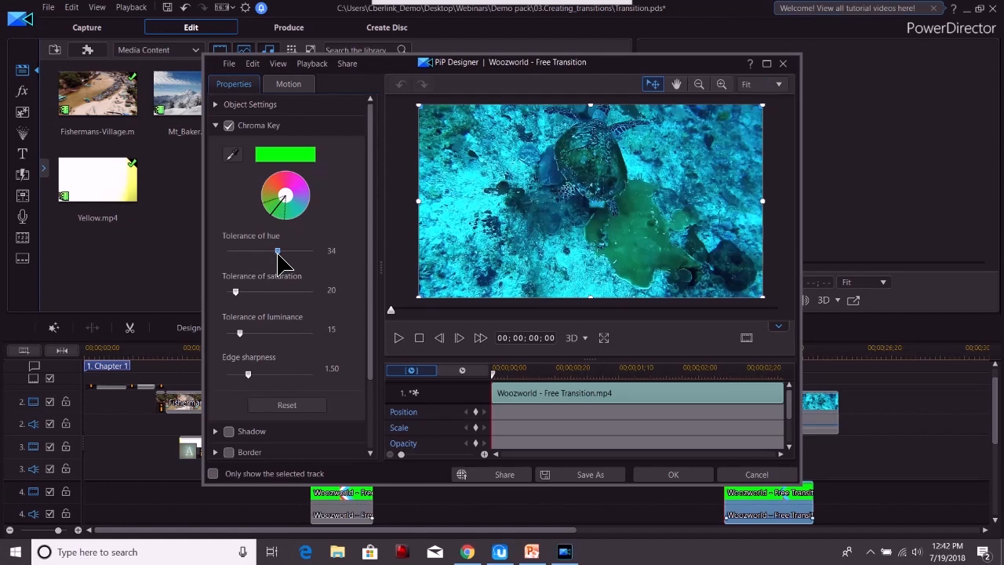
pyautogui.moveTo(236, 292); pyautogui.dragTo(262, 332)
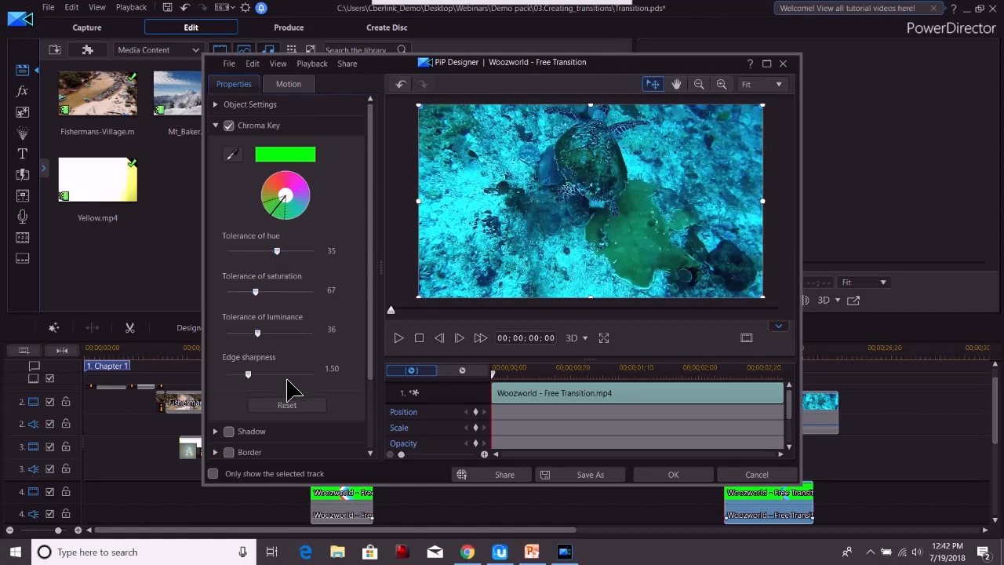
pyautogui.moveTo(397, 312); pyautogui.dragTo(496, 314)
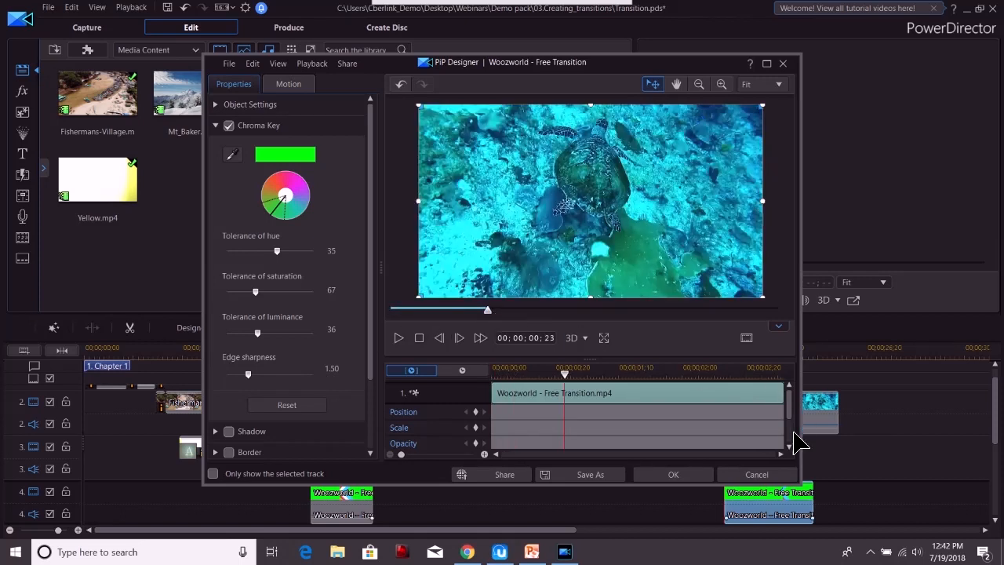
pyautogui.click(756, 474)
pyautogui.click(506, 305)
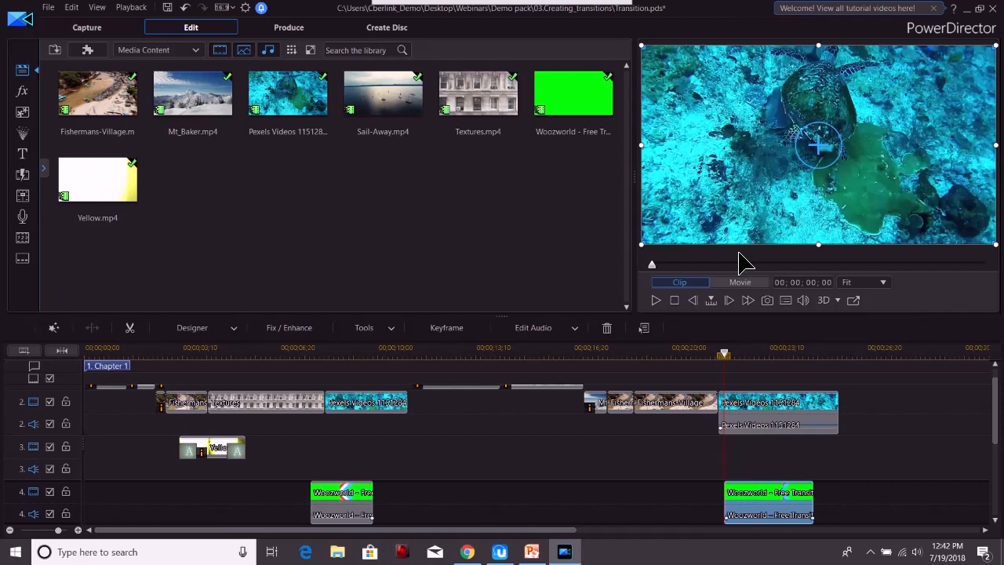
# - Open the project Express_template_TravelPack6.pds from the 04.Express_project folder of the Demo pack
pyautogui.click(50, 7)
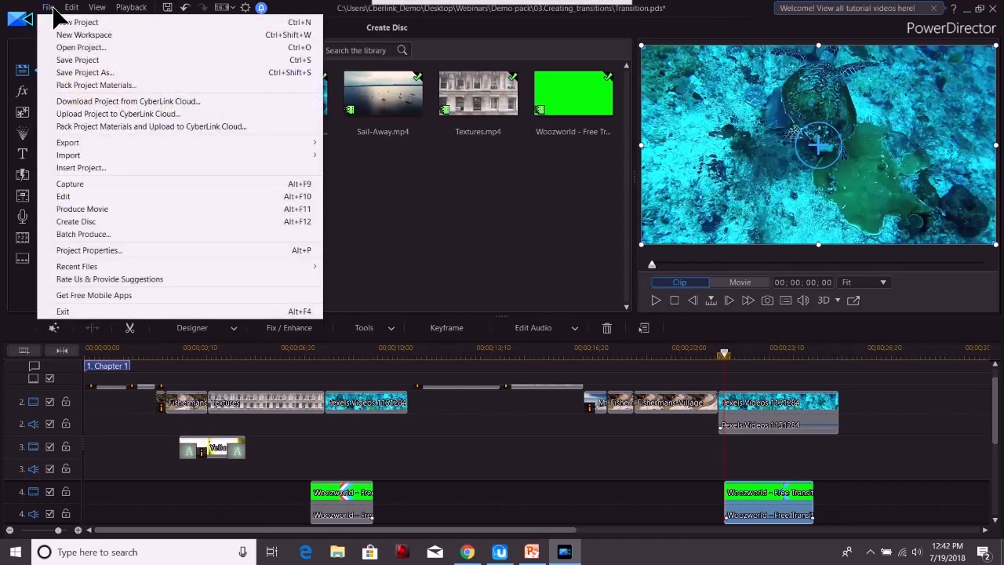
pyautogui.click(83, 48)
pyautogui.click(538, 305)
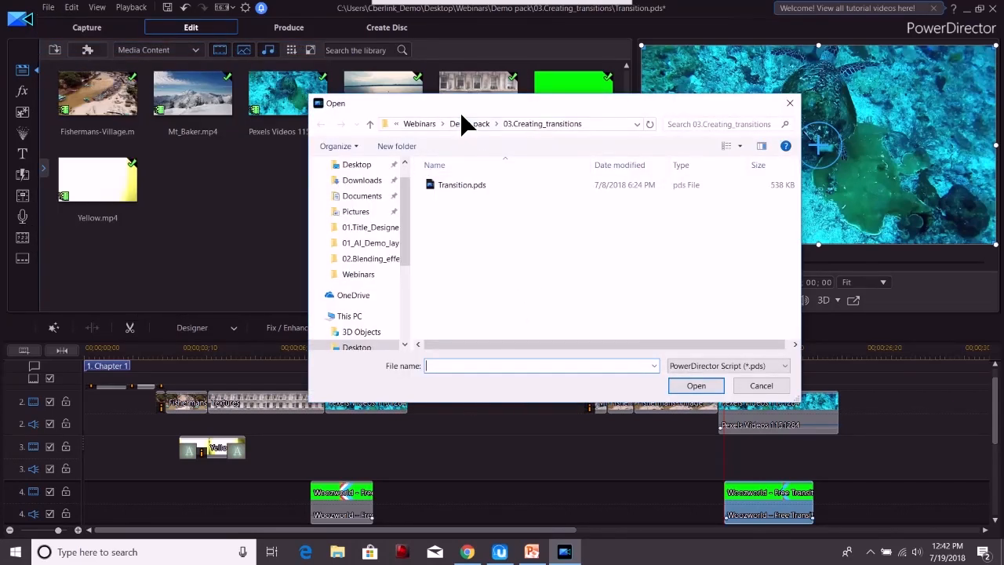
pyautogui.click(466, 126)
pyautogui.click(482, 227)
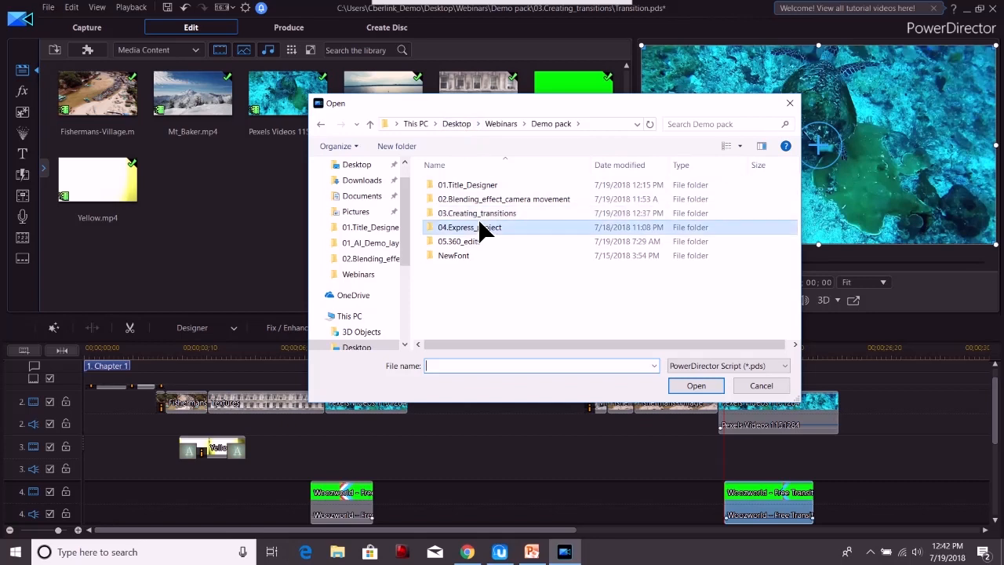
pyautogui.click(682, 388)
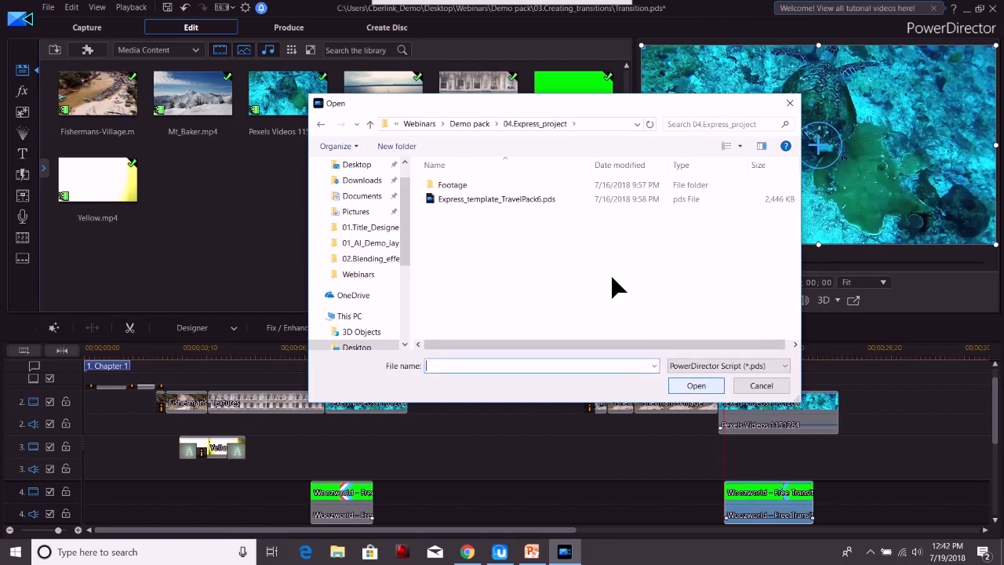
pyautogui.doubleClick(506, 201)
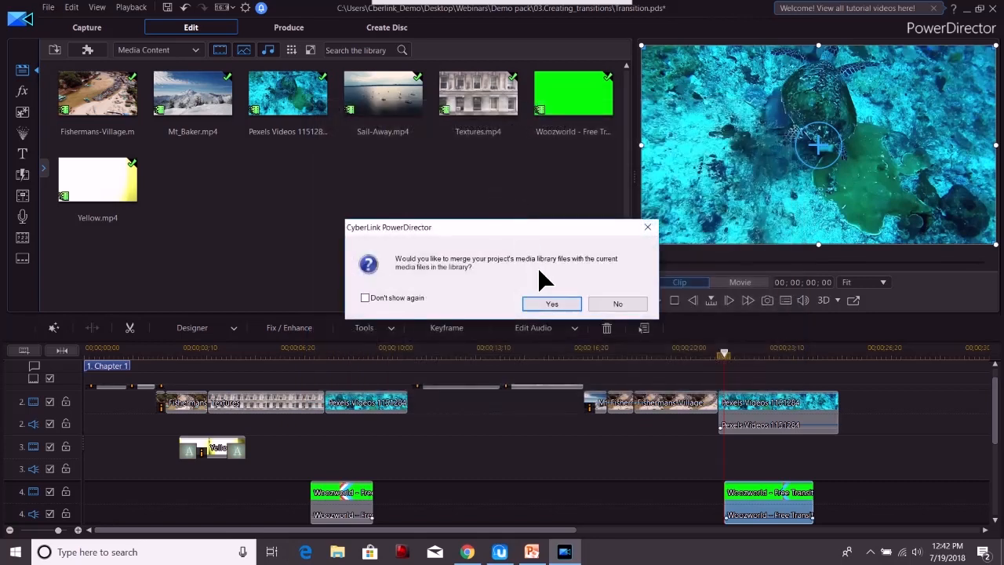
# - Decline merging the project's media with the current library and ignore all missing media files
pyautogui.click(617, 304)
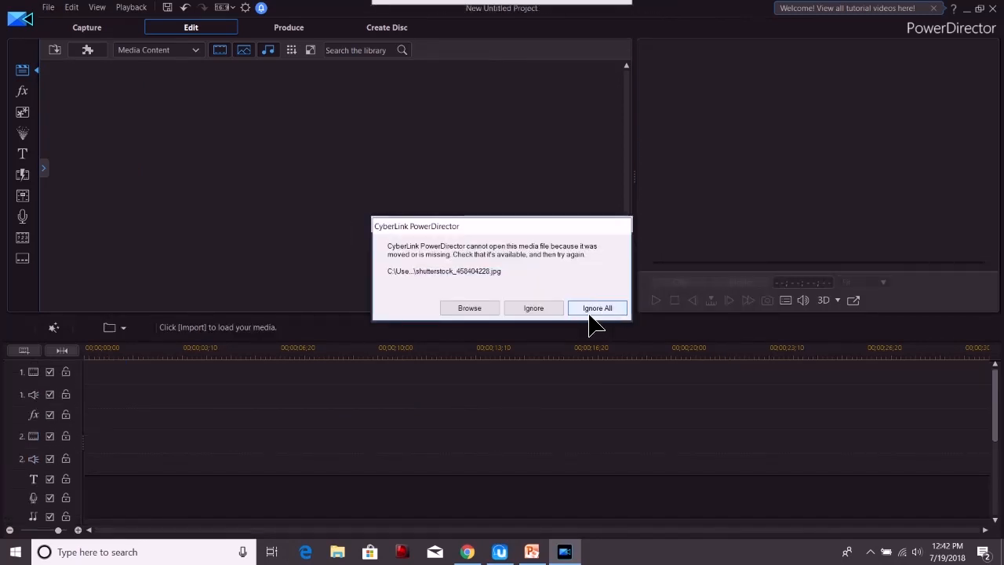
pyautogui.click(536, 308)
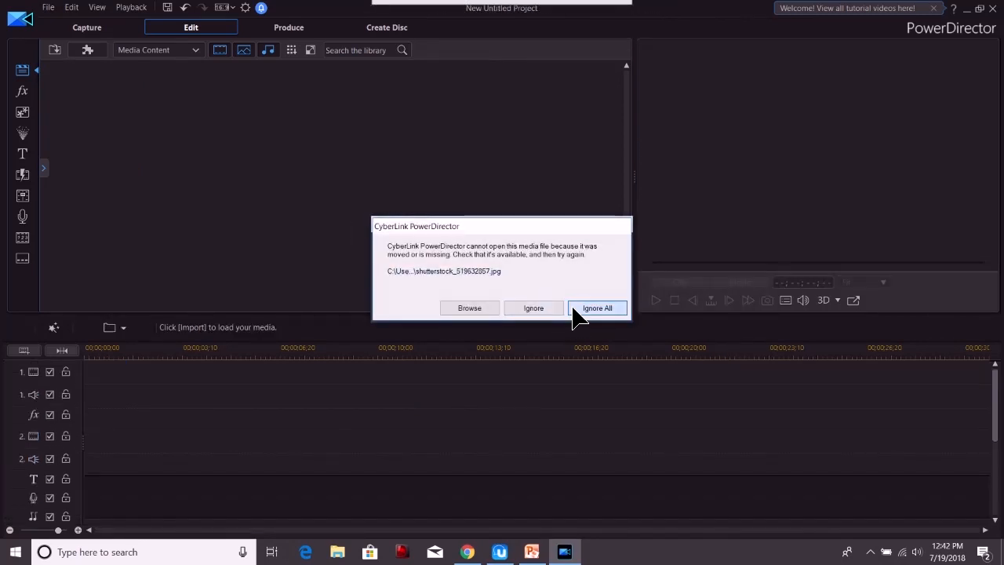
pyautogui.click(596, 308)
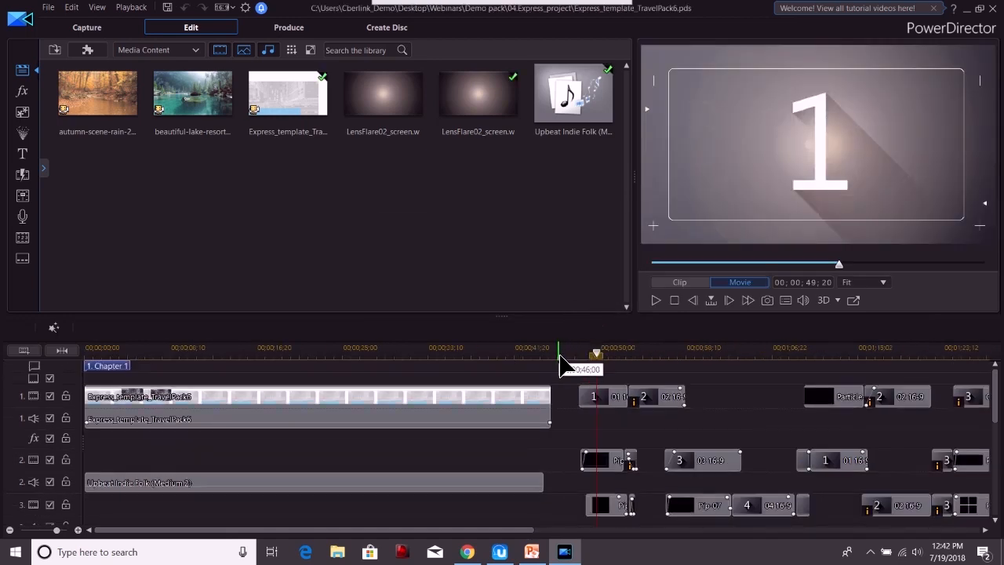
# - Play the template movie from the beginning with the system volume lowered, and pause it at about 00;00;33;10
pyautogui.moveTo(562, 361); pyautogui.dragTo(433, 361)
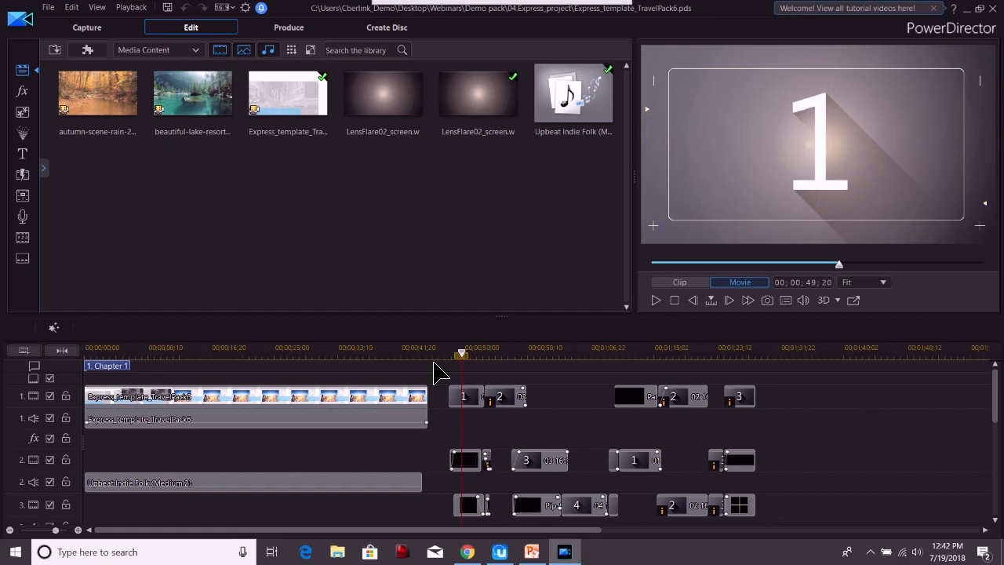
pyautogui.click(89, 361)
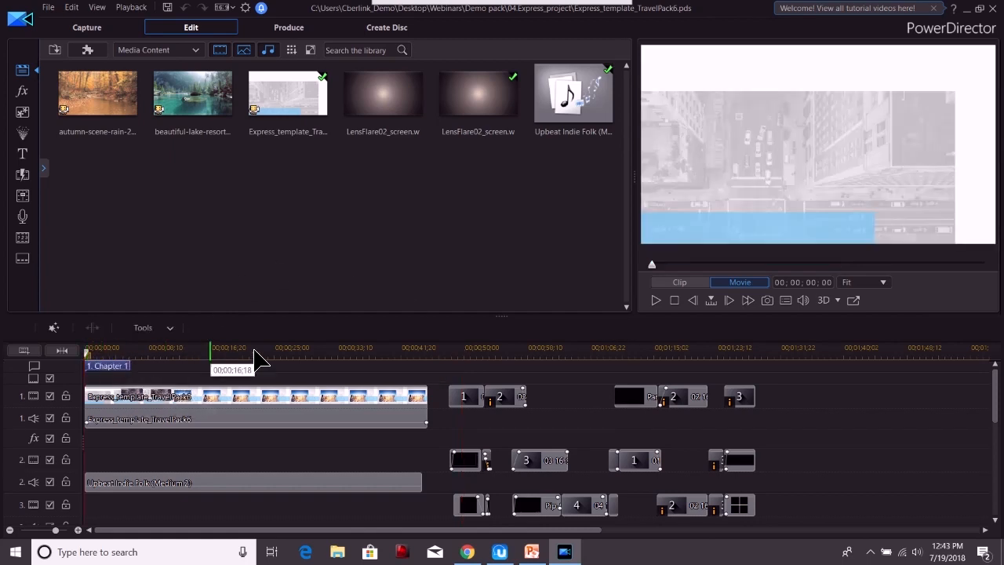
pyautogui.click(653, 299)
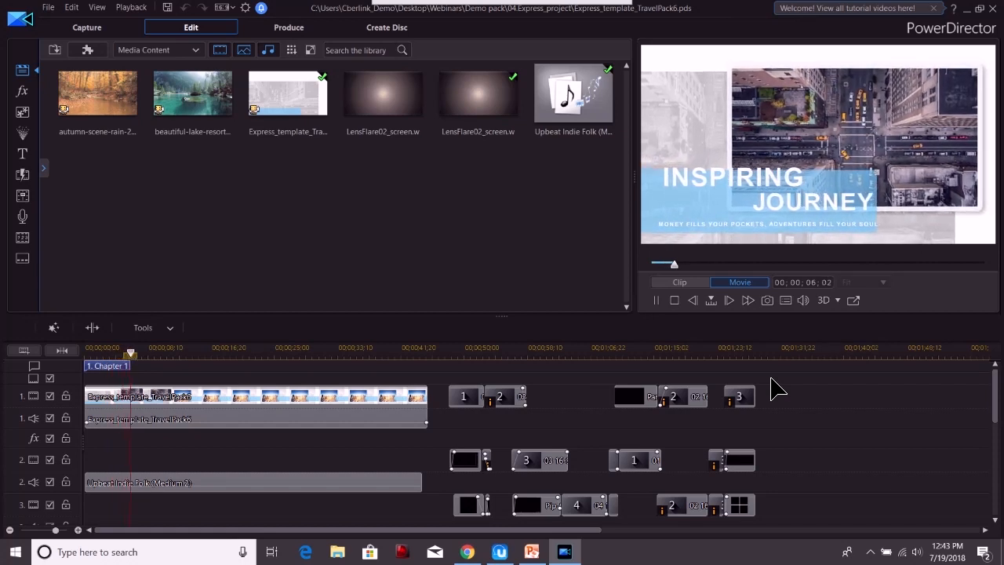
pyautogui.press('XF86AudioLowerVolume')
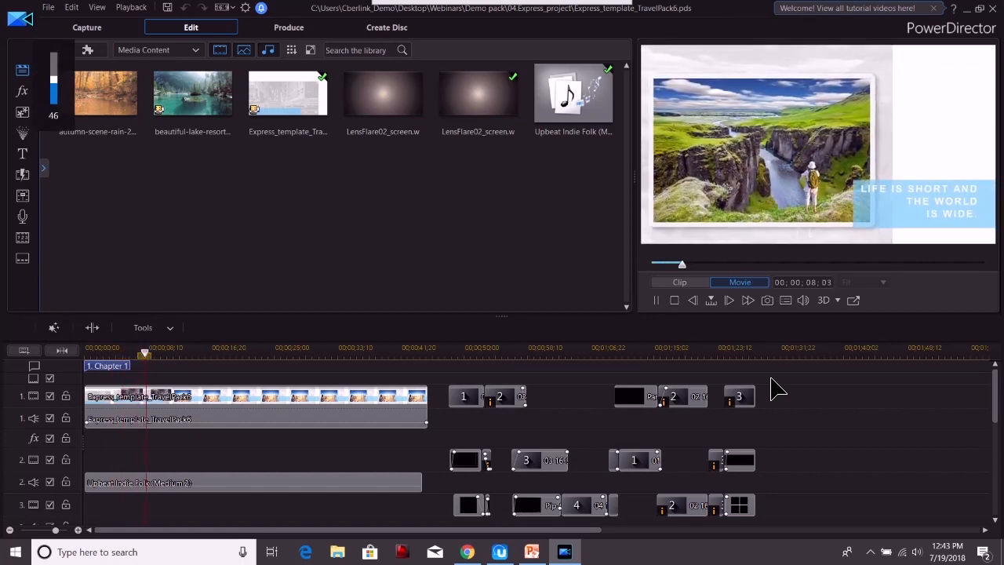
pyautogui.press('XF86AudioLowerVolume')
pyautogui.press('XF86AudioLowerVolume')
pyautogui.press('XF86AudioLowerVolume')
pyautogui.press('XF86AudioLowerVolume')
pyautogui.press('XF86AudioLowerVolume')
pyautogui.press('XF86AudioLowerVolume')
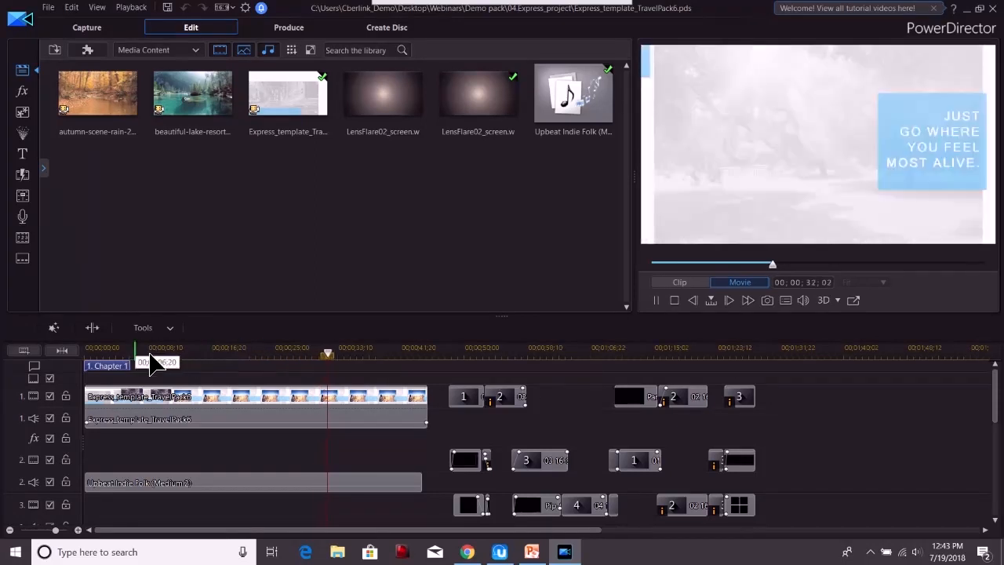
pyautogui.click(655, 299)
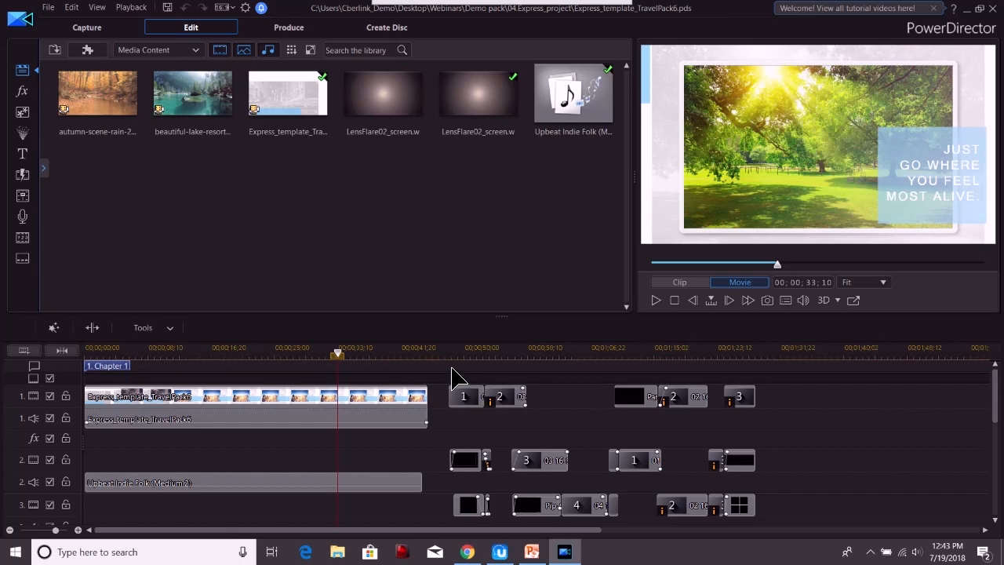
# - Delete all placeholder clips that follow the template video and the music, on every track
pyautogui.moveTo(432, 369); pyautogui.dragTo(789, 528)
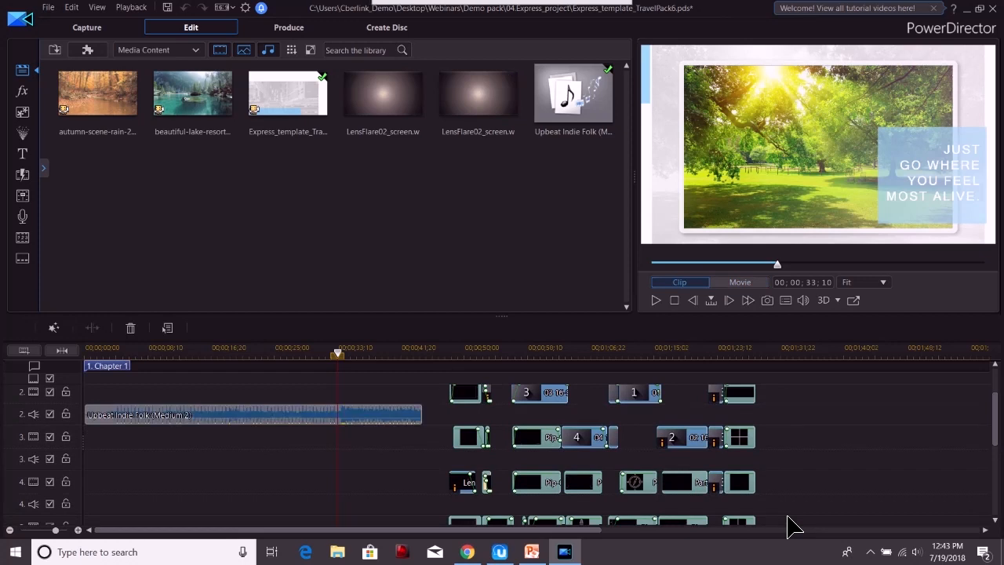
pyautogui.press('Delete')
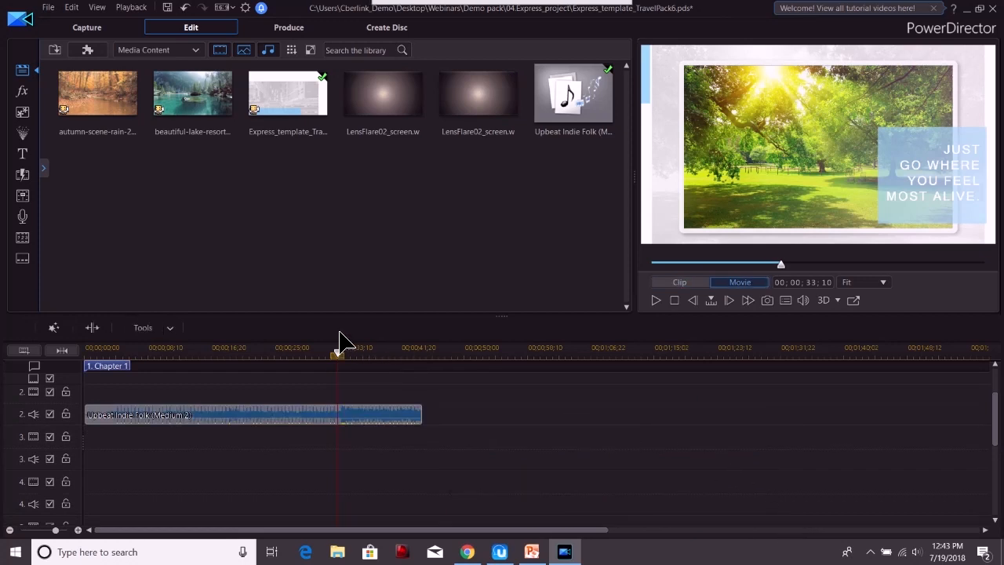
# - Show the Express Projects templates in the media library and dismiss the introduction
pyautogui.click(193, 50)
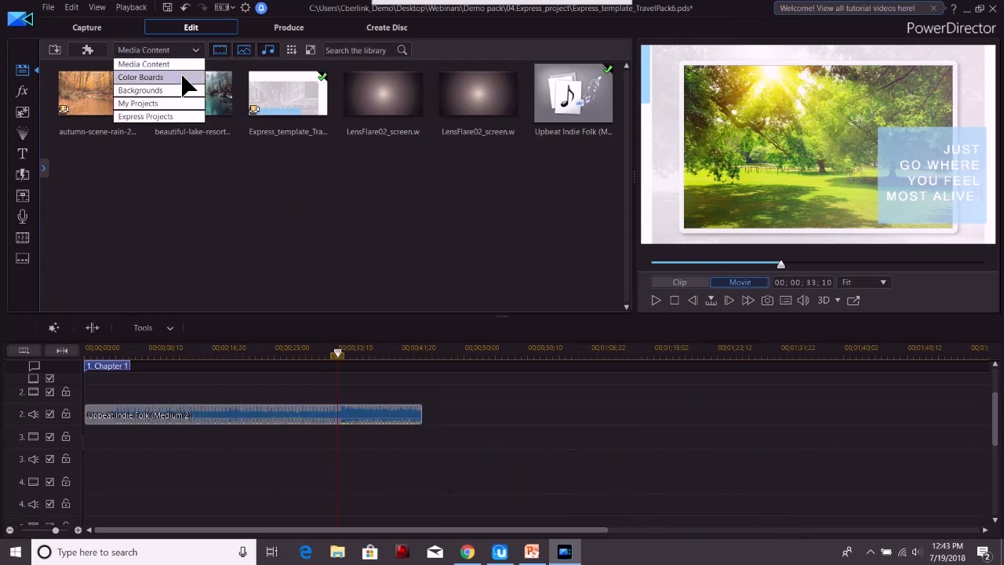
pyautogui.click(172, 116)
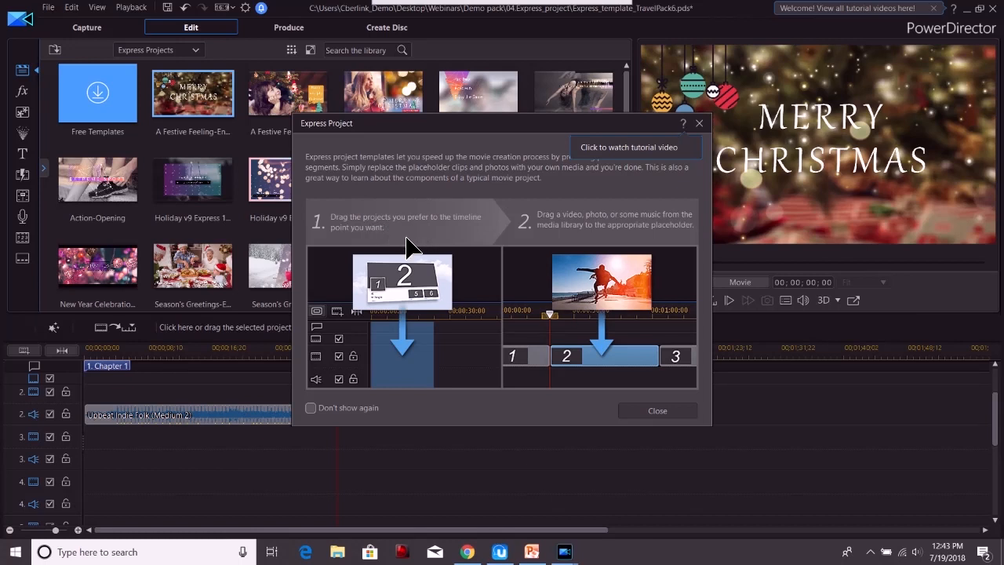
pyautogui.click(658, 410)
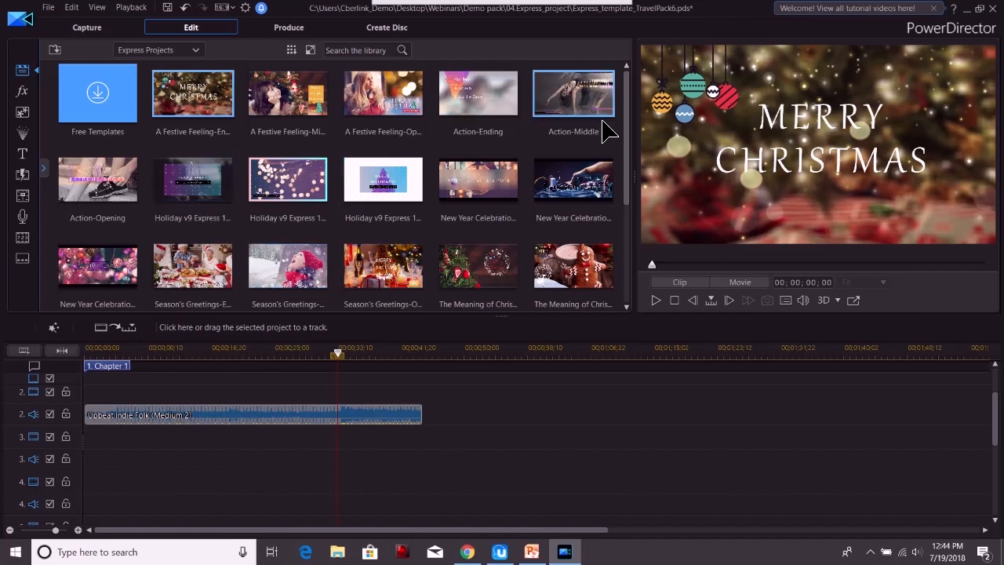
# - Add the Travel Project 02-End express template to the timeline at about 00;00;52;17 and accept the placeholder notice
pyautogui.moveTo(627, 116); pyautogui.dragTo(627, 208)
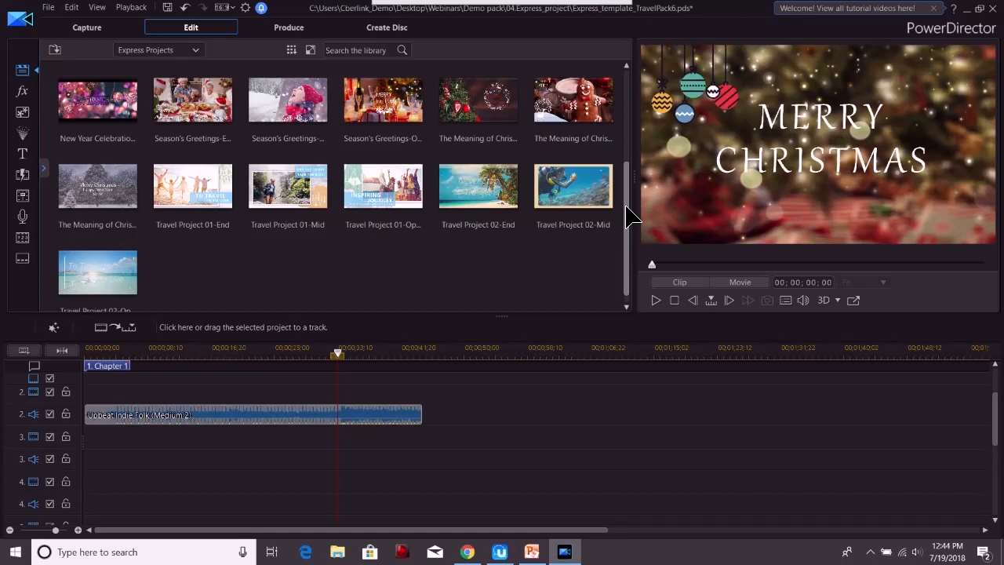
pyautogui.moveTo(628, 208); pyautogui.dragTo(627, 191)
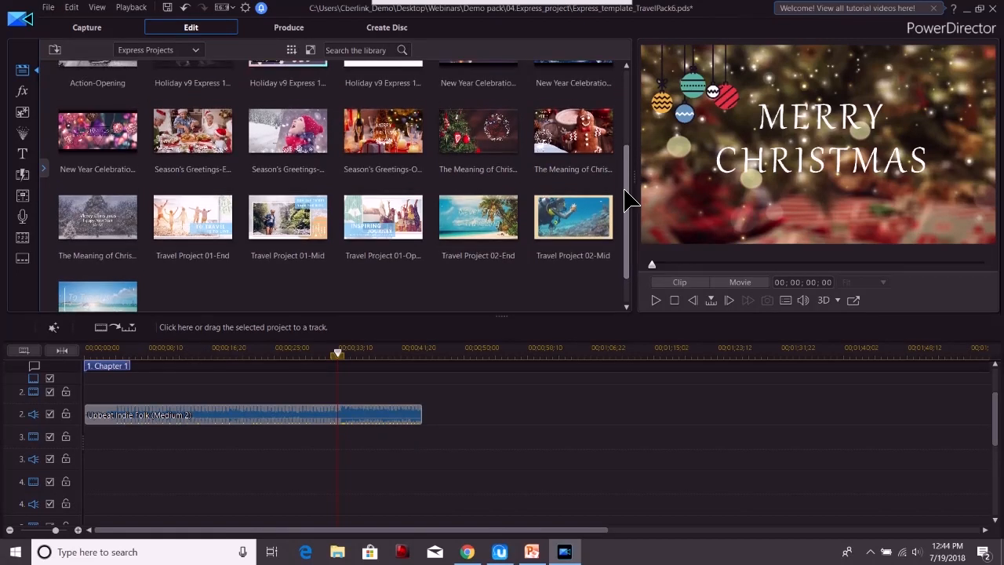
pyautogui.moveTo(493, 222); pyautogui.dragTo(485, 405)
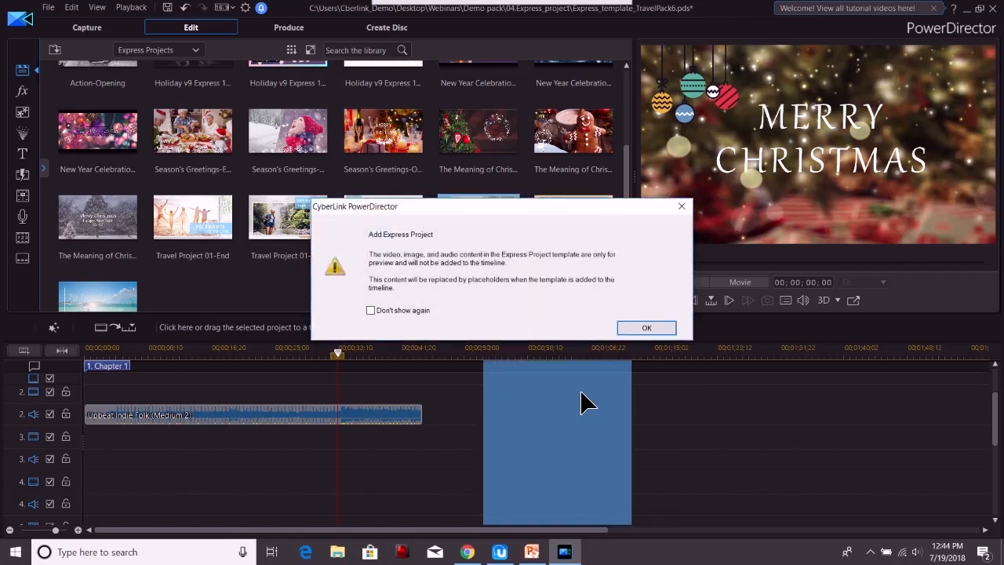
pyautogui.click(632, 327)
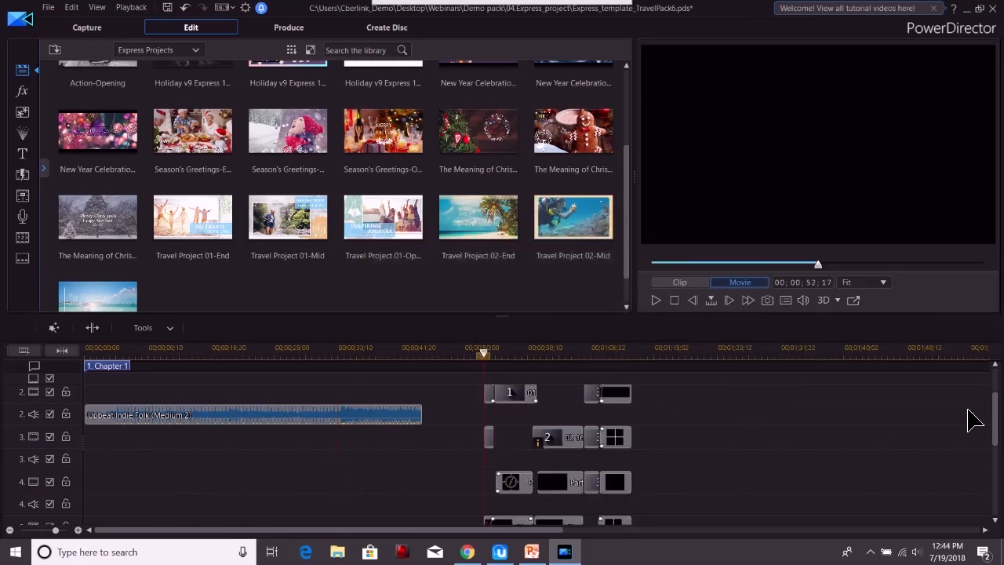
# - Play the added Travel Project 02-End segment from 00;00;52;17 and pause it at about 00;01;02;18
pyautogui.scroll(-1, 994, 416)
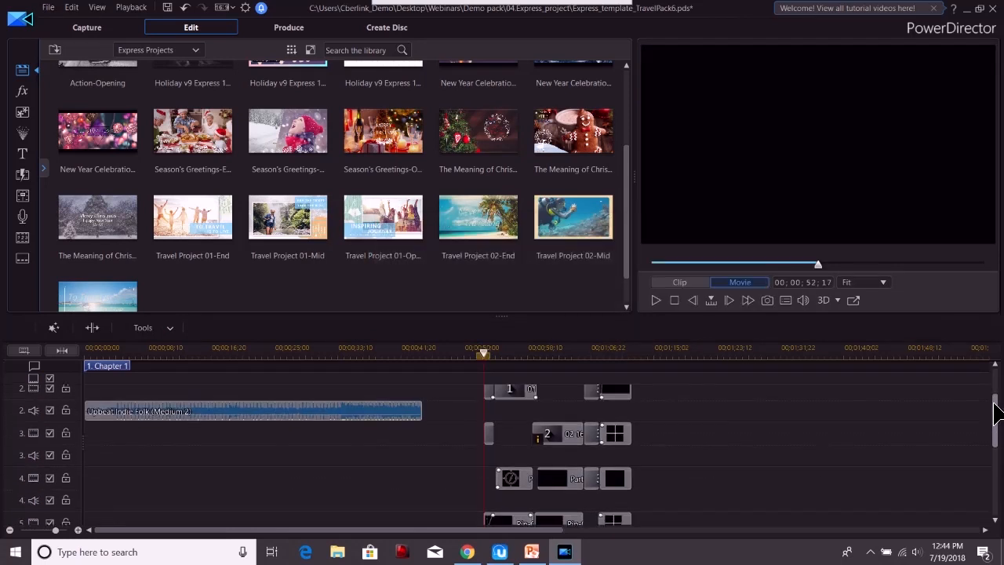
pyautogui.scroll(1, 994, 415)
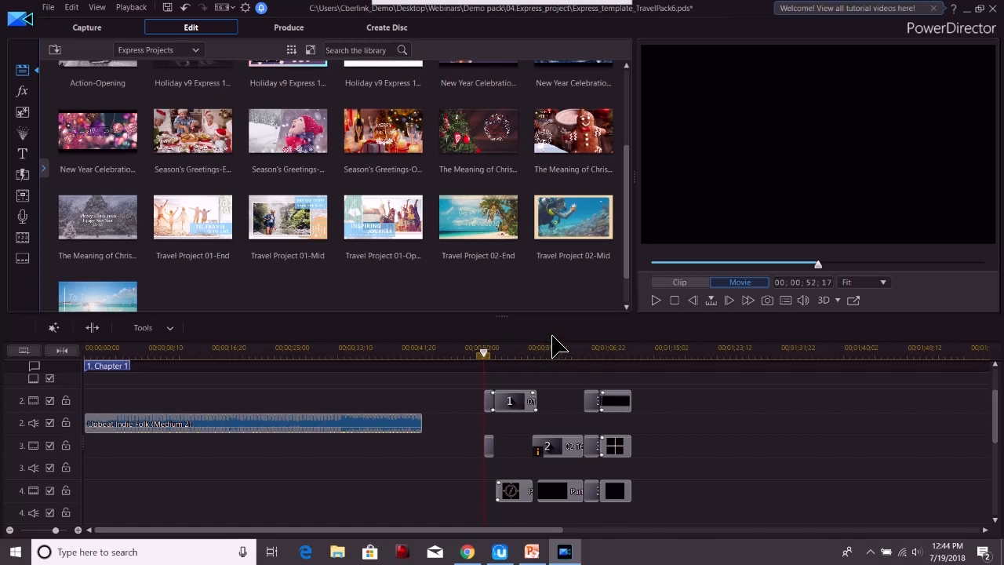
pyautogui.click(657, 300)
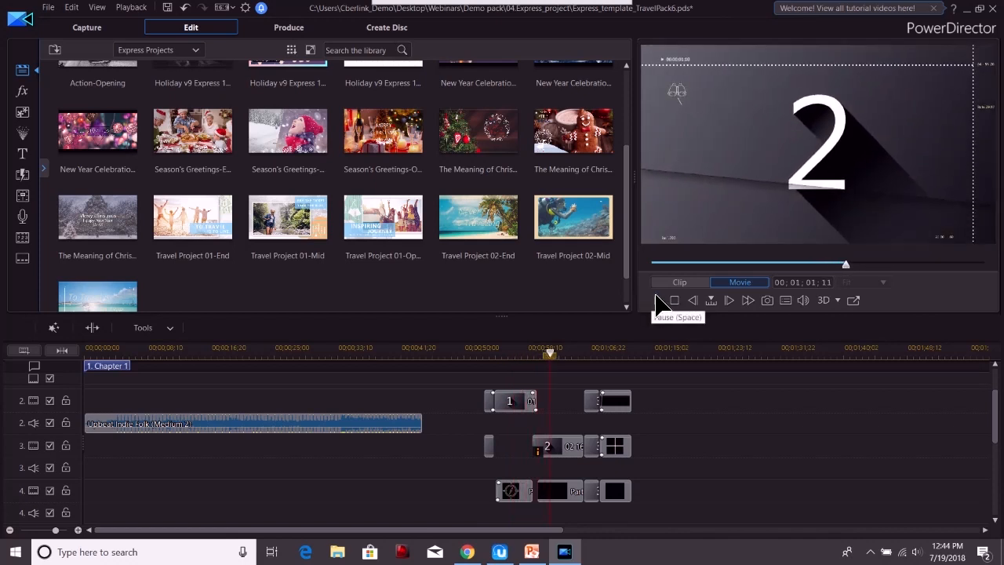
pyautogui.click(657, 299)
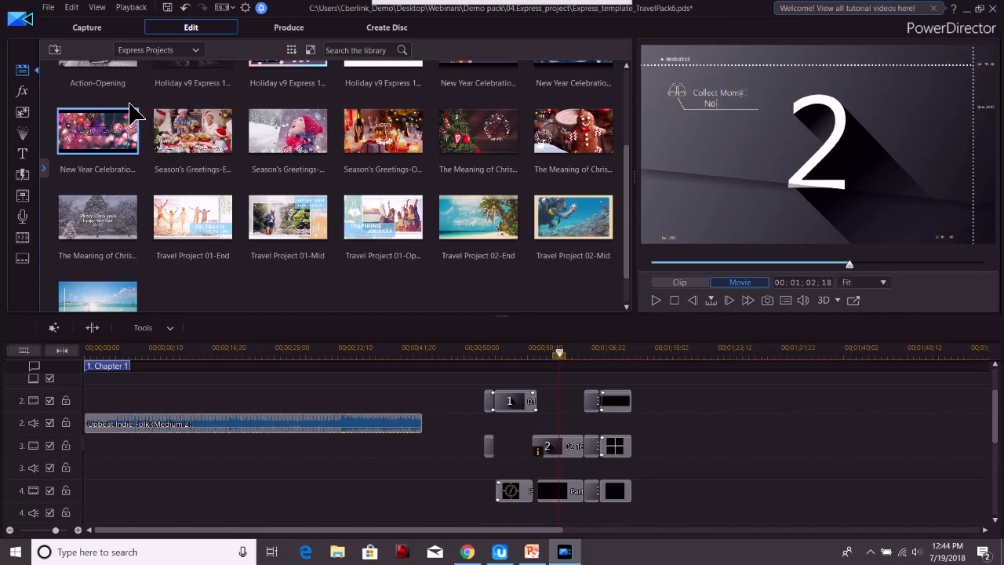
# - Replace placeholder 1 on track 2 with the beautiful-lake-resort clip and placeholder 2 on track 3 with the autumn-scene-rain clip from the media content
pyautogui.click(194, 49)
pyautogui.click(174, 64)
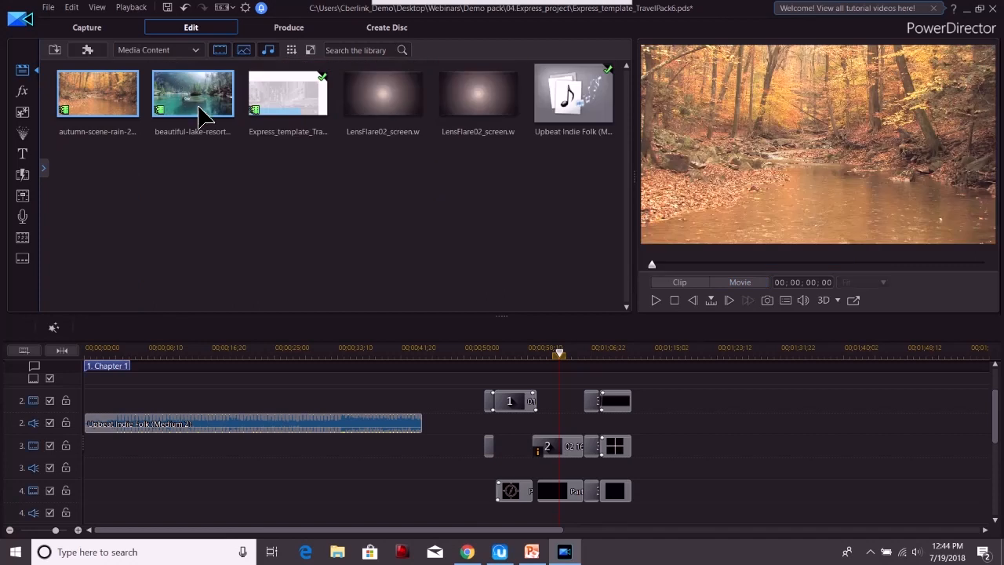
pyautogui.moveTo(200, 110); pyautogui.dragTo(511, 402)
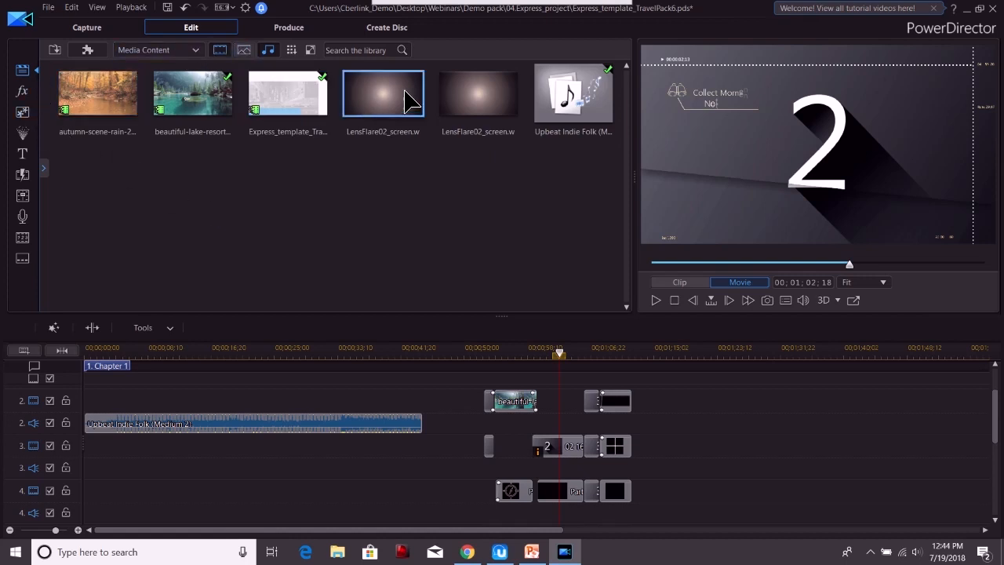
pyautogui.click(490, 102)
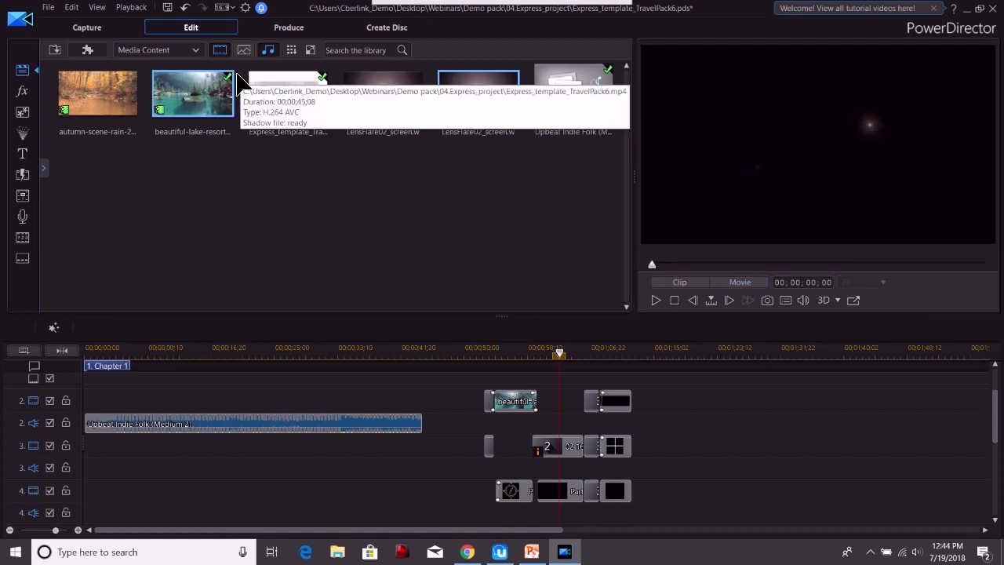
pyautogui.moveTo(113, 93); pyautogui.dragTo(553, 452)
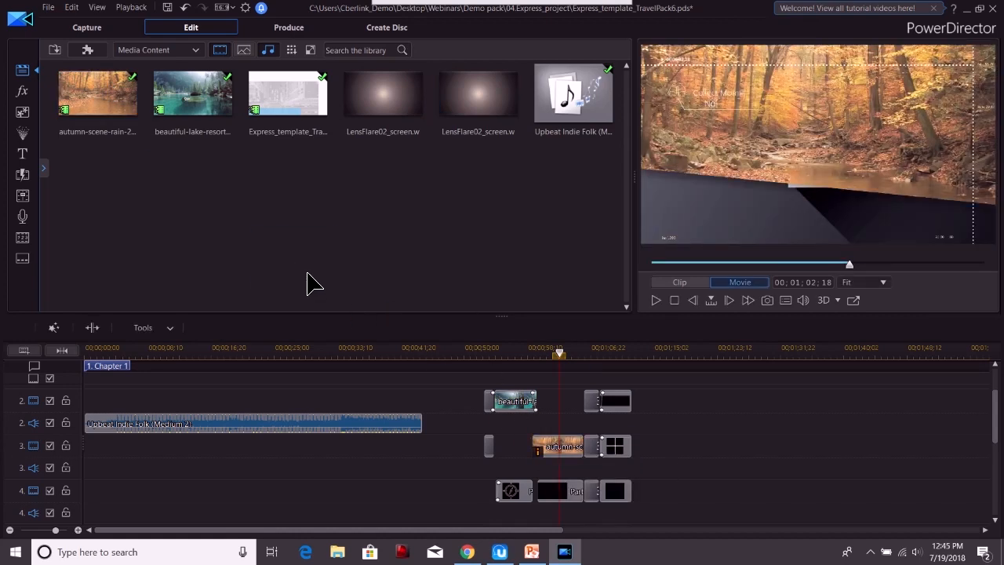
# - Open the compass overlay on track 4 in PiP Designer to view its properties and close it without changes
pyautogui.click(527, 492)
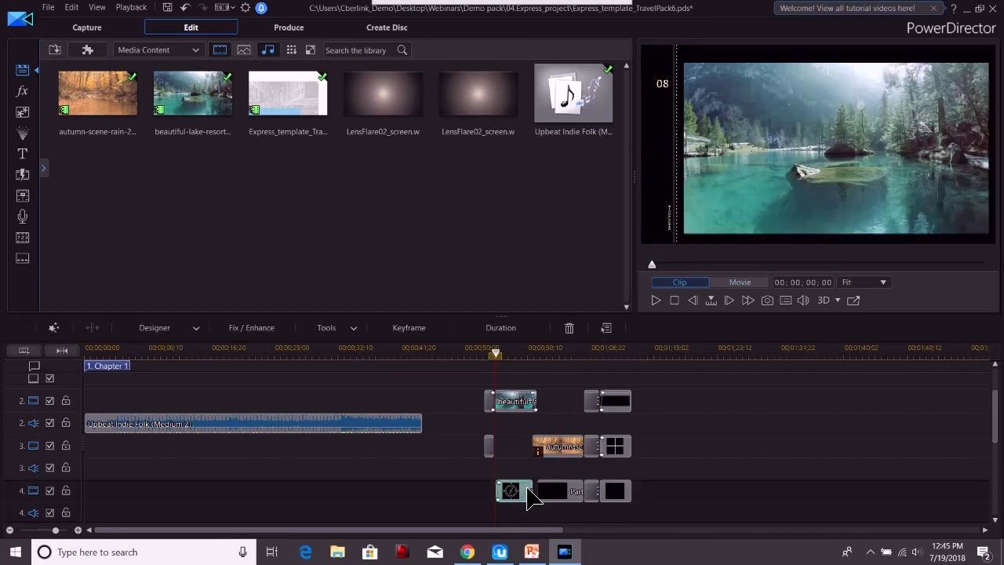
pyautogui.doubleClick(529, 494)
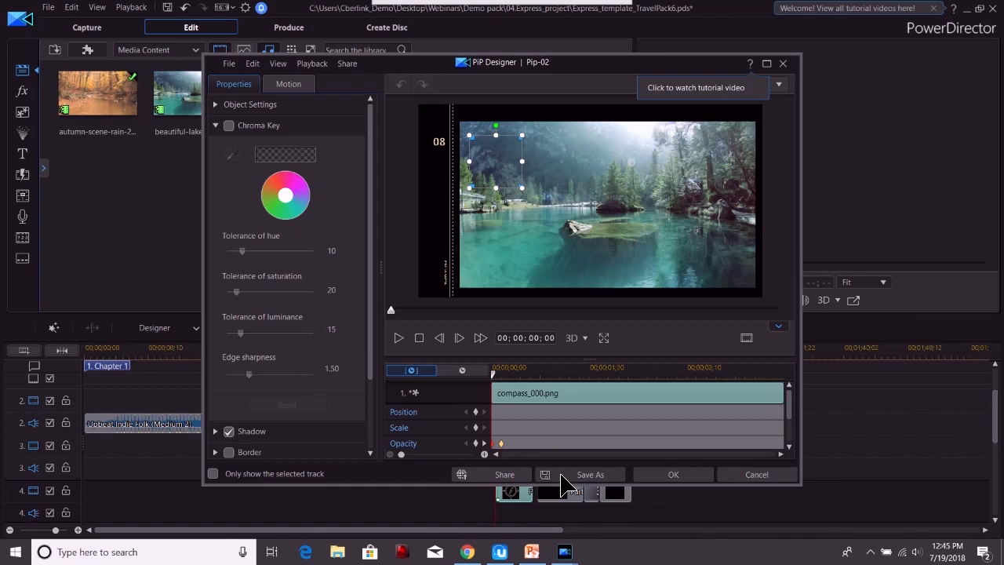
pyautogui.click(755, 474)
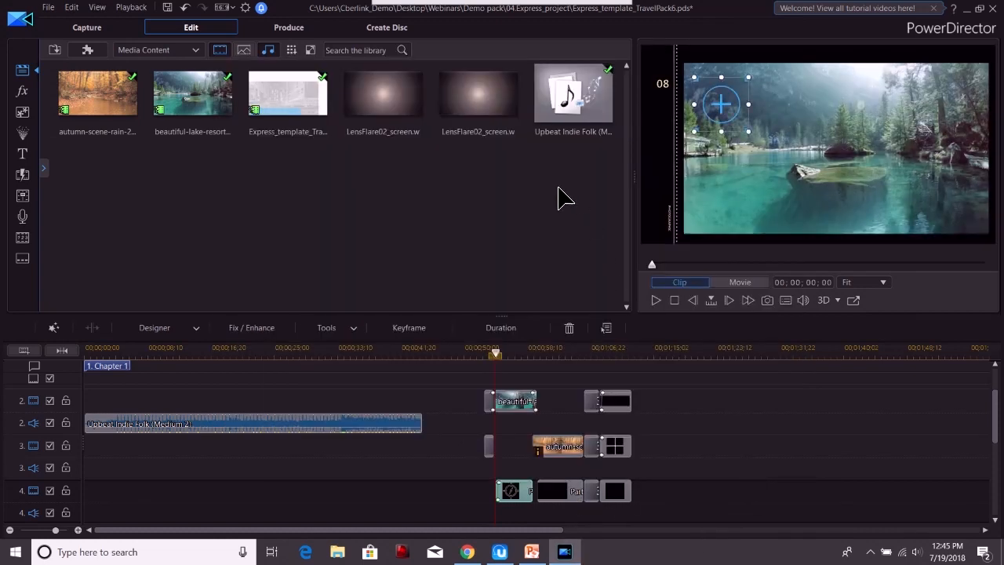
# - Add the Travel Project 02-End express template again at about 00;01;17;05, after the first segment, and accept the placeholder notice
pyautogui.click(196, 50)
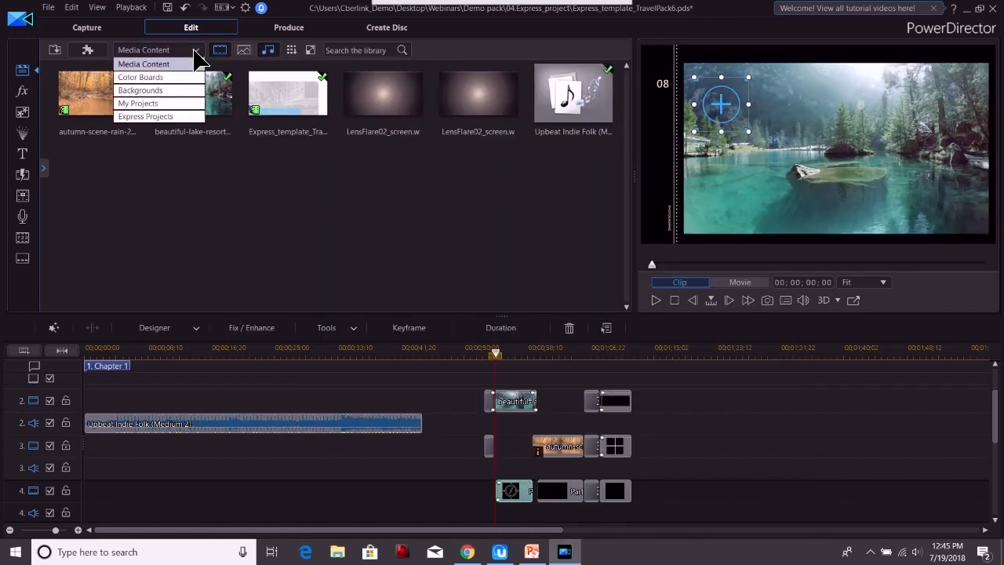
pyautogui.click(179, 119)
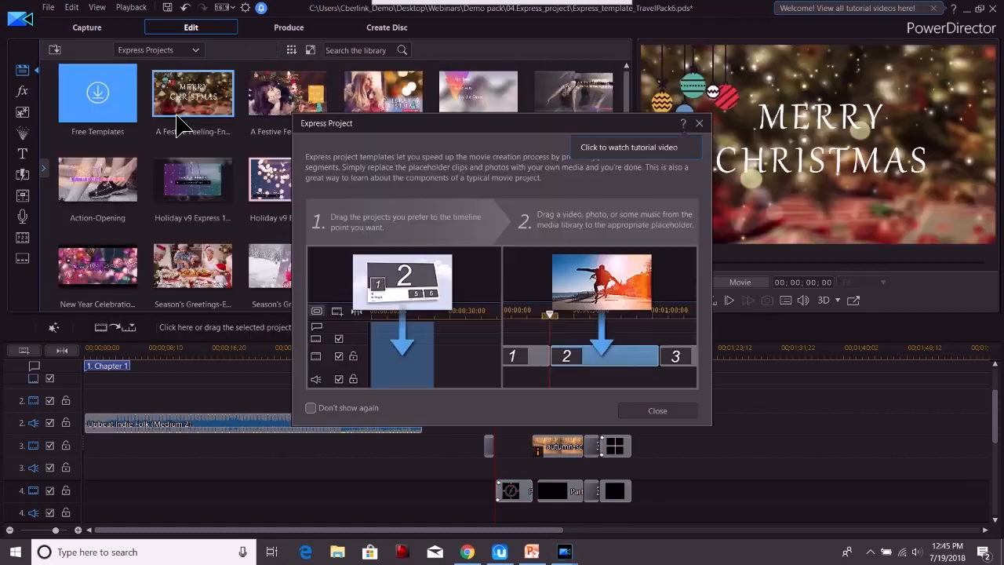
pyautogui.click(670, 414)
pyautogui.moveTo(627, 164); pyautogui.dragTo(628, 291)
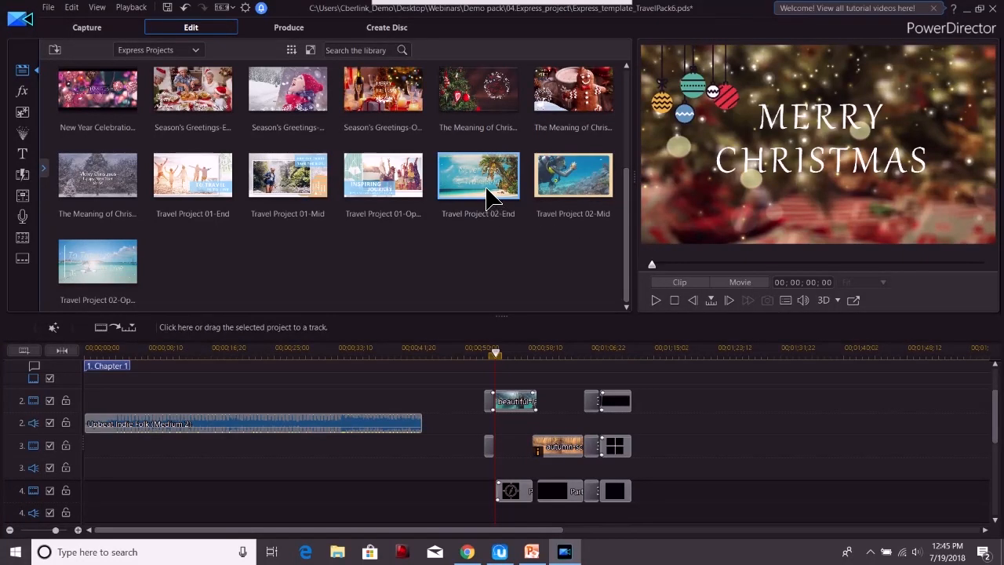
pyautogui.moveTo(488, 199); pyautogui.dragTo(672, 401)
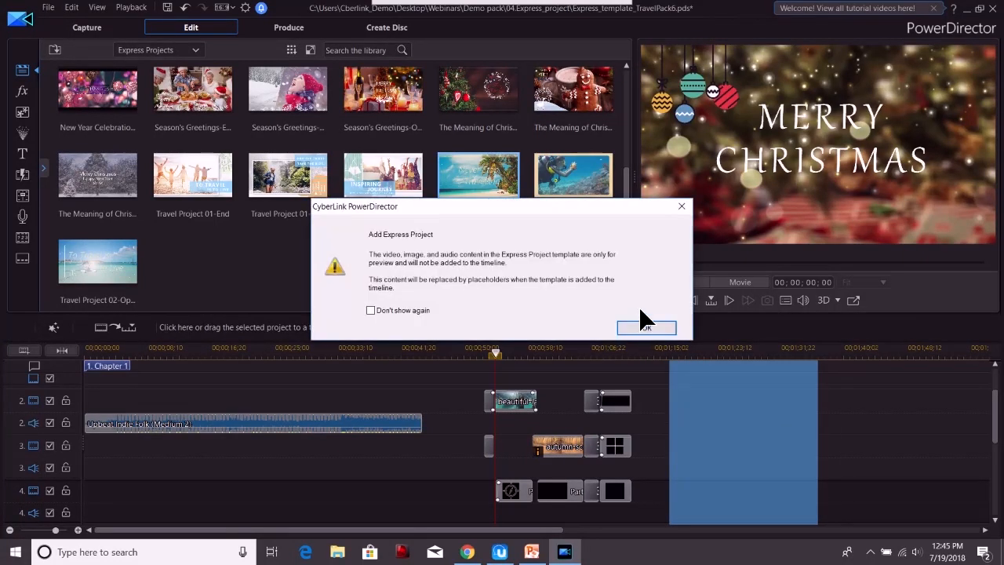
pyautogui.click(645, 329)
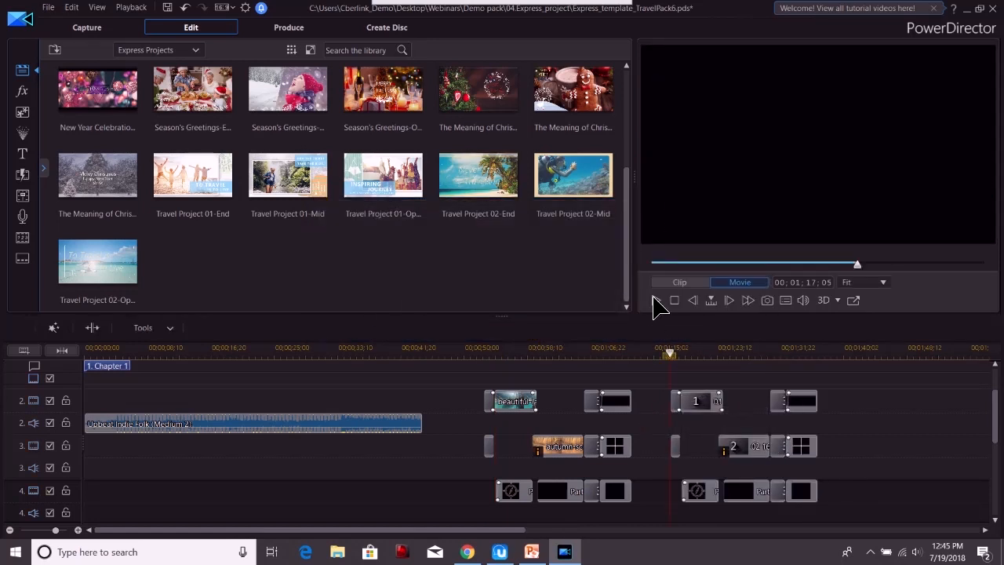
# - Show the project's media content in the library
pyautogui.click(196, 51)
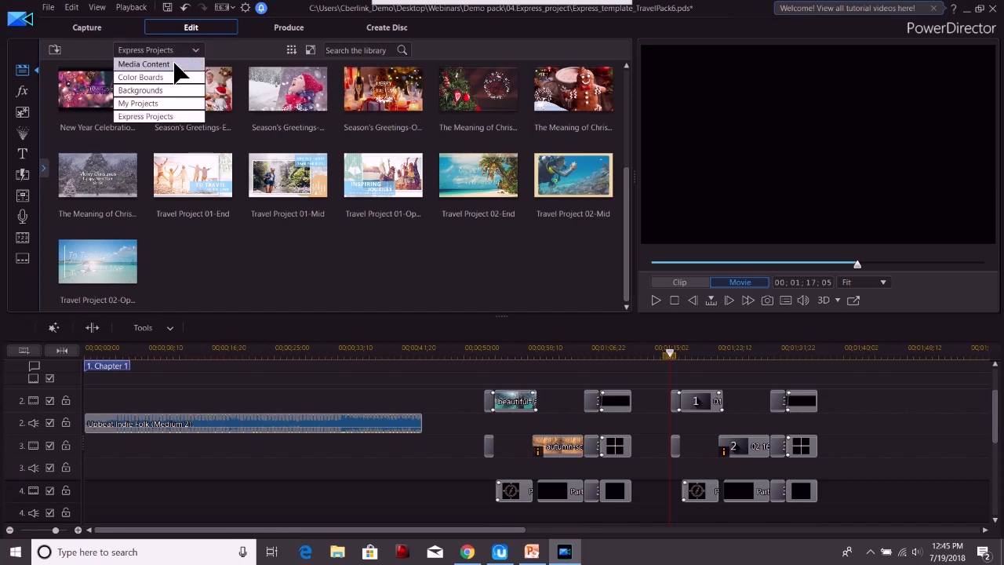
pyautogui.click(169, 65)
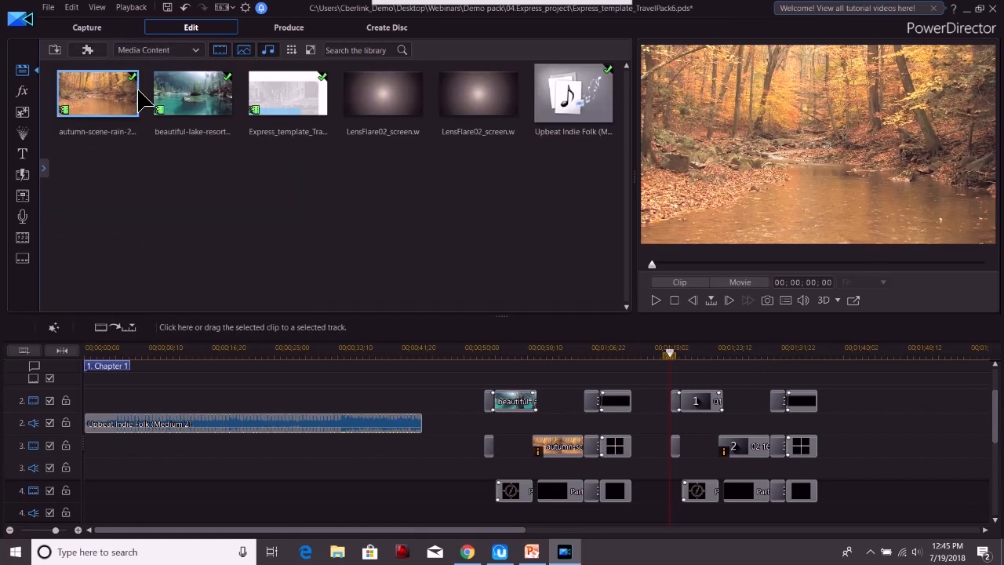
pyautogui.click(179, 101)
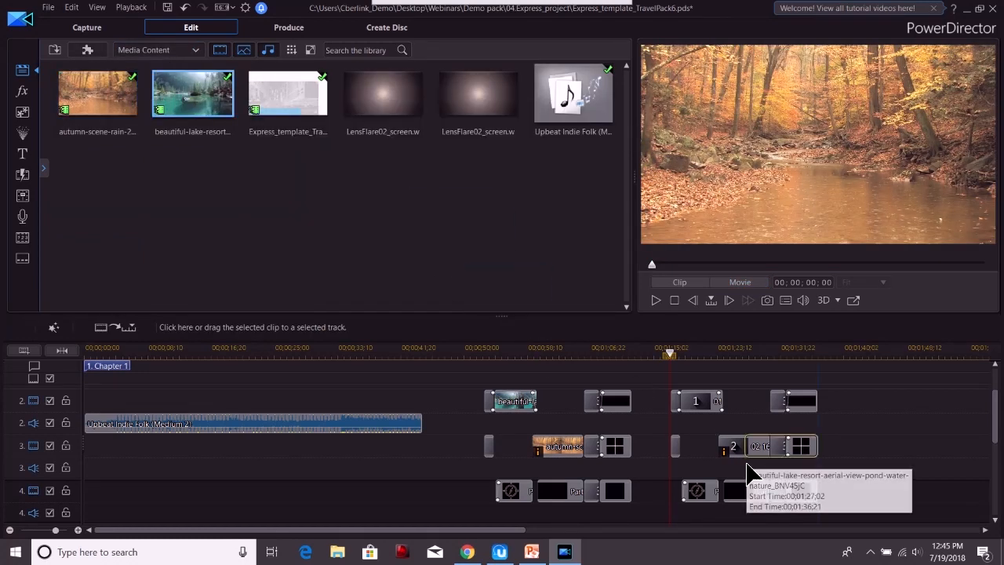
pyautogui.moveTo(741, 508); pyautogui.dragTo(766, 510)
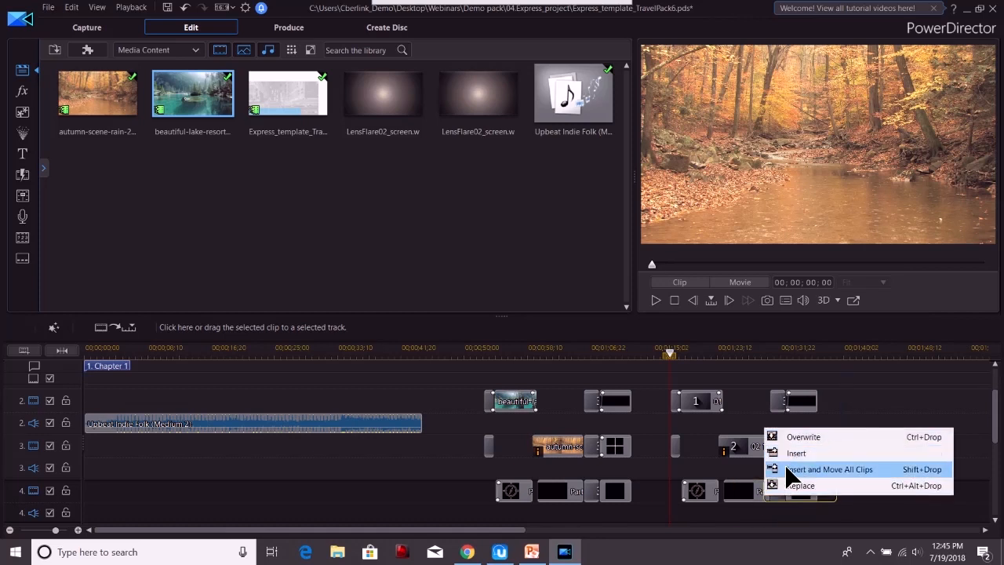
pyautogui.press('Escape')
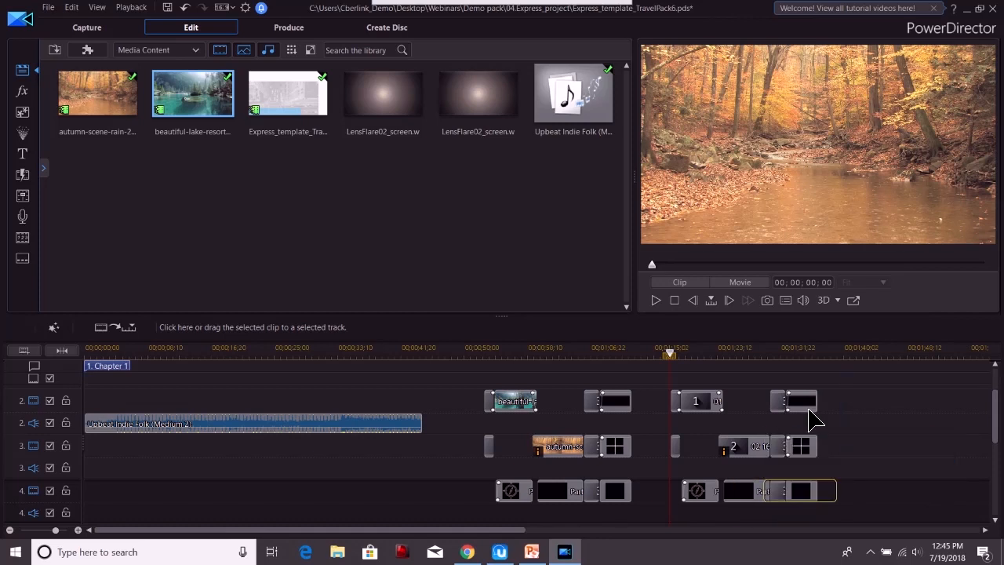
# - Fill the second segment's placeholder 2 with the autumn-scene-rain clip and its placeholder 1 with the beautiful-lake-resort clip
pyautogui.moveTo(246, 176); pyautogui.dragTo(731, 449)
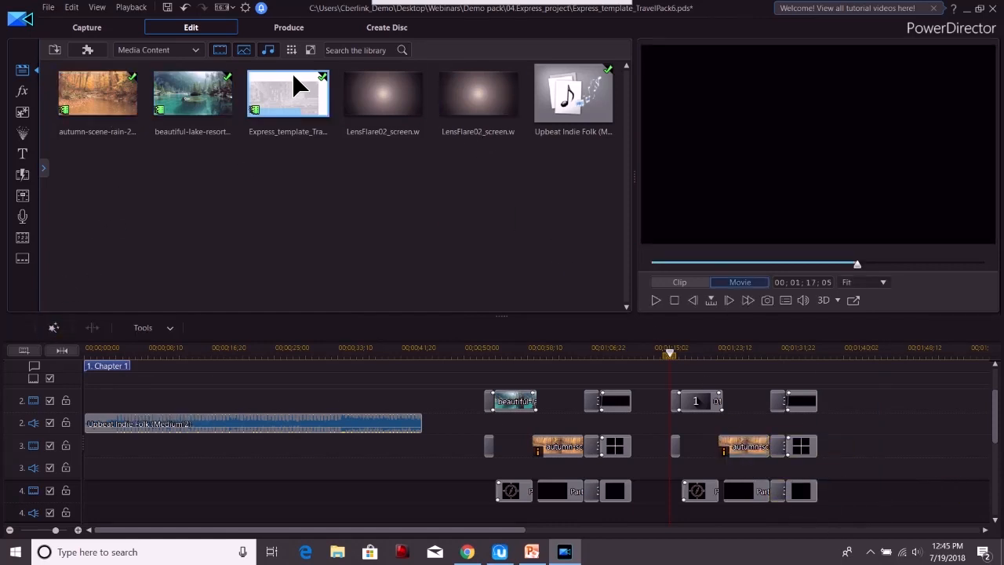
pyautogui.moveTo(207, 101); pyautogui.dragTo(712, 419)
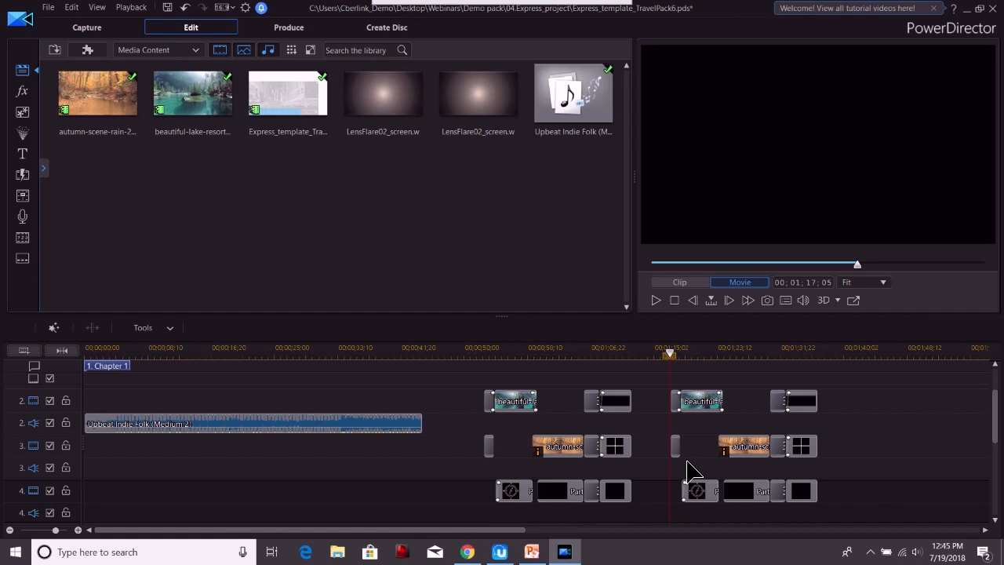
# - Show the Express Projects templates in the library again and dismiss the introduction
pyautogui.click(199, 50)
pyautogui.click(192, 116)
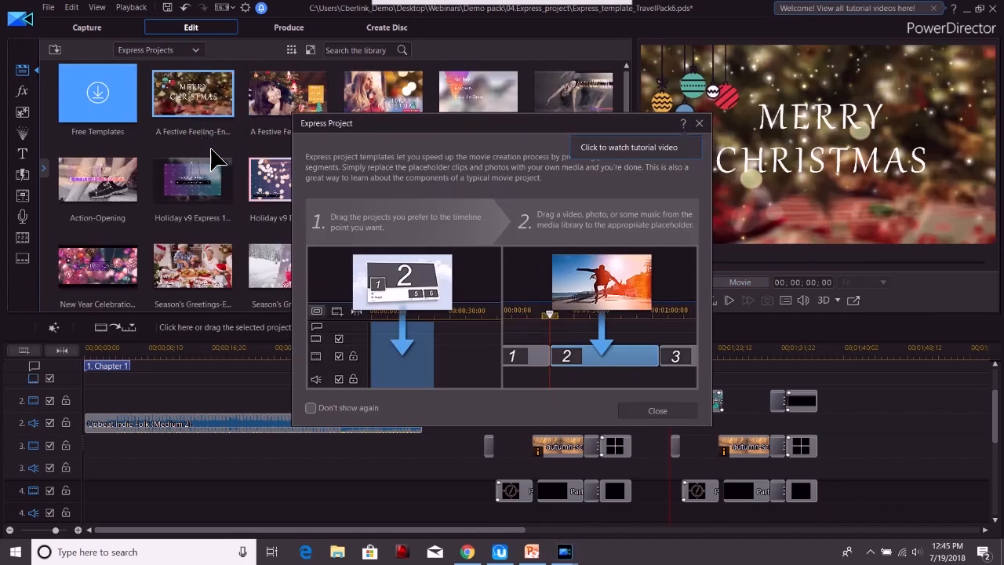
pyautogui.click(655, 409)
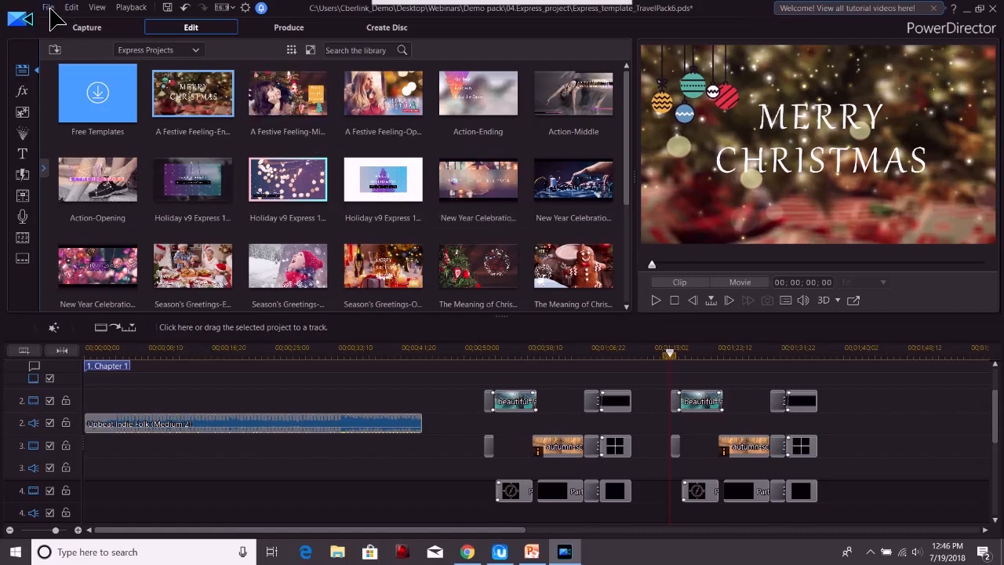
# - Switch to the PowerPoint webinar deck, show slide 10 on editing 360 video, and return to PowerDirector
pyautogui.click(530, 551)
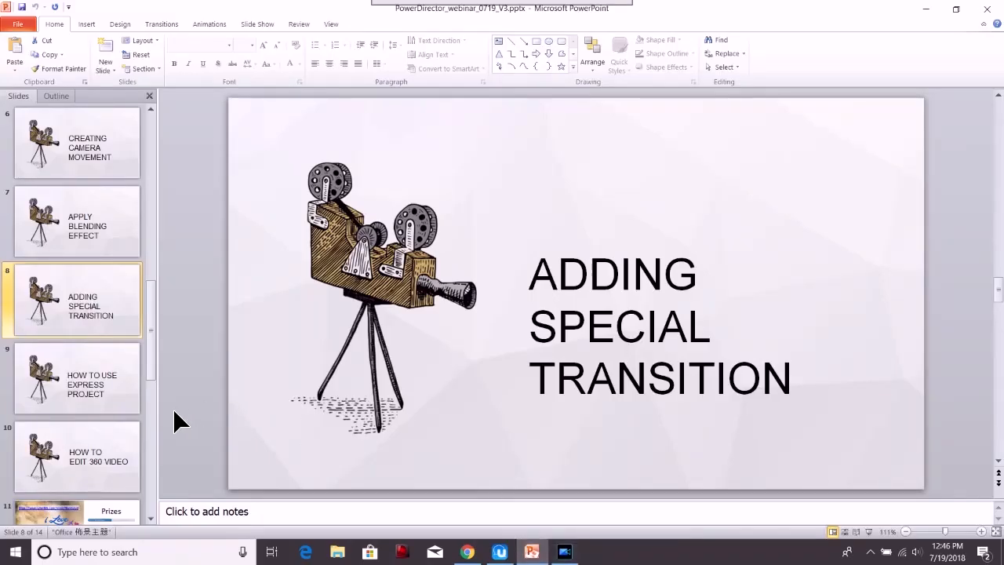
pyautogui.click(108, 387)
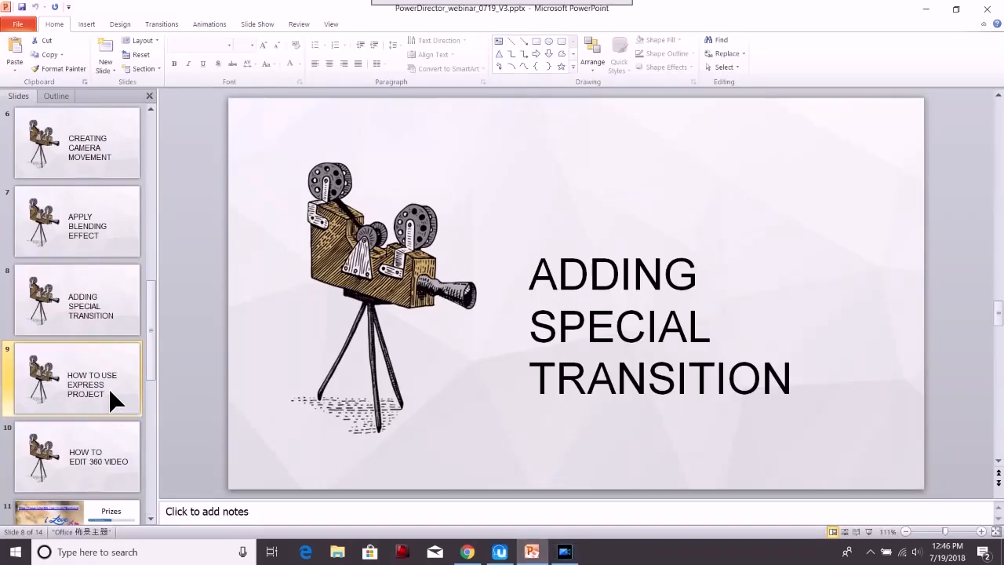
pyautogui.click(111, 433)
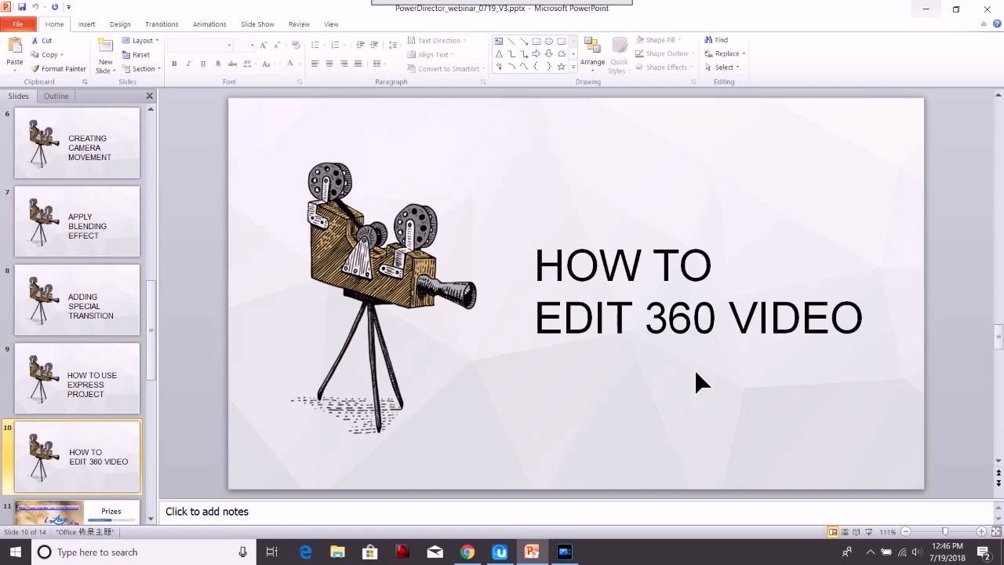
pyautogui.click(565, 551)
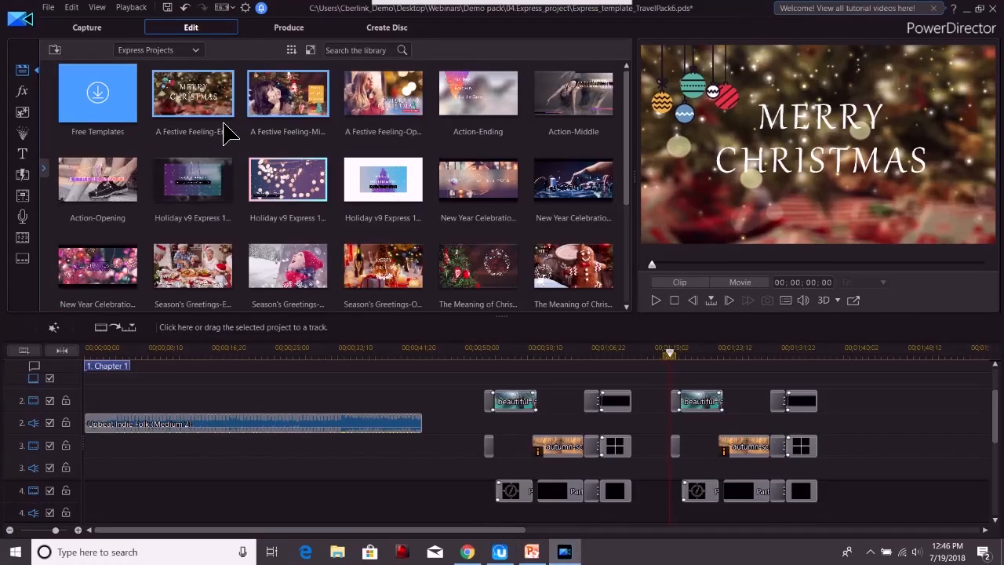
# - Open 360_edits.pds from the 05.360_edits folder in Demo pack, without saving the current project or merging the media libraries
pyautogui.click(50, 7)
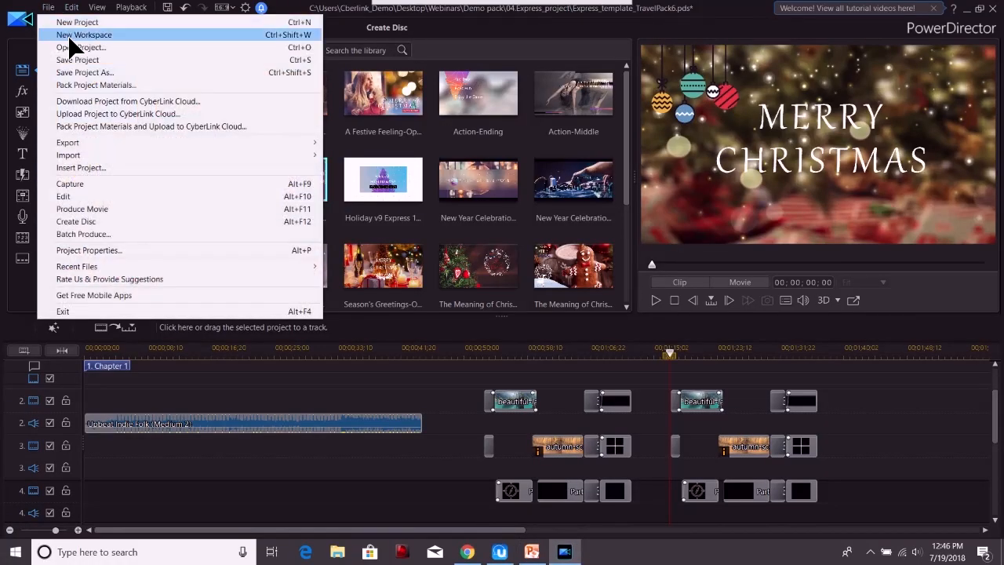
pyautogui.click(73, 44)
pyautogui.click(551, 308)
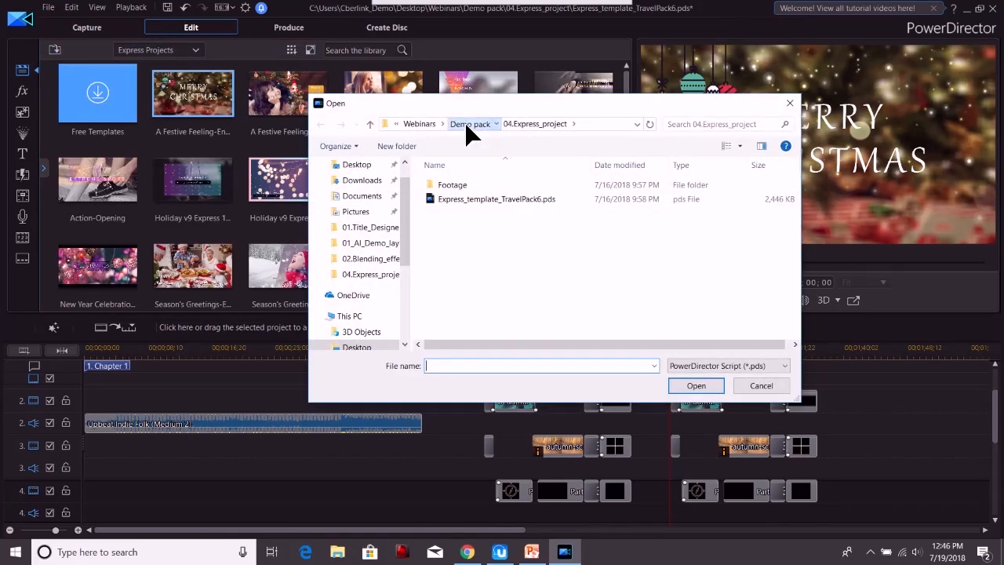
pyautogui.click(468, 125)
pyautogui.doubleClick(473, 242)
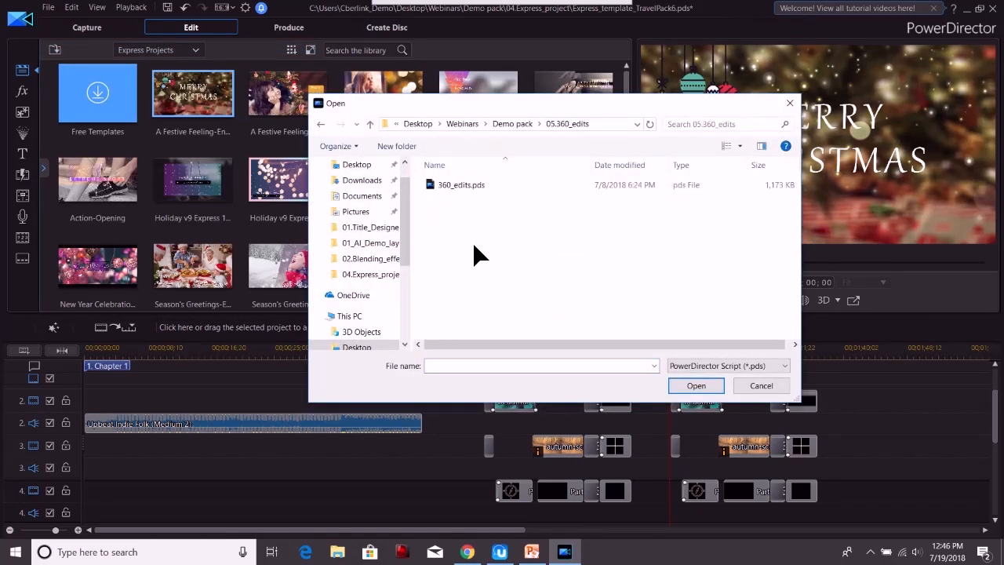
pyautogui.doubleClick(456, 187)
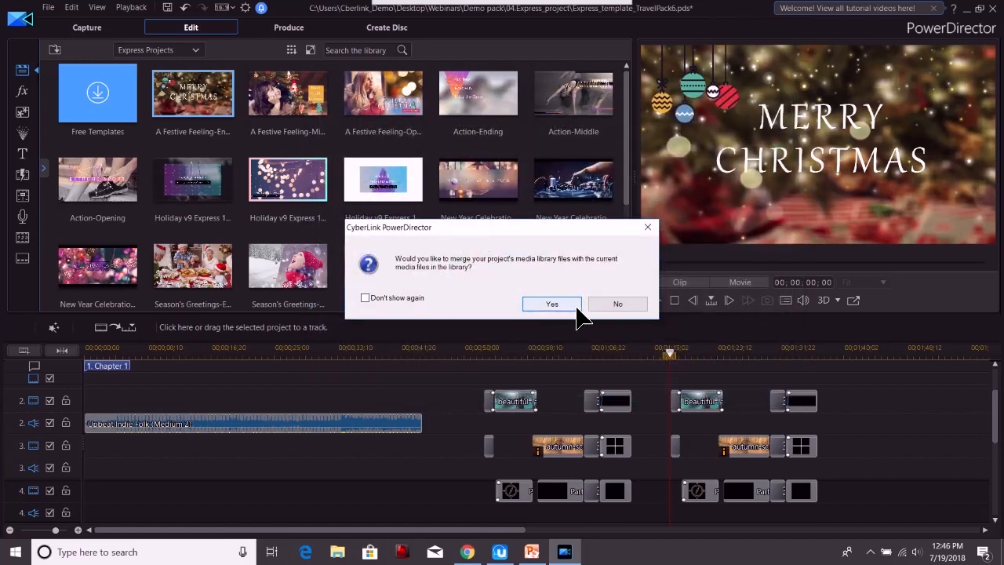
pyautogui.click(610, 305)
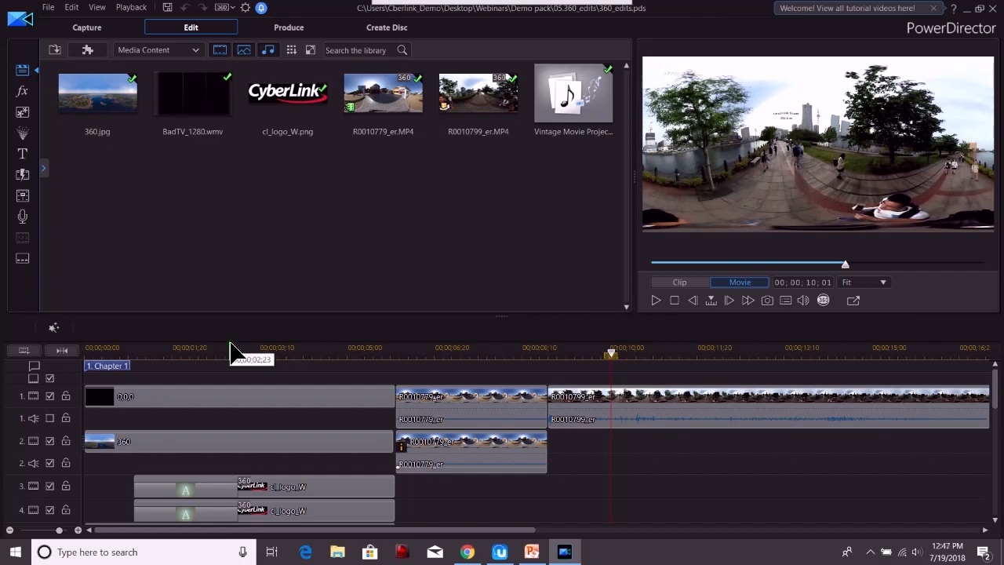
# - Preview the project from near its beginning in 360° viewer mode, turning the view to look around the scene
pyautogui.click(94, 367)
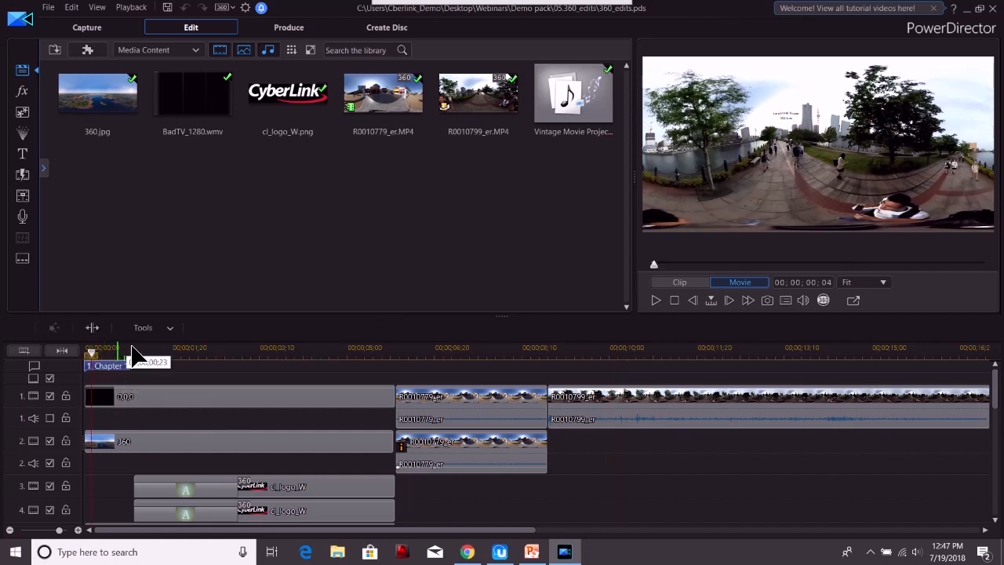
pyautogui.click(823, 302)
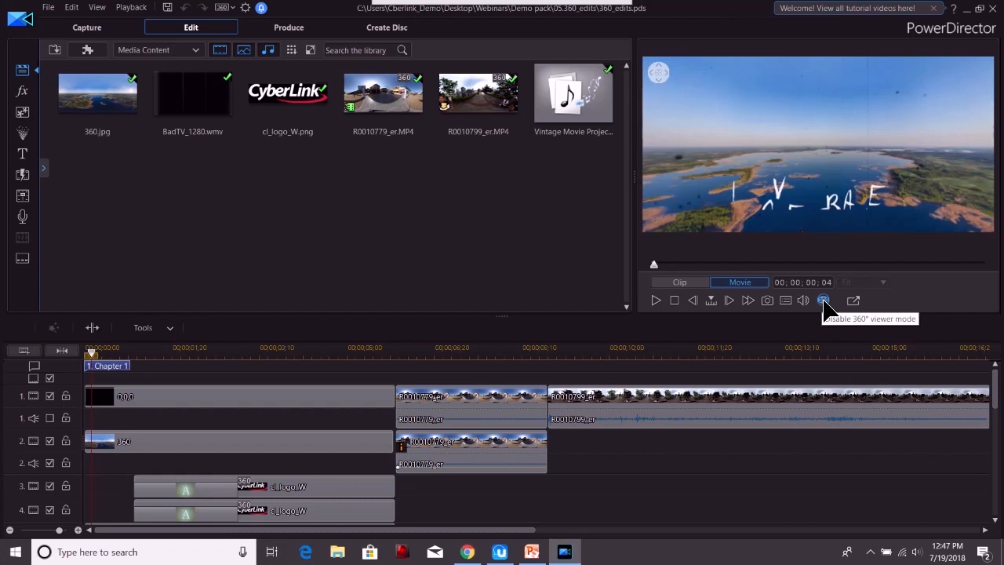
pyautogui.click(657, 301)
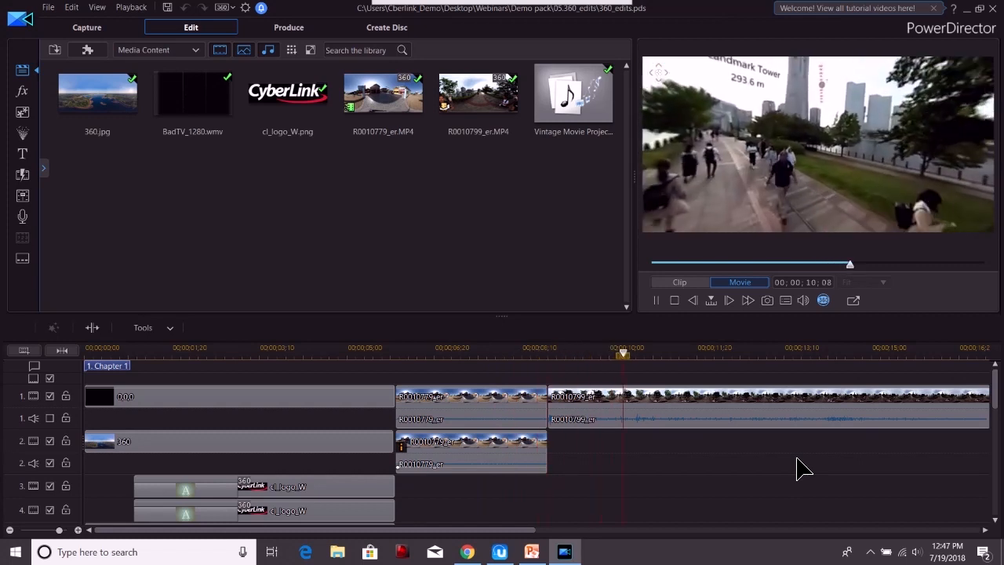
pyautogui.moveTo(745, 174); pyautogui.dragTo(784, 192)
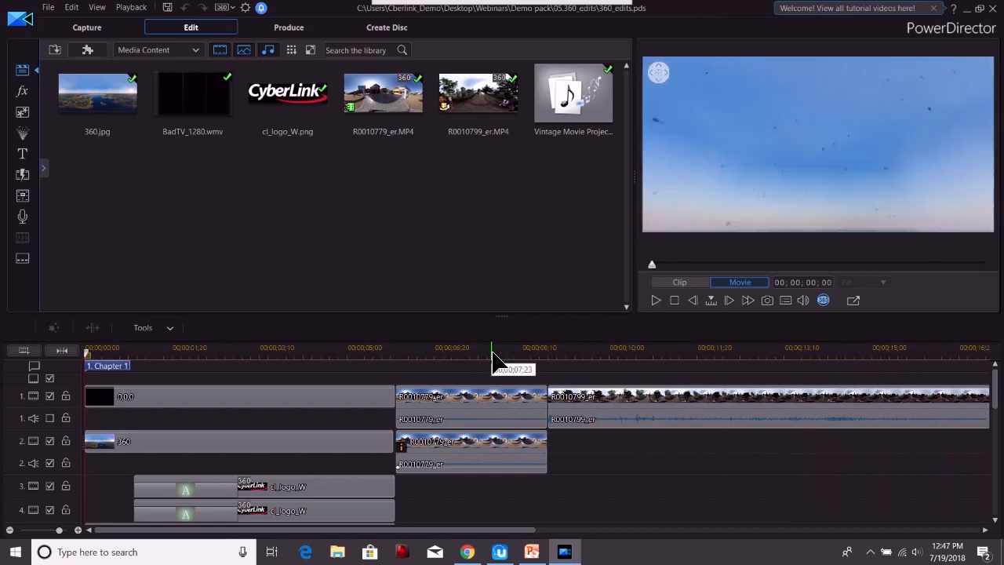
# - Place the 360.jpg photo on track 1 in the empty area after the existing clips, at about 21 seconds
pyautogui.scroll(-5, 493, 365)
pyautogui.scroll(1, 233, 359)
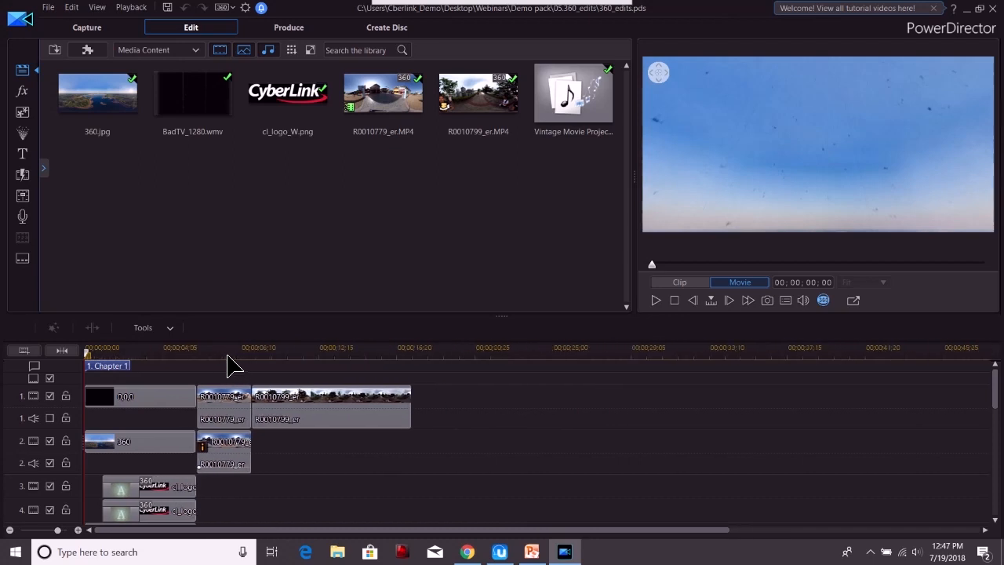
pyautogui.scroll(-2, 216, 367)
pyautogui.scroll(1, 216, 367)
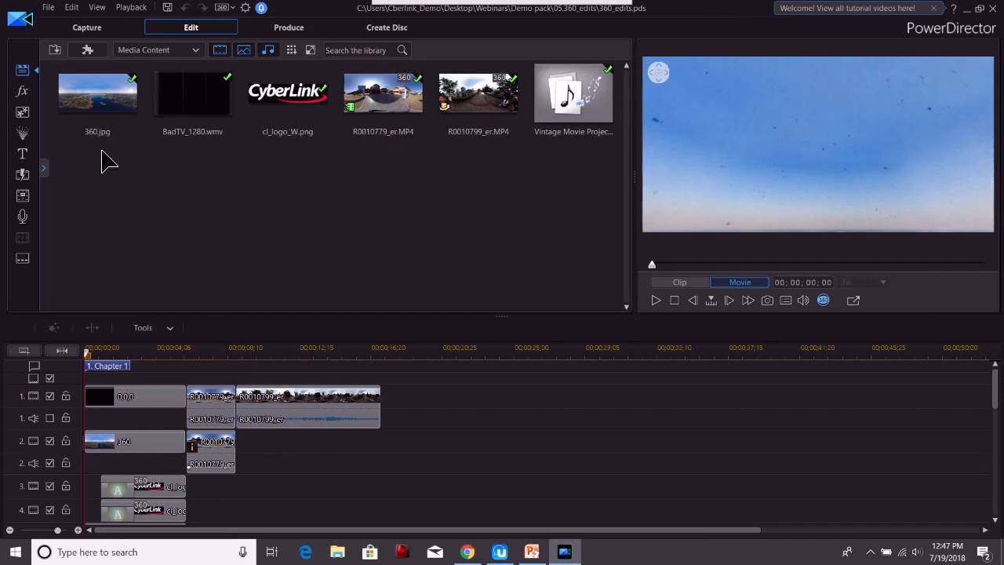
pyautogui.moveTo(105, 117); pyautogui.dragTo(451, 407)
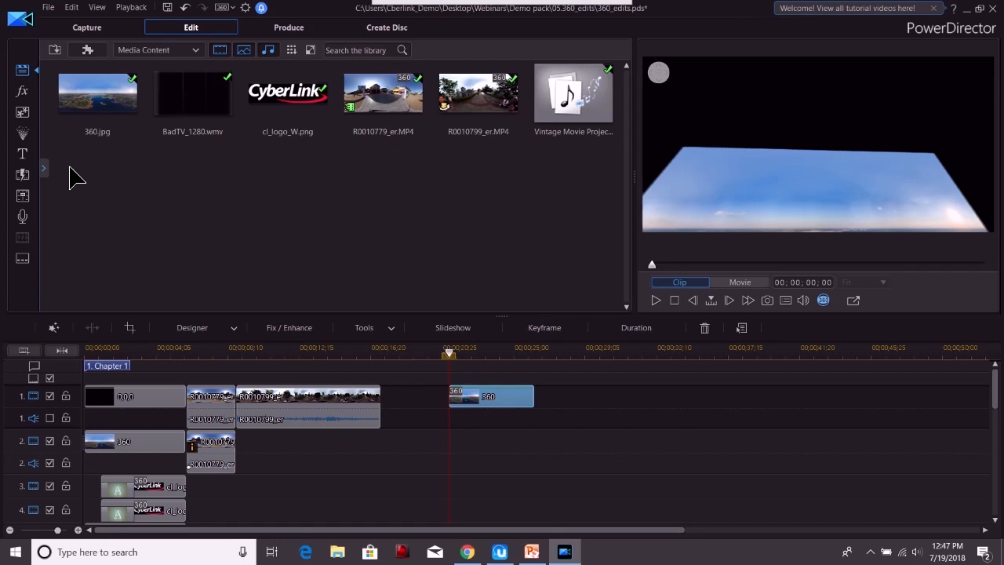
# - Add the Default 360 text title to track 2, aligned with the start of the newly placed 360 photo
pyautogui.click(27, 156)
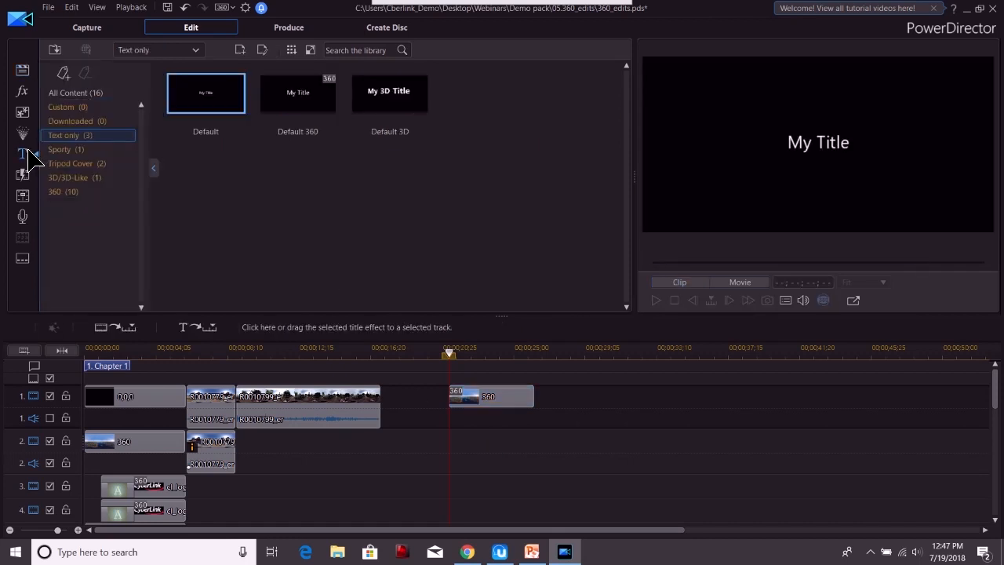
pyautogui.click(292, 97)
pyautogui.moveTo(486, 388); pyautogui.dragTo(453, 445)
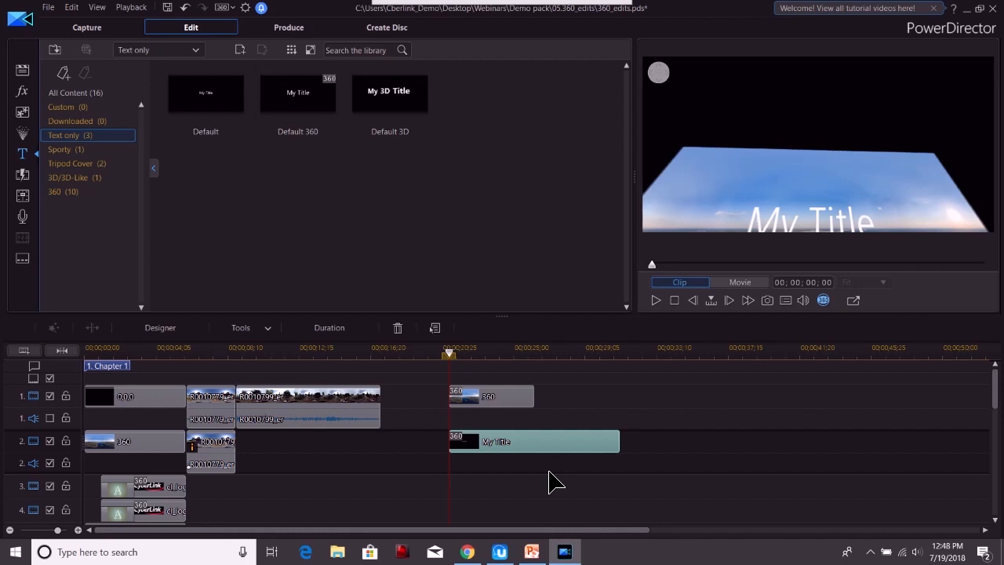
# - Open the new title for editing, change its text to "I Love travel", and turn the preview so the whole title shows
pyautogui.doubleClick(468, 445)
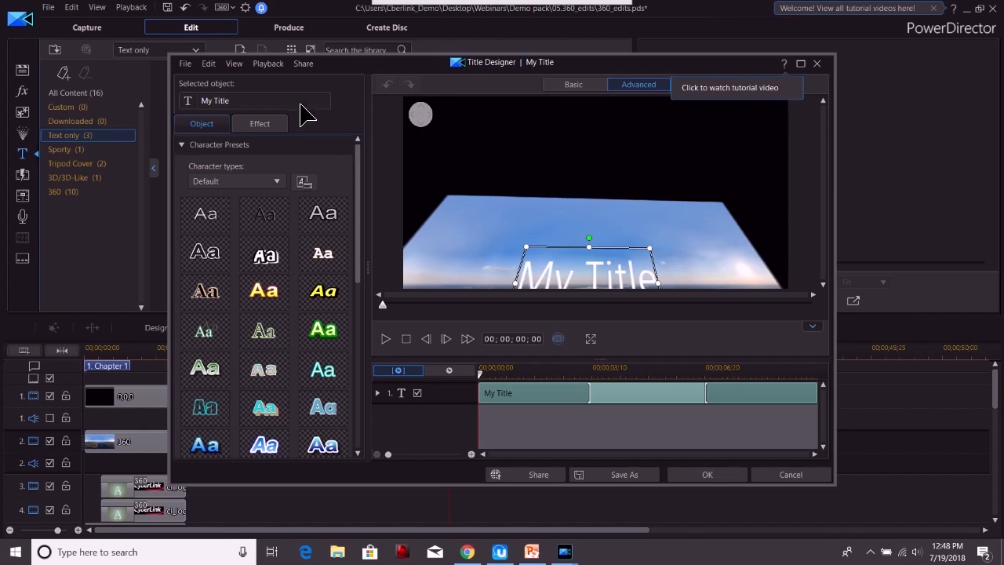
pyautogui.moveTo(291, 101); pyautogui.dragTo(192, 109)
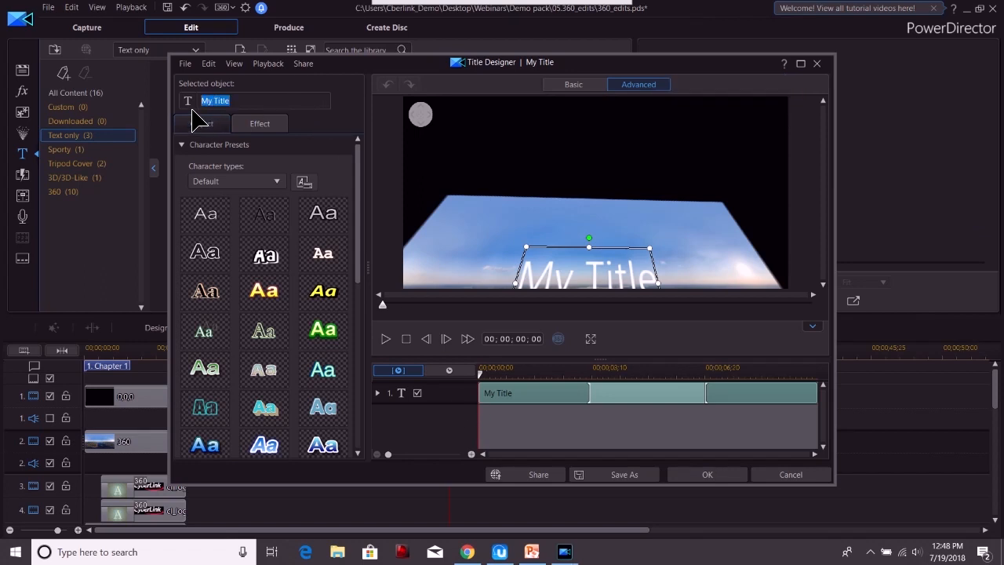
pyautogui.write('I Love travel')
pyautogui.moveTo(540, 243); pyautogui.dragTo(541, 200)
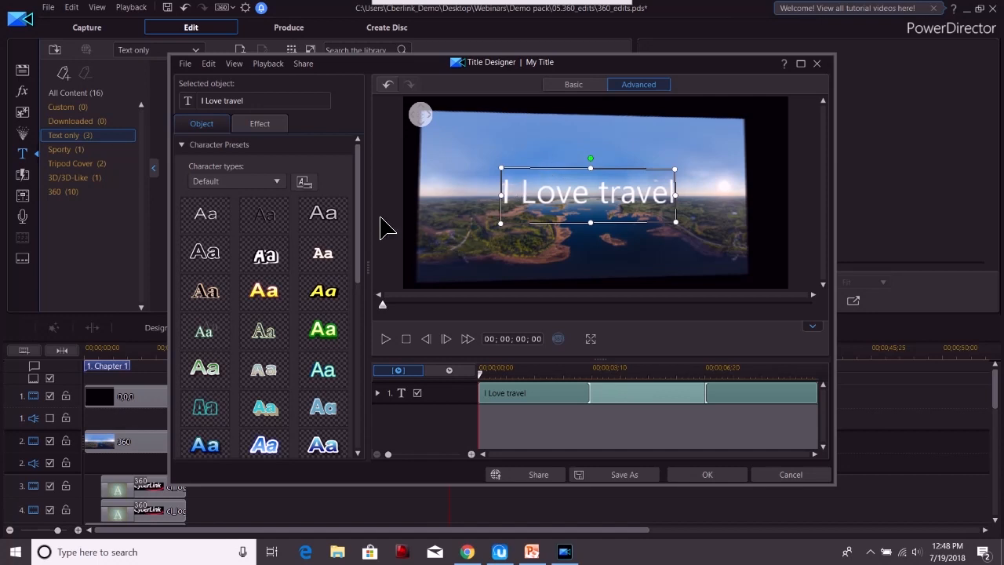
# - Set the font of the "I Love travel" title to Painted
pyautogui.moveTo(358, 180); pyautogui.dragTo(361, 354)
pyautogui.click(279, 270)
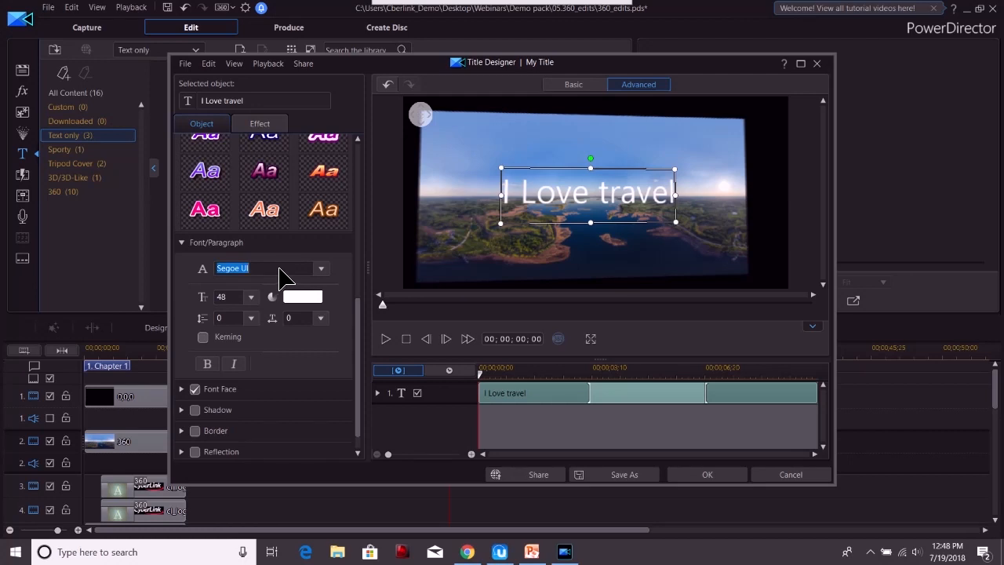
pyautogui.write('P')
pyautogui.press('Return')
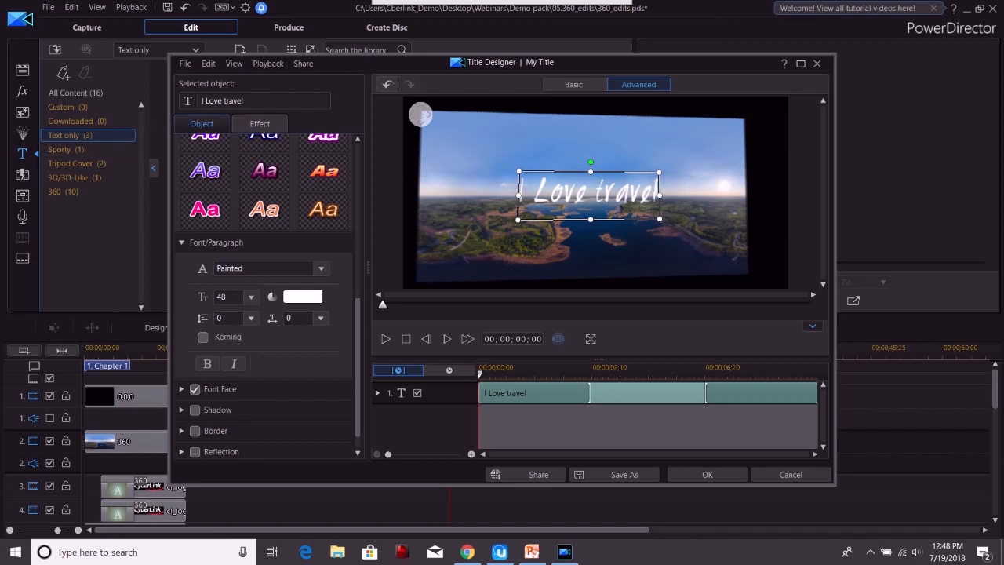
# - Apply the Solo Jump starting effect to the title and play it back in the designer
pyautogui.click(261, 130)
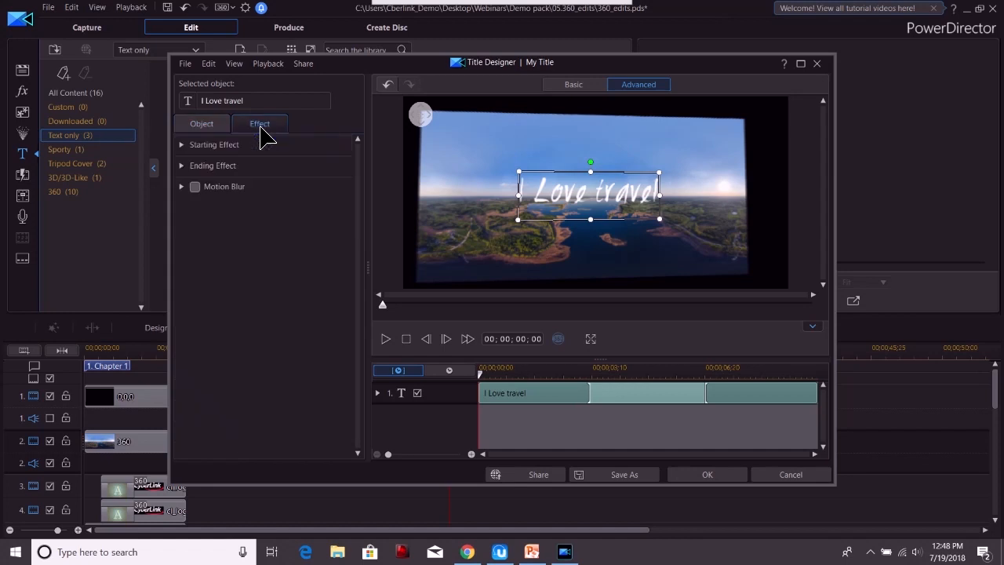
pyautogui.click(187, 146)
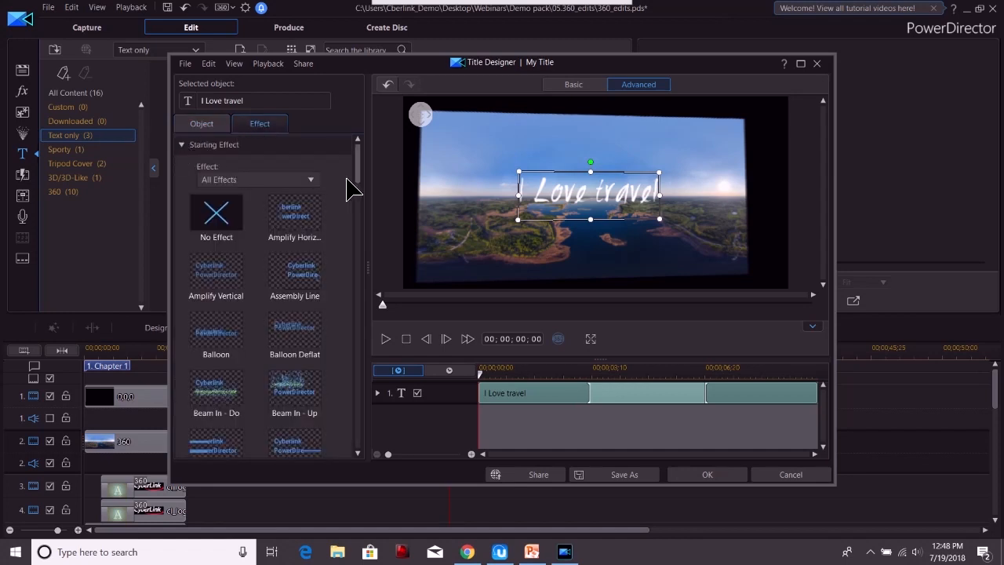
pyautogui.moveTo(358, 161); pyautogui.dragTo(359, 347)
pyautogui.click(227, 219)
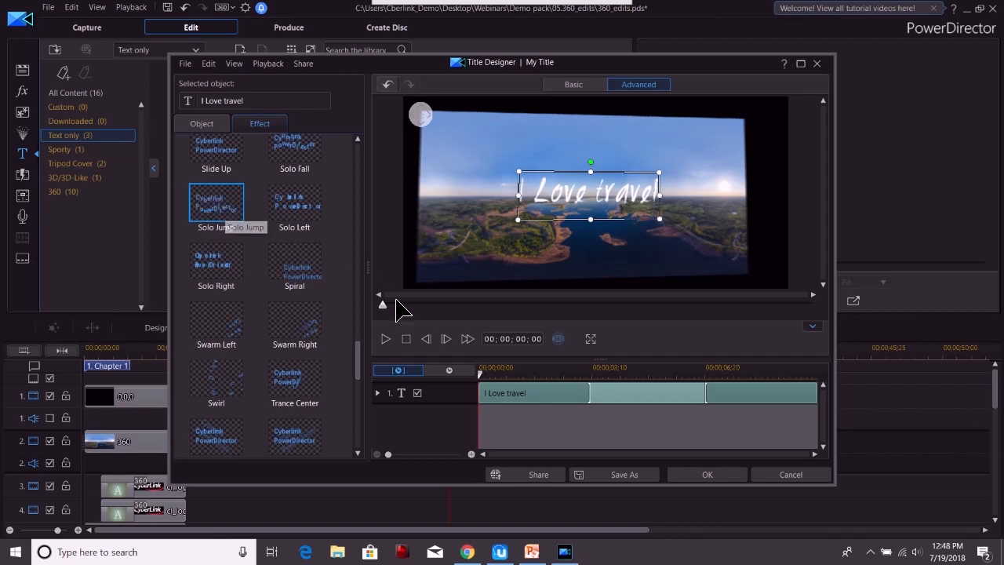
pyautogui.click(387, 342)
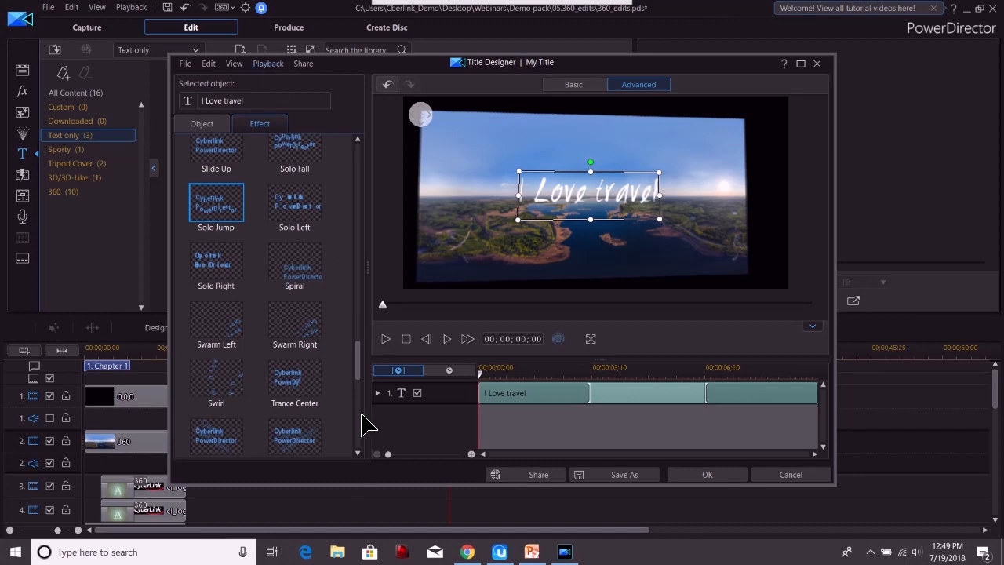
# - Set the title's font color to pure red from the basic colors and save the title changes to the timeline
pyautogui.moveTo(358, 353); pyautogui.dragTo(352, 140)
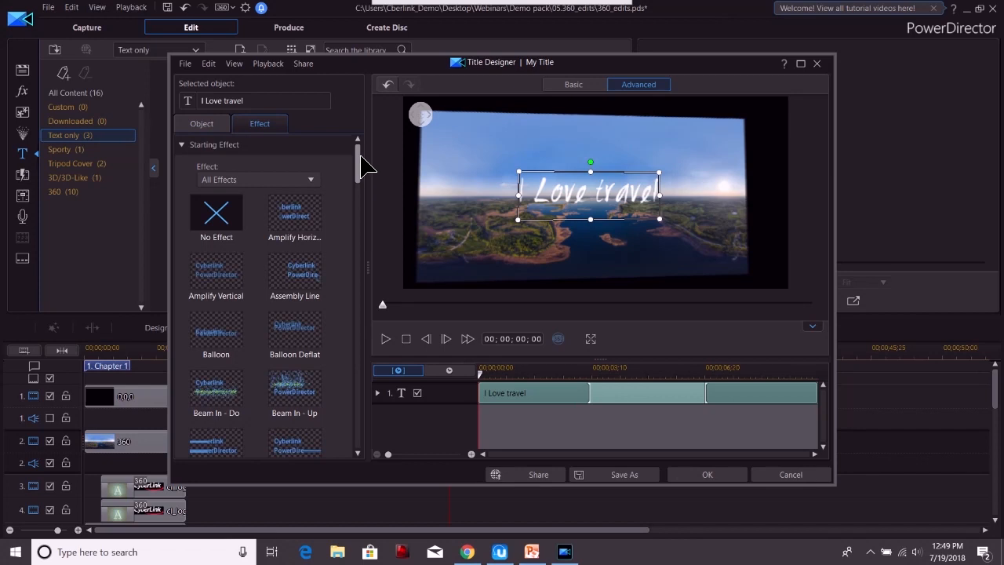
pyautogui.click(202, 125)
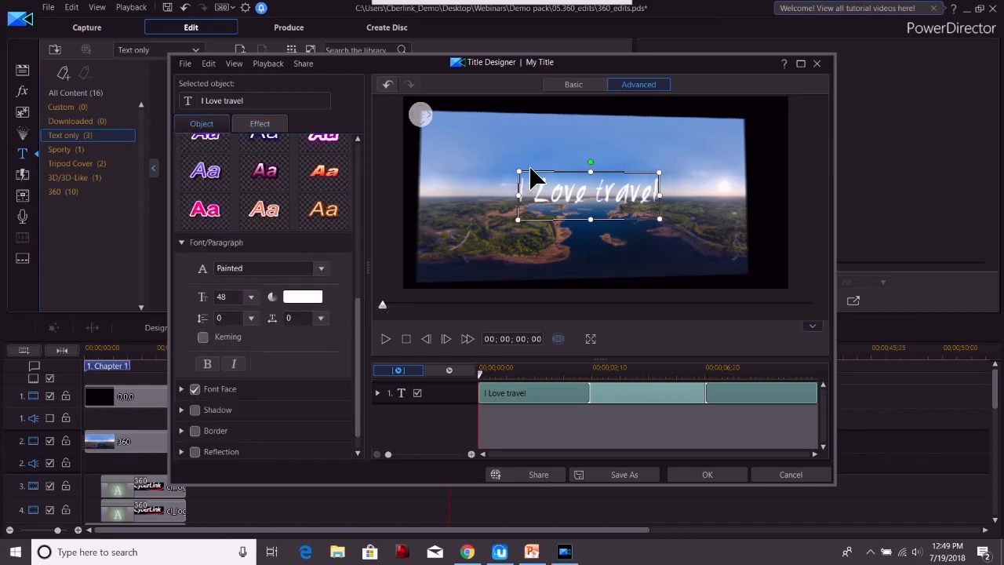
pyautogui.click(313, 299)
pyautogui.click(360, 217)
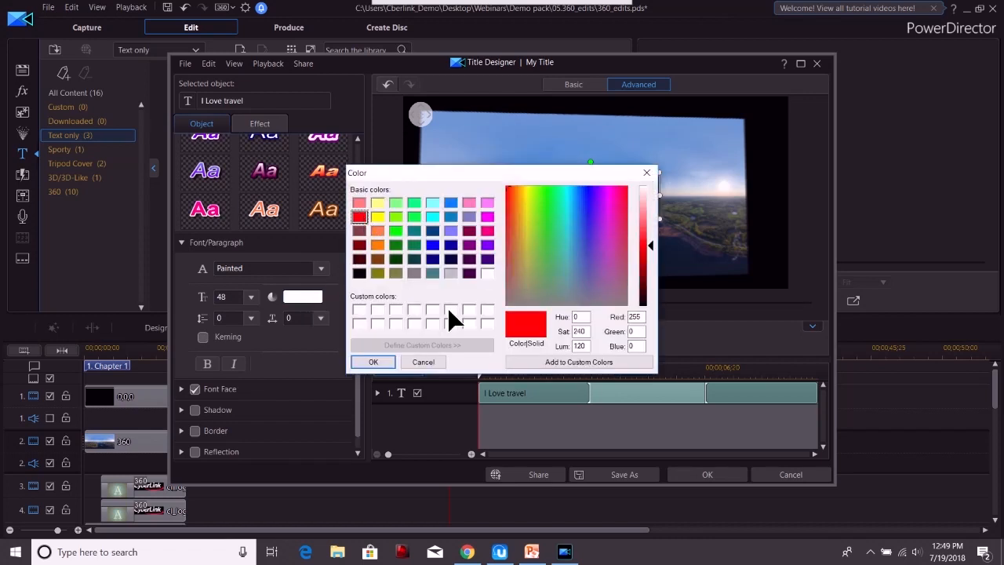
pyautogui.click(374, 362)
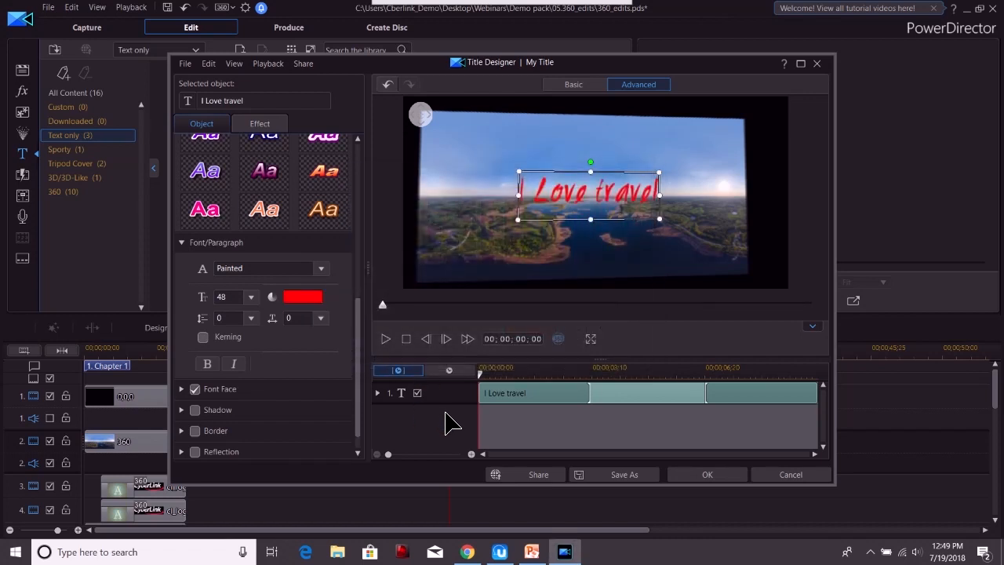
pyautogui.click(707, 475)
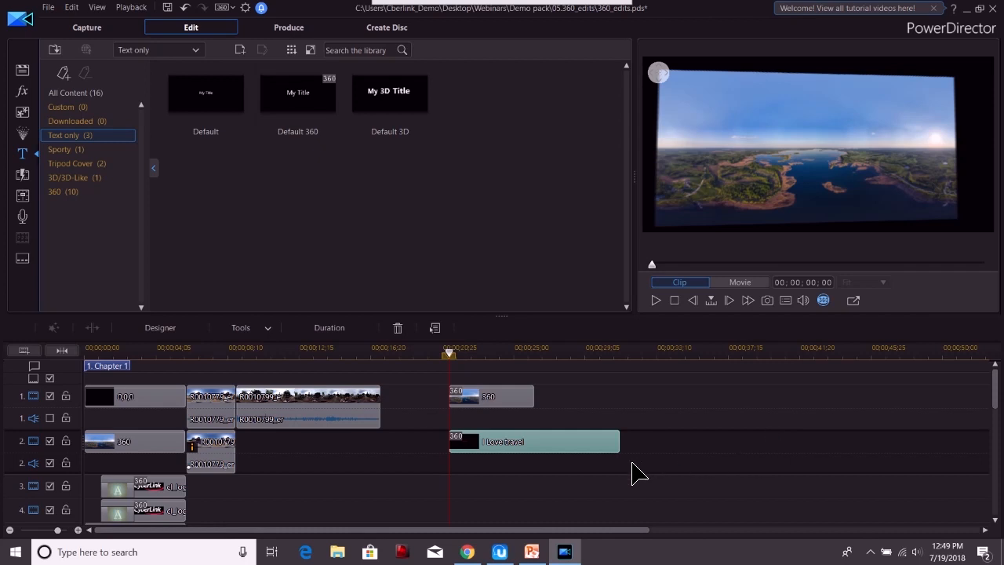
# - Copy the "I Love travel" title and add one video track and one audio track below Track 15
pyautogui.rightClick(524, 448)
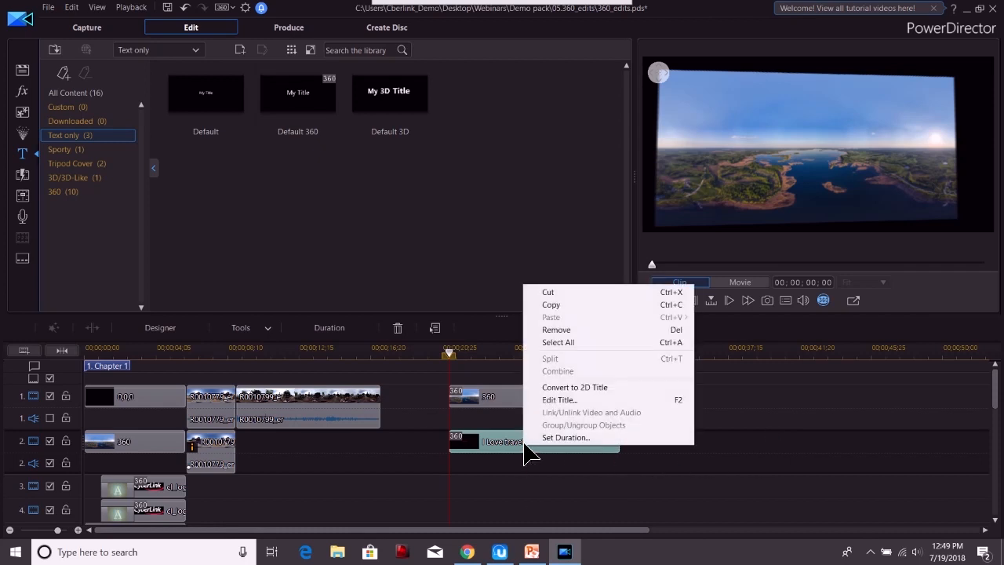
pyautogui.click(552, 305)
pyautogui.rightClick(501, 478)
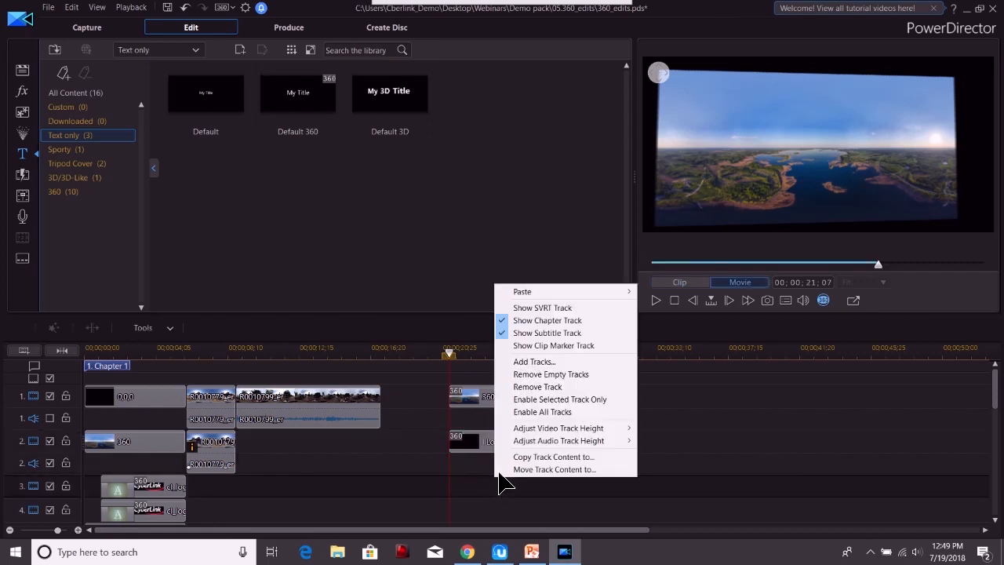
pyautogui.click(541, 361)
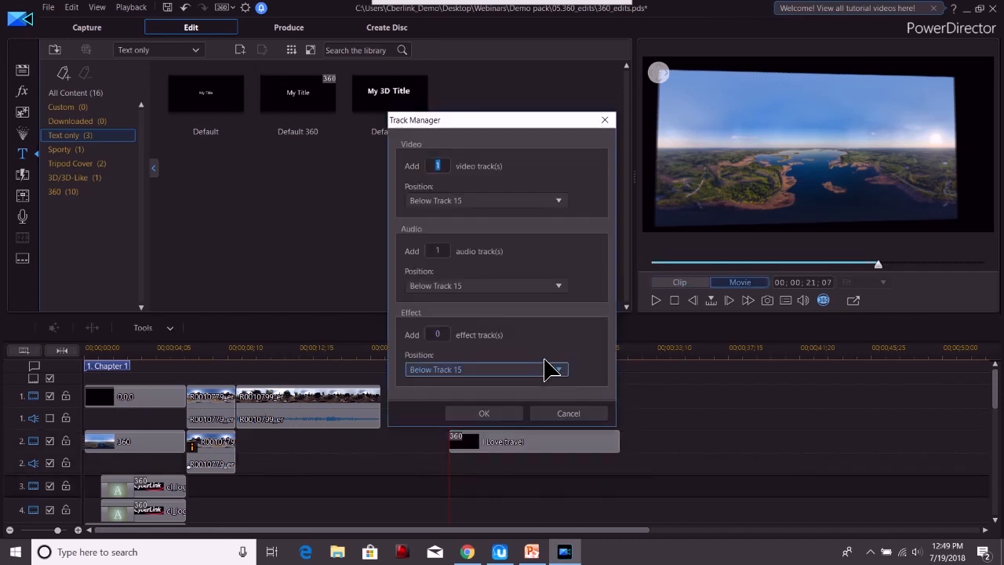
pyautogui.click(506, 414)
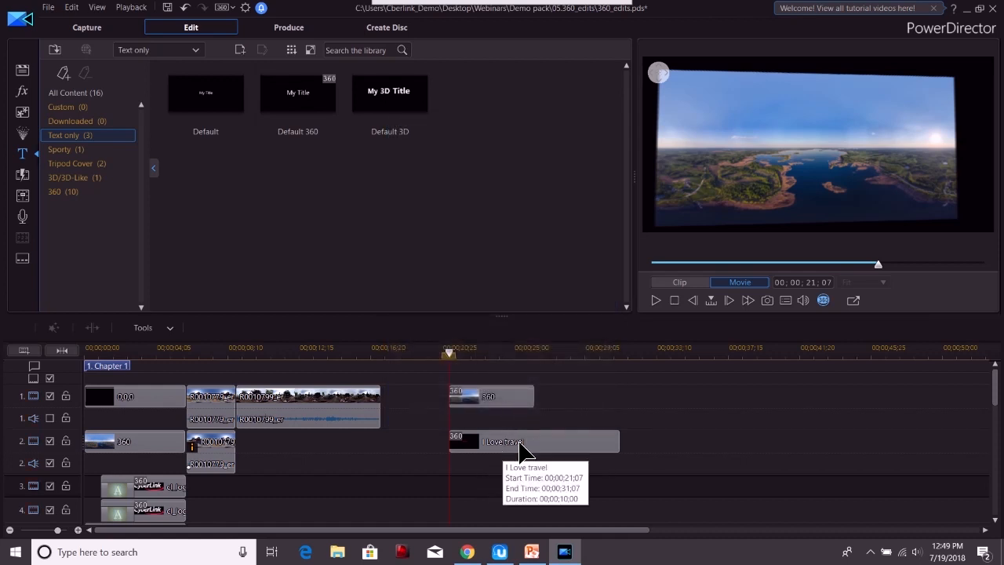
# - Paste and insert a copy of the title after the original on track 2, and move it to track 3 directly beneath the original
pyautogui.rightClick(551, 447)
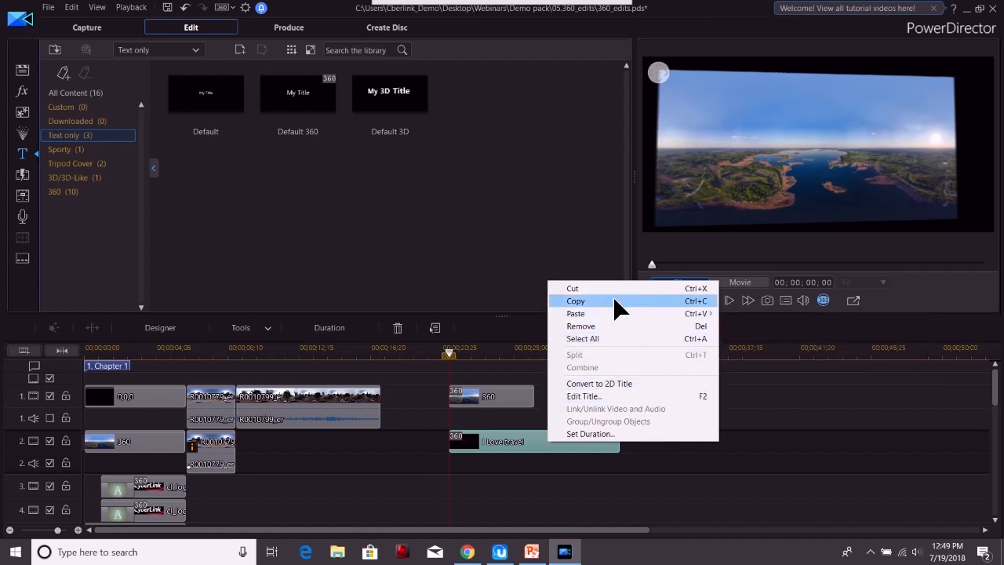
pyautogui.moveTo(650, 313)
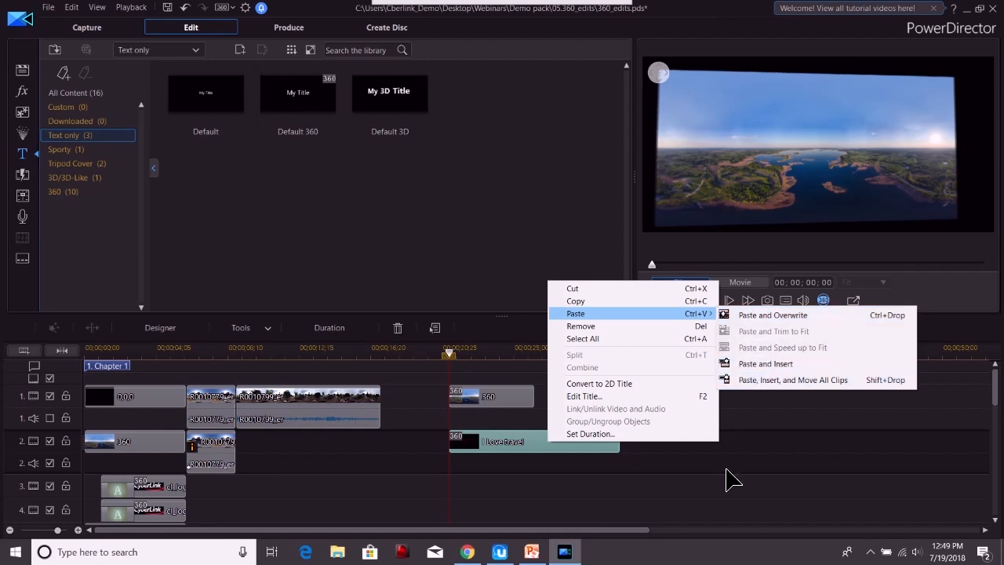
pyautogui.click(686, 484)
pyautogui.rightClick(663, 445)
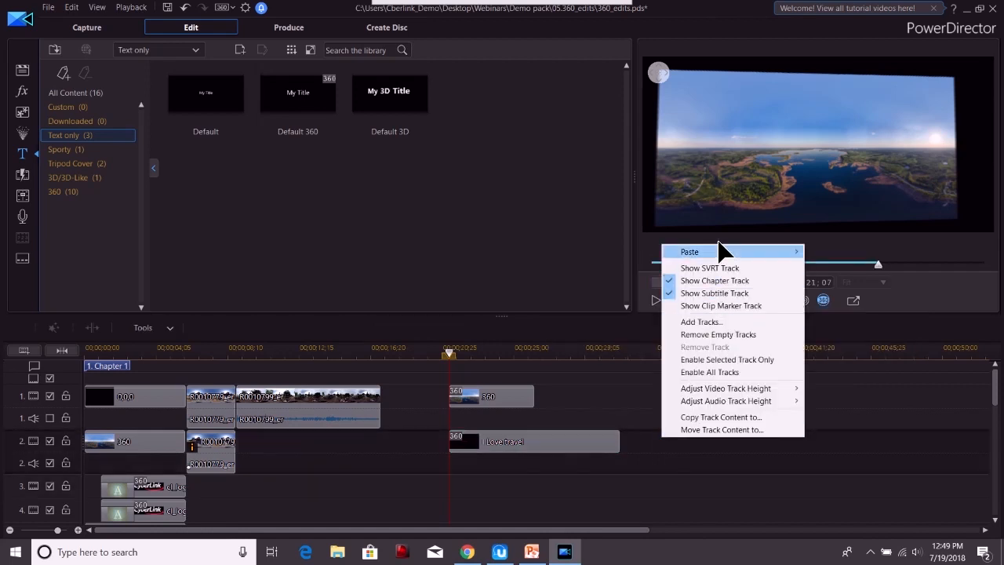
pyautogui.moveTo(784, 259)
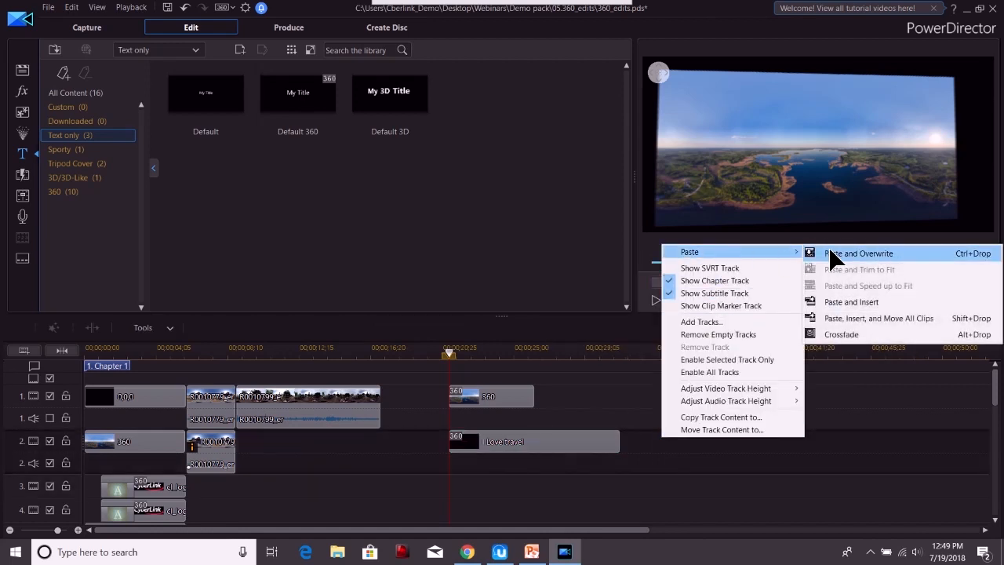
pyautogui.click(849, 306)
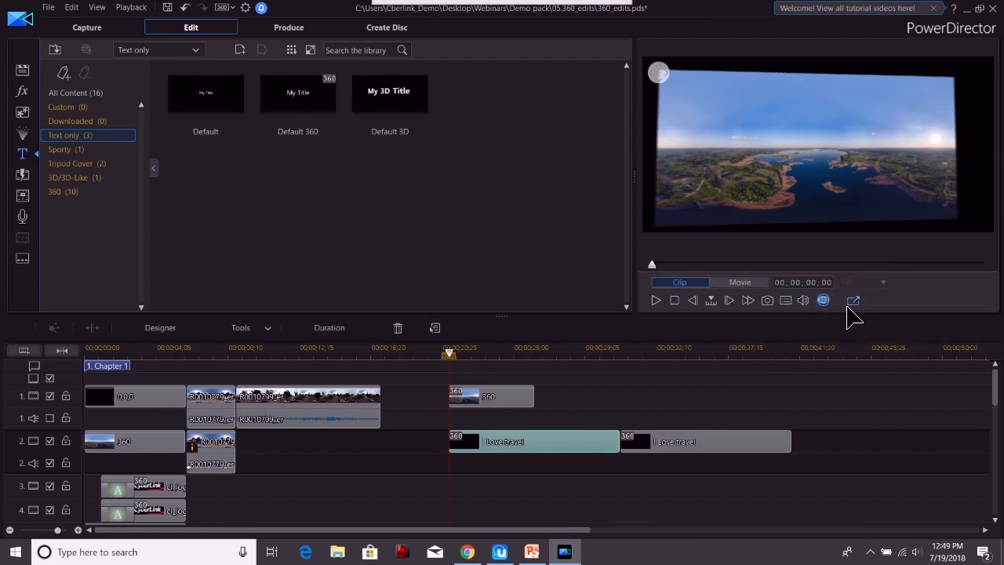
pyautogui.moveTo(688, 447); pyautogui.dragTo(531, 495)
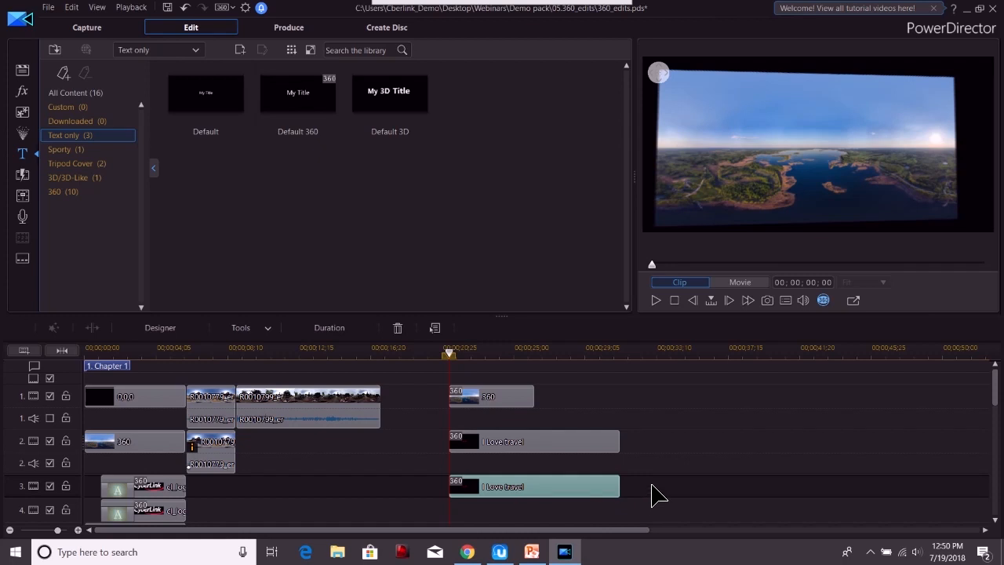
# - Open the copied "I Love travel" title on track 3 in the Title Designer and set its position longitude to 180.0
pyautogui.doubleClick(546, 487)
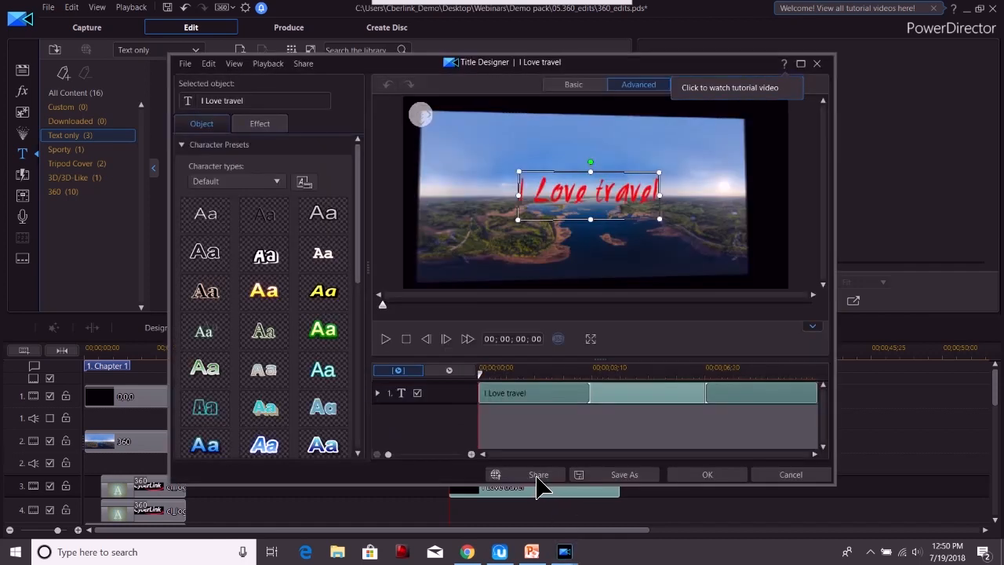
pyautogui.click(188, 146)
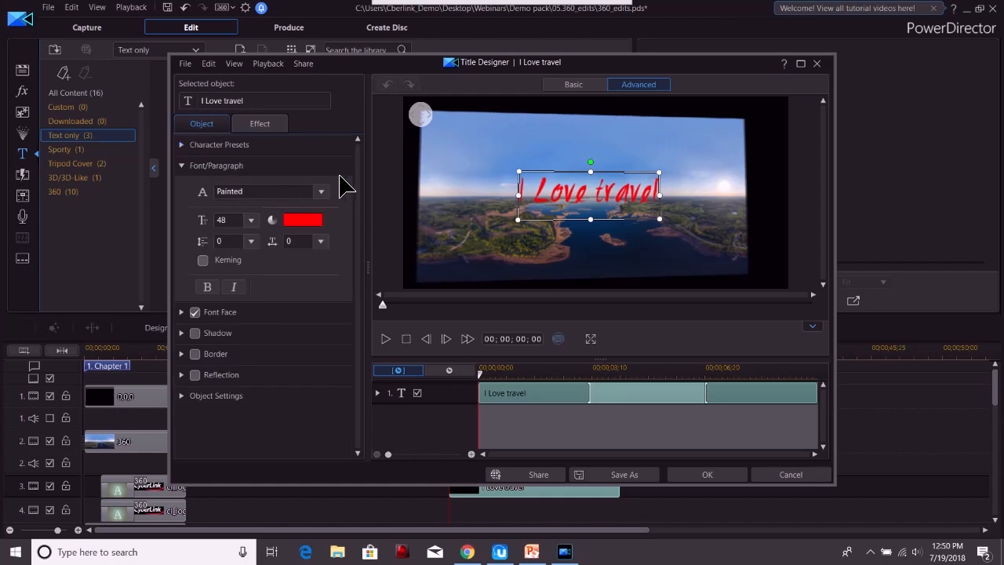
pyautogui.click(184, 147)
pyautogui.click(184, 146)
pyautogui.click(183, 394)
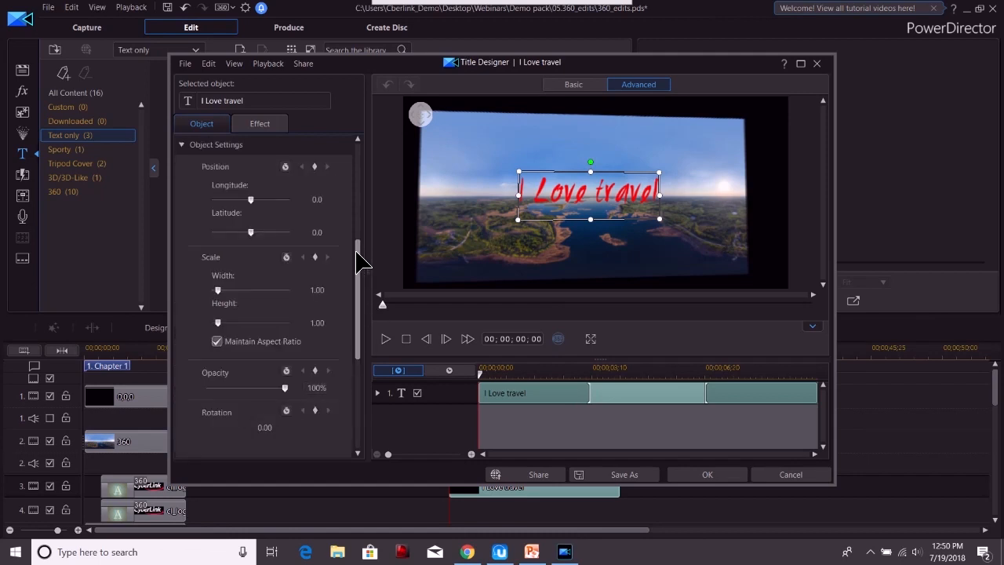
pyautogui.click(312, 199)
pyautogui.write('18')
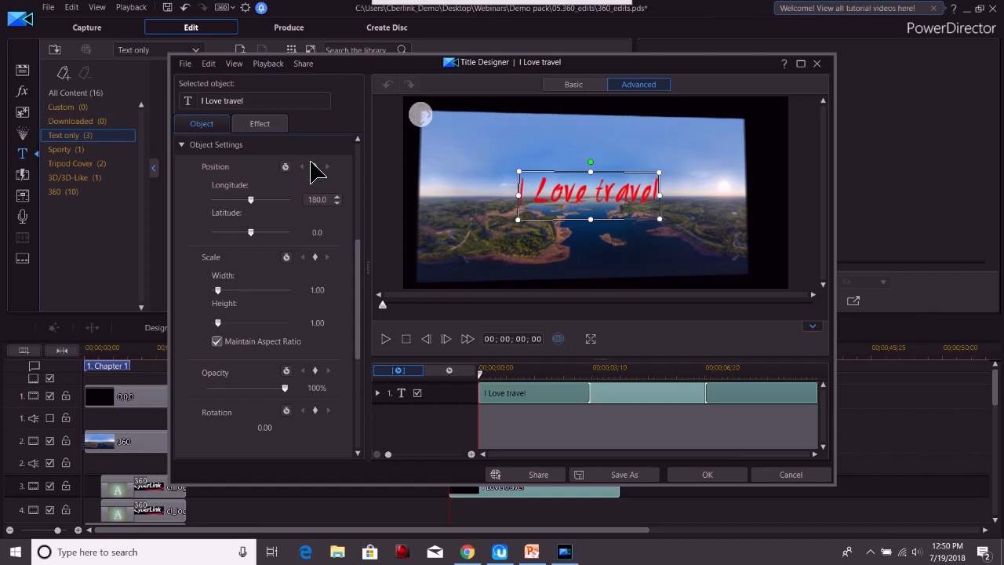
pyautogui.press('Return')
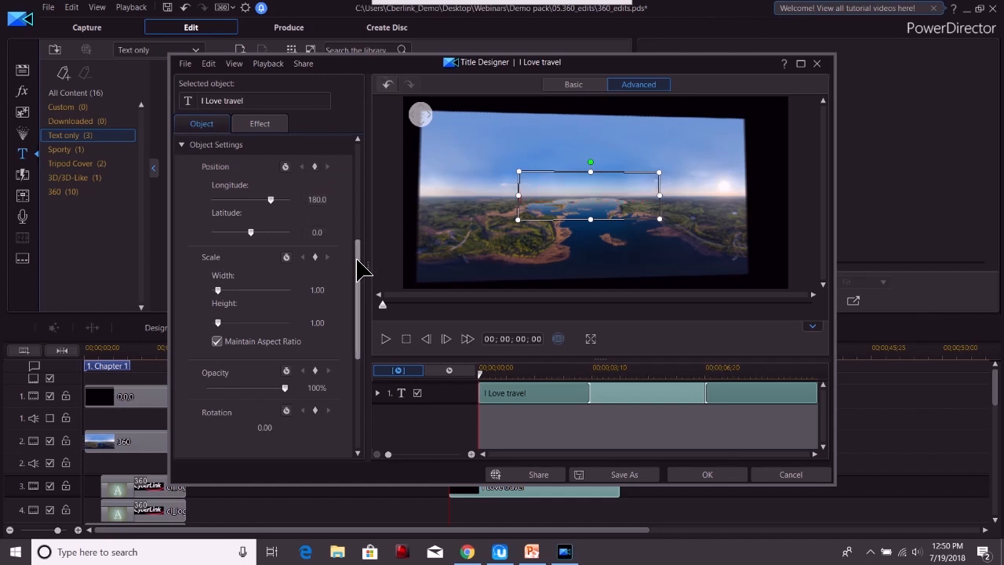
pyautogui.moveTo(357, 269); pyautogui.dragTo(369, 287)
pyautogui.moveTo(468, 246)
pyautogui.mouseDown()
pyautogui.moveTo(522, 240)
pyautogui.moveTo(604, 280)
pyautogui.moveTo(471, 251)
pyautogui.moveTo(470, 233)
pyautogui.moveTo(463, 243)
pyautogui.mouseUp()
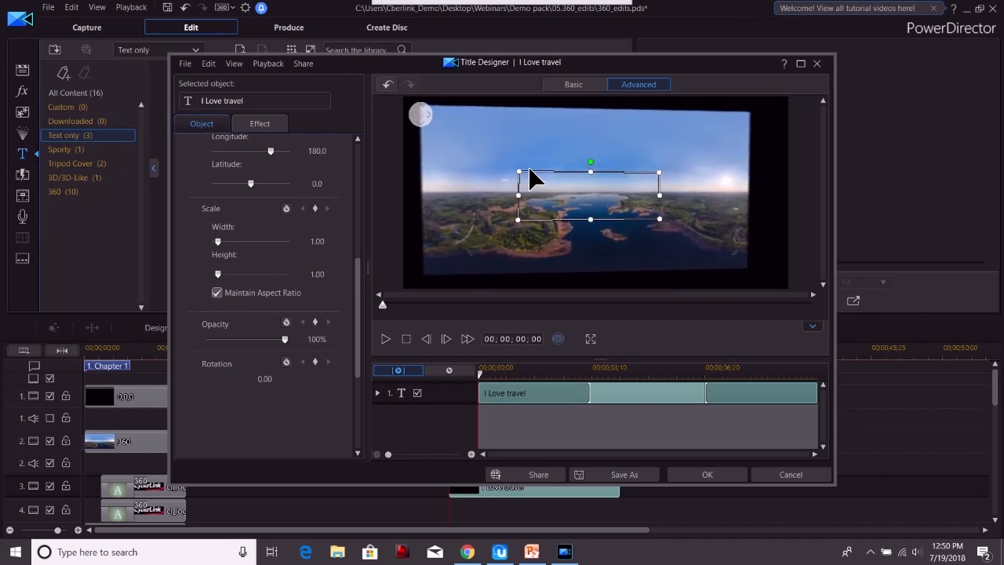
# - Set the copied title's font color to black from the basic colors and save the title changes to the timeline
pyautogui.moveTo(358, 269); pyautogui.dragTo(363, 168)
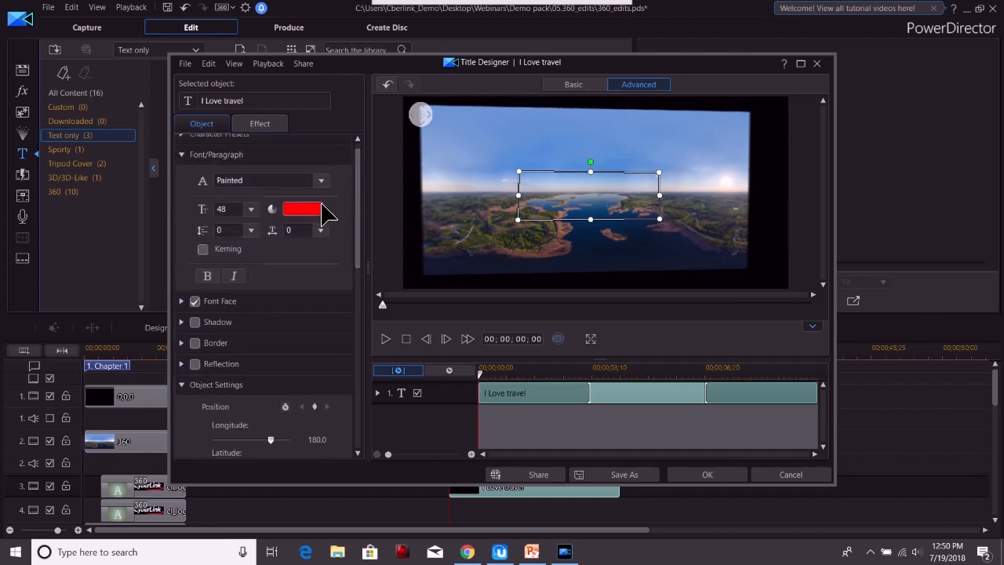
pyautogui.click(318, 208)
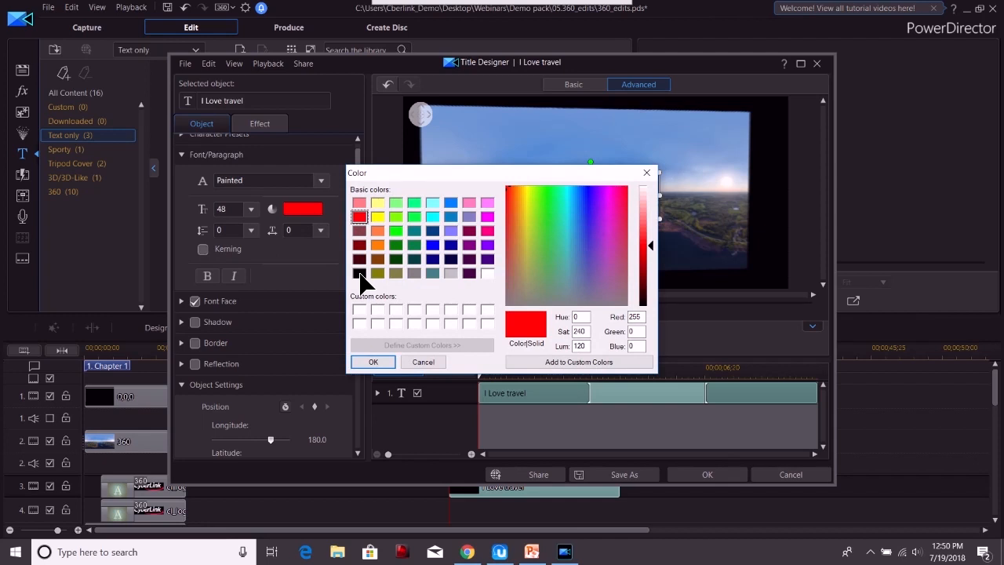
pyautogui.click(359, 274)
pyautogui.click(373, 362)
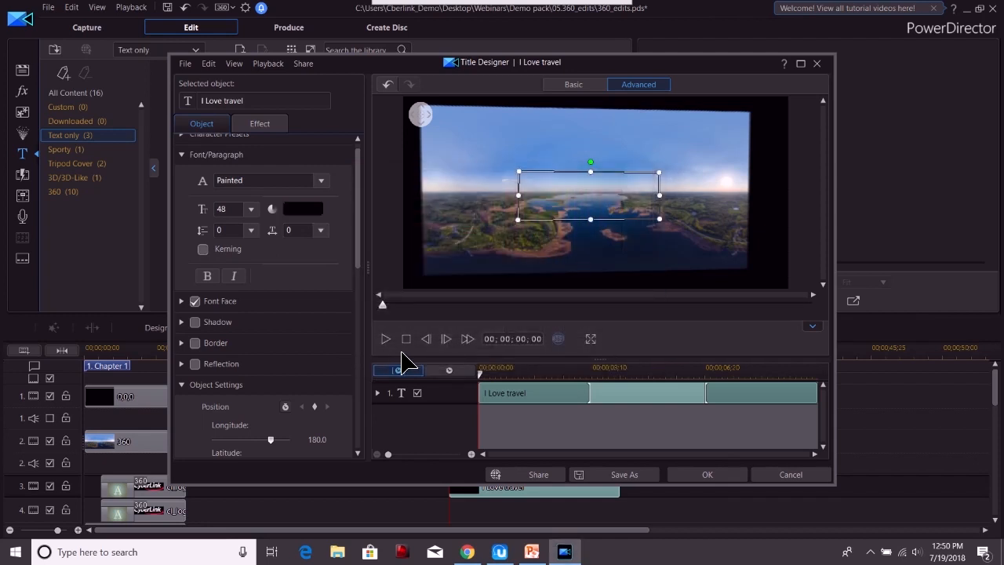
pyautogui.click(693, 480)
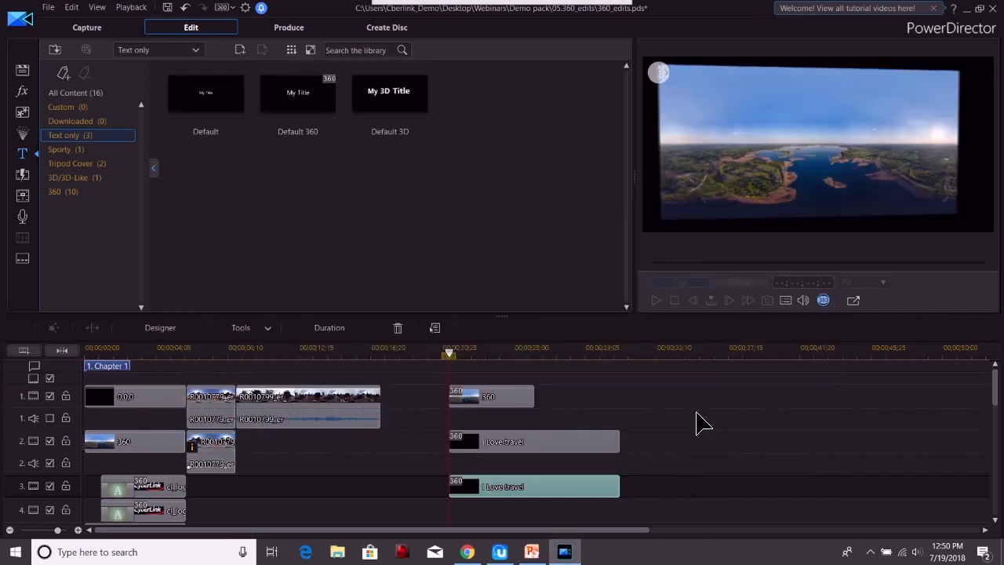
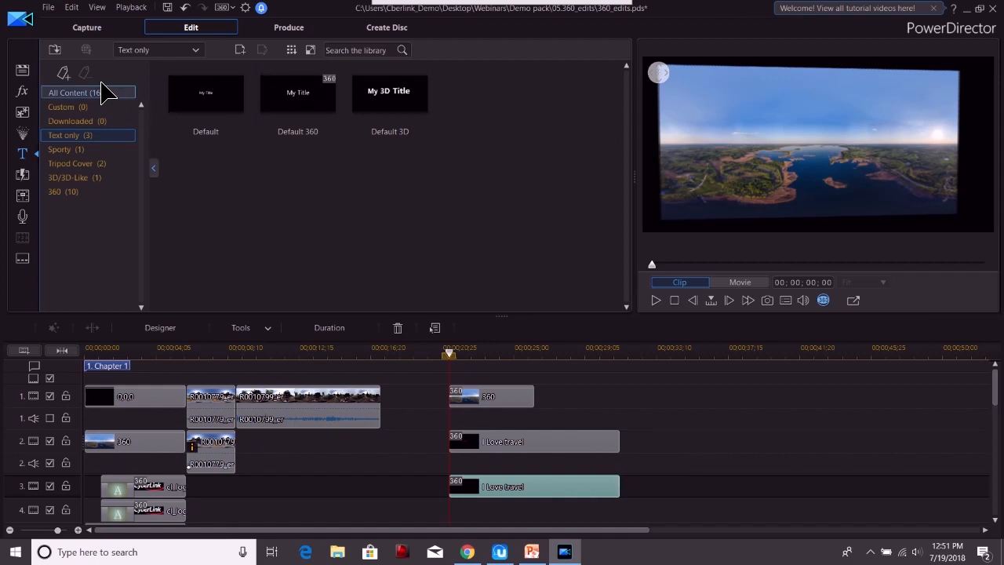
# - Try to insert the cl_logo_W.png image partway through the title on track 2, and undo the insertion
pyautogui.click(23, 70)
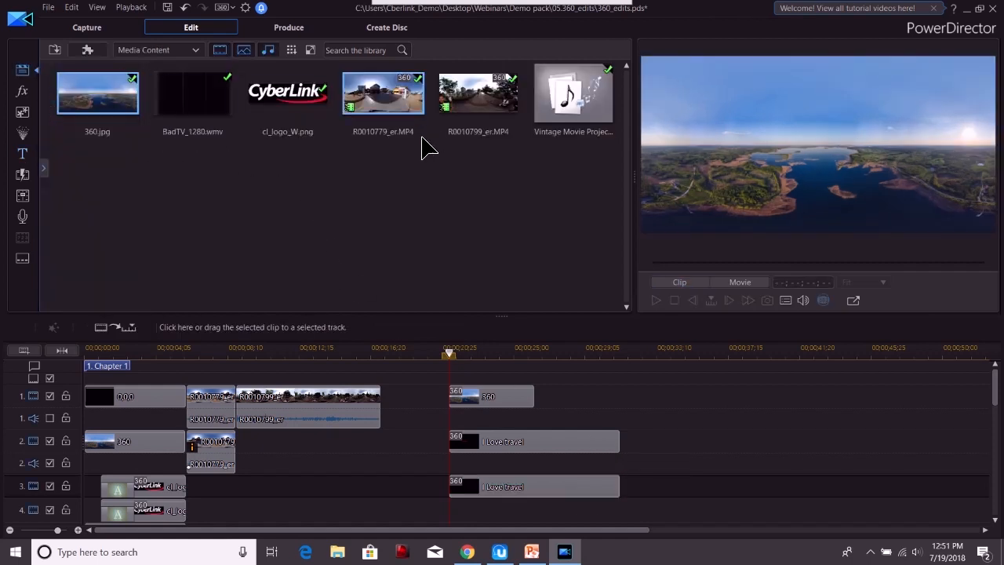
pyautogui.moveTo(297, 101); pyautogui.dragTo(524, 453)
pyautogui.click(573, 477)
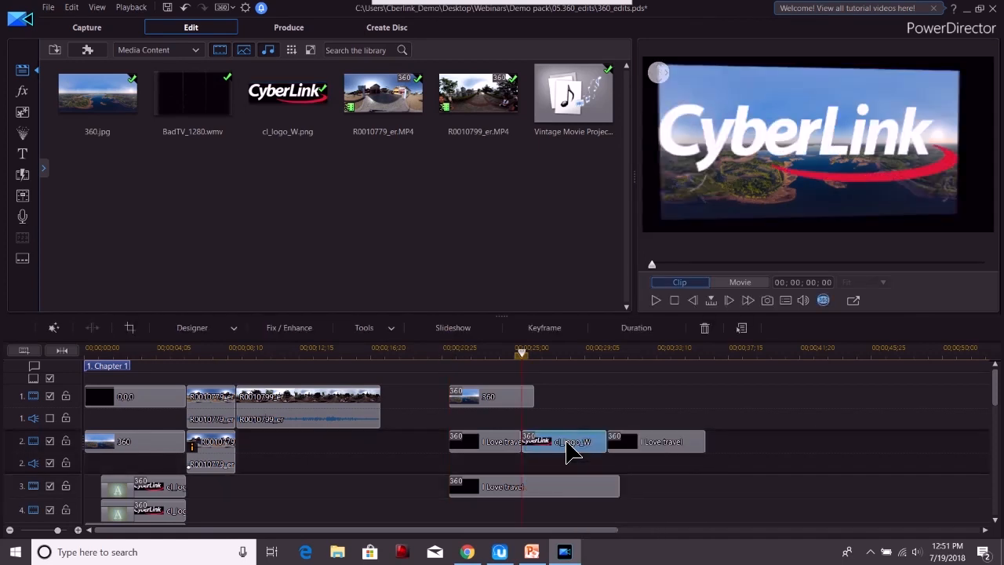
pyautogui.doubleClick(571, 443)
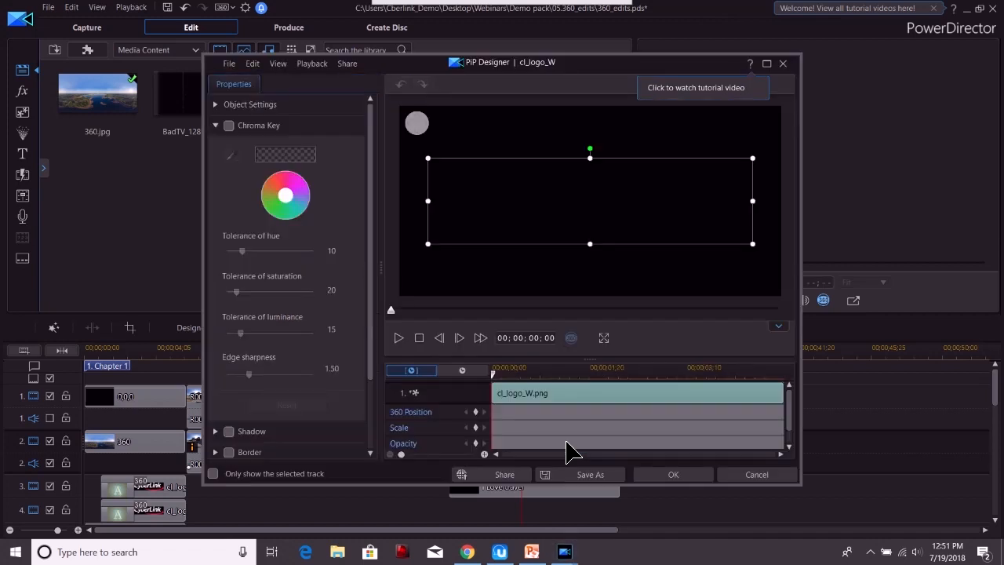
pyautogui.click(672, 475)
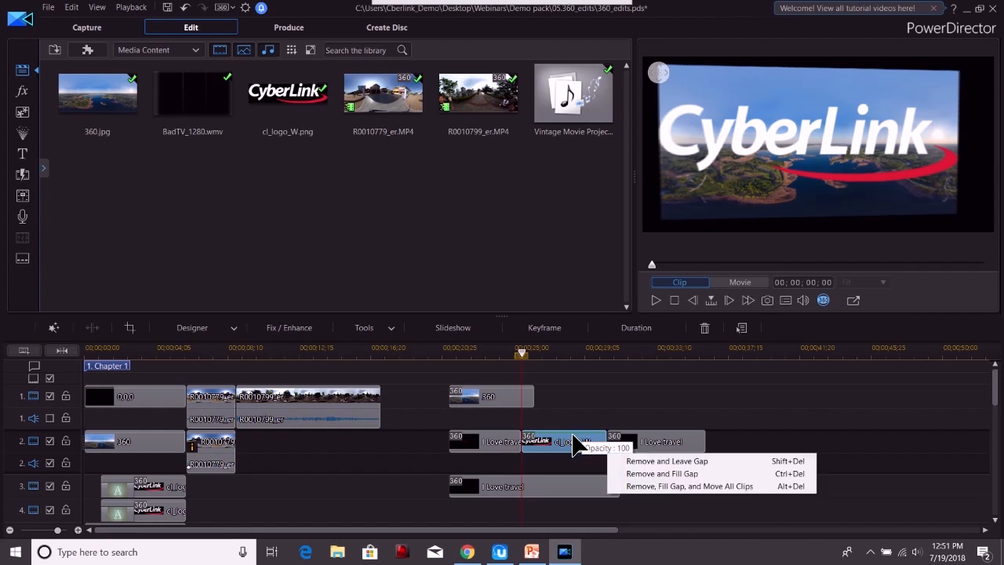
pyautogui.rightClick(574, 439)
pyautogui.click(188, 11)
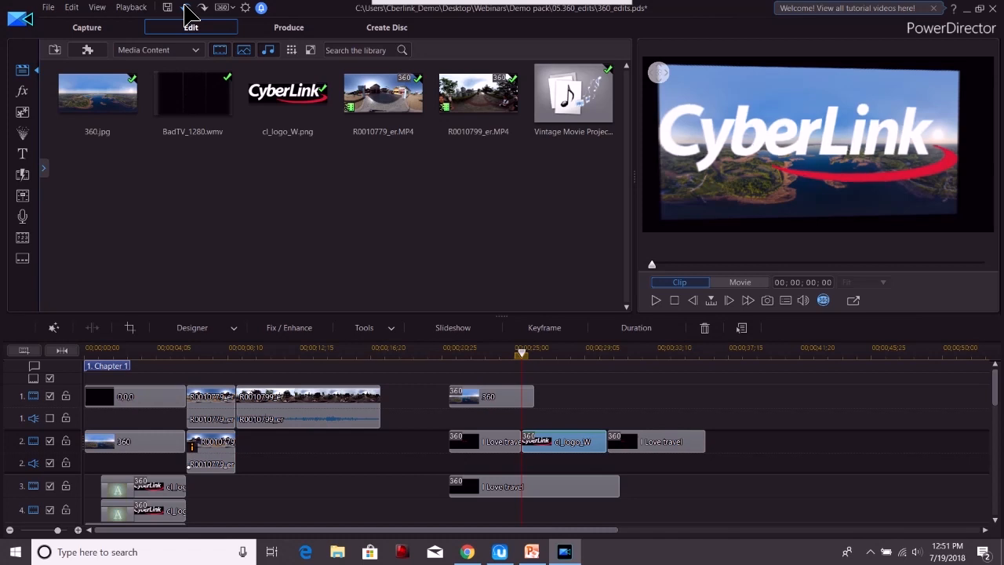
pyautogui.click(188, 11)
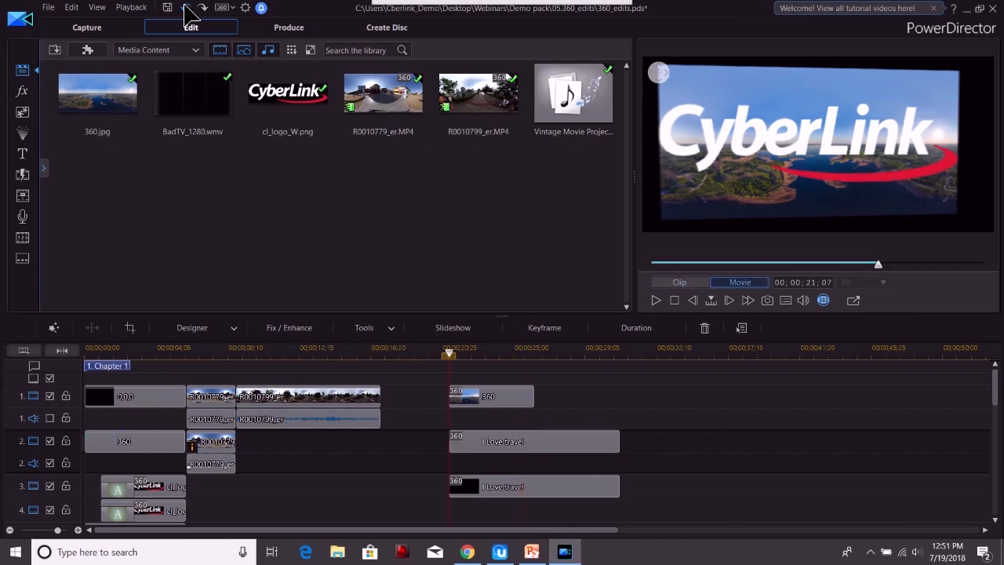
pyautogui.click(523, 443)
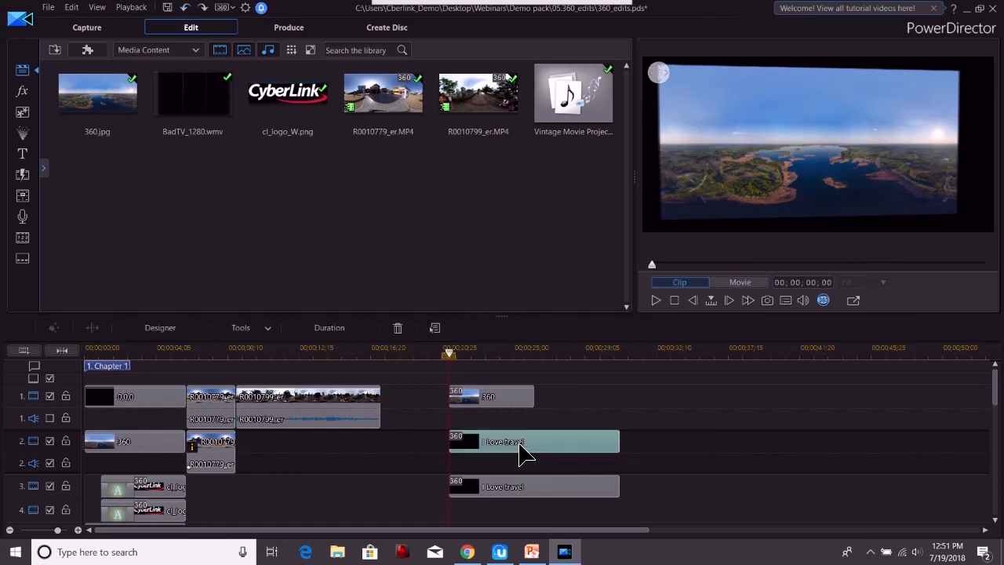
pyautogui.doubleClick(522, 454)
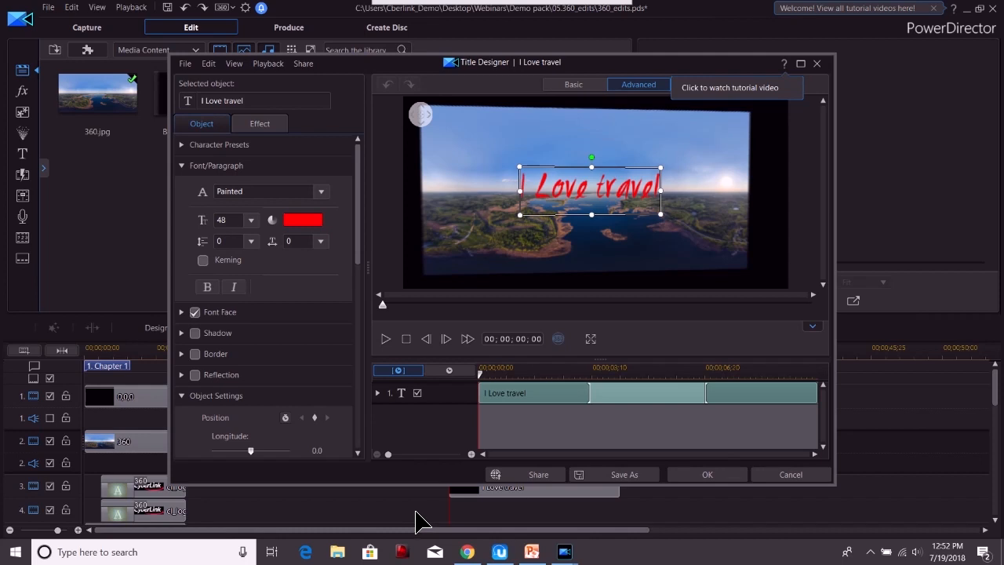
pyautogui.click(795, 476)
# - Place cl_logo_W.png on track 4 at the titles' start and set its position longitude to 180.0 in the PiP Designer
pyautogui.moveTo(291, 128); pyautogui.dragTo(457, 512)
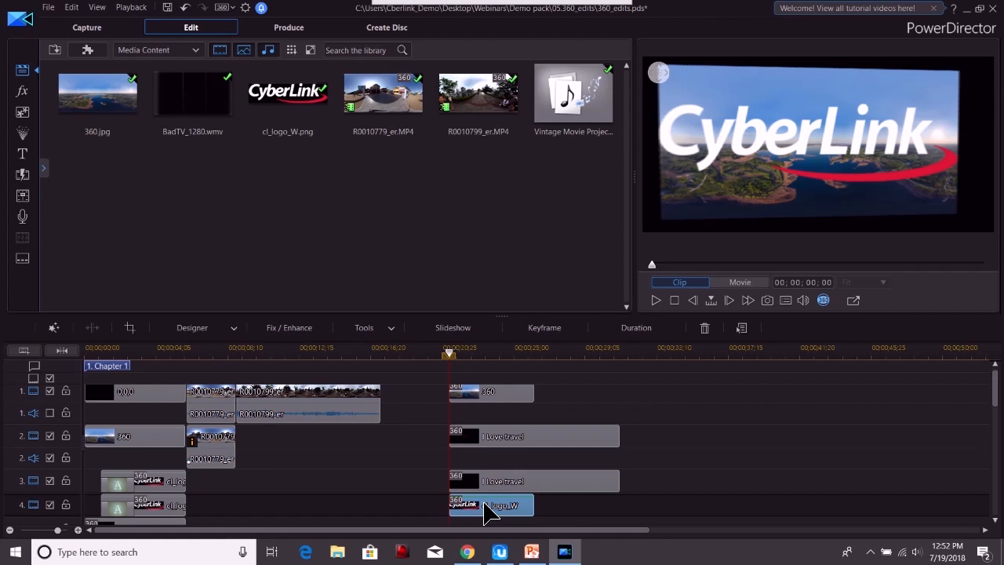
pyautogui.doubleClick(477, 507)
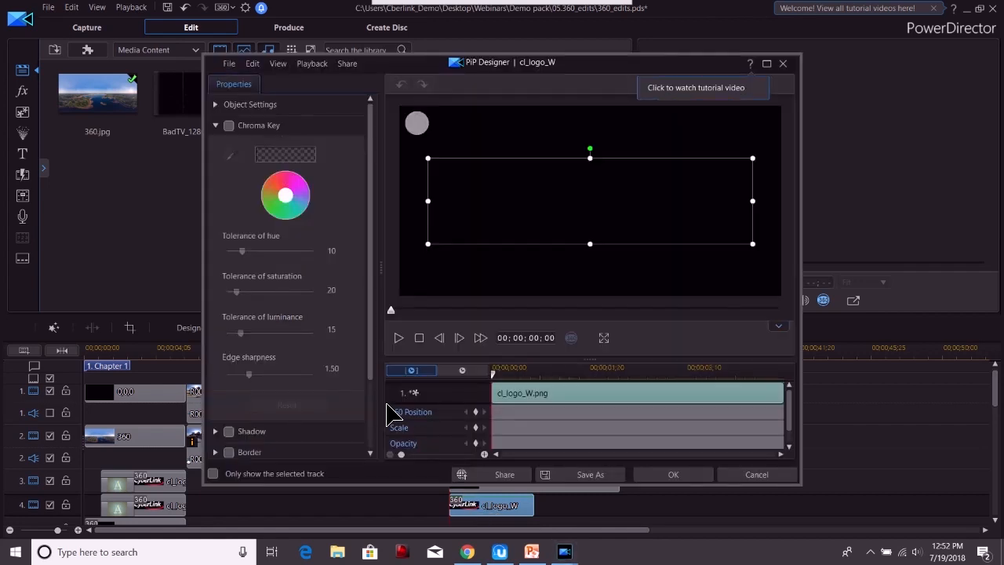
pyautogui.click(219, 106)
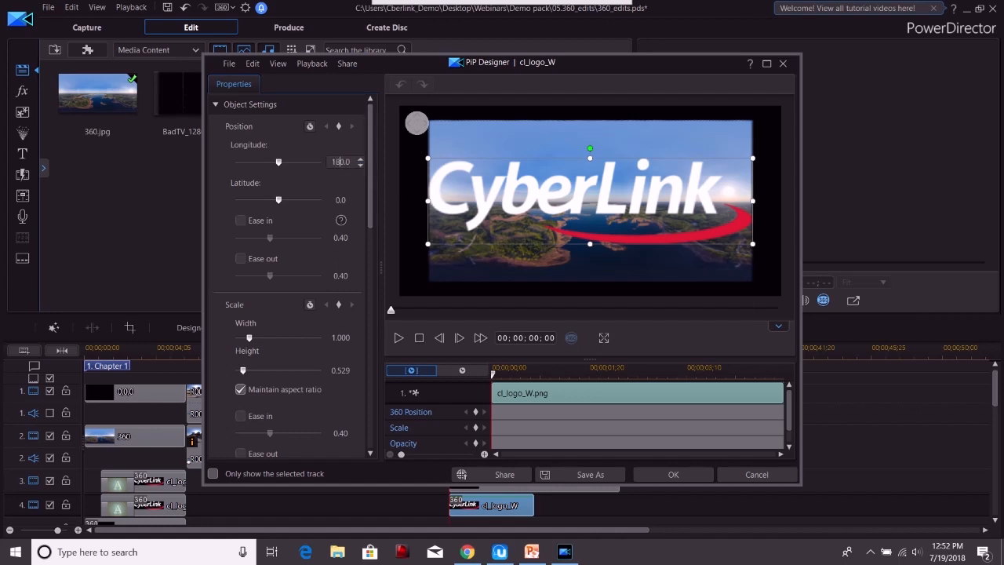
pyautogui.click(645, 476)
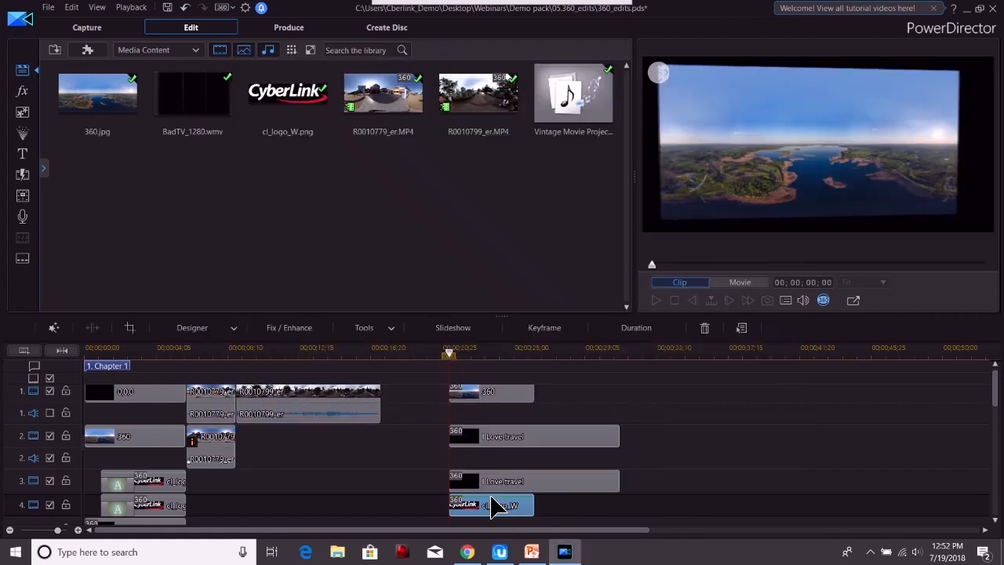
# - Reopen the track 4 logo in the PiP Designer and look around its 360 preview
pyautogui.doubleClick(493, 505)
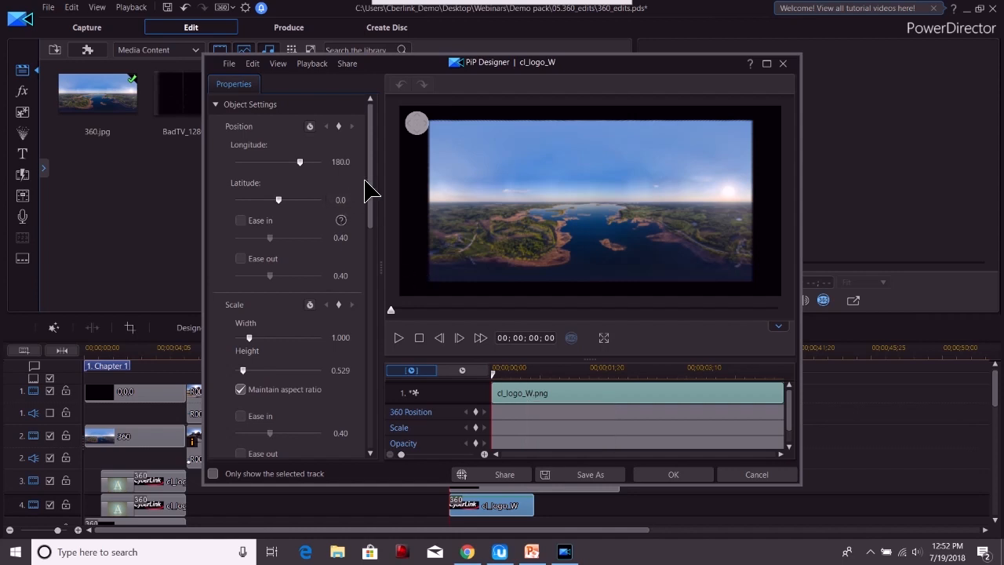
pyautogui.moveTo(484, 196); pyautogui.dragTo(523, 206)
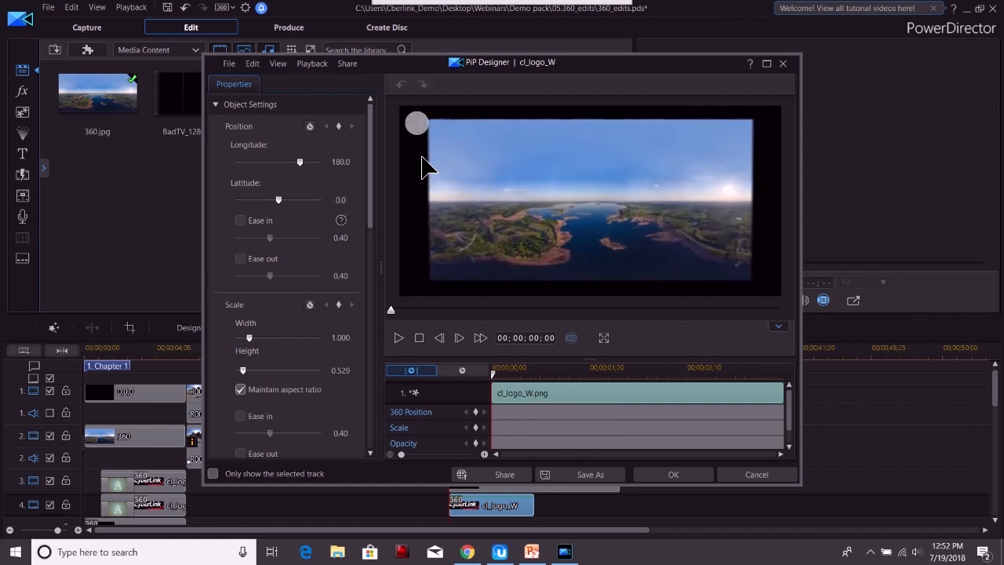
pyautogui.moveTo(416, 132); pyautogui.dragTo(414, 119)
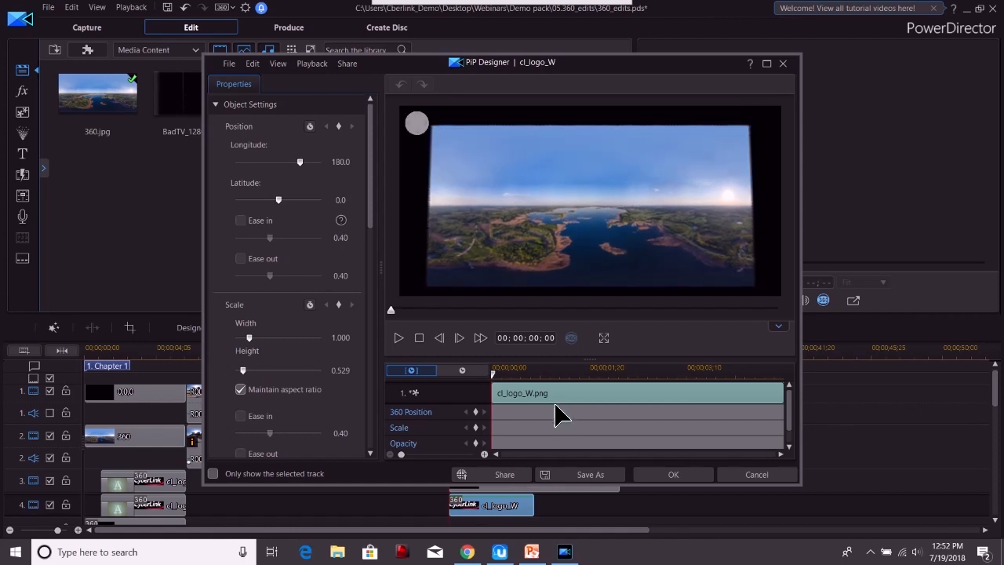
pyautogui.click(671, 474)
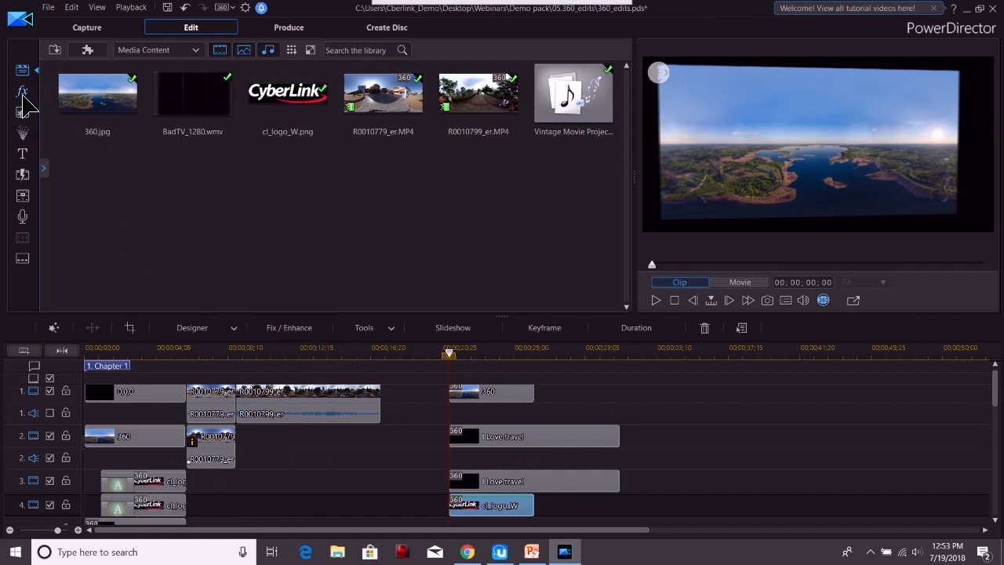
# - Apply the Fade transition to the start of the cl_logo_W clip on track 4 and the "I Love travel" title on track 3
pyautogui.click(22, 155)
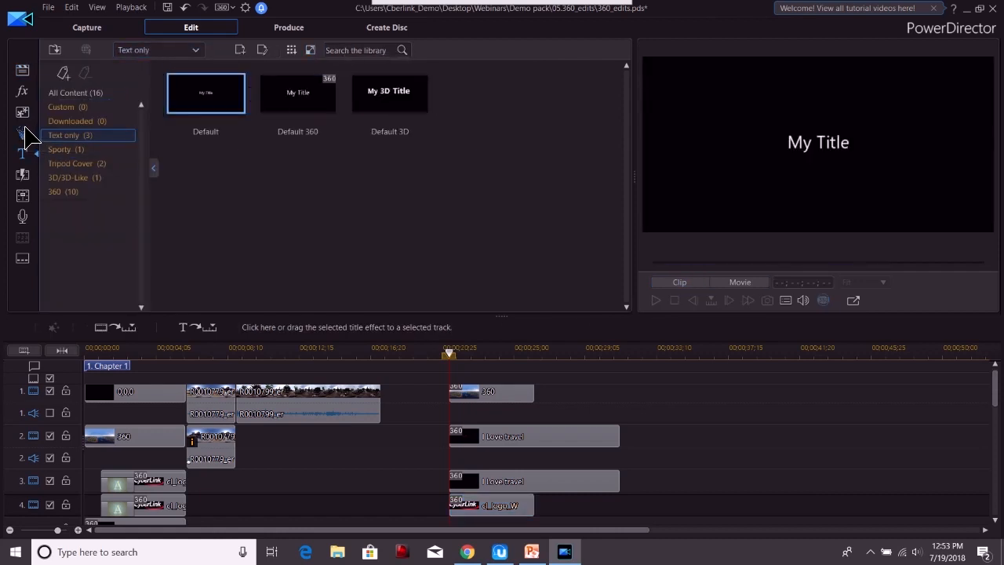
pyautogui.click(23, 174)
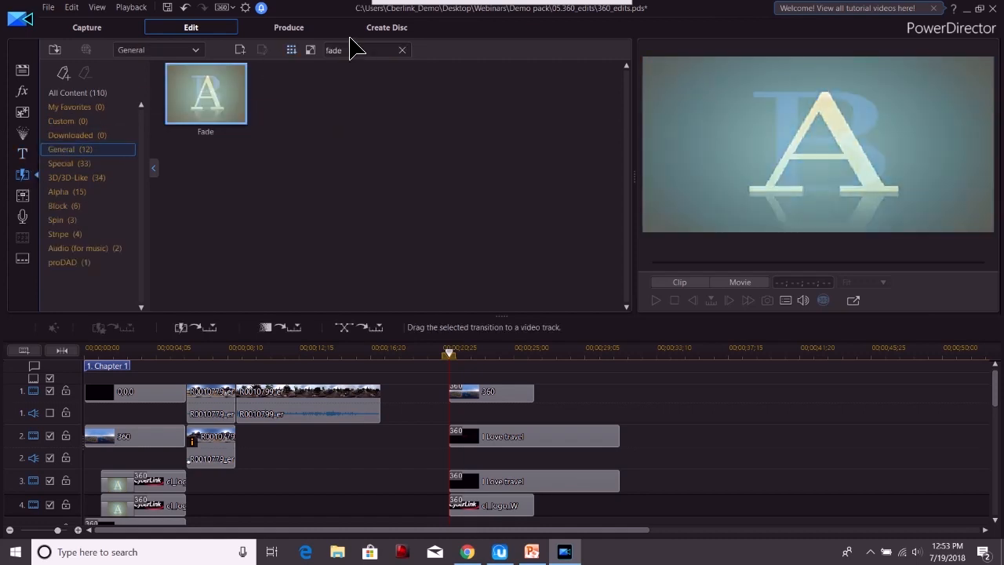
pyautogui.scroll(-2, 468, 487)
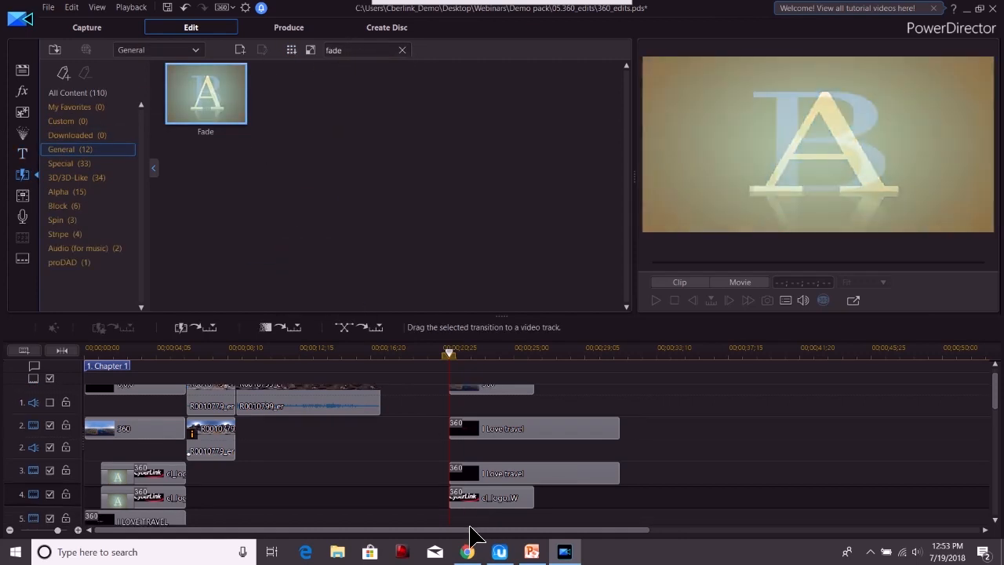
pyautogui.moveTo(468, 487); pyautogui.dragTo(468, 490)
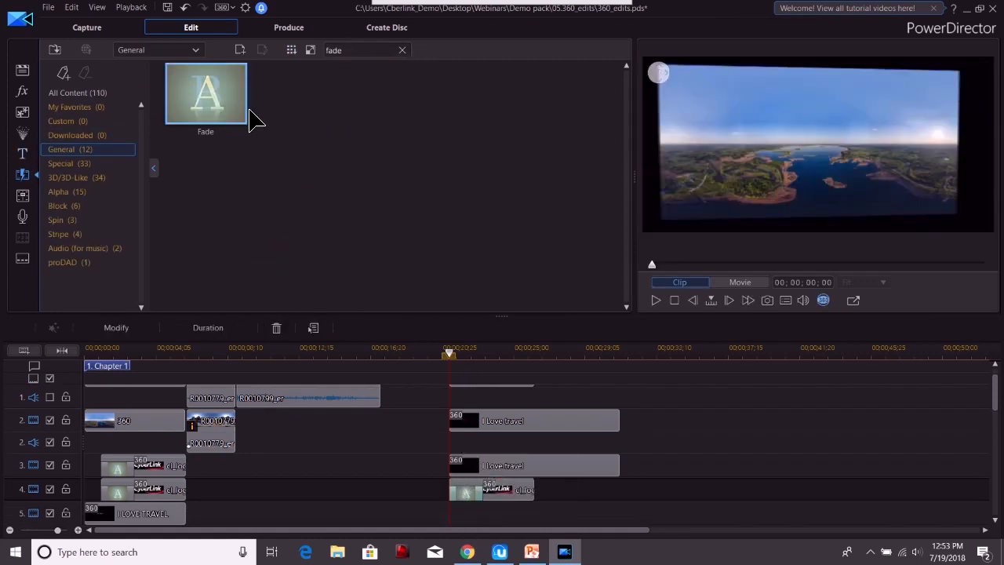
pyautogui.moveTo(231, 113); pyautogui.dragTo(461, 464)
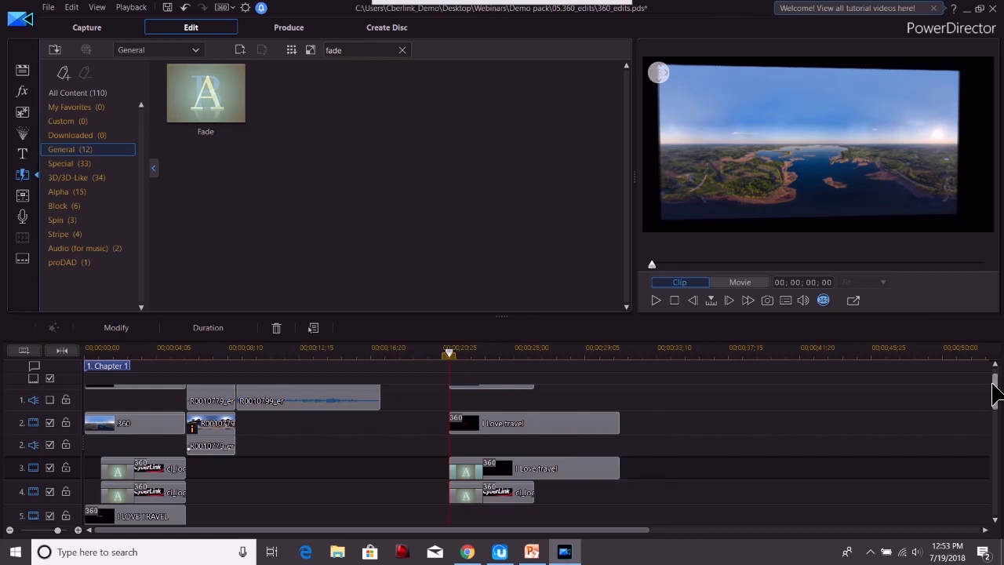
# - Open the 360 photo on track 1 in the PiP Designer to view its properties, and close the designer
pyautogui.scroll(1, 994, 392)
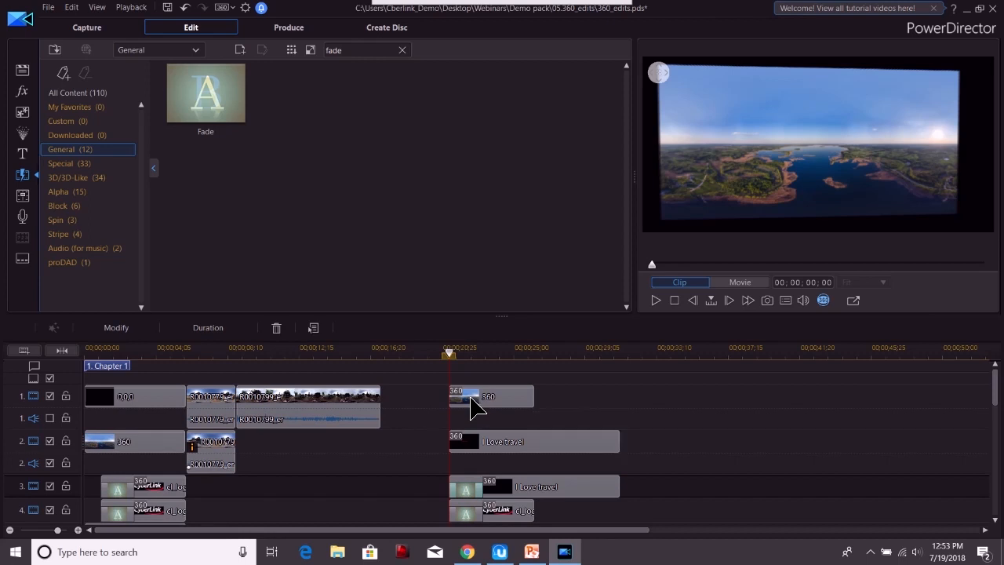
pyautogui.click(473, 397)
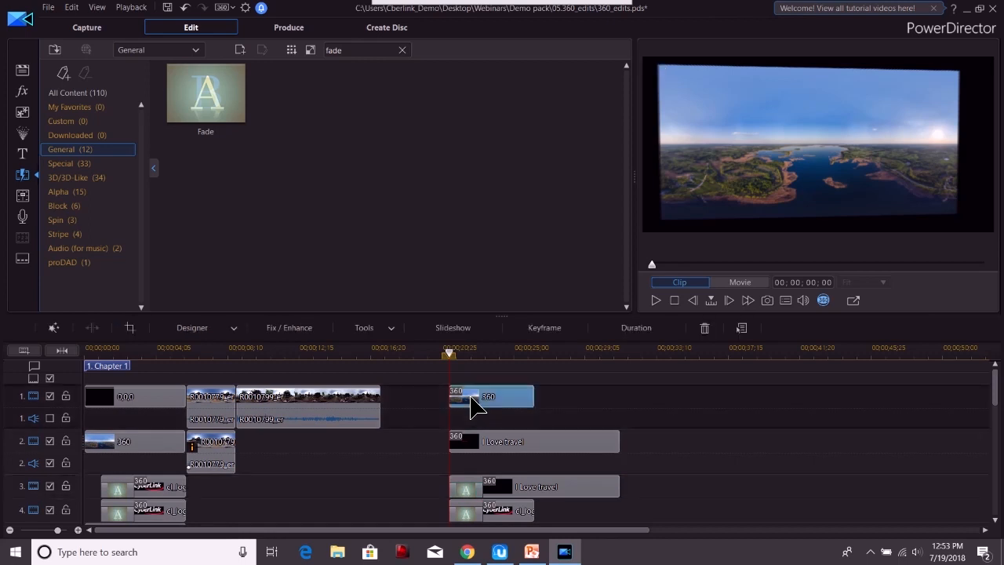
pyautogui.doubleClick(471, 406)
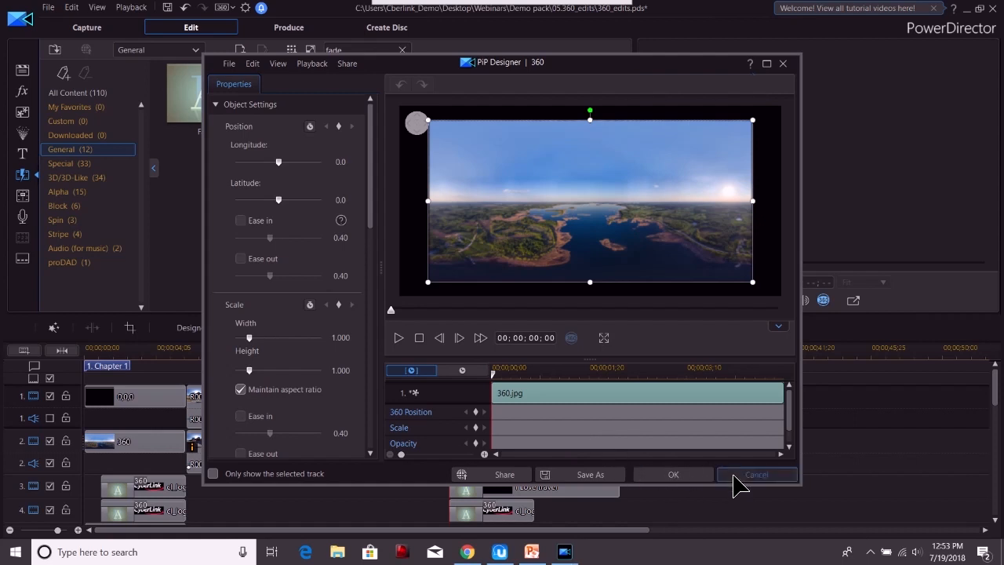
pyautogui.click(672, 475)
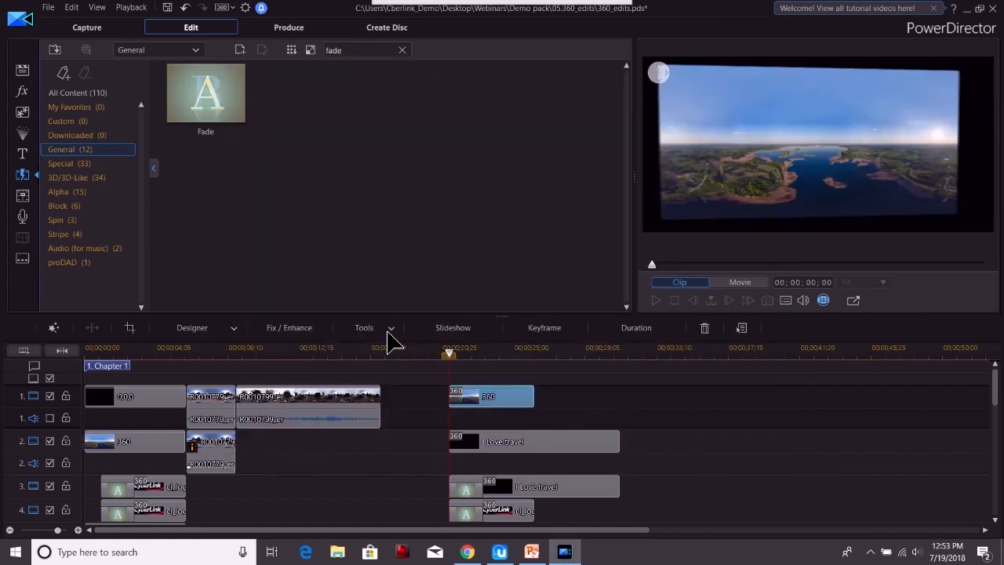
# - Apply the Analog Film blending effect to the 360 photo on track 1 after previewing it
pyautogui.click(390, 331)
pyautogui.click(398, 359)
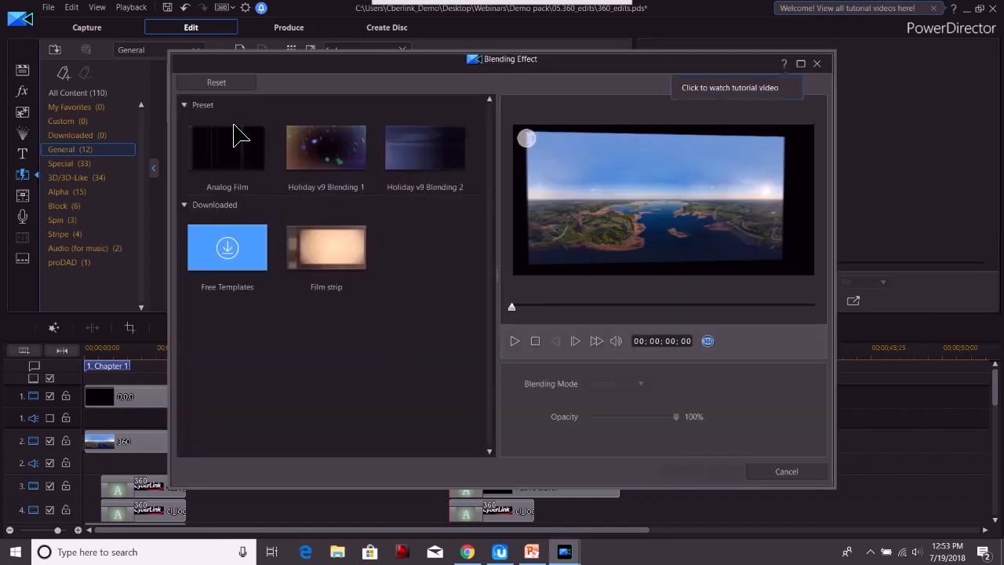
pyautogui.click(235, 153)
pyautogui.click(514, 342)
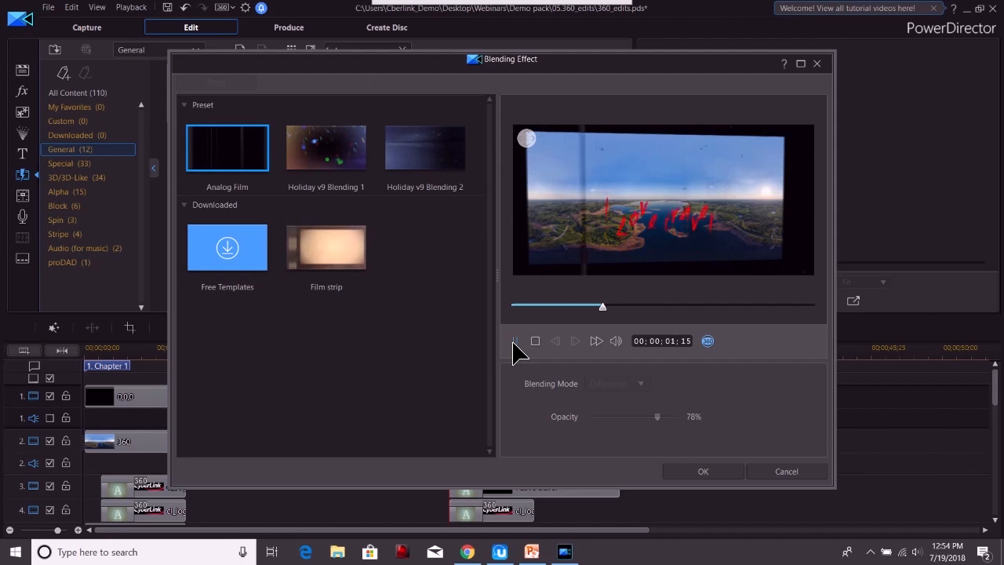
pyautogui.click(717, 473)
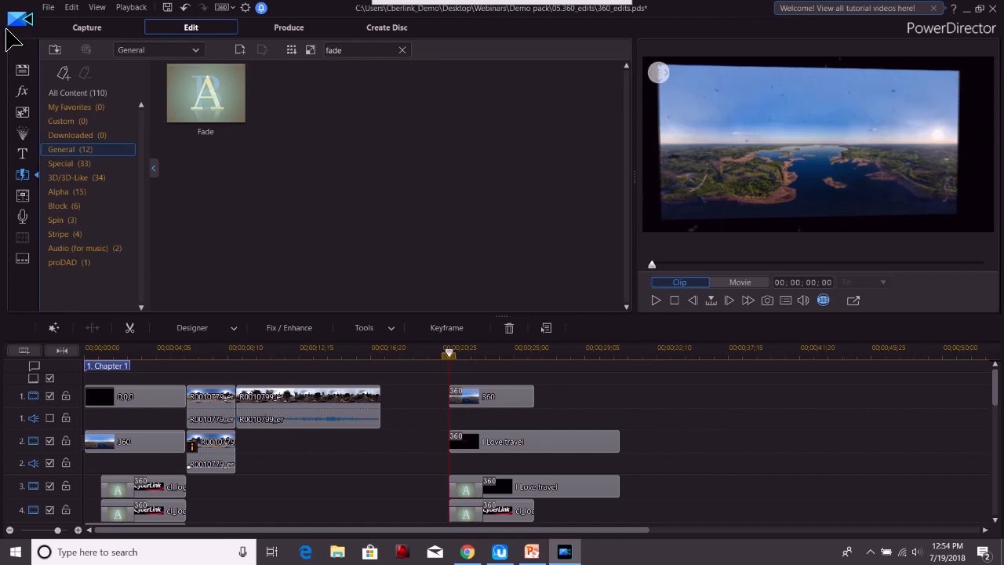
# - Show the media library and play the timeline from the first R0010779_er clip on track 1
pyautogui.click(26, 70)
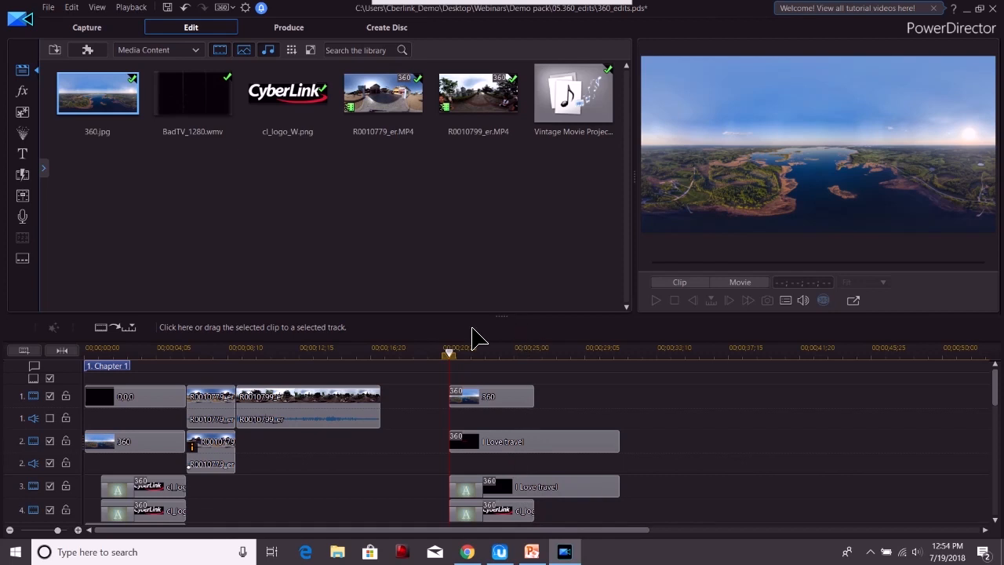
pyautogui.click(219, 406)
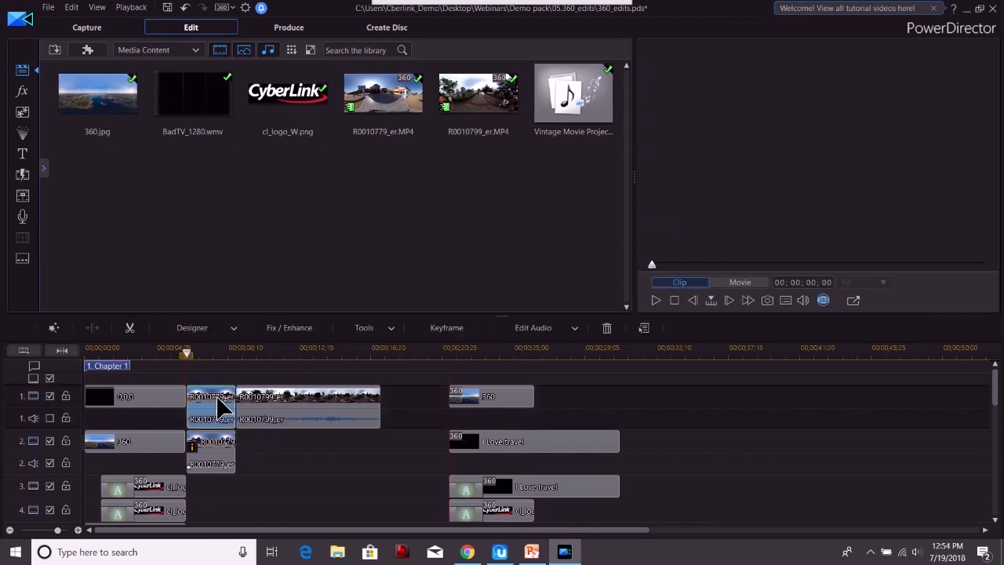
pyautogui.click(660, 300)
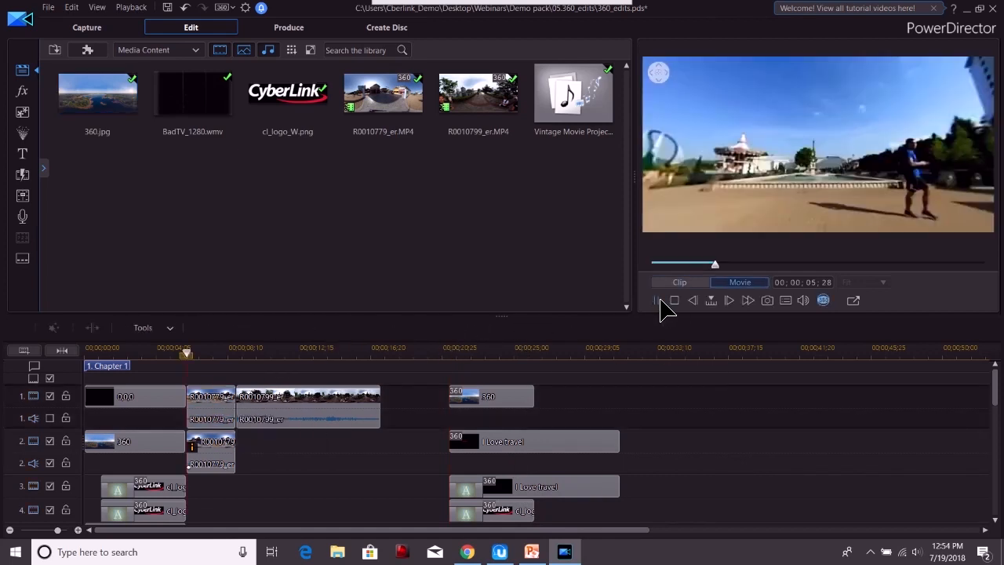
pyautogui.click(660, 301)
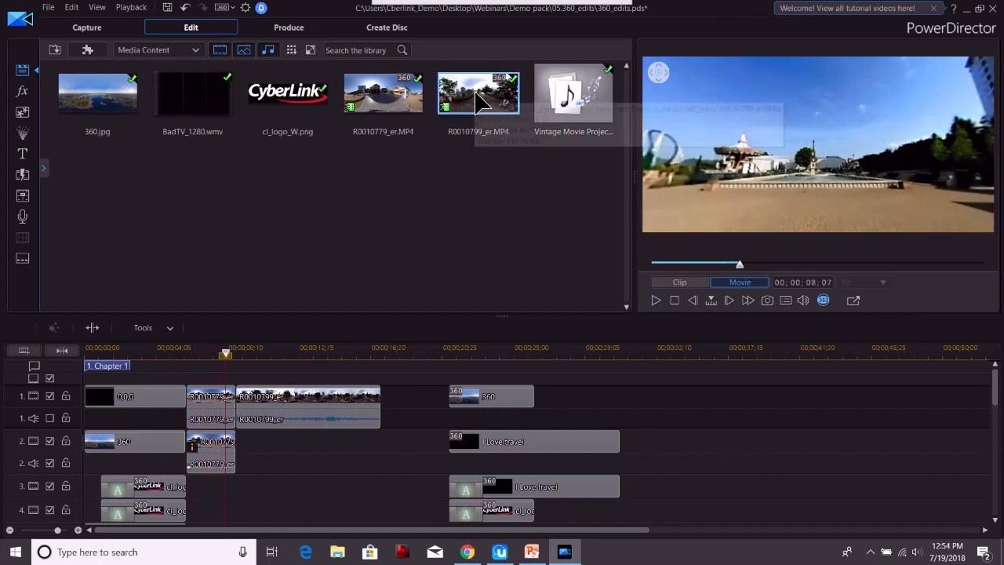
# - Add R0010779_er.MP4 to track 1 after the travel titles, and view it in the PiP Designer without making changes
pyautogui.moveTo(401, 102); pyautogui.dragTo(645, 407)
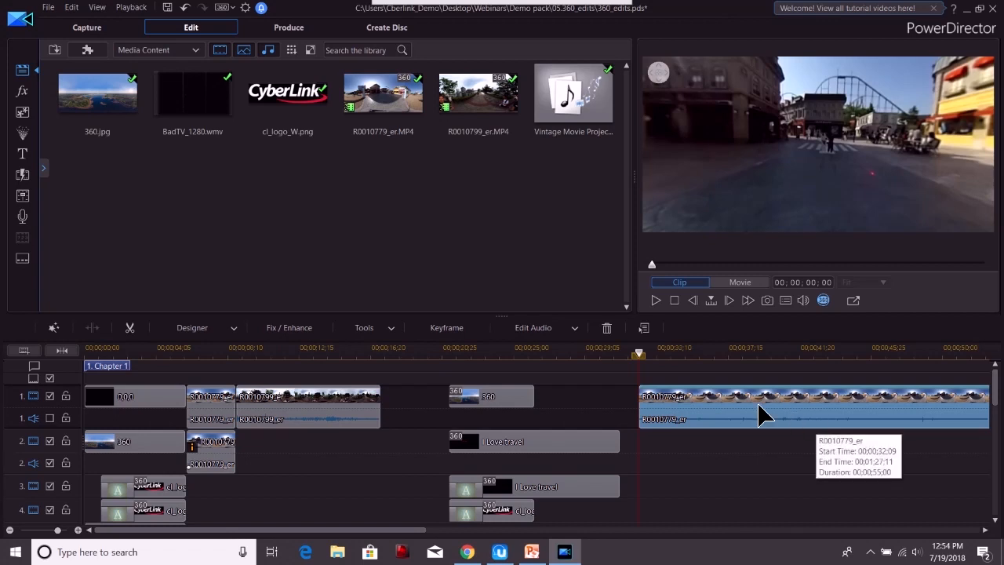
pyautogui.doubleClick(715, 414)
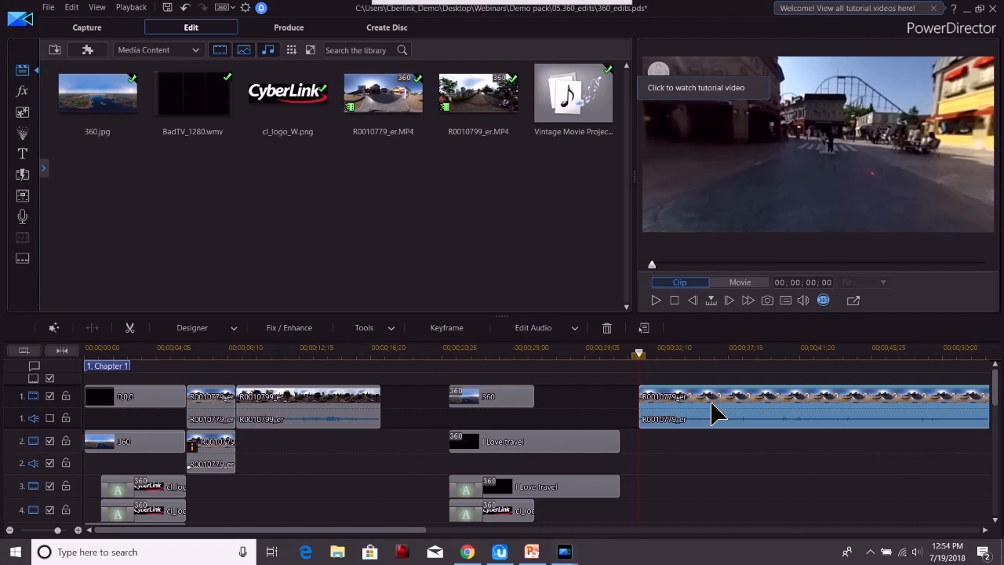
pyautogui.click(756, 476)
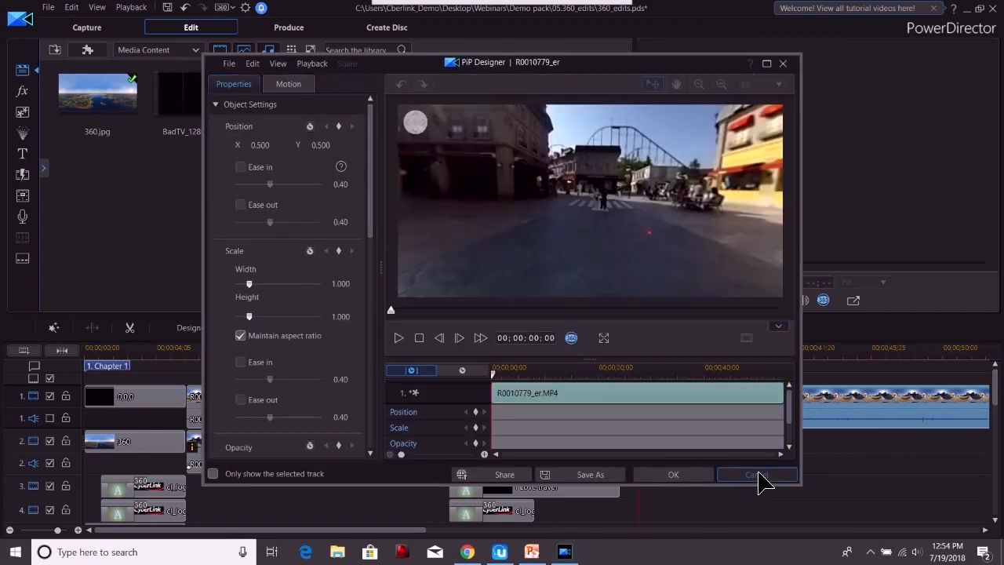
# - Enable Edge Enhancement on the new R0010779_er clip and look around its 360 preview
pyautogui.click(310, 330)
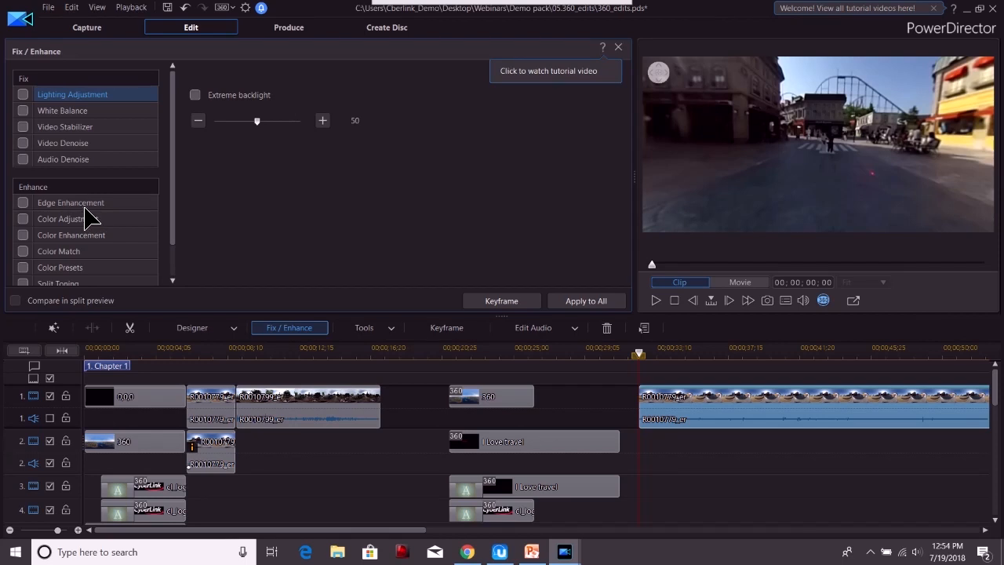
pyautogui.click(24, 203)
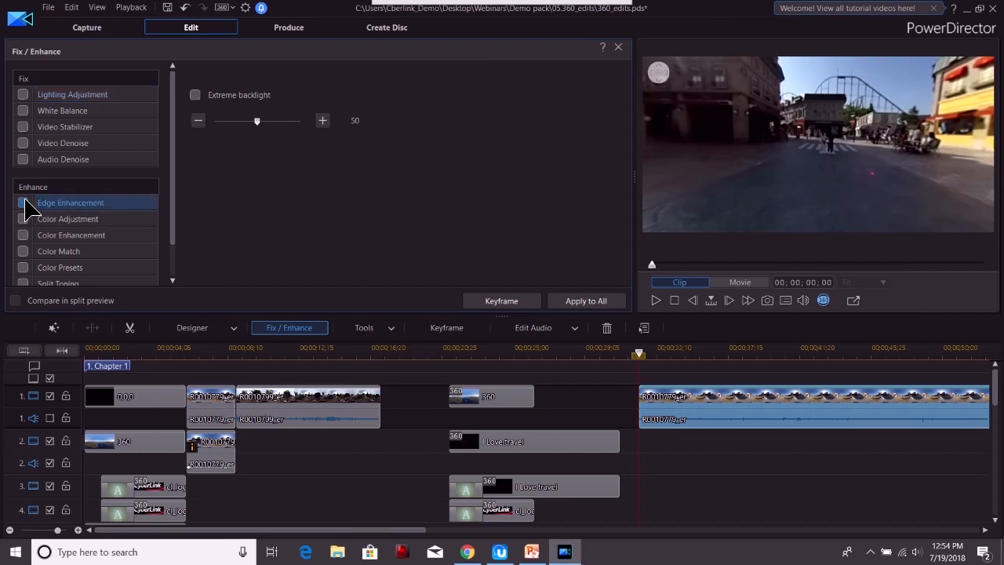
pyautogui.moveTo(695, 161); pyautogui.dragTo(709, 185)
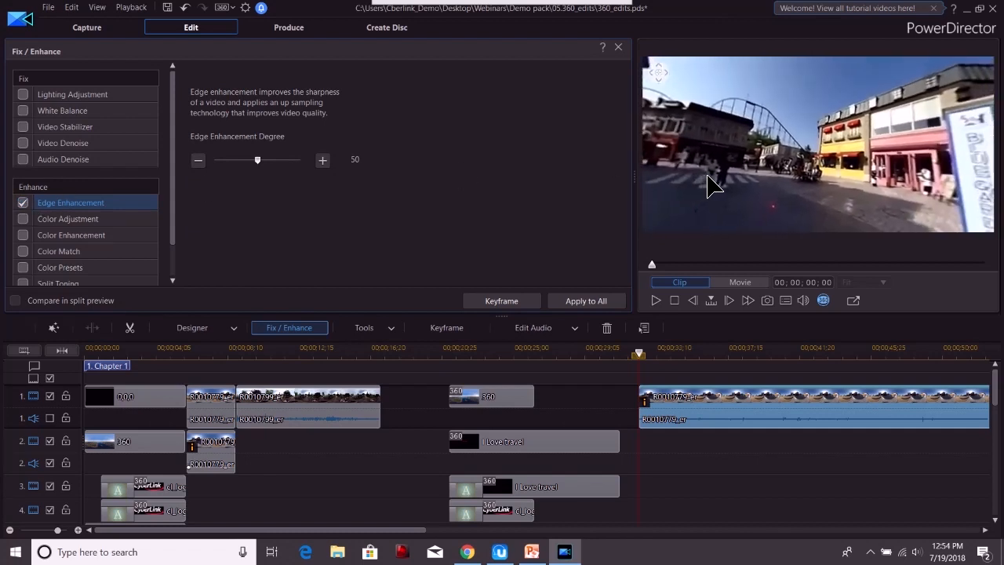
# - Enable Color Adjustment on the clip and set brightness to -1, contrast to 12, vibrancy to 8 and shadow to 24
pyautogui.click(24, 220)
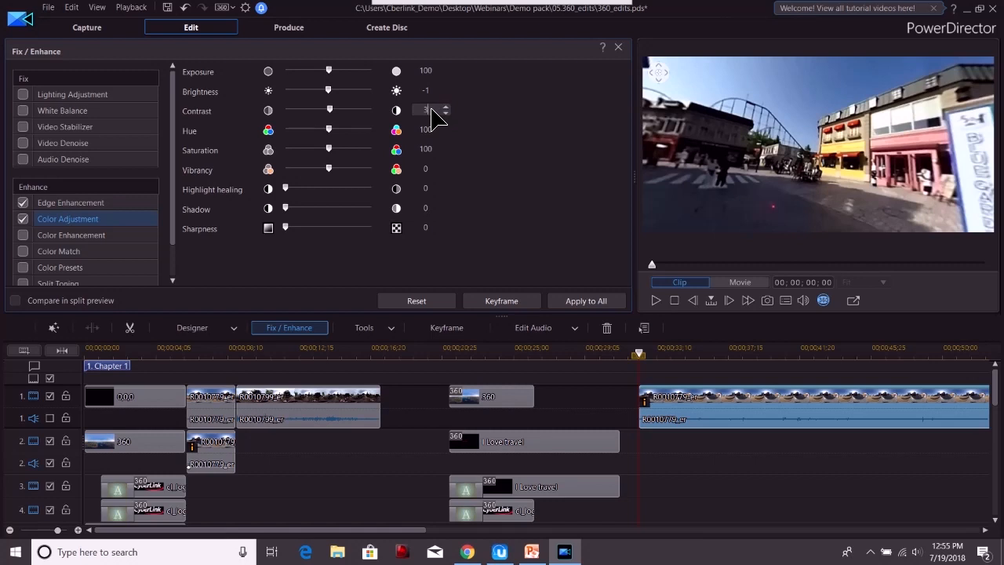
pyautogui.write('12')
pyautogui.press('Return')
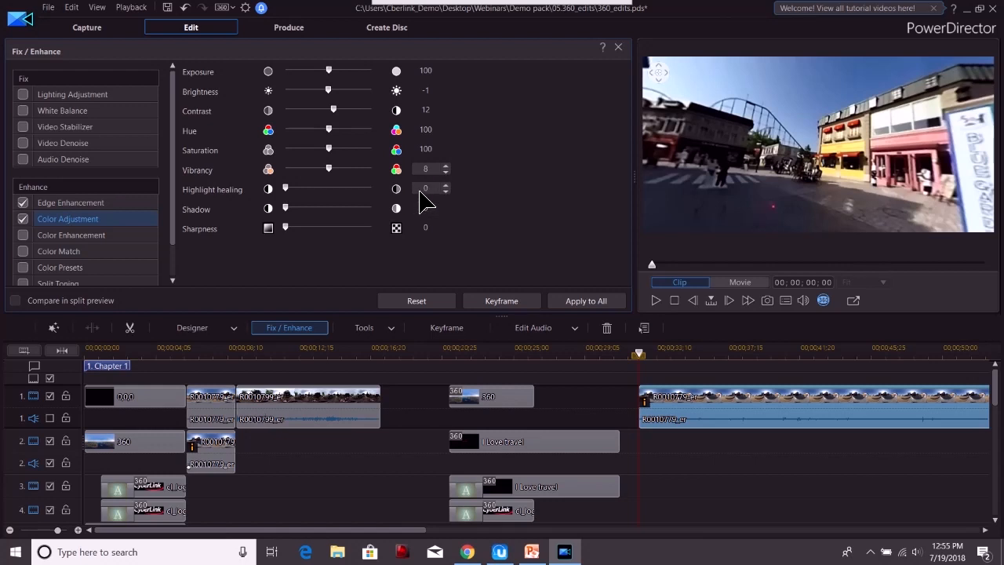
pyautogui.click(436, 210)
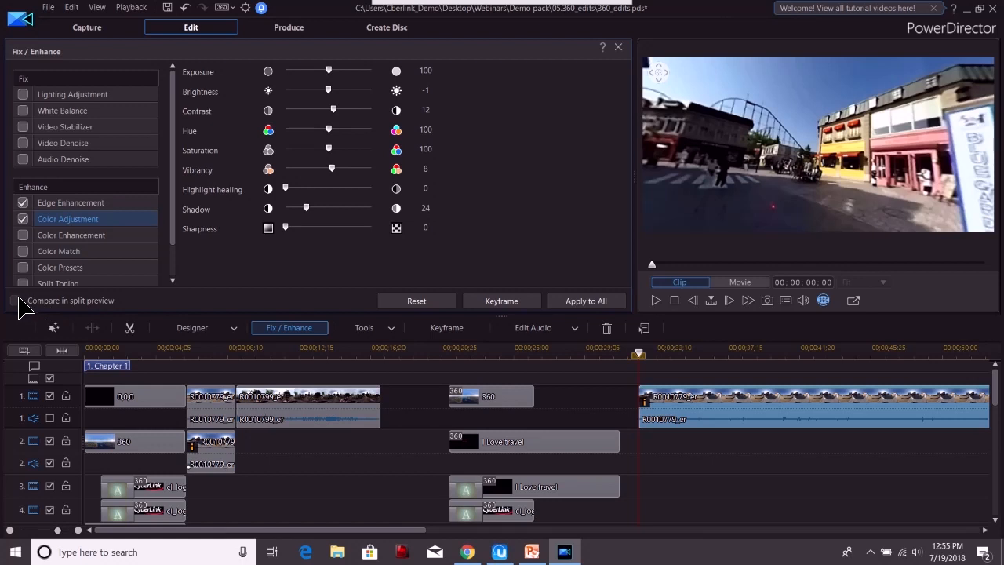
# - Enable the HDR Effect on the clip with glow strength 15 and edge strength -2
pyautogui.scroll(-2, 176, 255)
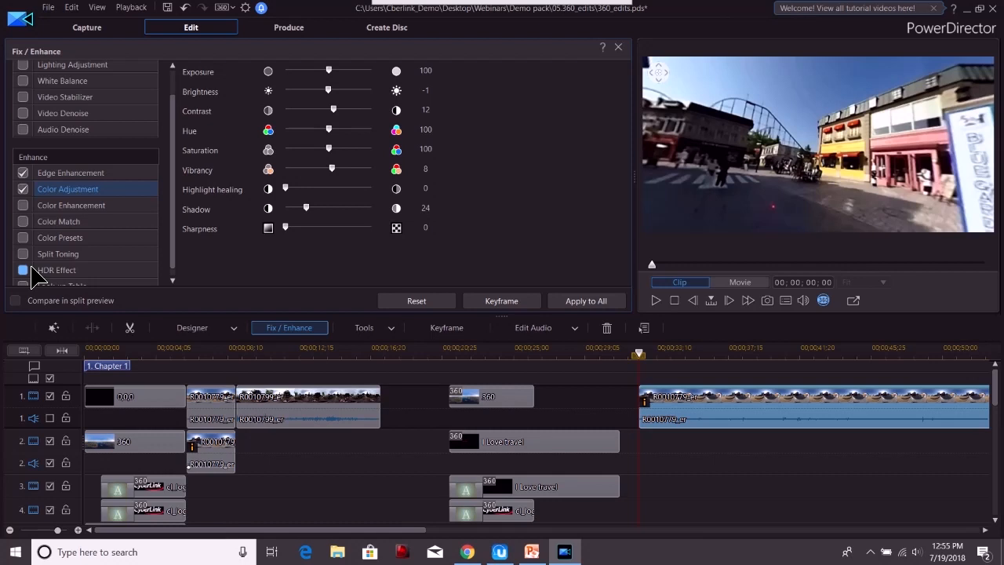
pyautogui.click(23, 269)
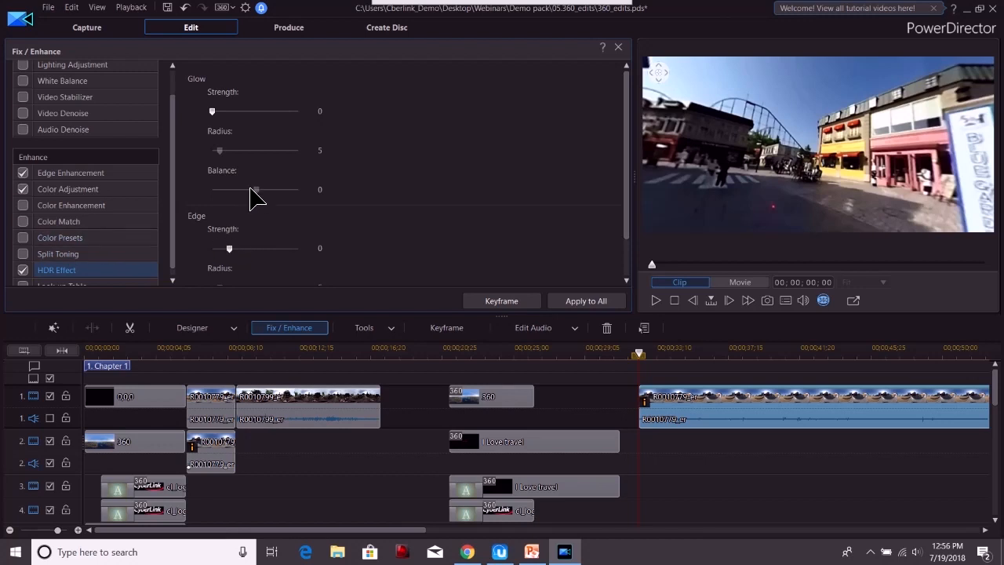
pyautogui.moveTo(212, 112); pyautogui.dragTo(221, 111)
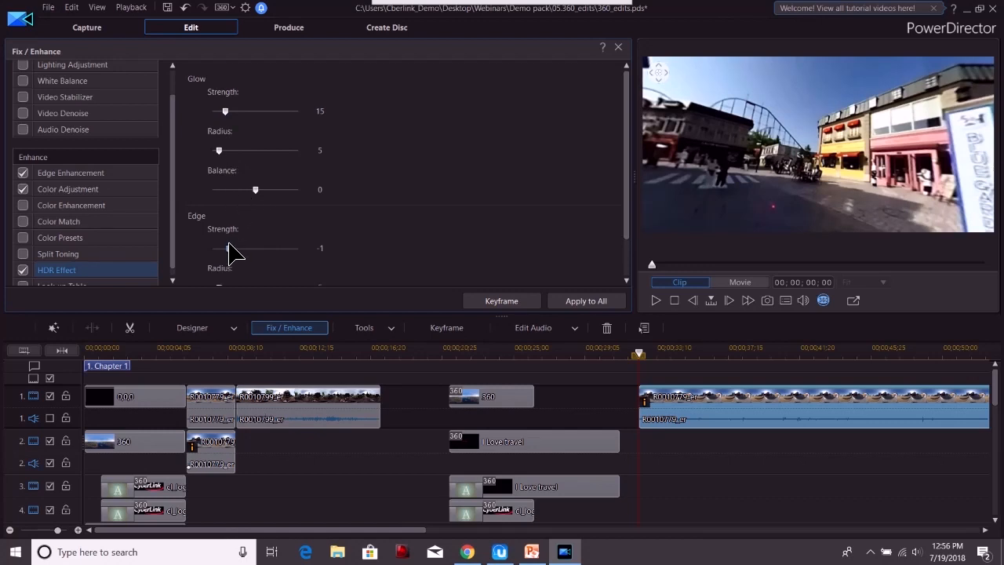
pyautogui.moveTo(625, 202); pyautogui.dragTo(625, 240)
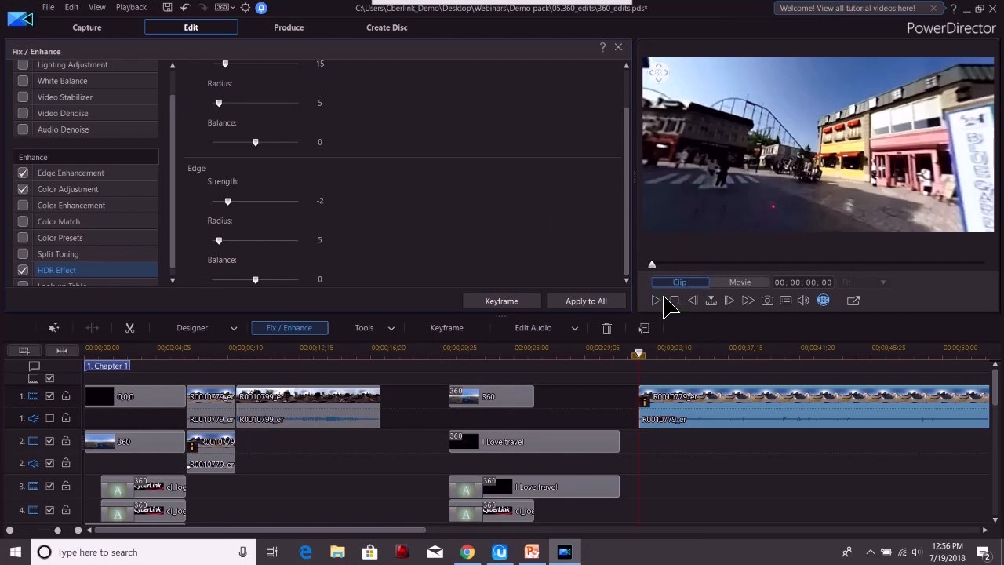
# - Play the enhanced R0010779_er clip and review its HDR Effect and Edge Enhancement settings
pyautogui.click(656, 299)
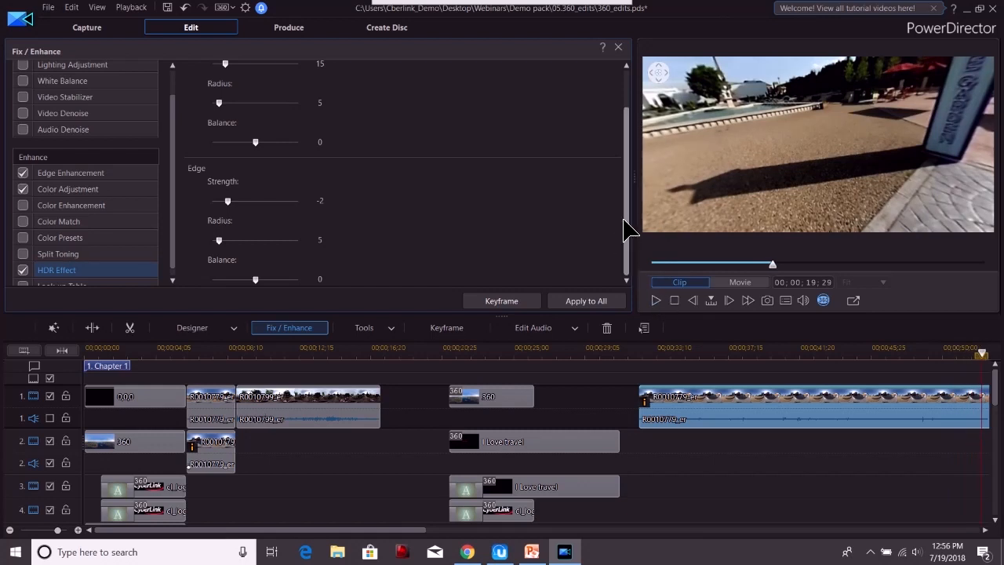
pyautogui.moveTo(626, 206); pyautogui.dragTo(626, 196)
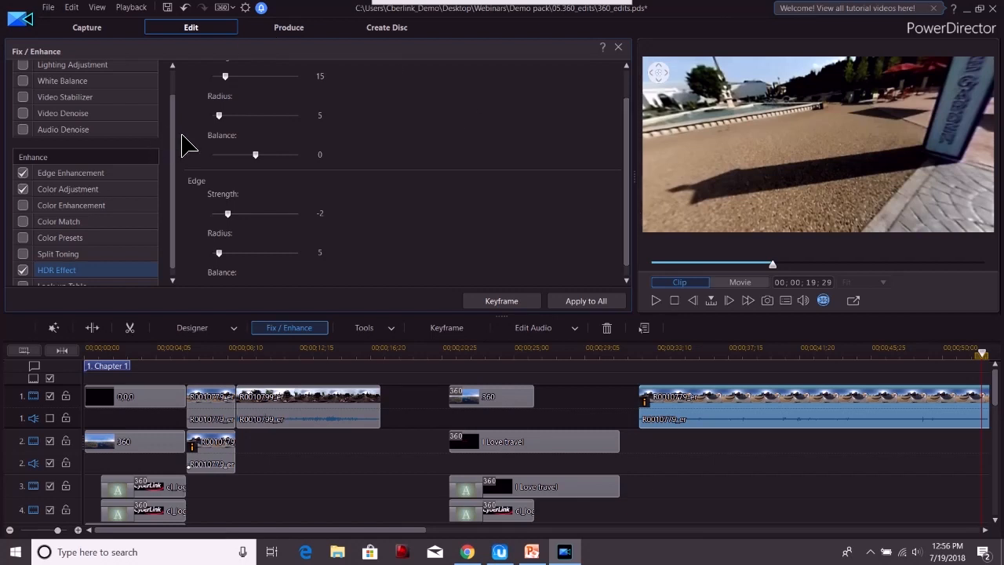
pyautogui.moveTo(173, 145); pyautogui.dragTo(174, 119)
pyautogui.click(88, 205)
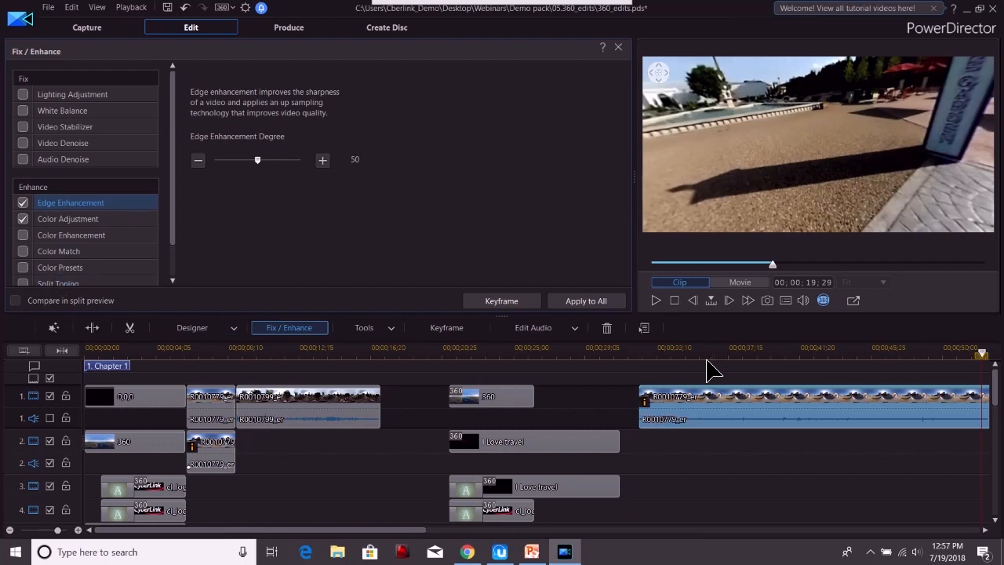
# - Trim the end of the enhanced R0010779_er clip to about 9 seconds and close the Fix / Enhance settings
pyautogui.moveTo(688, 357); pyautogui.dragTo(410, 369)
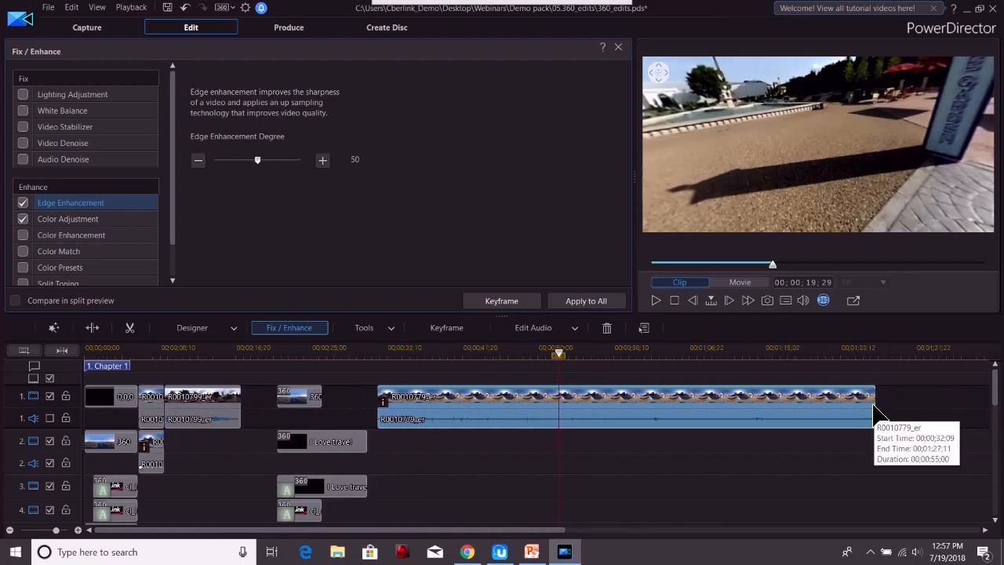
pyautogui.moveTo(876, 413); pyautogui.dragTo(458, 413)
pyautogui.click(617, 47)
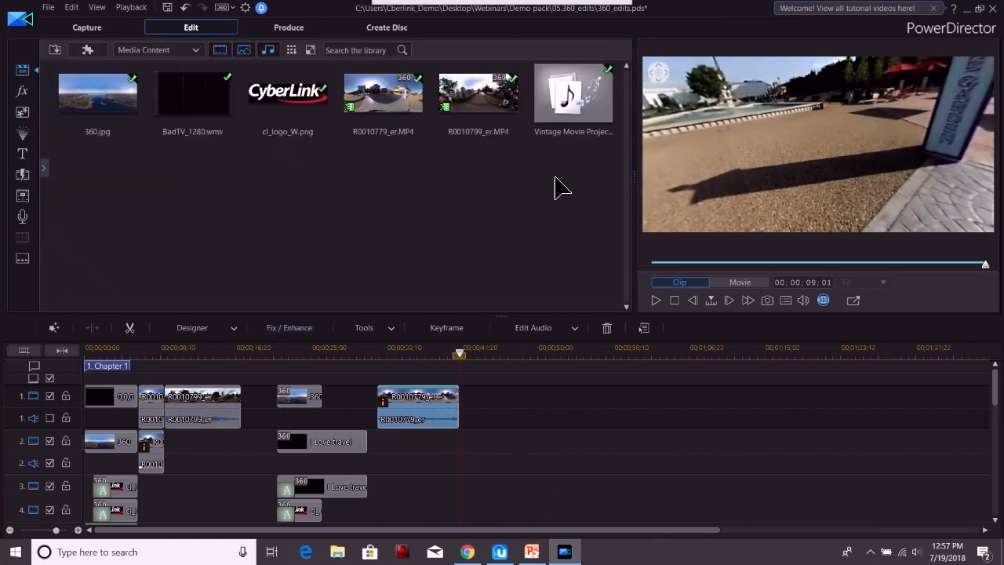
# - Add R0010799_er.MP4 to track 1 after the trimmed clip and open it in the Motion Tracker
pyautogui.moveTo(463, 107); pyautogui.dragTo(474, 412)
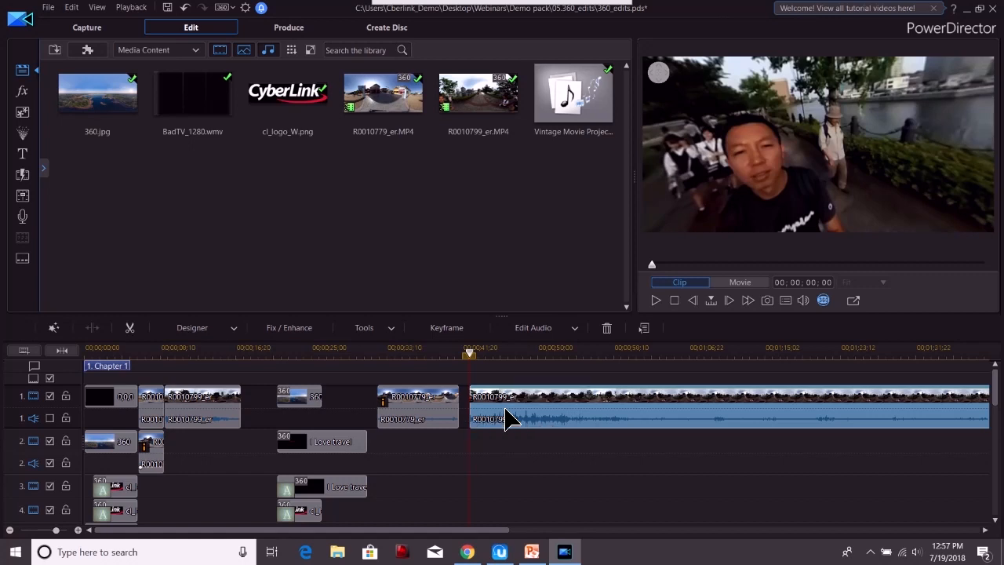
pyautogui.click(399, 330)
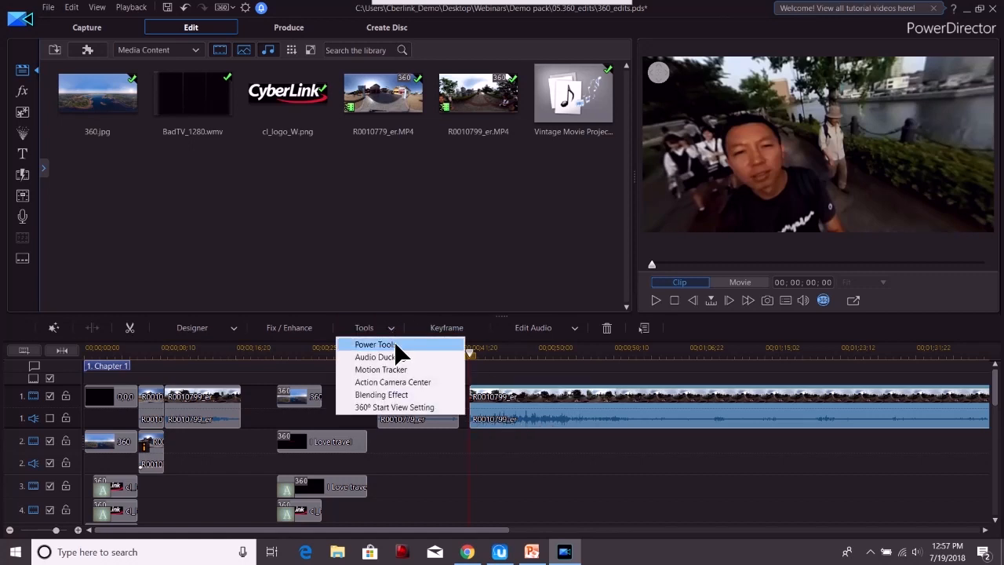
pyautogui.click(407, 381)
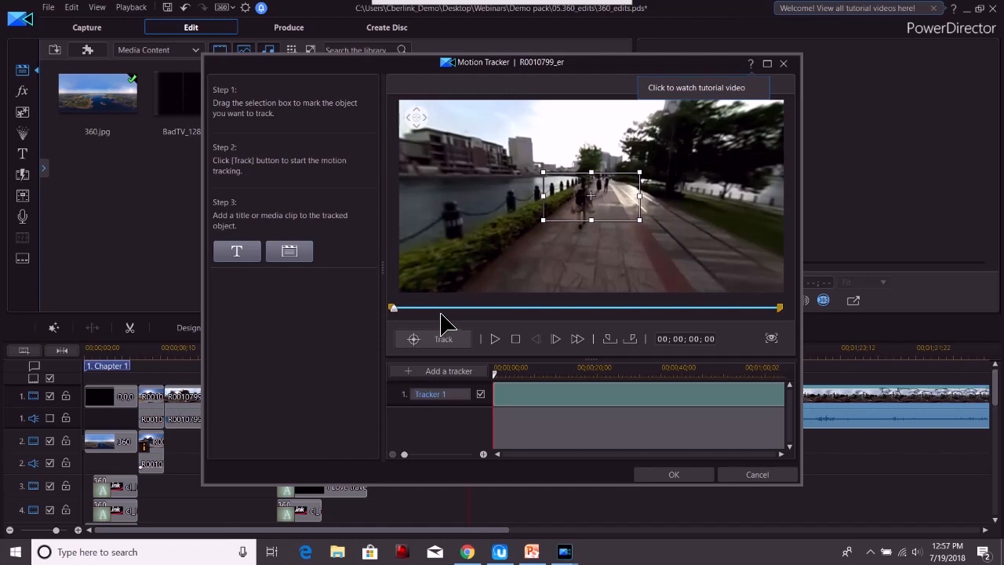
# - Play the clip to 00;00;09;29, start the tracking range there and fit the tracker box around the tall tower's top
pyautogui.click(495, 339)
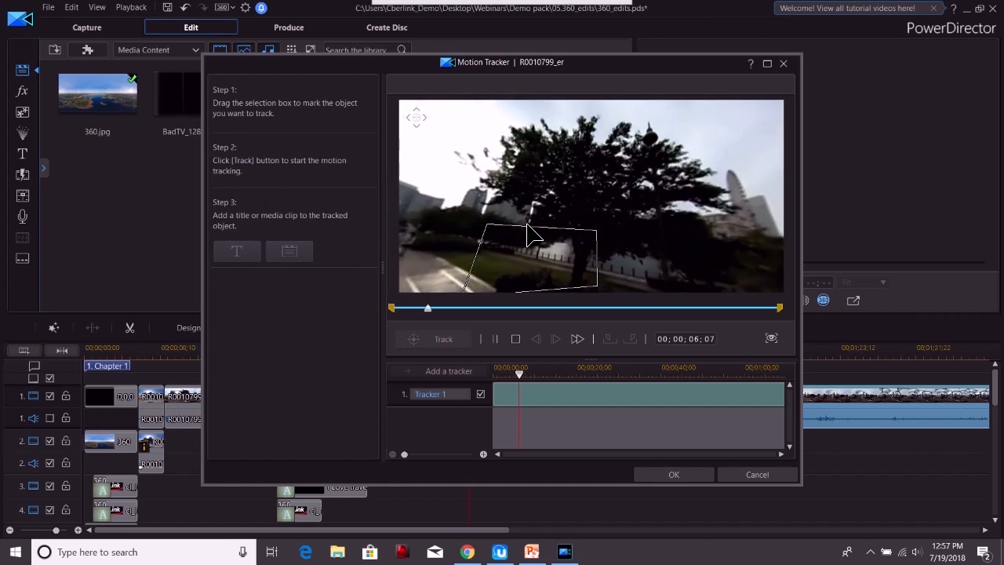
pyautogui.click(499, 339)
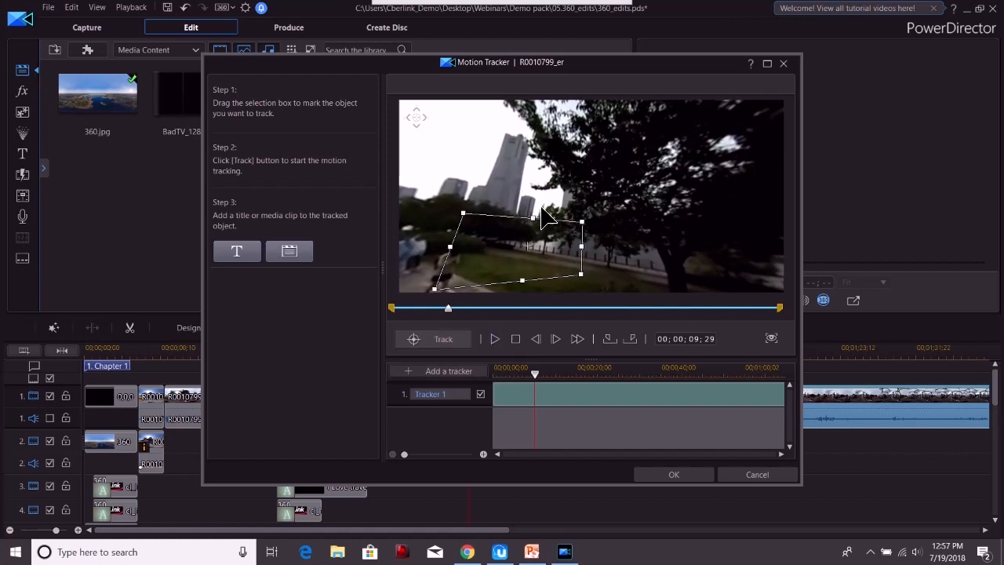
pyautogui.moveTo(513, 228); pyautogui.dragTo(527, 203)
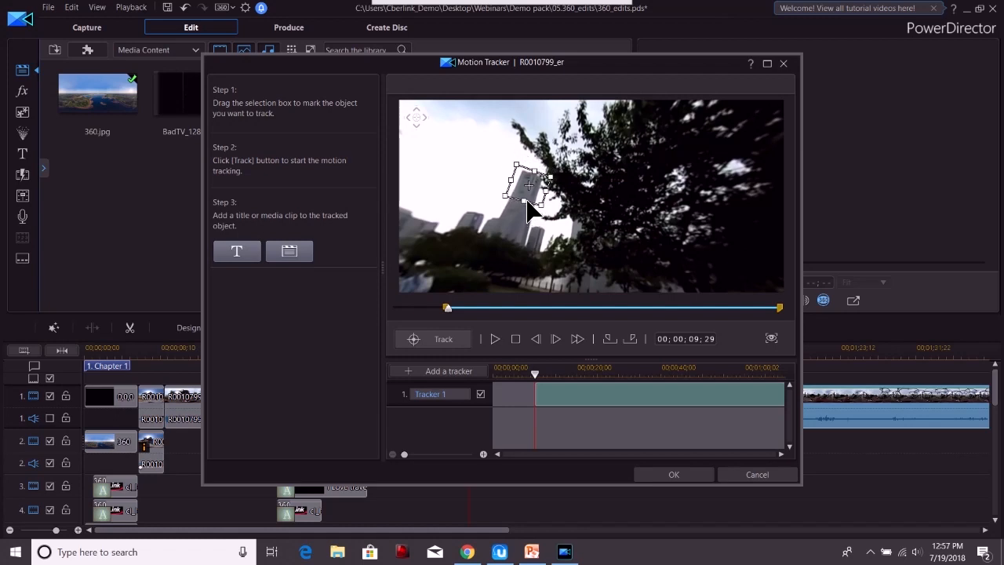
# - Track the tall tower from 00;00;09;29 with Tracker 1 and stop the tracking at 00;00;31;09
pyautogui.click(443, 341)
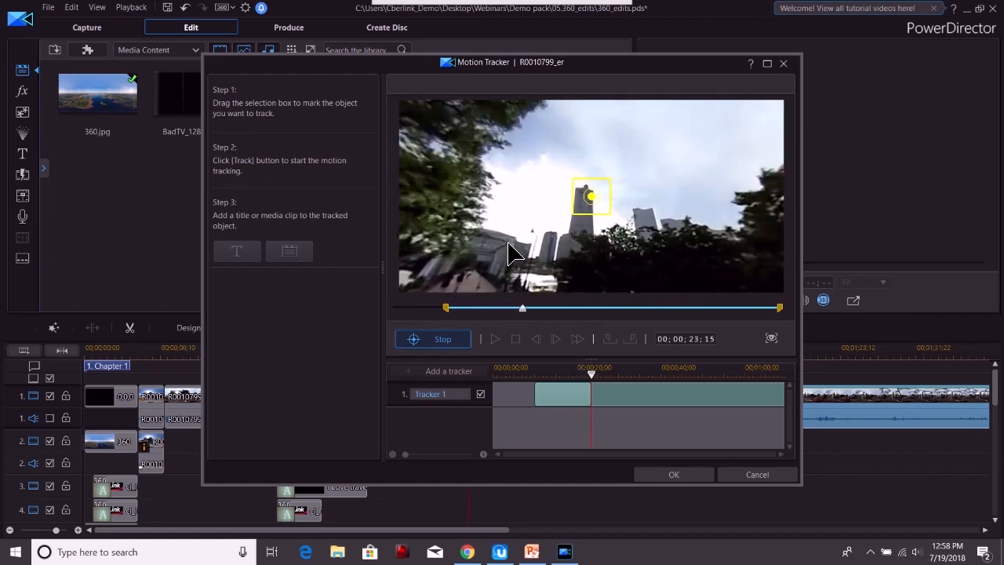
pyautogui.click(443, 339)
pyautogui.moveTo(508, 259); pyautogui.dragTo(541, 245)
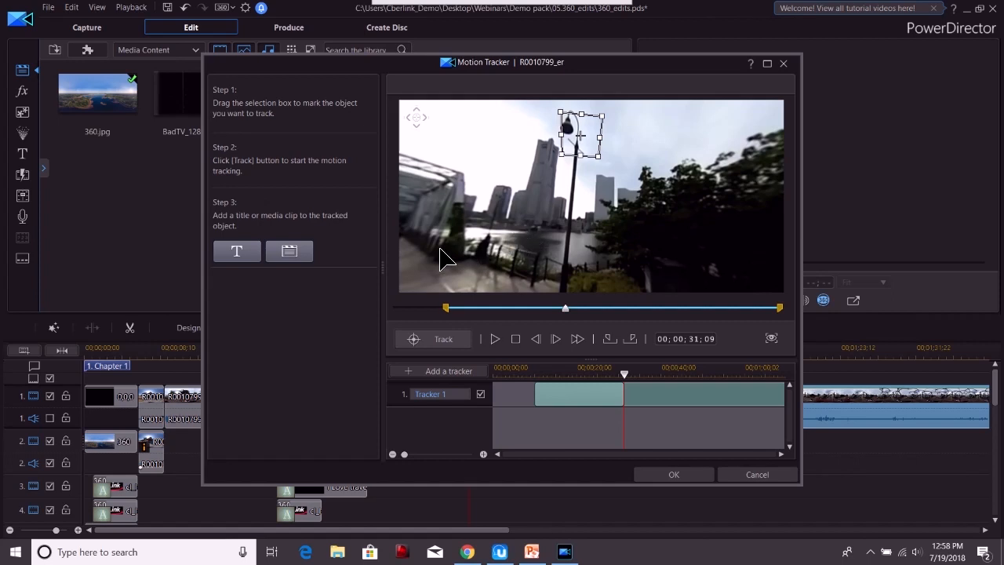
# - Attach a title reading "Dark Tower" to Tracker 1 and set its text color to black
pyautogui.click(240, 253)
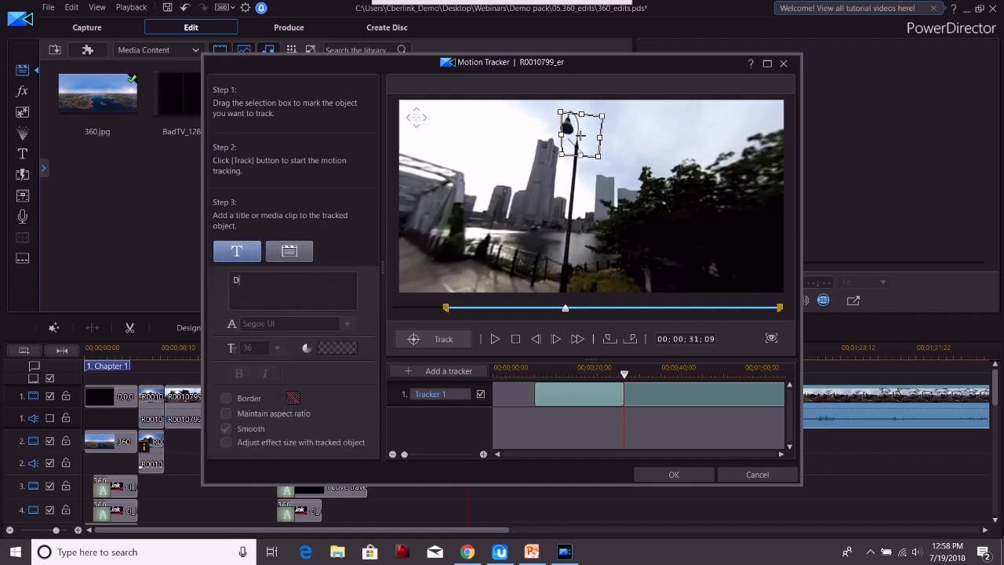
pyautogui.write('Daro')
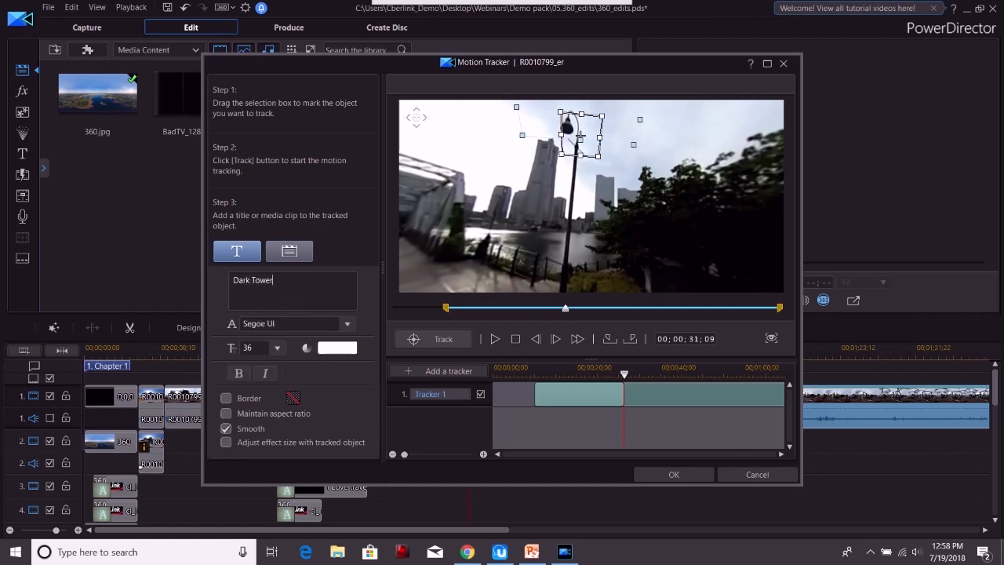
pyautogui.click(338, 348)
pyautogui.click(359, 273)
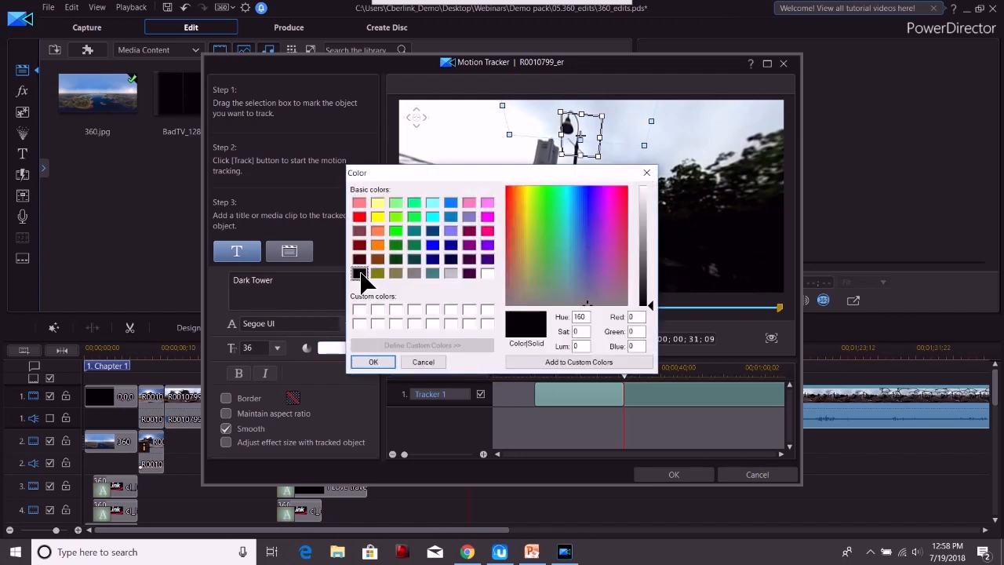
pyautogui.click(374, 361)
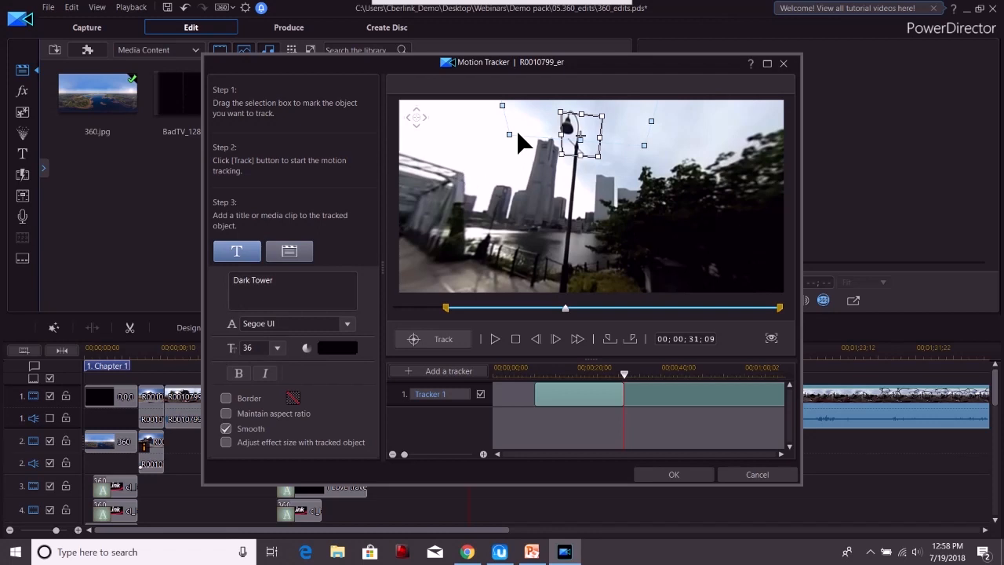
# - Reapply black as the Dark Tower title's text color
pyautogui.click(345, 347)
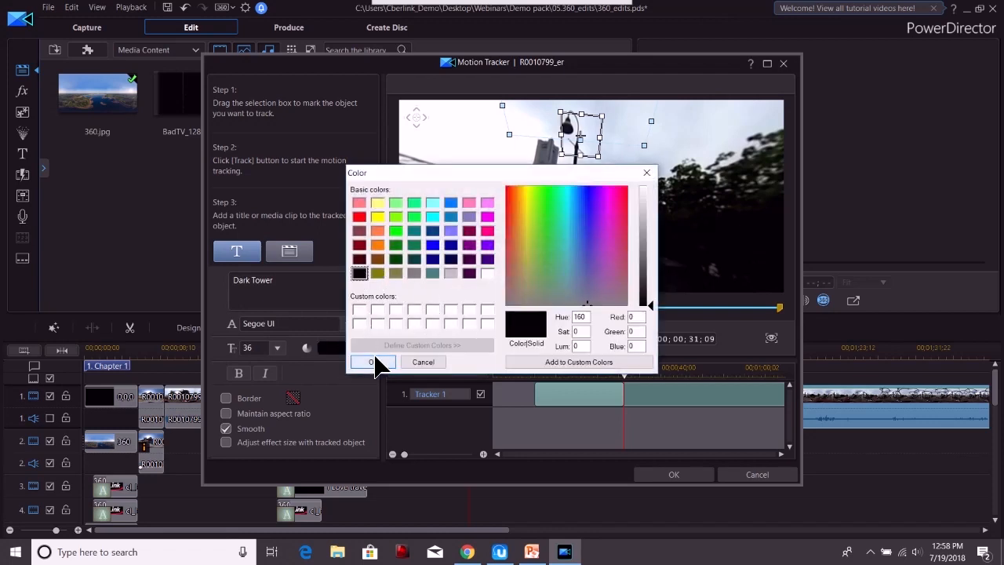
pyautogui.click(373, 362)
pyautogui.moveTo(500, 205); pyautogui.dragTo(497, 204)
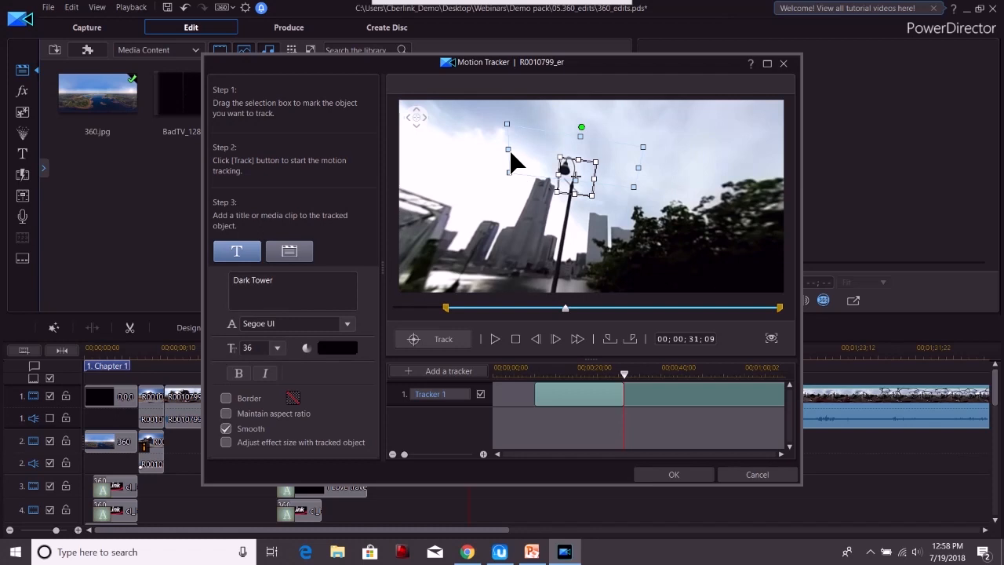
pyautogui.click(345, 350)
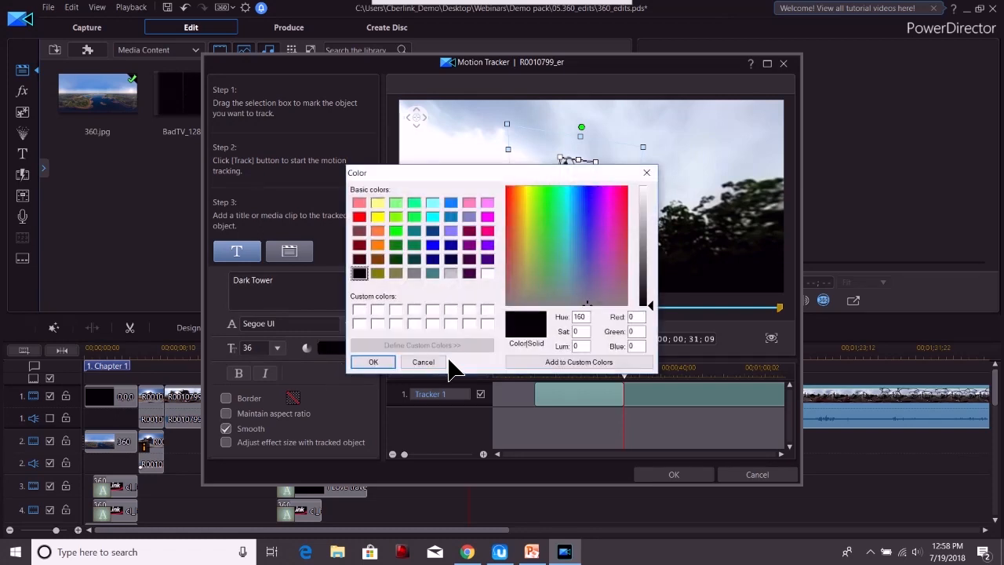
pyautogui.click(373, 362)
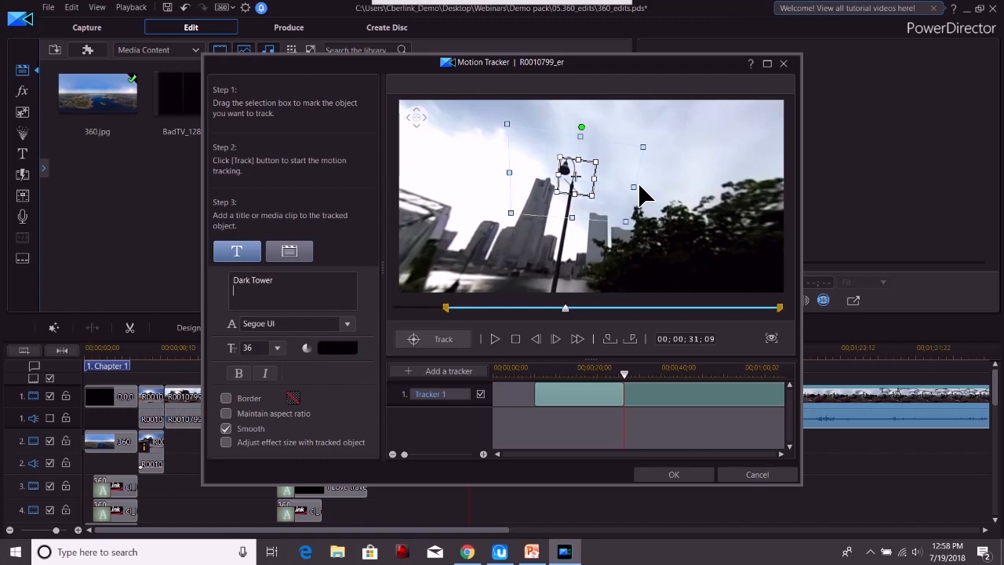
# - Change the Dark Tower title's font to Skinny and its size to 10
pyautogui.click(347, 324)
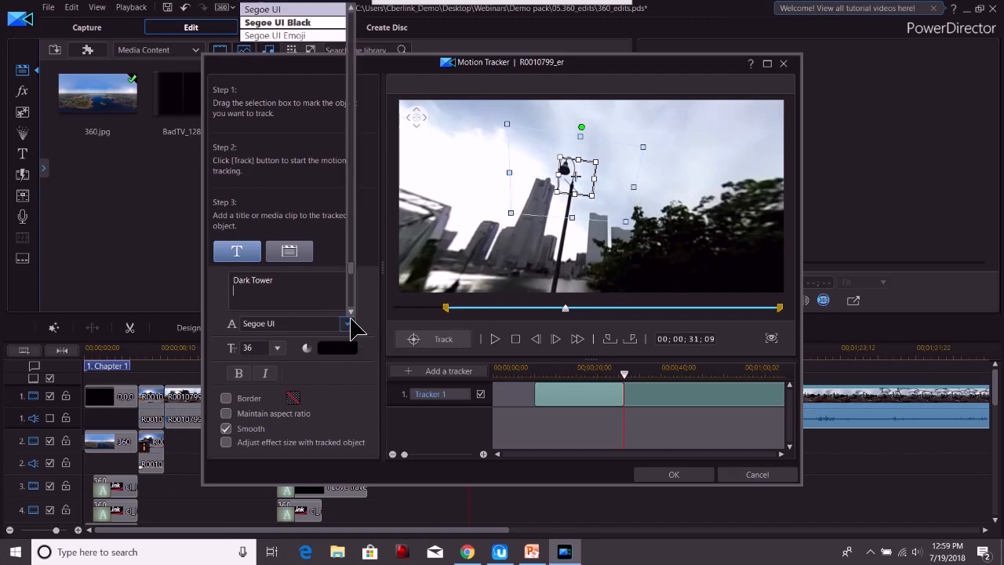
pyautogui.click(318, 296)
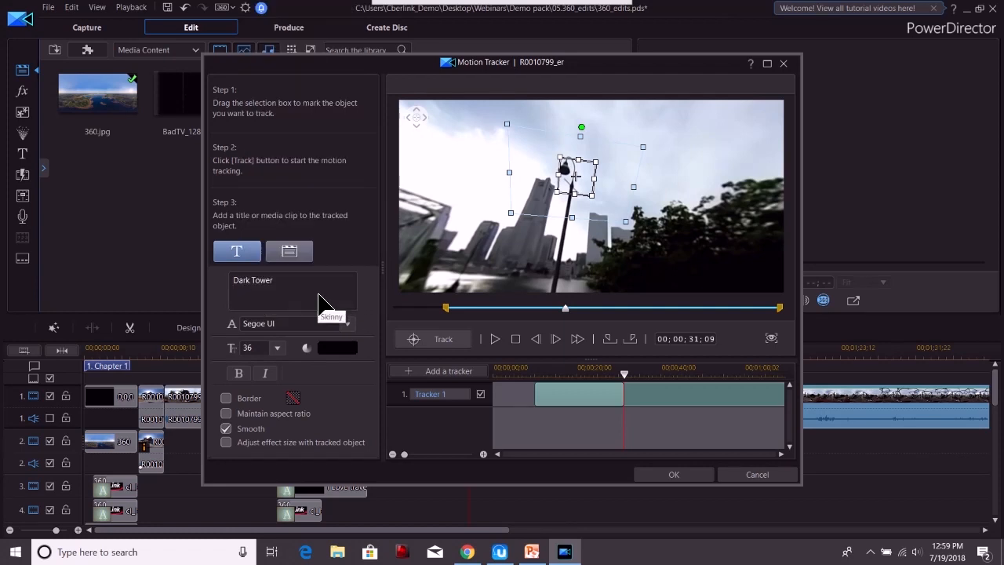
pyautogui.click(278, 348)
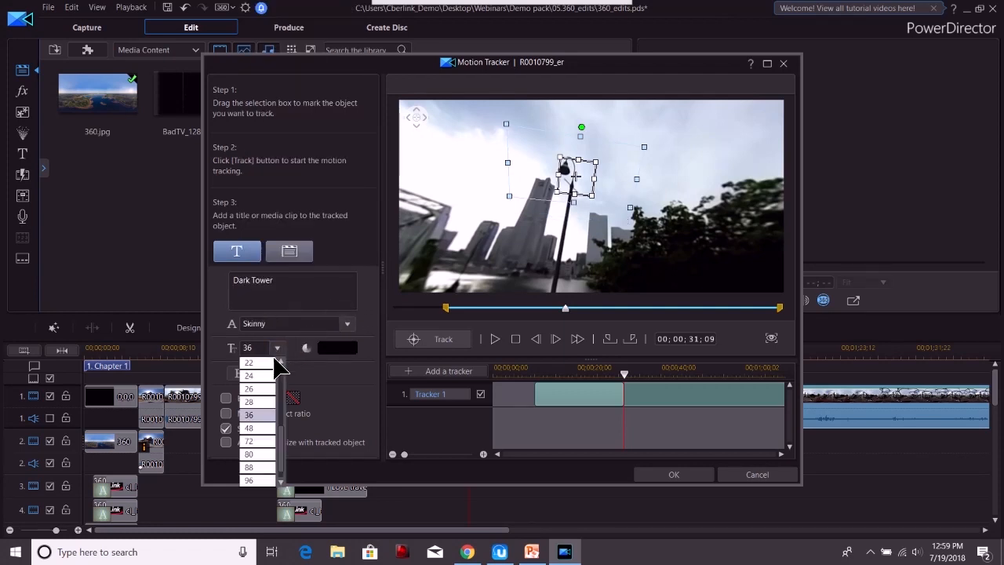
pyautogui.moveTo(281, 443); pyautogui.dragTo(284, 385)
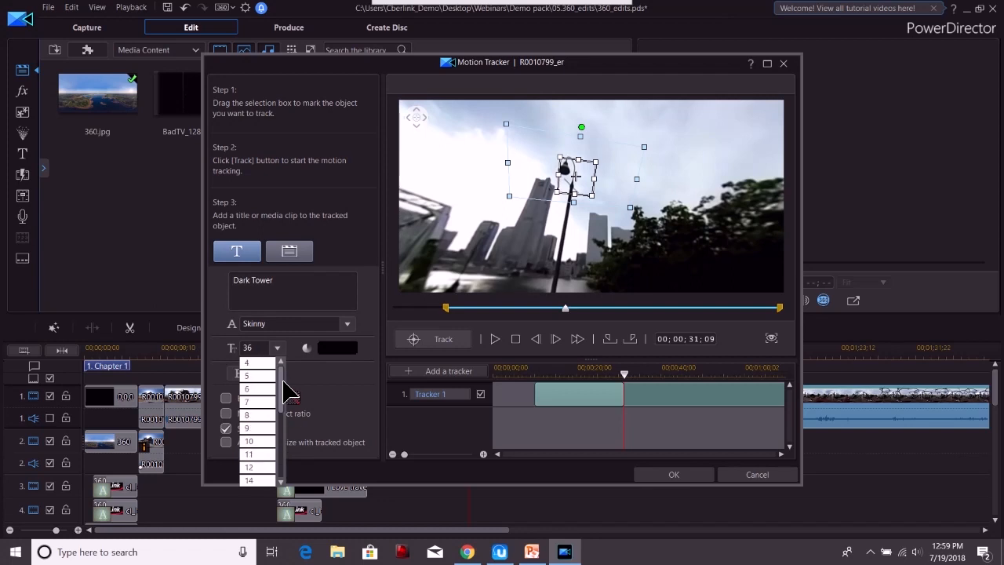
pyautogui.click(258, 392)
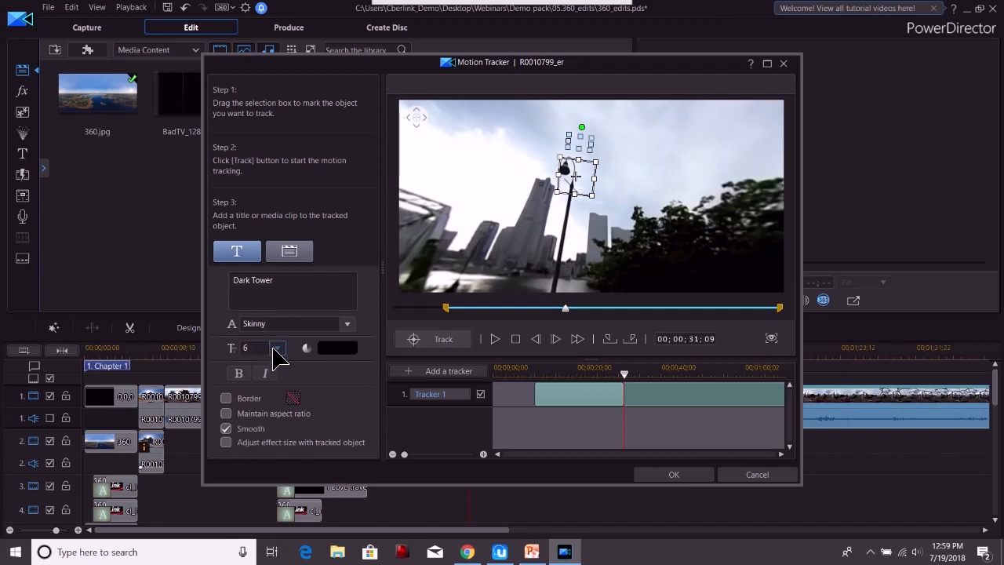
pyautogui.click(275, 350)
pyautogui.click(258, 415)
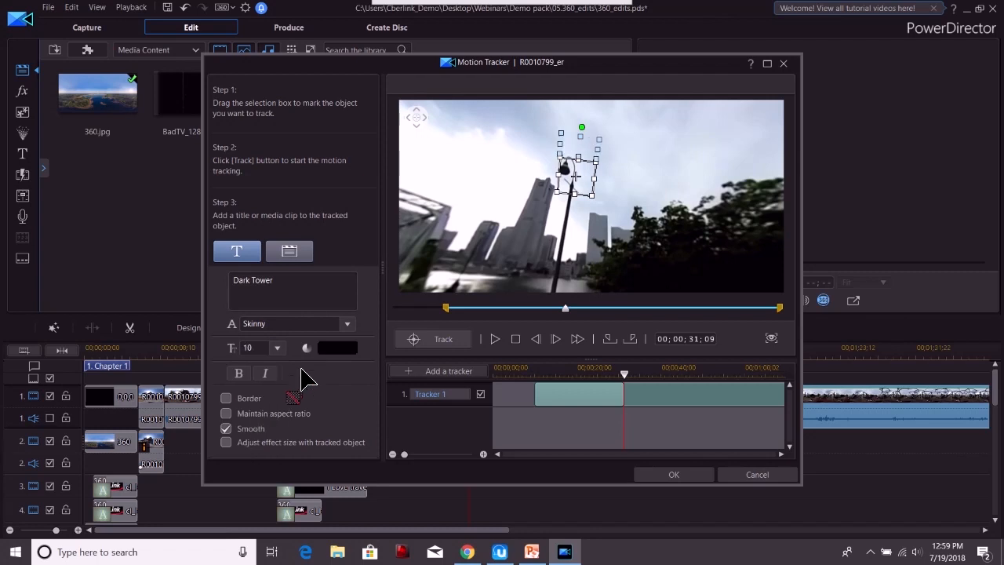
# - Set the Dark Tower title's text color to red
pyautogui.click(345, 349)
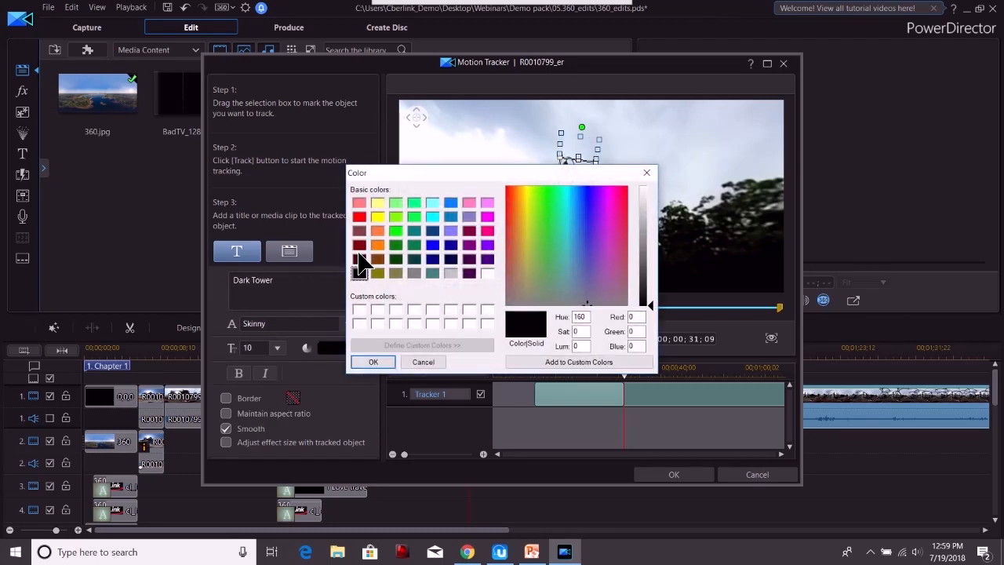
pyautogui.click(362, 217)
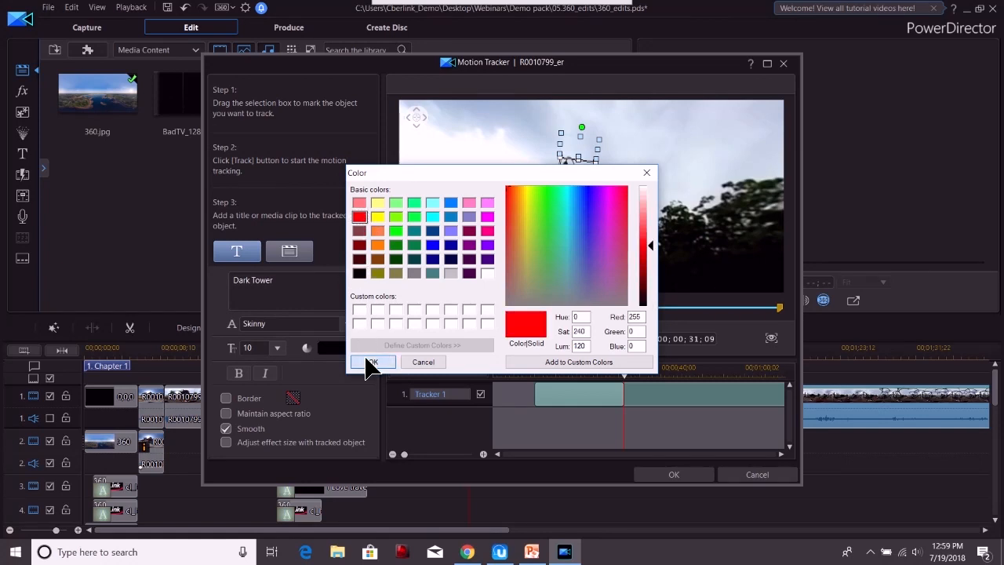
pyautogui.click(369, 361)
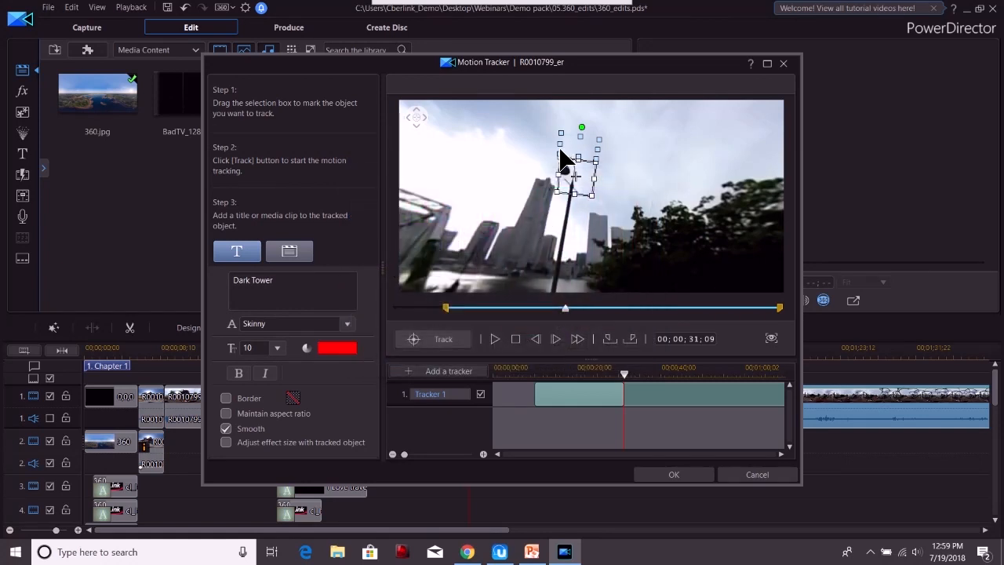
pyautogui.tripleClick(290, 283)
pyautogui.click(329, 349)
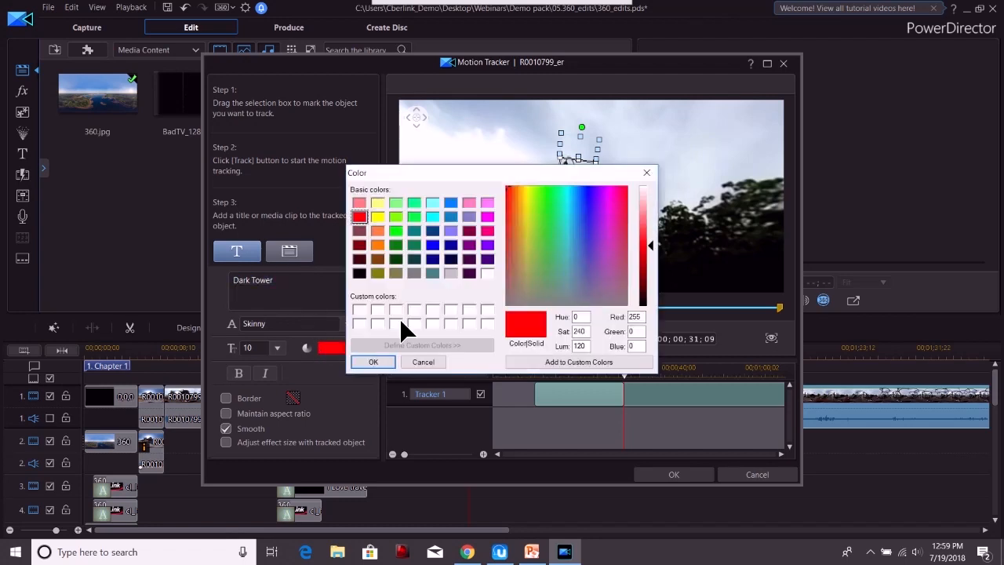
pyautogui.click(376, 362)
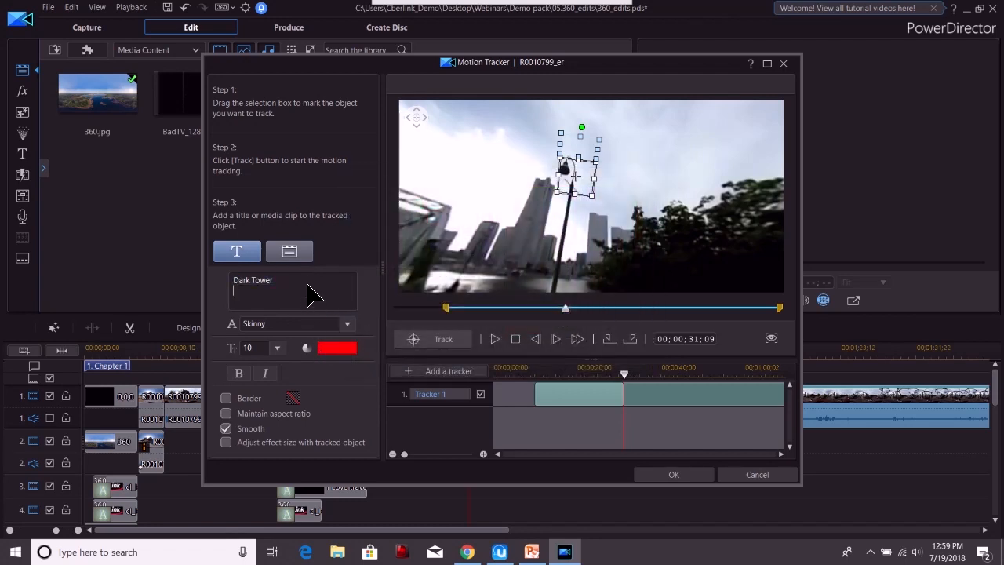
# - Close the Motion Tracker and discard the tracked Dark Tower title
pyautogui.moveTo(275, 281); pyautogui.dragTo(231, 279)
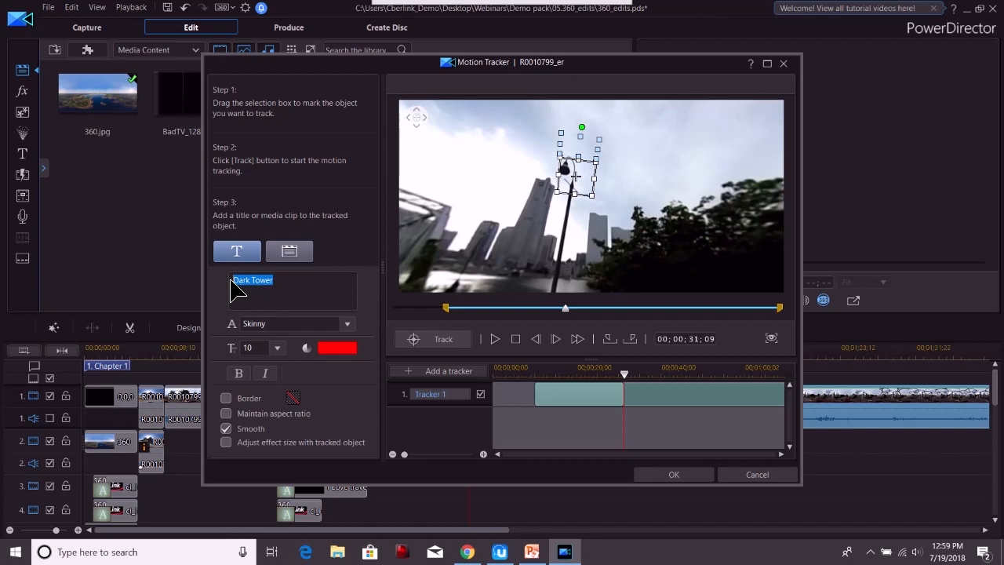
pyautogui.click(733, 476)
pyautogui.click(511, 306)
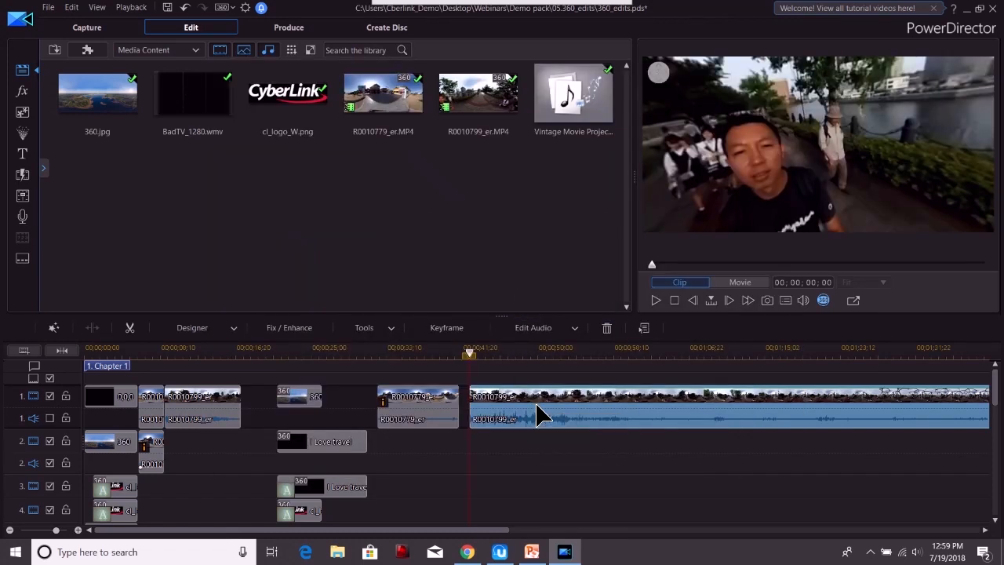
# - Check the last R0010799_er clip's Fix / Enhance and PiP Designer settings for leftover changes
pyautogui.click(392, 330)
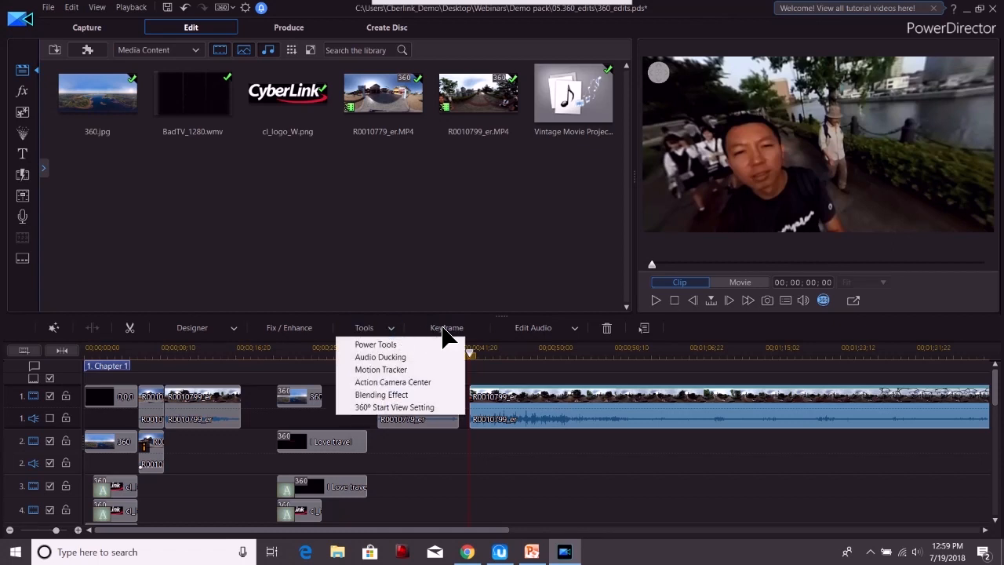
pyautogui.click(523, 416)
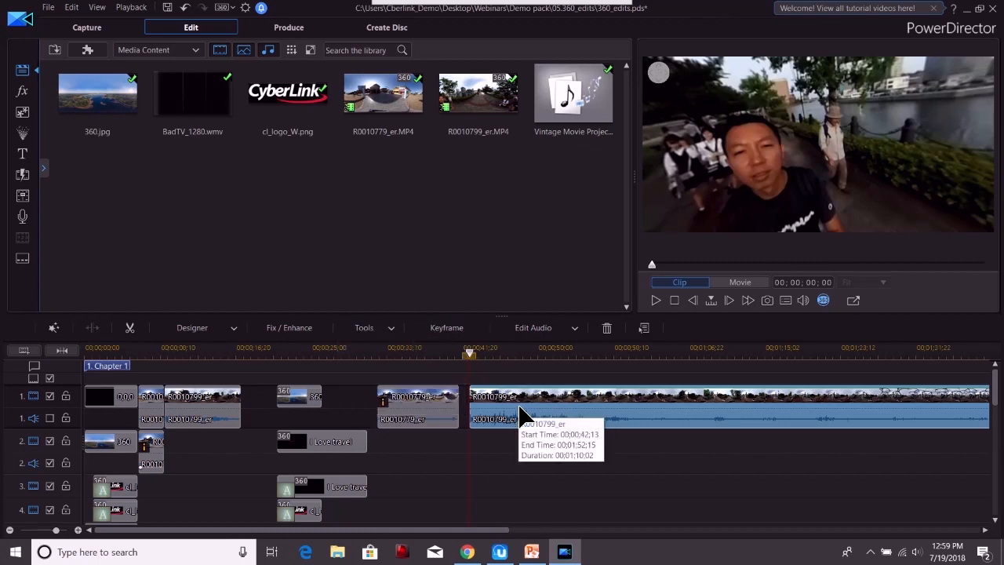
pyautogui.click(391, 329)
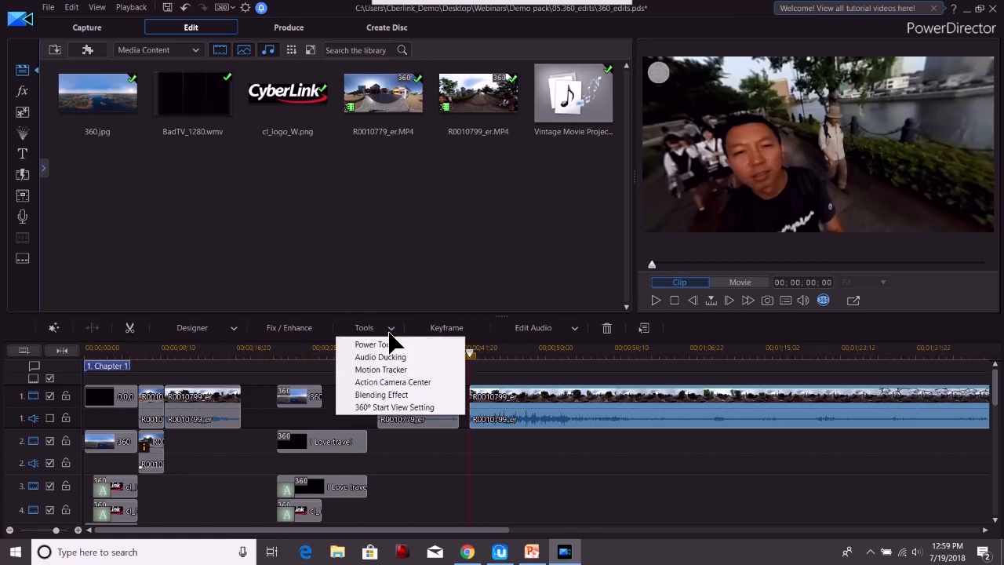
pyautogui.click(312, 329)
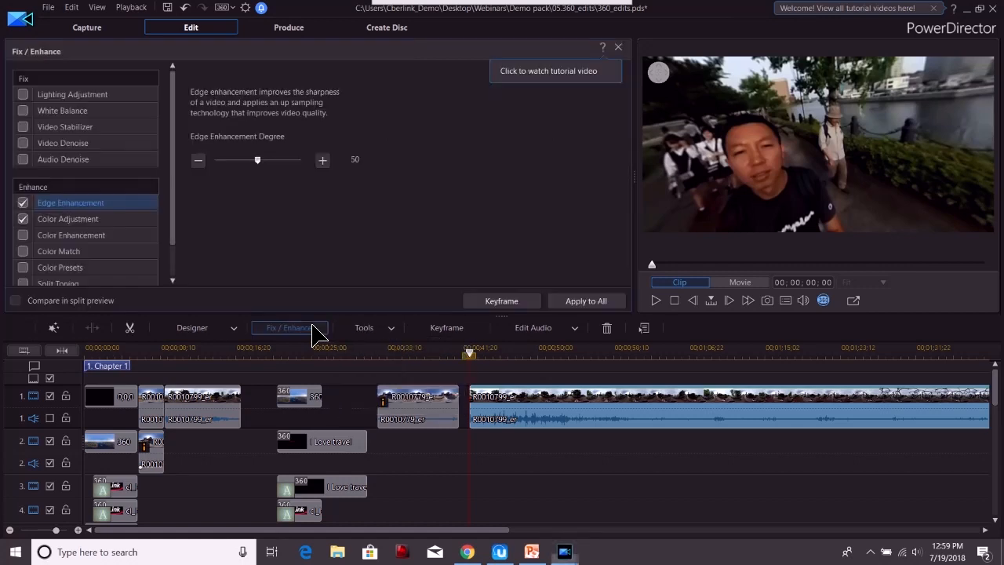
pyautogui.doubleClick(548, 412)
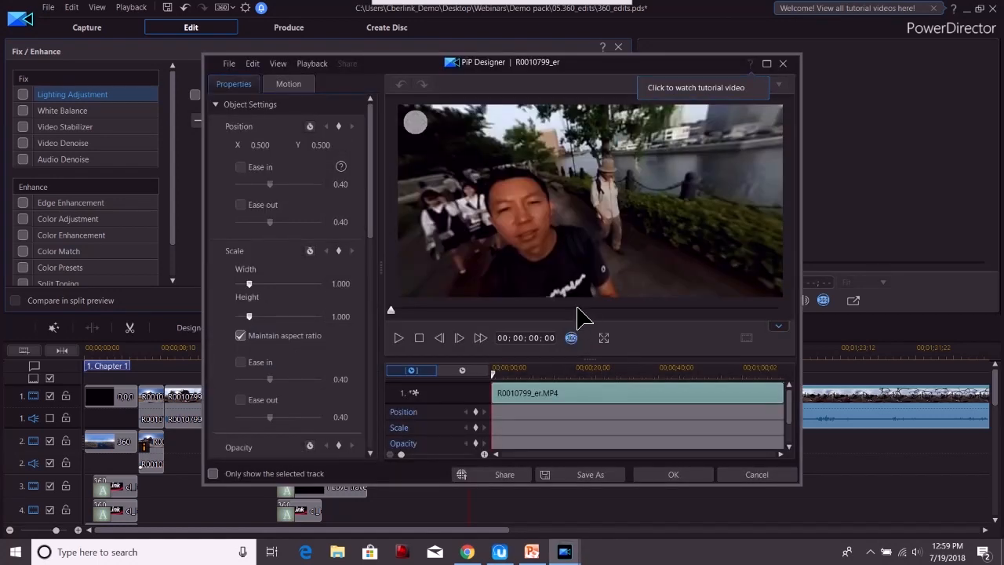
pyautogui.click(785, 63)
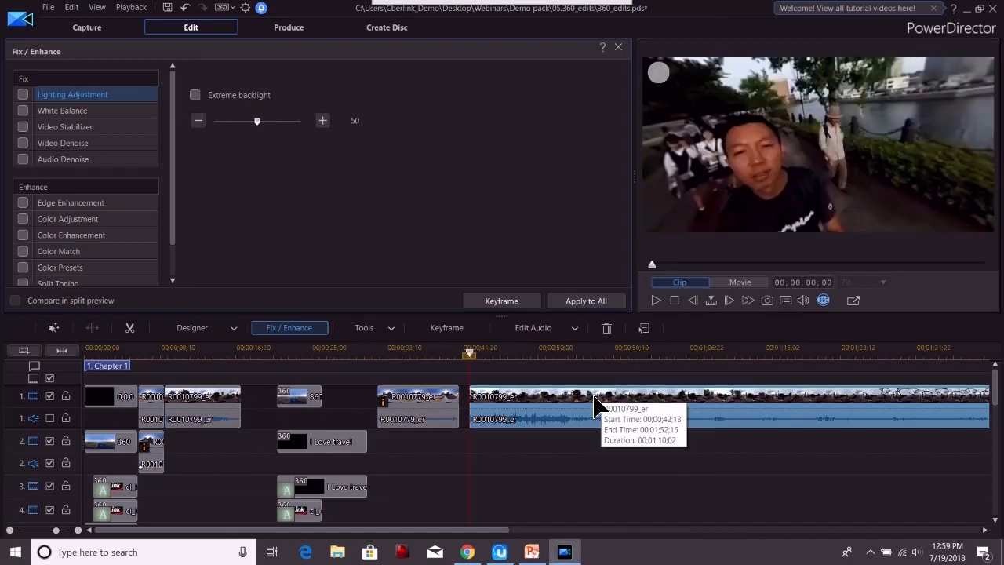
# - Replace the last R0010799_er clip on track 1 with a fresh copy of R0010799_er.MP4 and open it in the Motion Tracker
pyautogui.press('Delete')
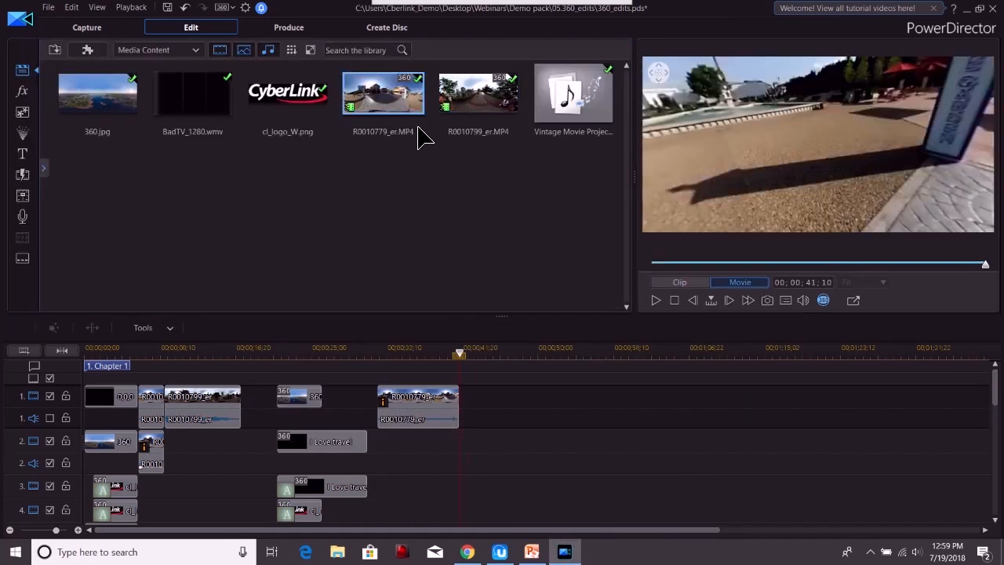
pyautogui.moveTo(480, 116); pyautogui.dragTo(480, 396)
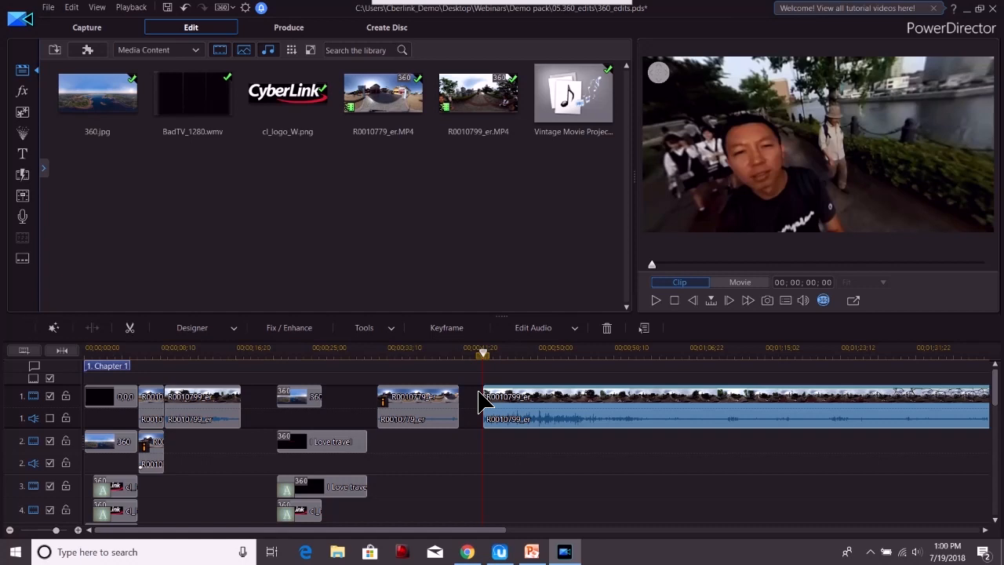
pyautogui.click(392, 329)
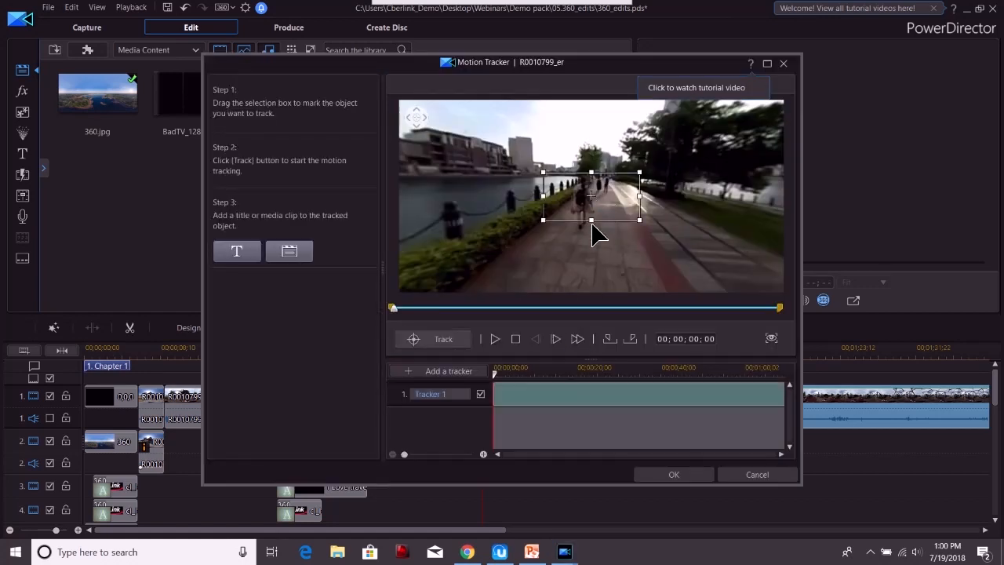
# - Start the tracking range at 00;00;17;05, fit the tracker box around the tall tower's top and track it to 00;00;29;06
pyautogui.click(490, 307)
pyautogui.moveTo(522, 258); pyautogui.dragTo(555, 181)
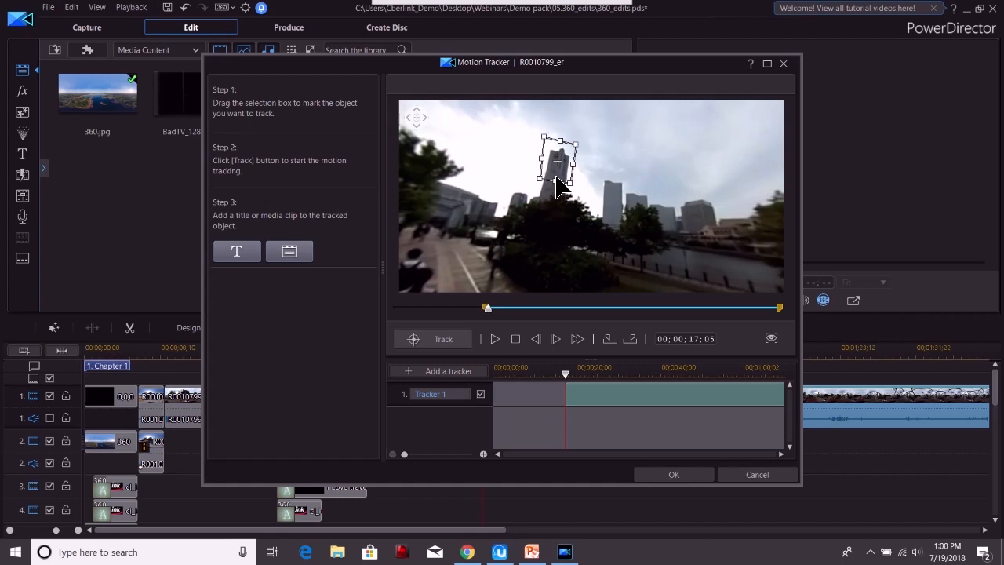
pyautogui.click(443, 344)
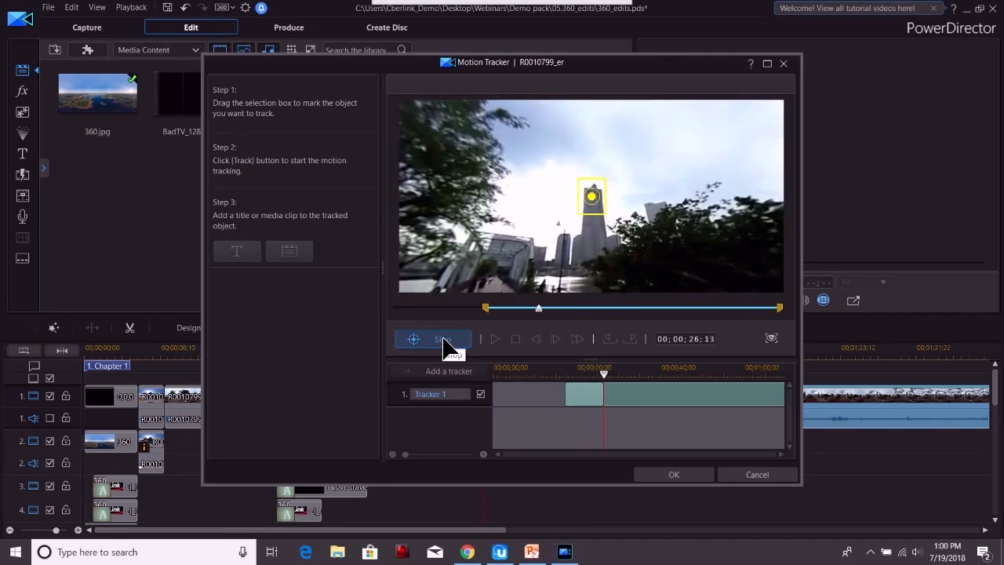
pyautogui.click(444, 345)
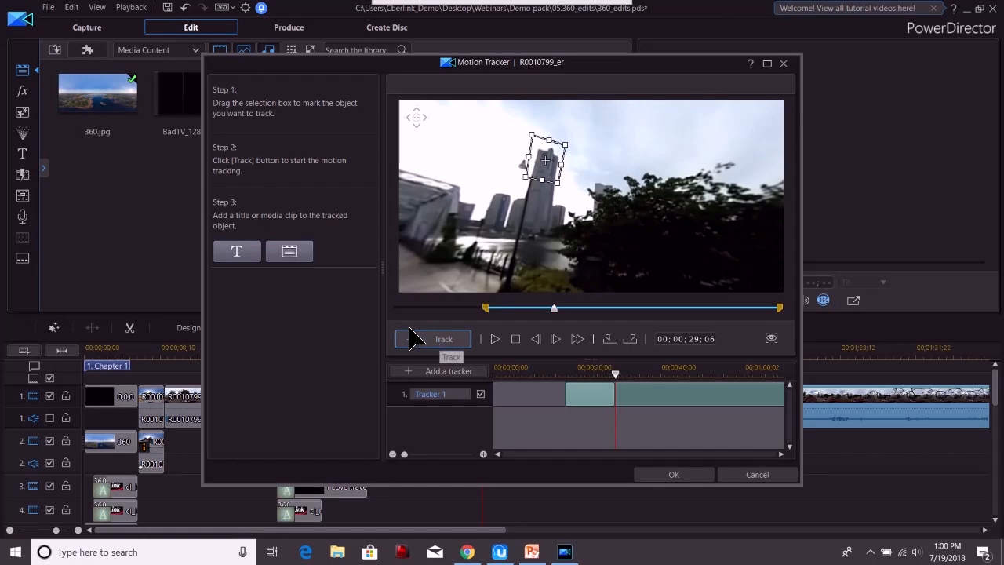
# - Attach the title "Dark Tower" in size 24 with a black border to the tracked tower at 00;00;17;05 and play it back
pyautogui.moveTo(616, 375); pyautogui.dragTo(588, 374)
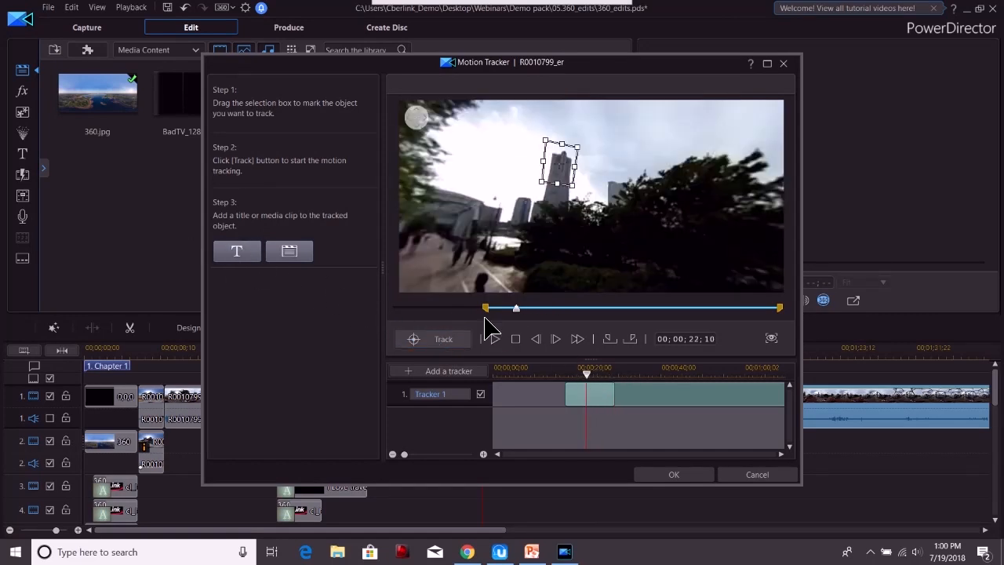
pyautogui.click(252, 251)
pyautogui.click(292, 297)
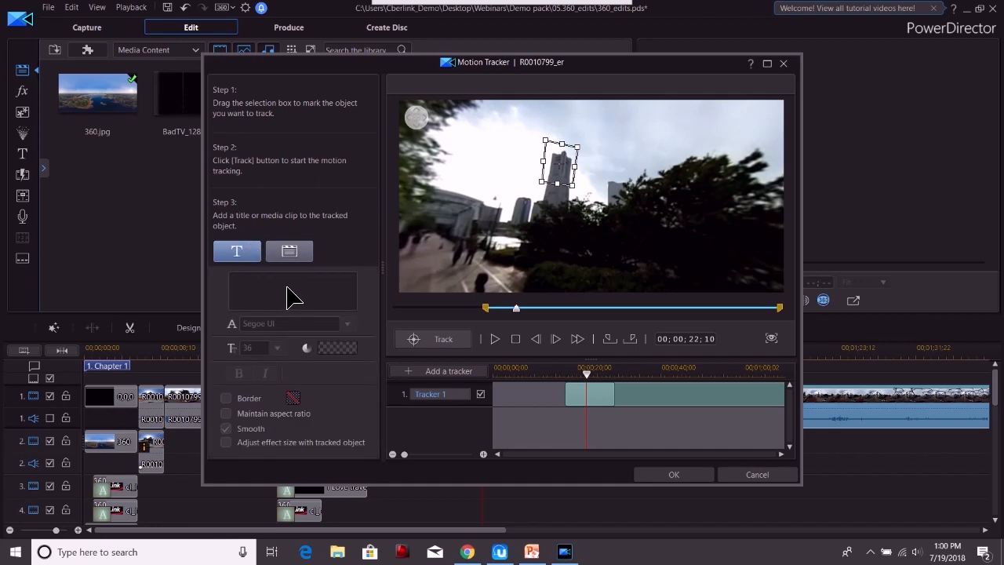
pyautogui.moveTo(592, 375); pyautogui.dragTo(569, 373)
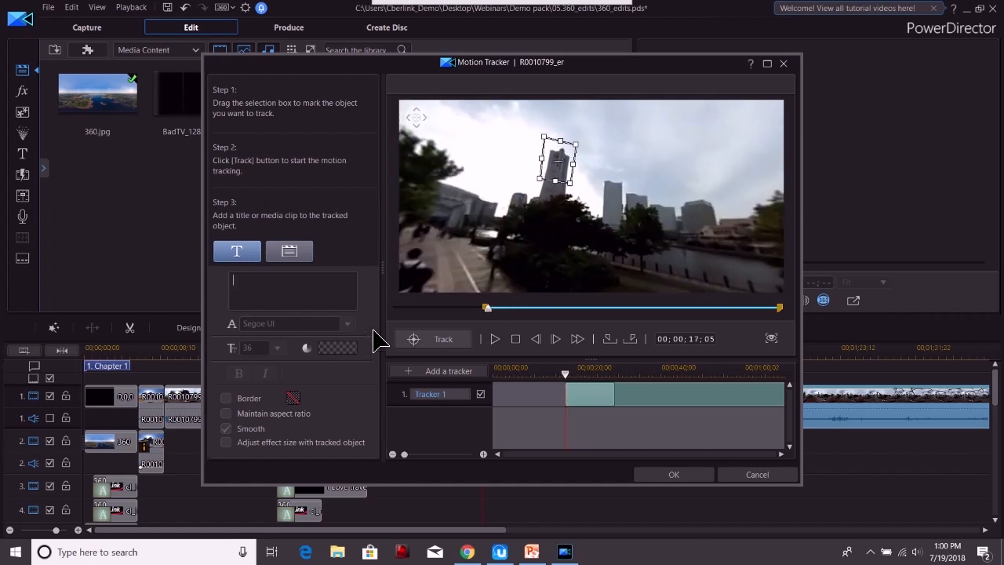
pyautogui.write('Dar')
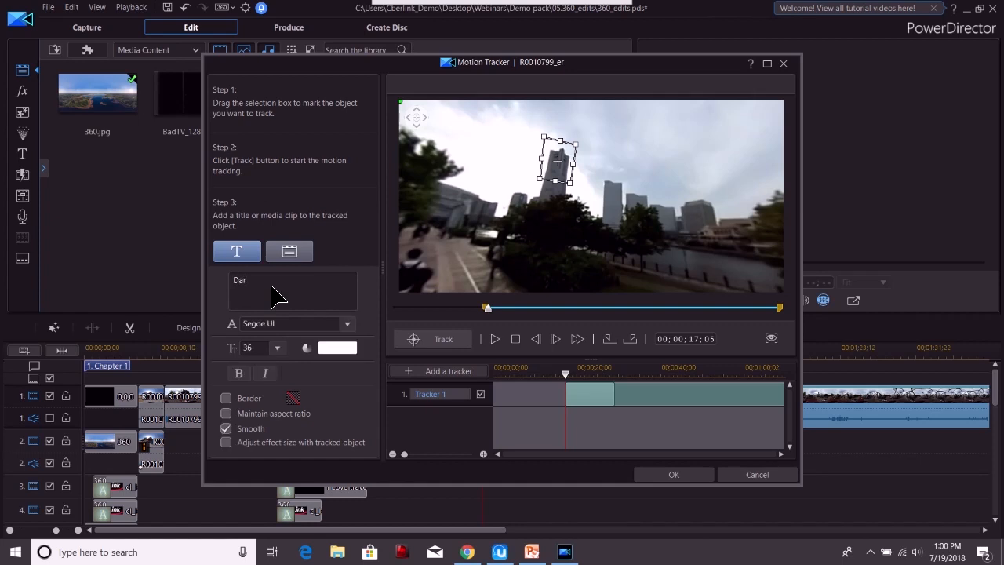
pyautogui.write('k Tower')
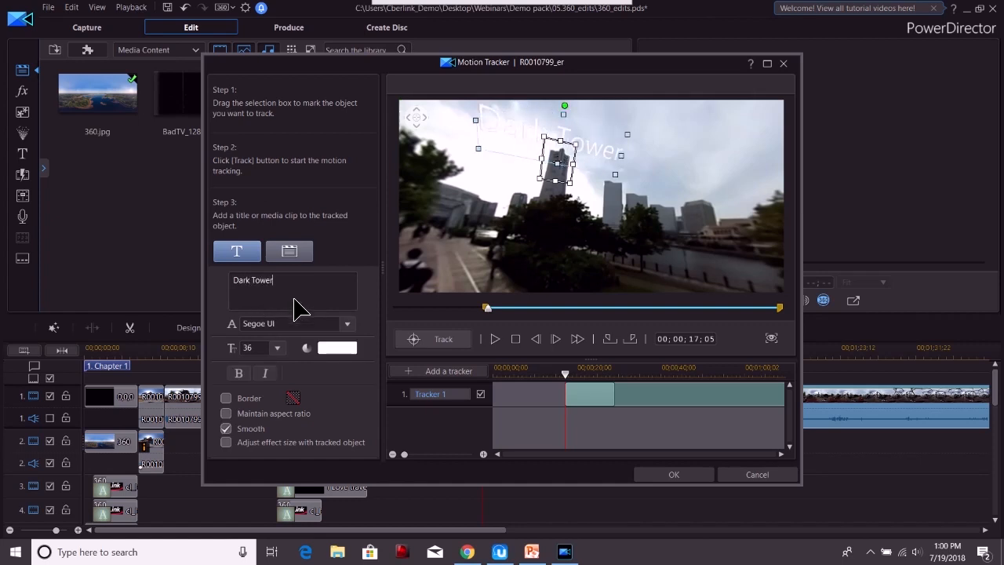
pyautogui.click(277, 347)
pyautogui.click(272, 386)
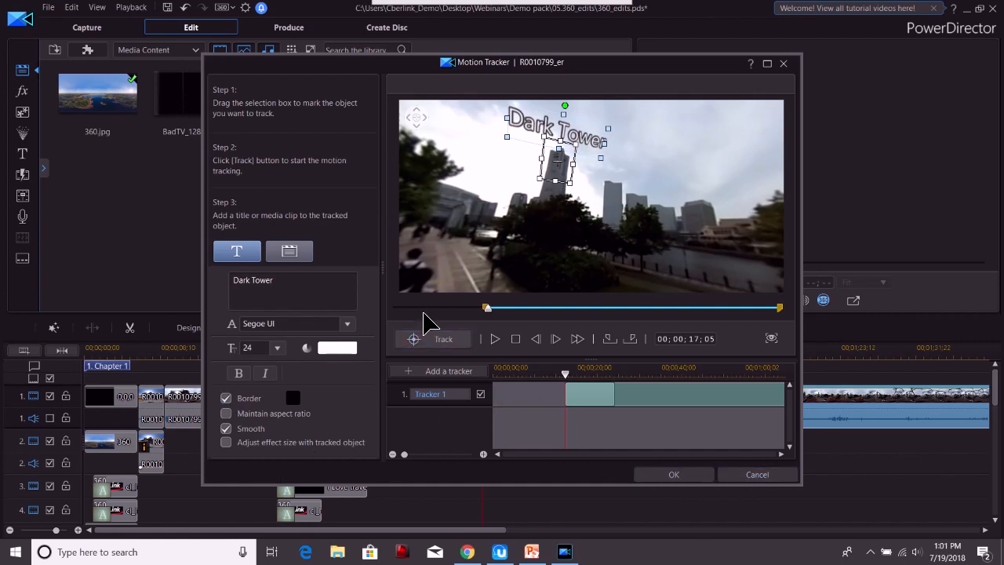
pyautogui.click(495, 339)
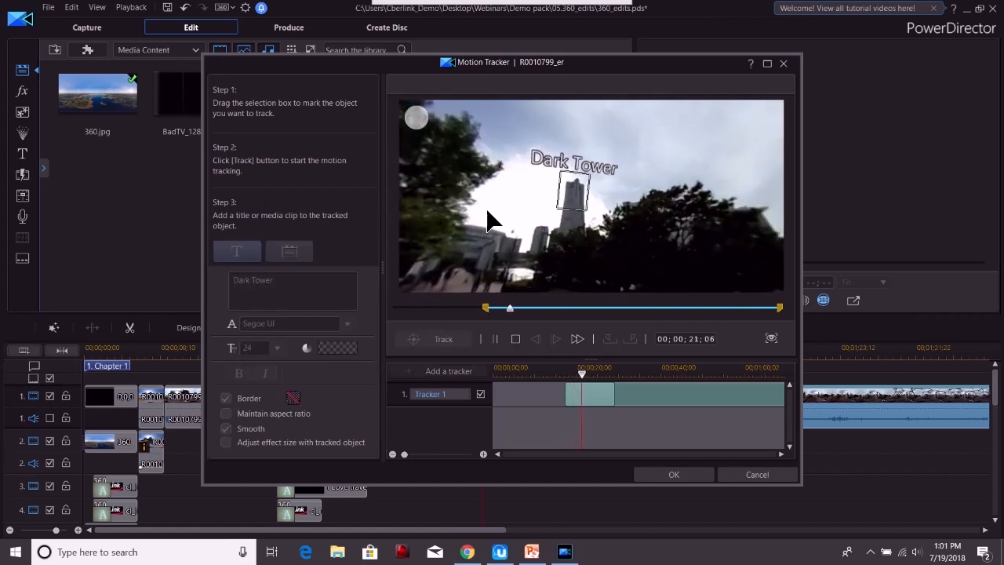
pyautogui.click(516, 339)
# - Duplicate Tracker 1 and attach the Extreme Altimeter video overlay to the copy at 00;00;18;25
pyautogui.rightClick(601, 397)
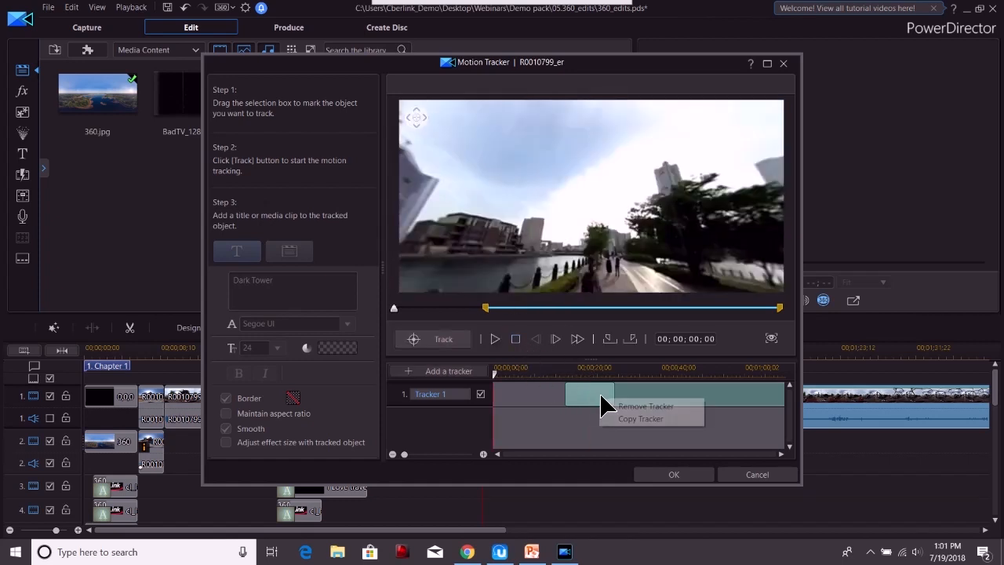
pyautogui.click(638, 418)
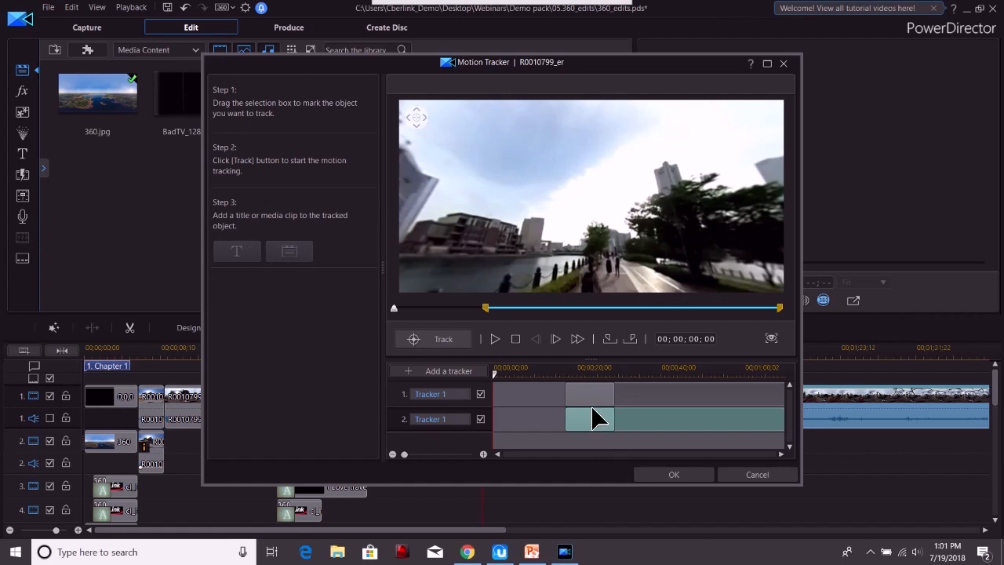
pyautogui.moveTo(495, 372); pyautogui.dragTo(573, 387)
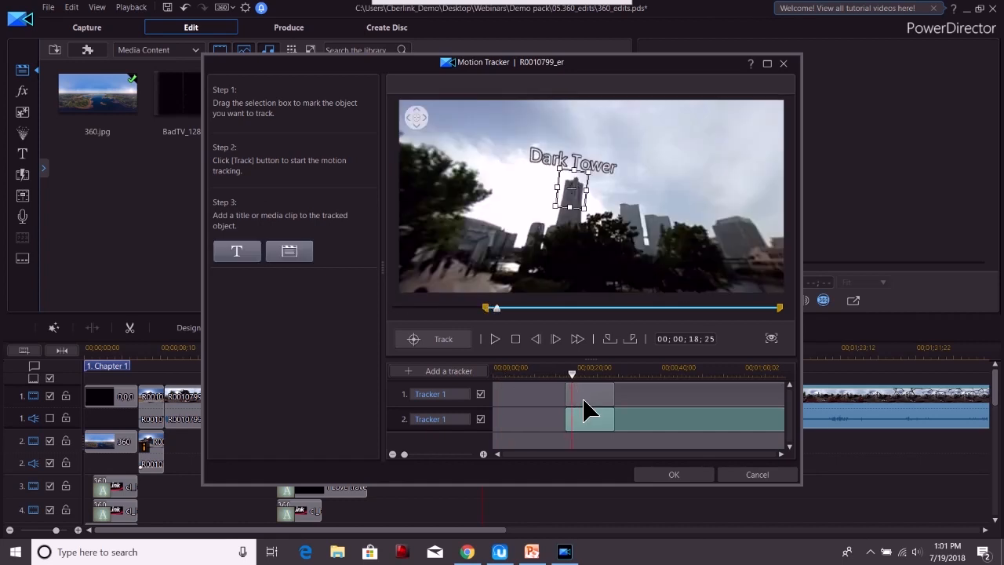
pyautogui.click(303, 252)
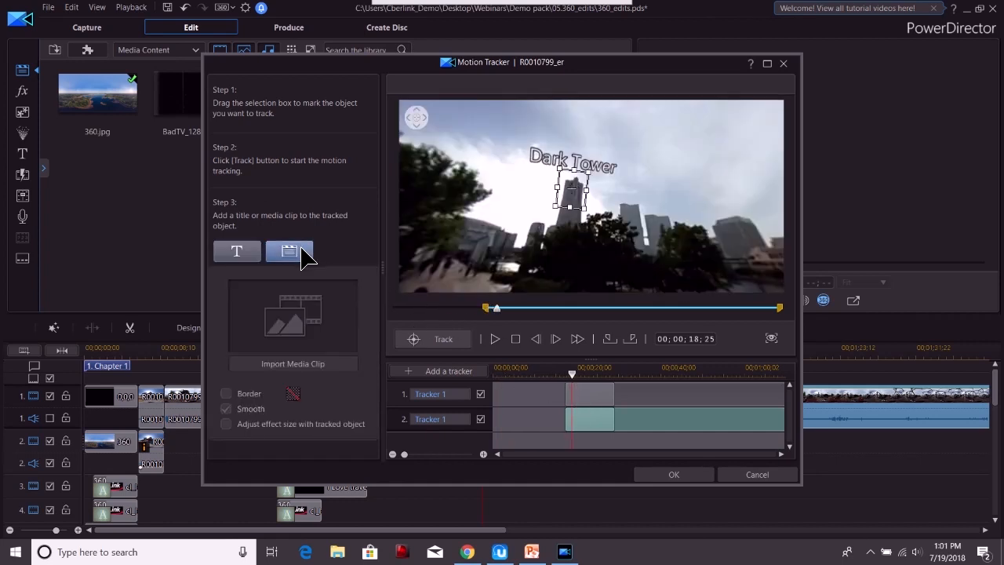
pyautogui.click(318, 364)
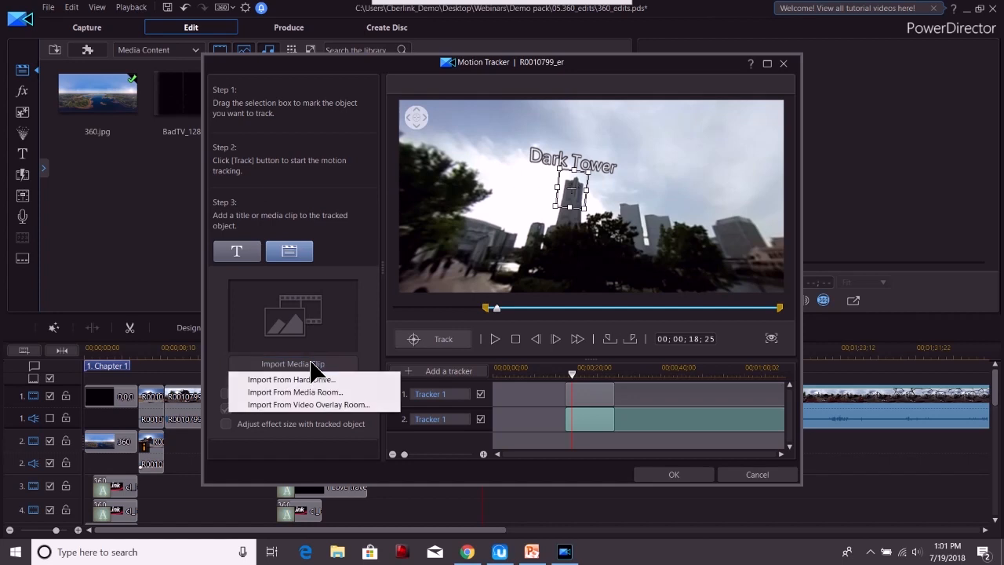
pyautogui.click(329, 404)
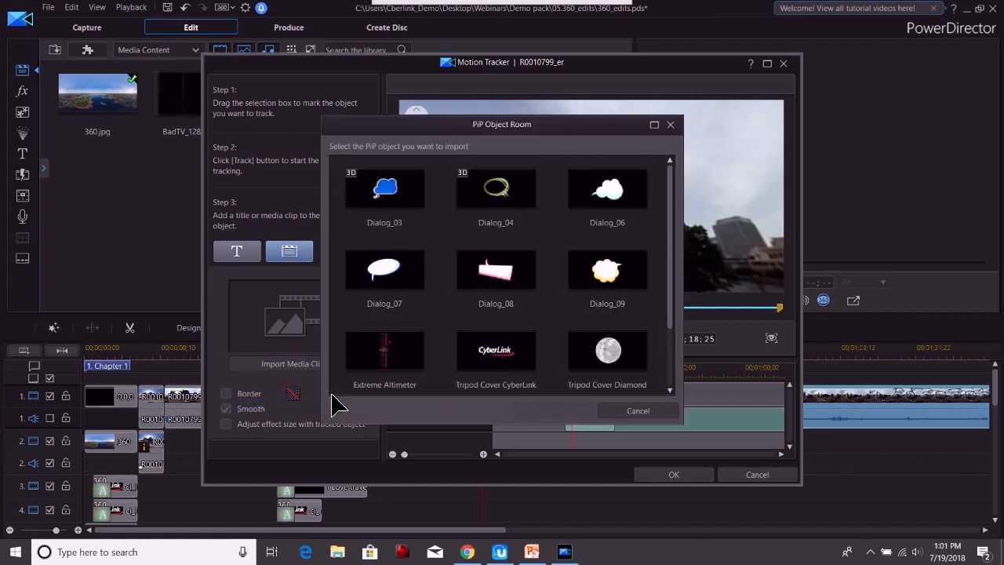
pyautogui.click(393, 369)
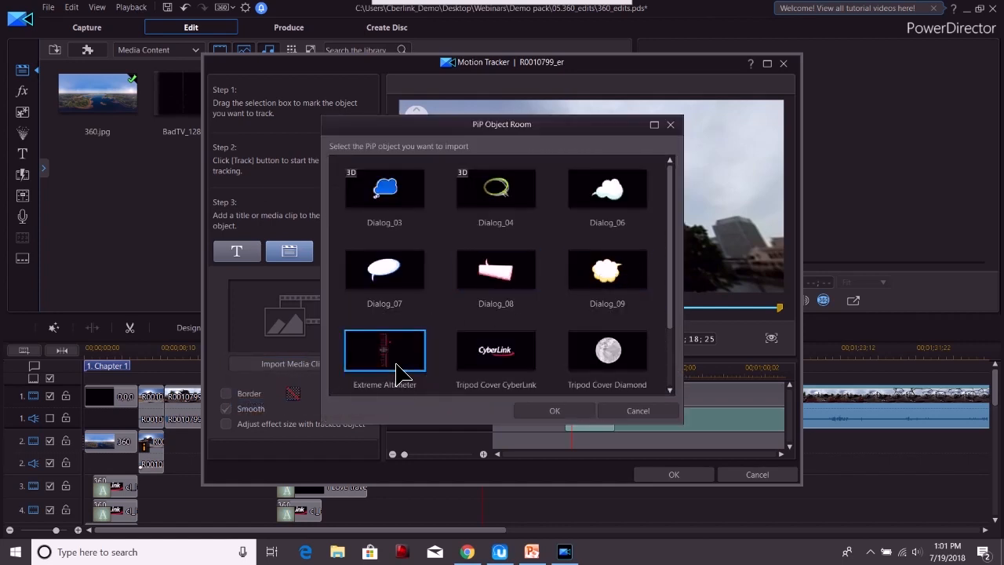
pyautogui.click(552, 411)
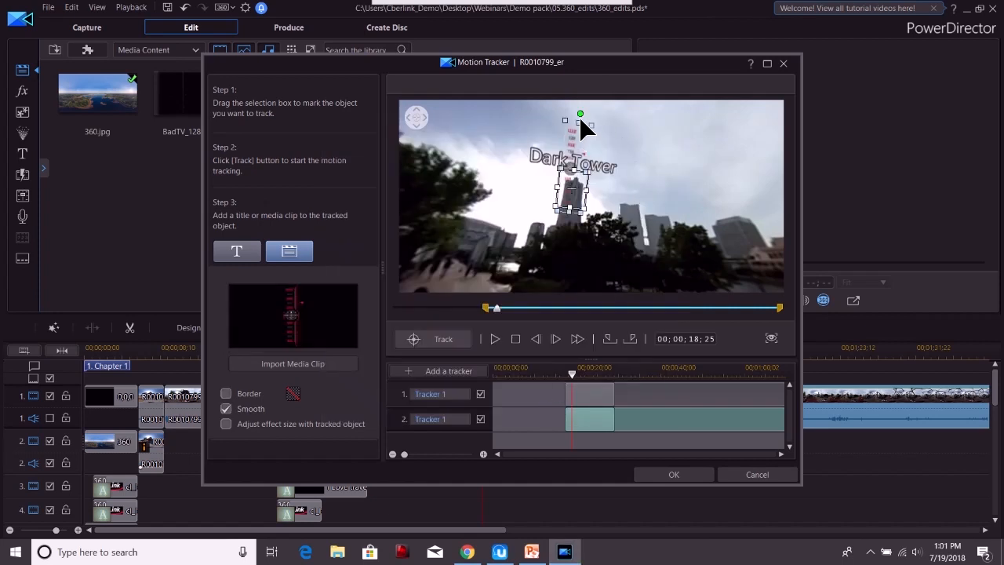
# - Resize the altimeter overlay, place it beside the tower's upper part and apply the motion tracking to the clip
pyautogui.moveTo(581, 122); pyautogui.dragTo(581, 141)
pyautogui.click(585, 182)
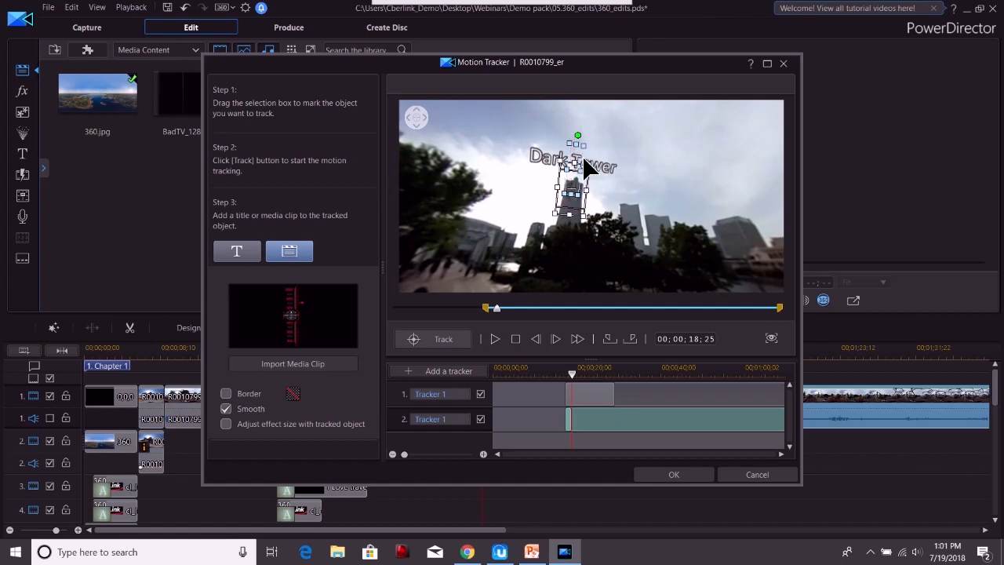
pyautogui.moveTo(582, 149)
pyautogui.mouseDown()
pyautogui.moveTo(614, 136)
pyautogui.moveTo(617, 170)
pyautogui.moveTo(573, 156)
pyautogui.mouseUp()
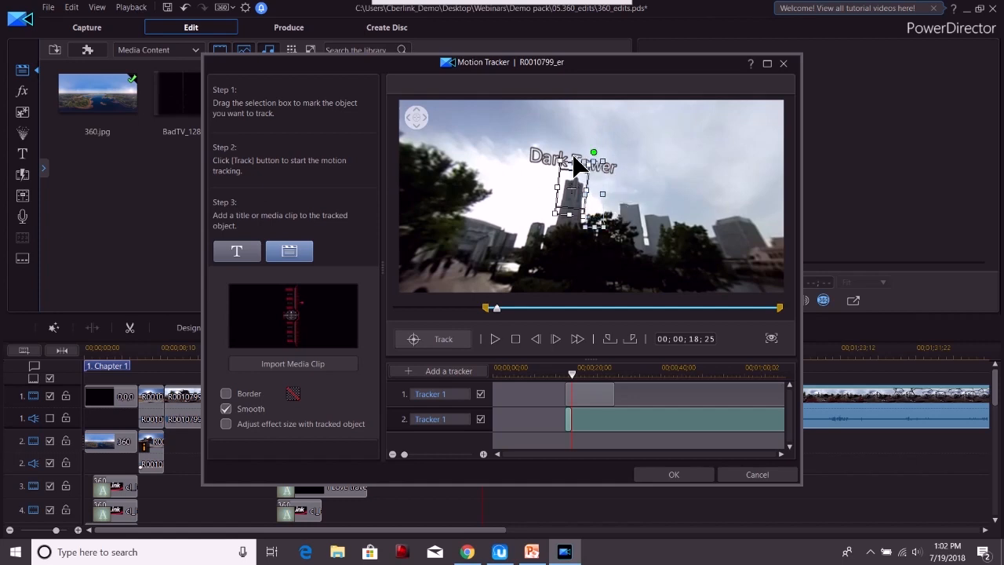
pyautogui.click(667, 477)
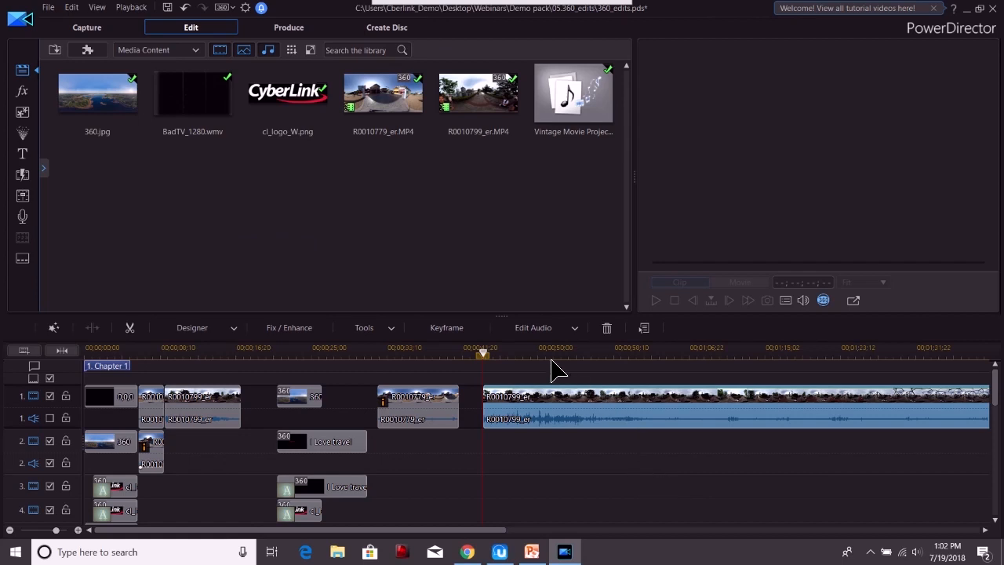
# - Play the tracked clip in the timeline preview and look around the 360 view, ending with playback stopped
pyautogui.click(657, 300)
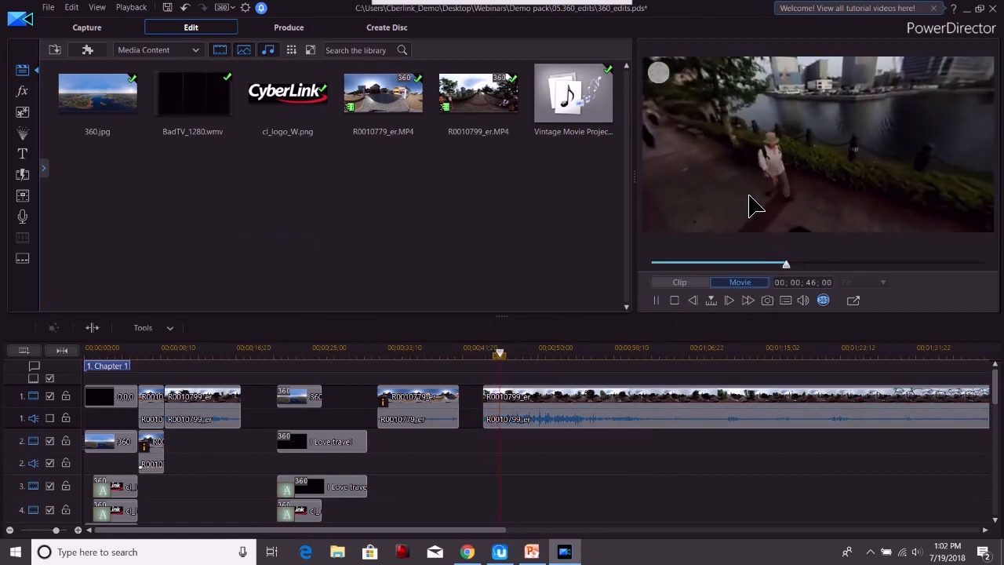
pyautogui.moveTo(749, 205); pyautogui.dragTo(683, 181)
pyautogui.moveTo(870, 130); pyautogui.dragTo(769, 141)
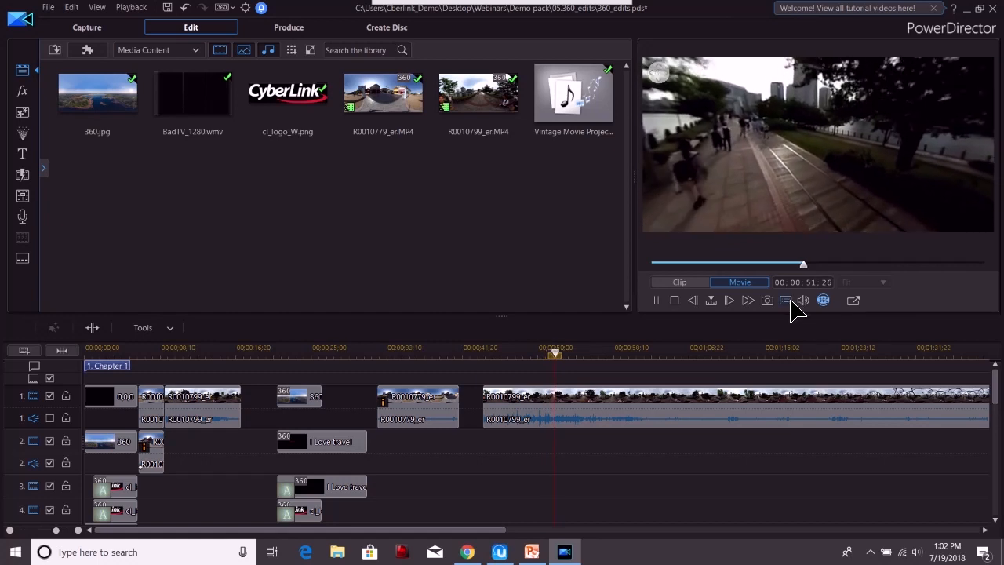
pyautogui.click(674, 300)
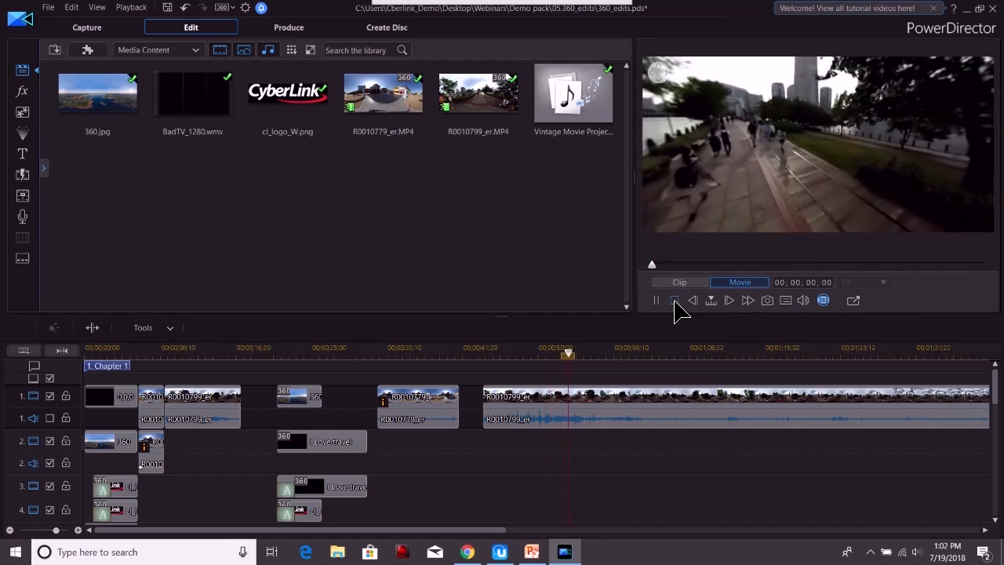
# - Reopen the last R0010799_er clip in the Motion Tracker and go to the tracked range's start at 00;00;17;05
pyautogui.click(549, 407)
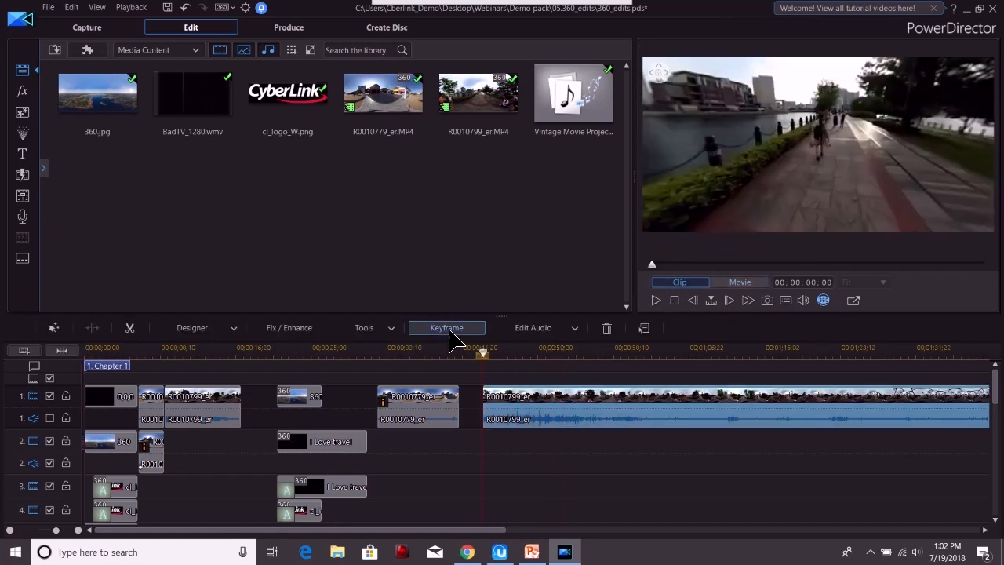
pyautogui.click(390, 330)
pyautogui.click(411, 372)
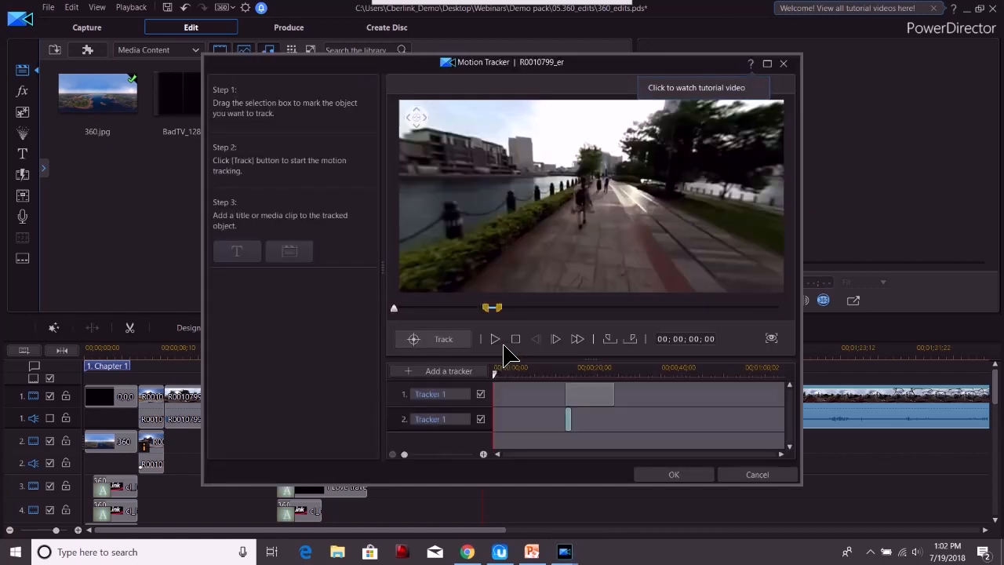
pyautogui.click(574, 373)
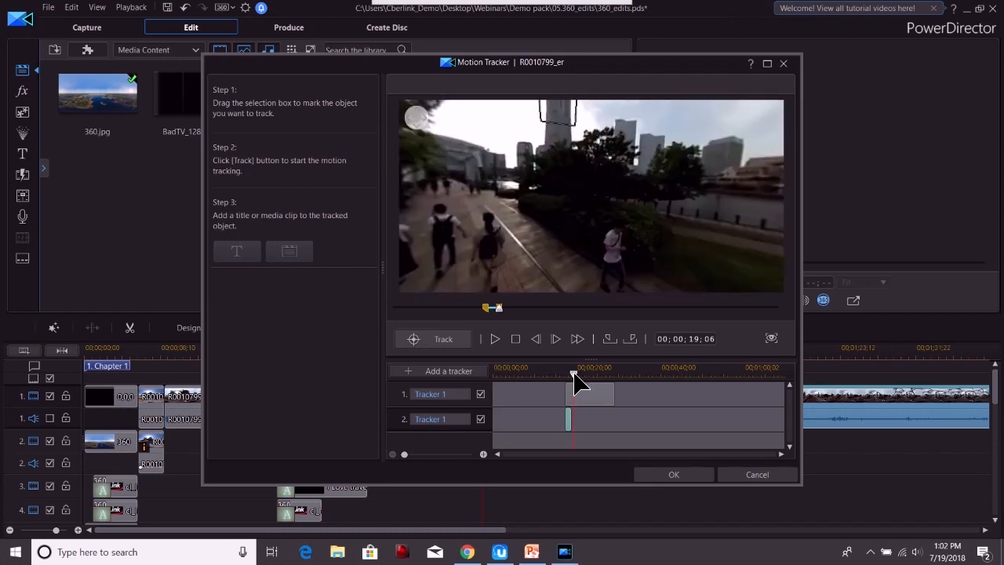
pyautogui.moveTo(573, 374); pyautogui.dragTo(565, 373)
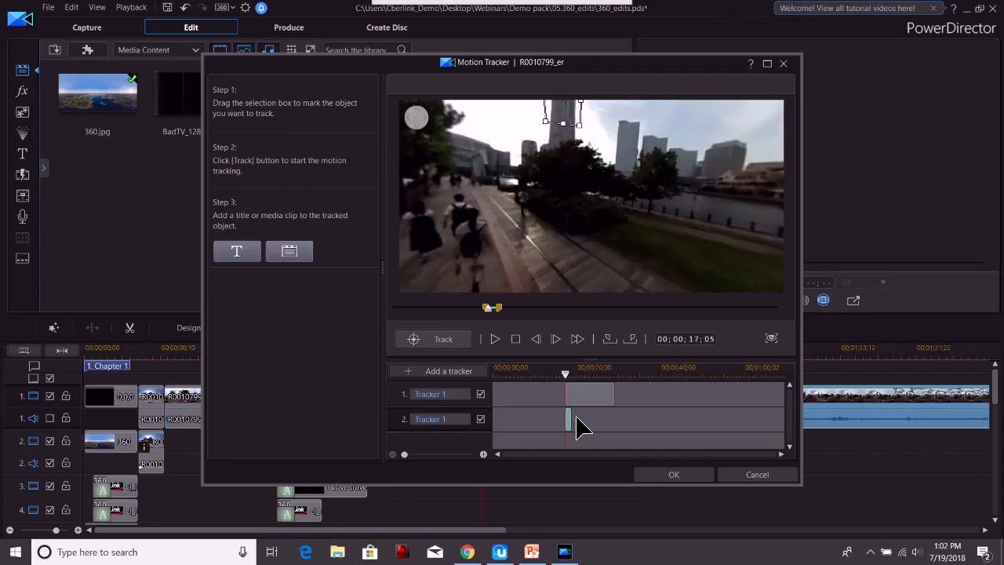
# - Try to extend the second tracker's range to 00;00;29;06 and retrack the tower, then close the Motion Tracker without applying the changes
pyautogui.moveTo(574, 426); pyautogui.dragTo(614, 426)
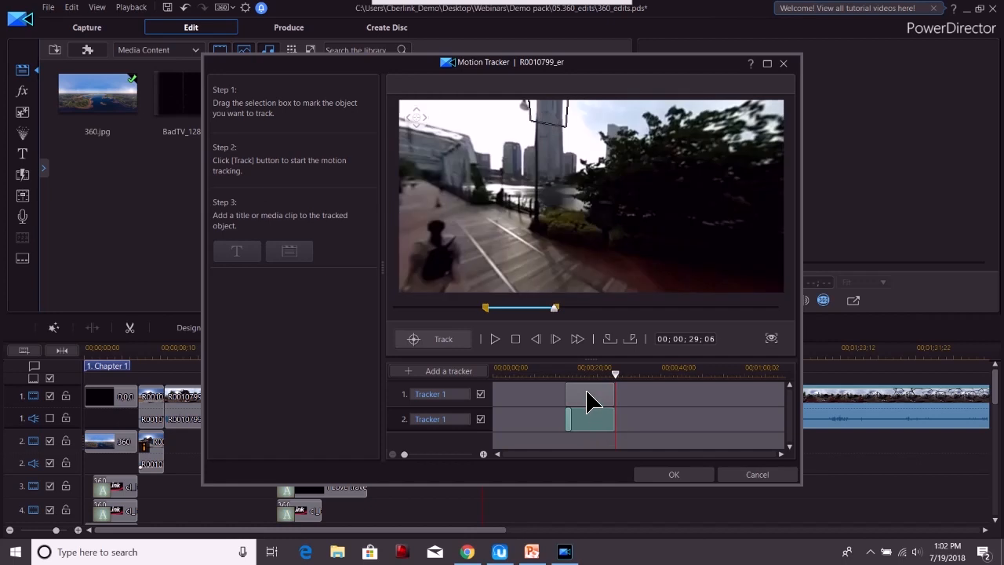
pyautogui.moveTo(602, 374); pyautogui.dragTo(565, 374)
pyautogui.moveTo(506, 244); pyautogui.dragTo(510, 278)
pyautogui.click(463, 342)
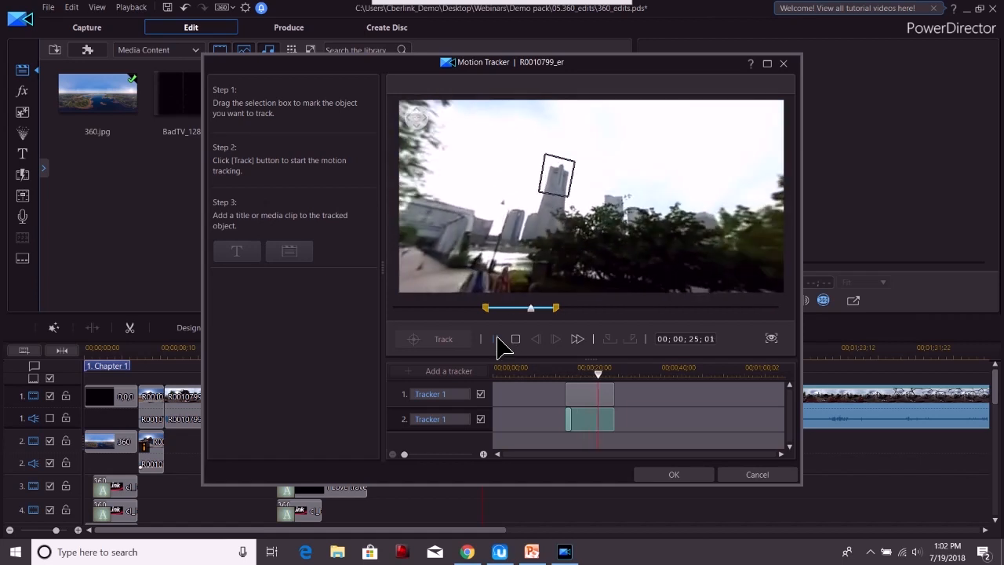
pyautogui.click(778, 476)
pyautogui.click(531, 306)
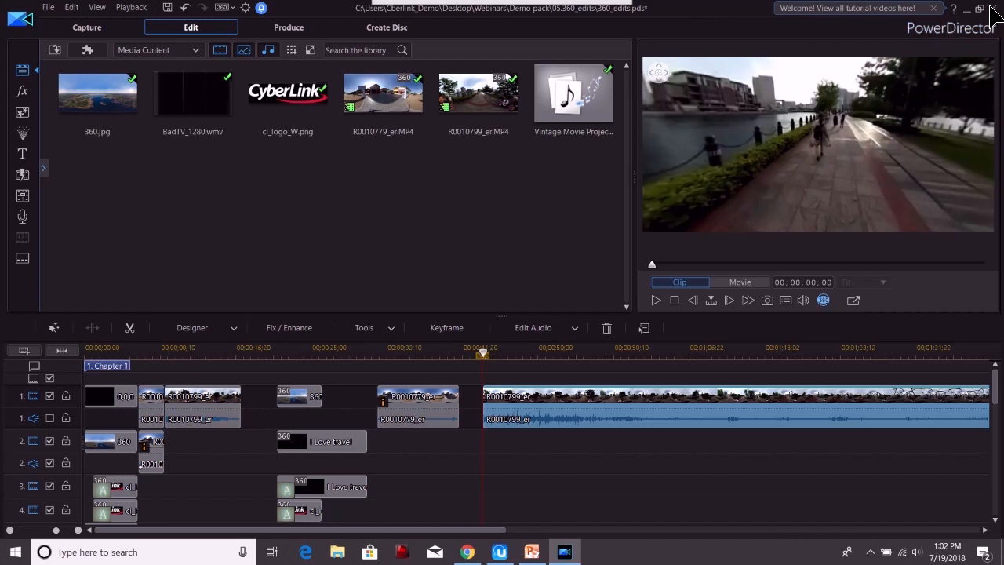
# - Start a new project without saving the changes to 360_edits
pyautogui.click(48, 8)
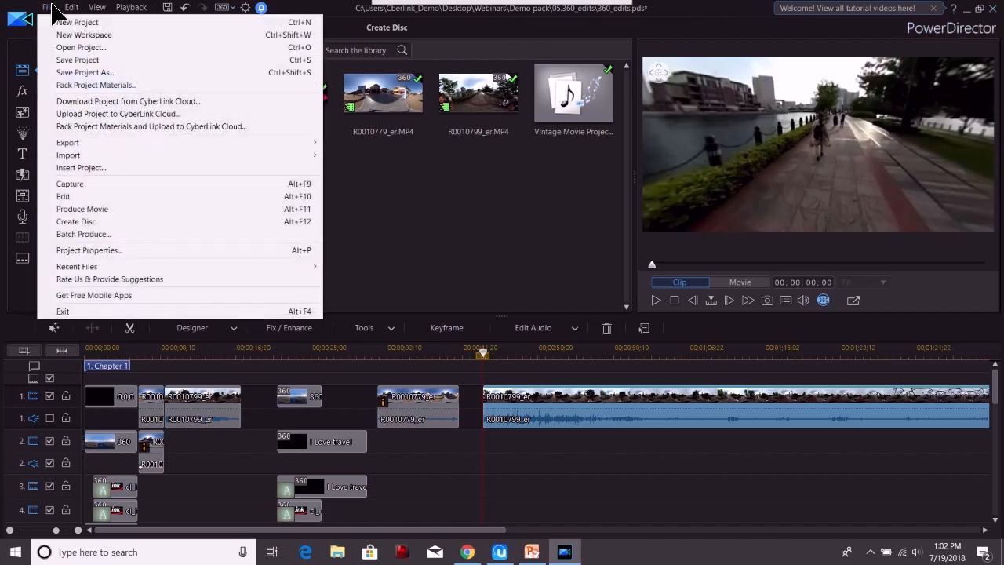
pyautogui.click(93, 23)
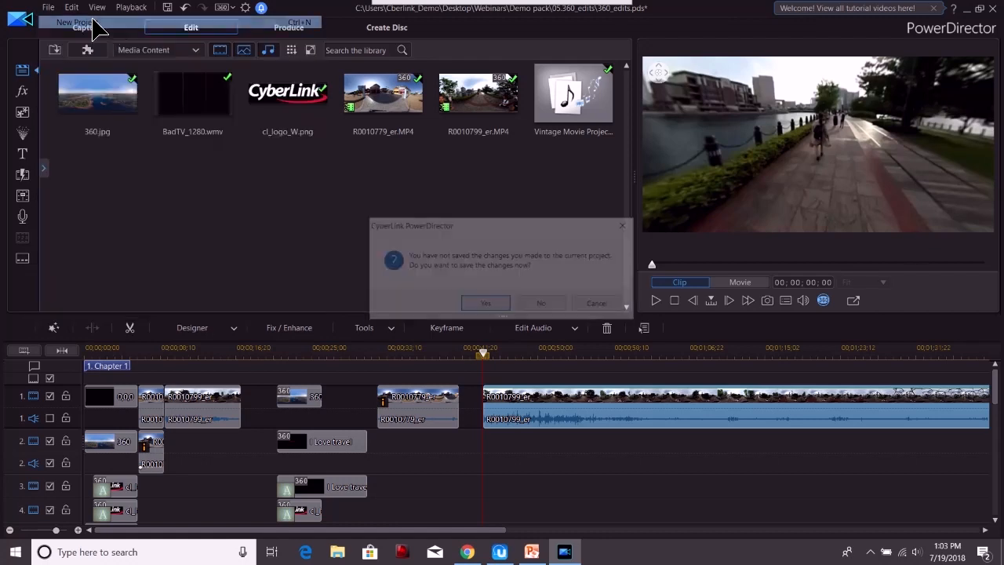
pyautogui.click(536, 302)
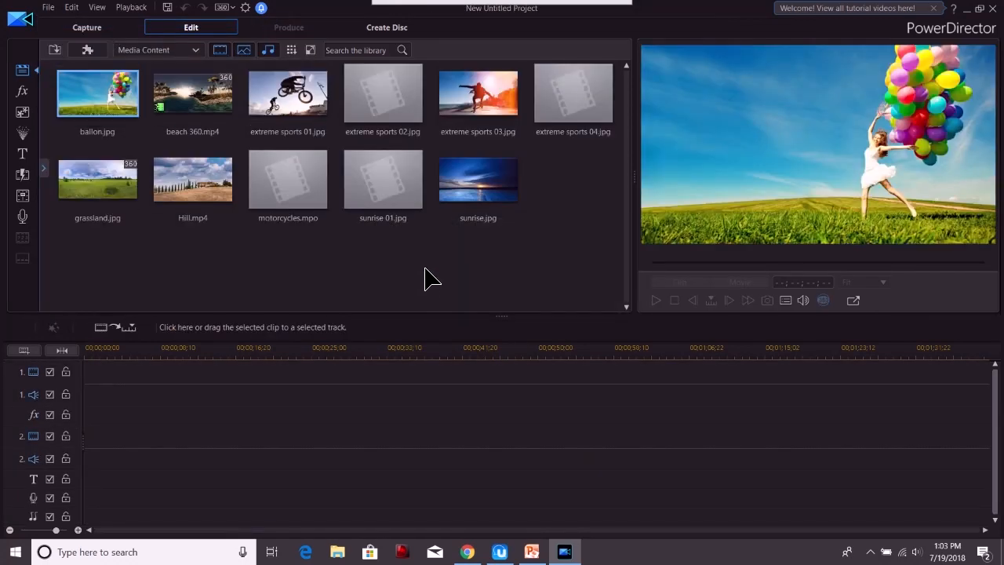
# - Import JSspts1MVFs.mp4 from the Better 360 folder into the media library and preview it from about 00;00;24;05
pyautogui.click(55, 50)
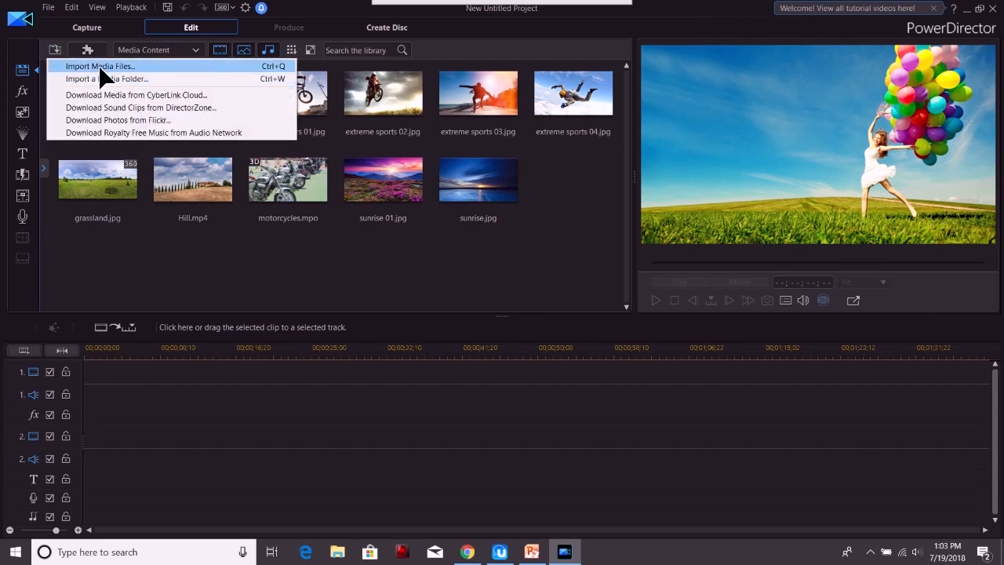
pyautogui.click(100, 67)
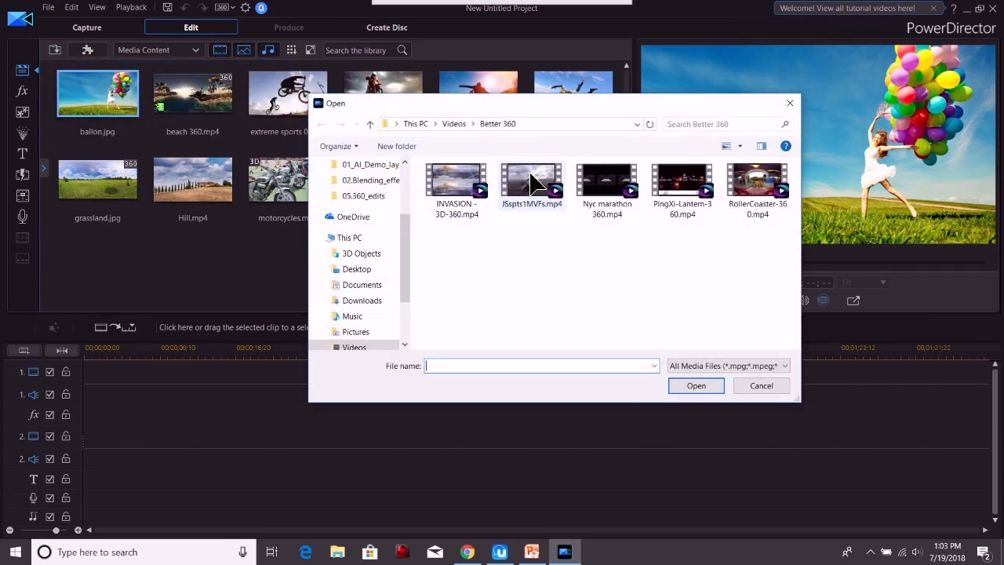
pyautogui.doubleClick(532, 182)
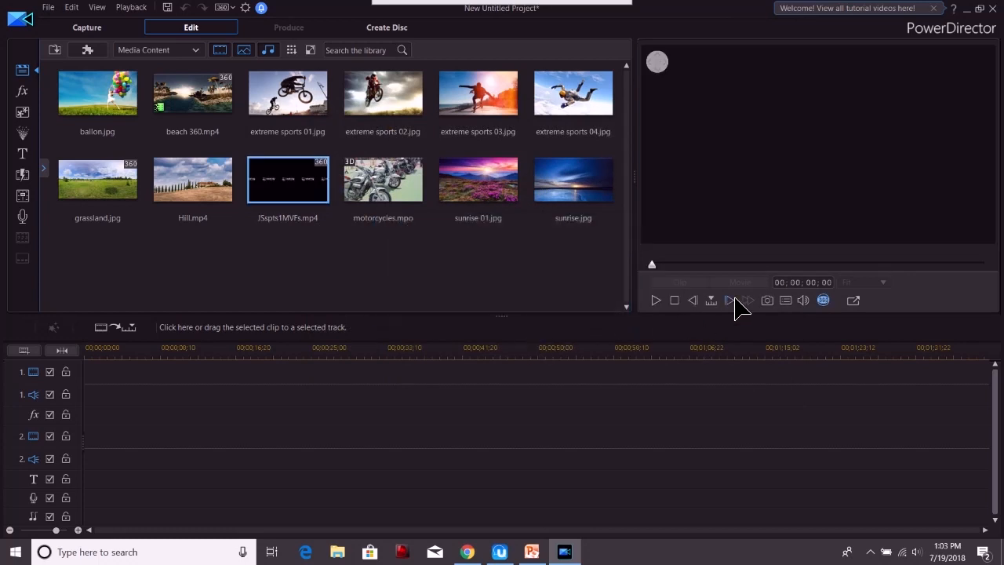
pyautogui.click(657, 301)
pyautogui.click(705, 265)
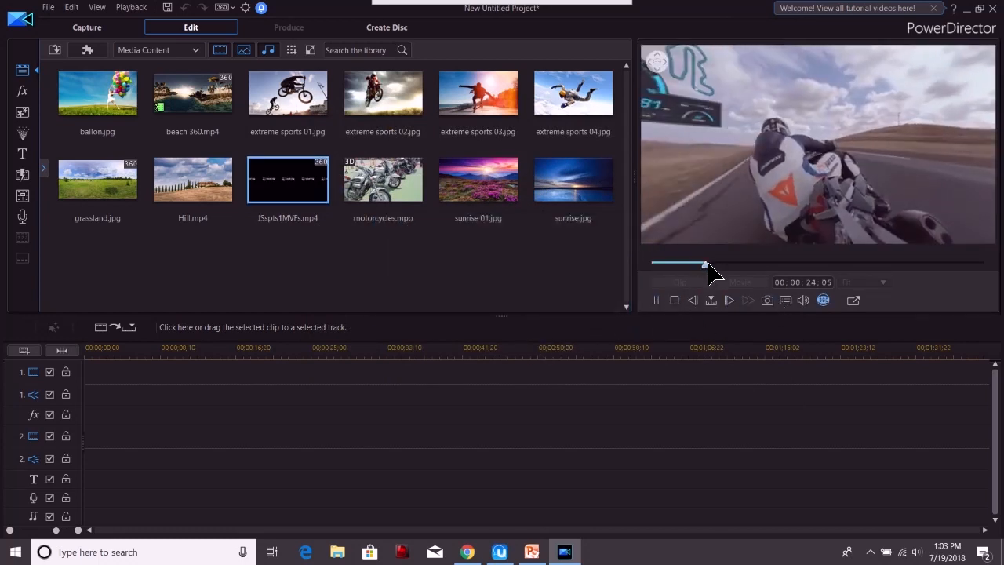
# - Stop the preview and add JSspts1MVFs.mp4 to the start of track 1 as conventional 2D video, changing the project aspect ratio to 16:9
pyautogui.click(675, 301)
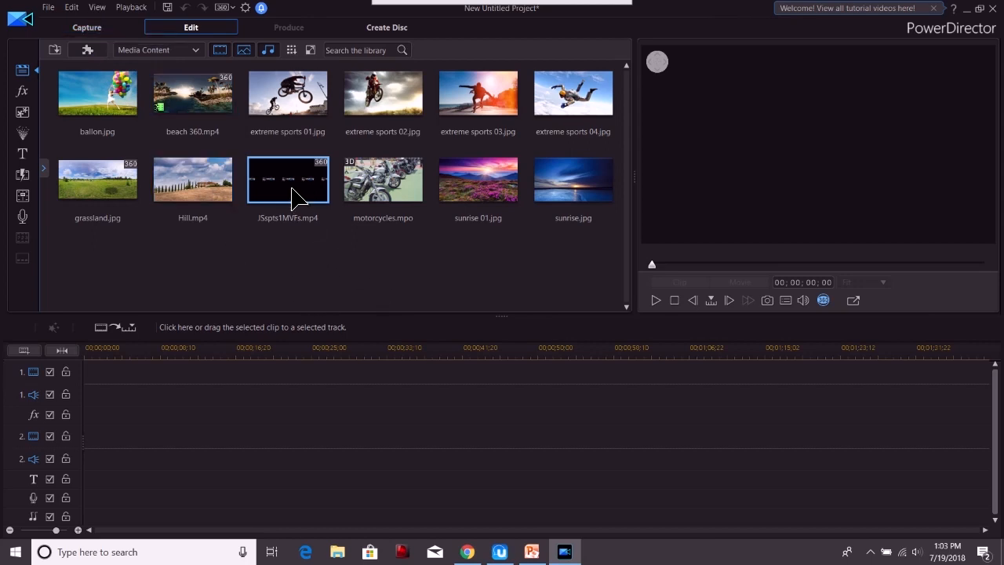
pyautogui.moveTo(292, 196); pyautogui.dragTo(105, 393)
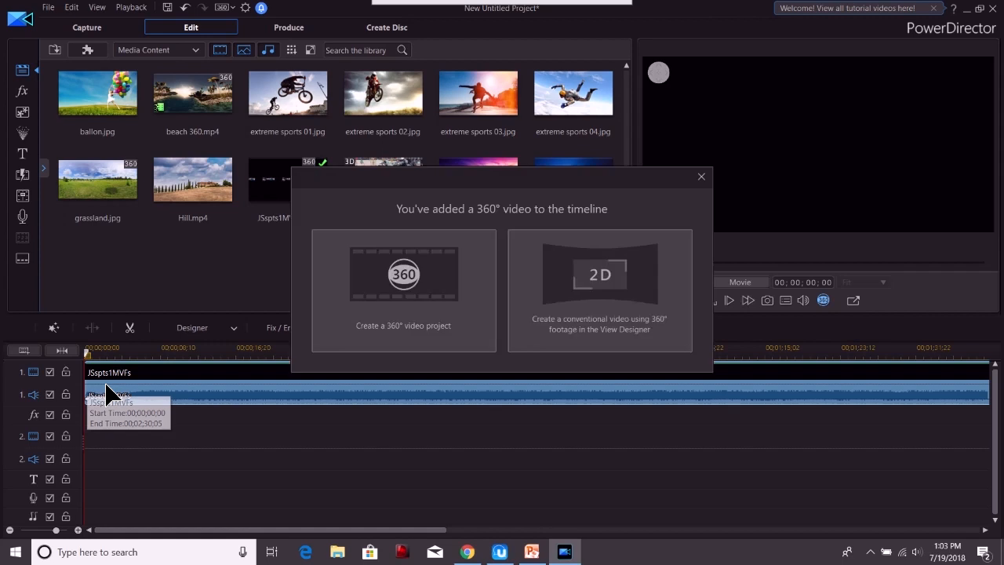
pyautogui.click(577, 304)
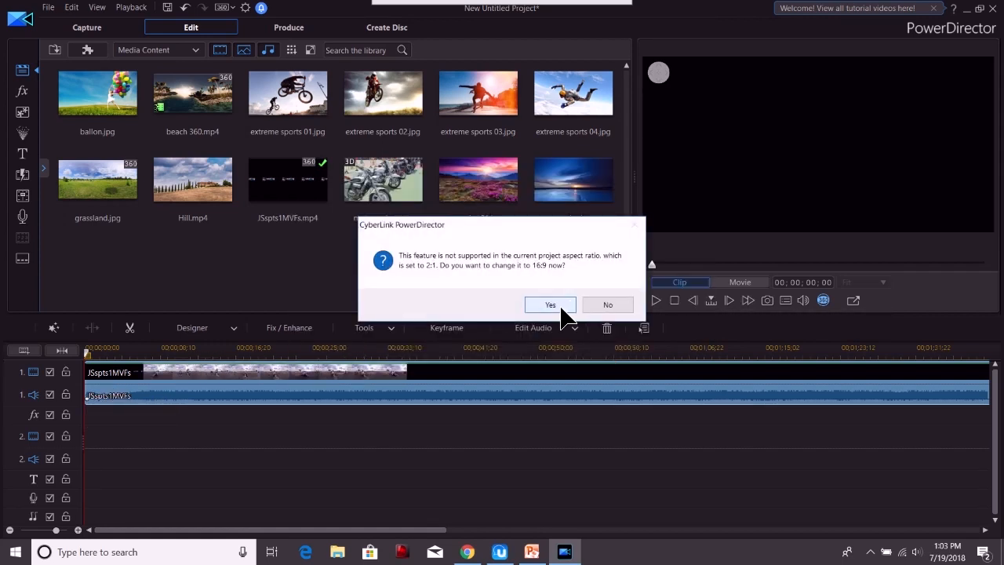
pyautogui.click(551, 305)
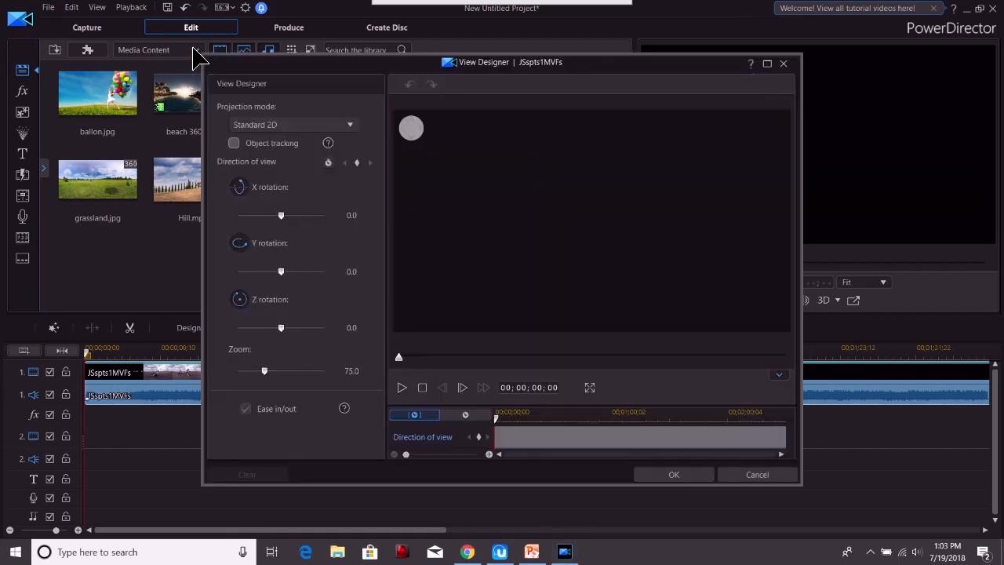
# - Set the JSspts1MVFs clip's projection mode to Little Planet, accepting the settings reset, then play the result and apply it
pyautogui.click(347, 125)
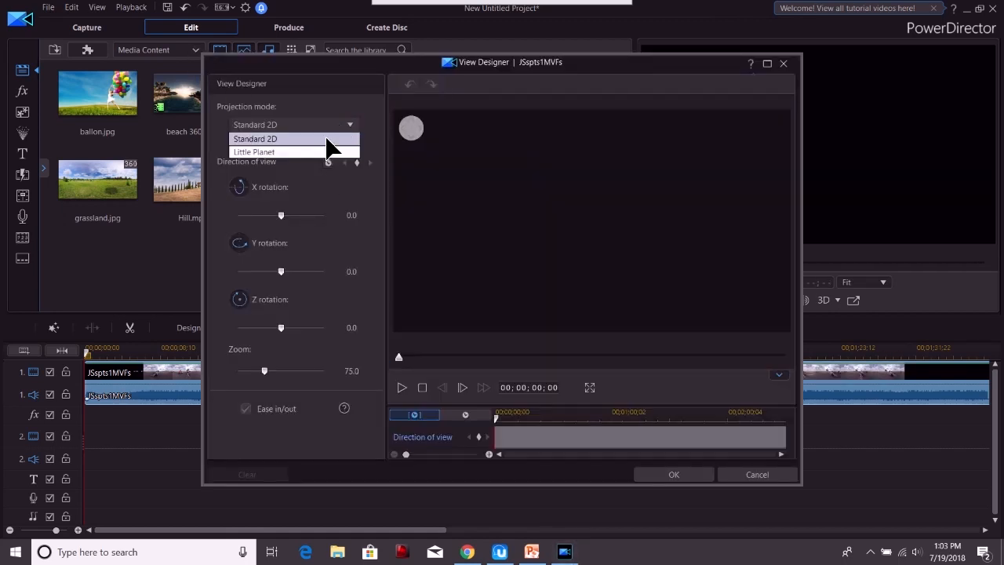
pyautogui.click(308, 154)
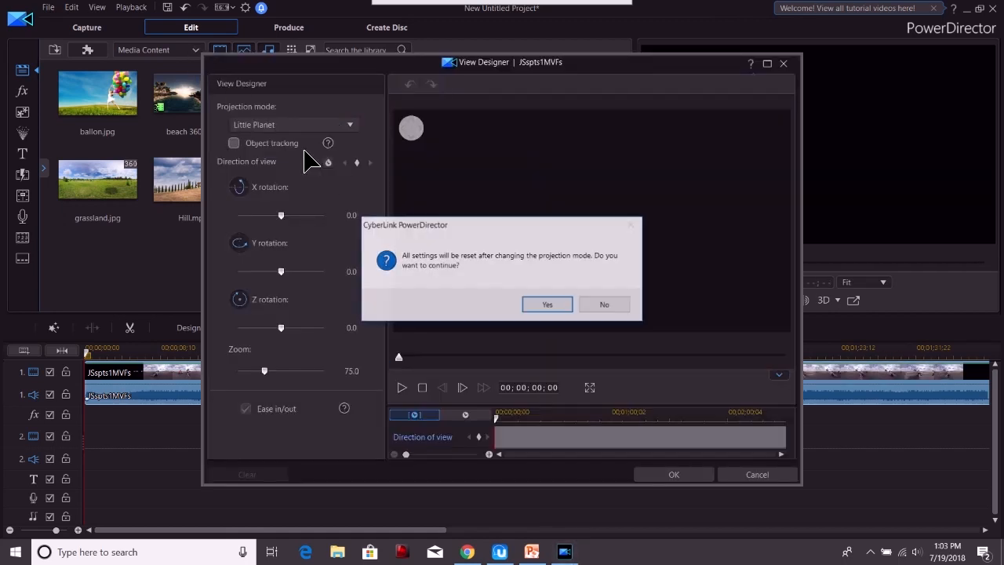
pyautogui.click(542, 307)
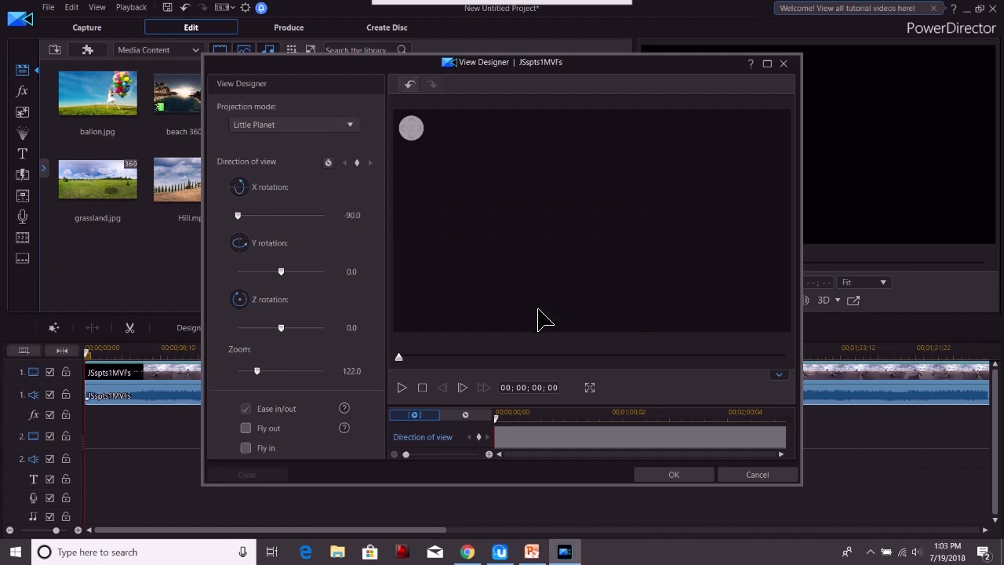
pyautogui.click(402, 387)
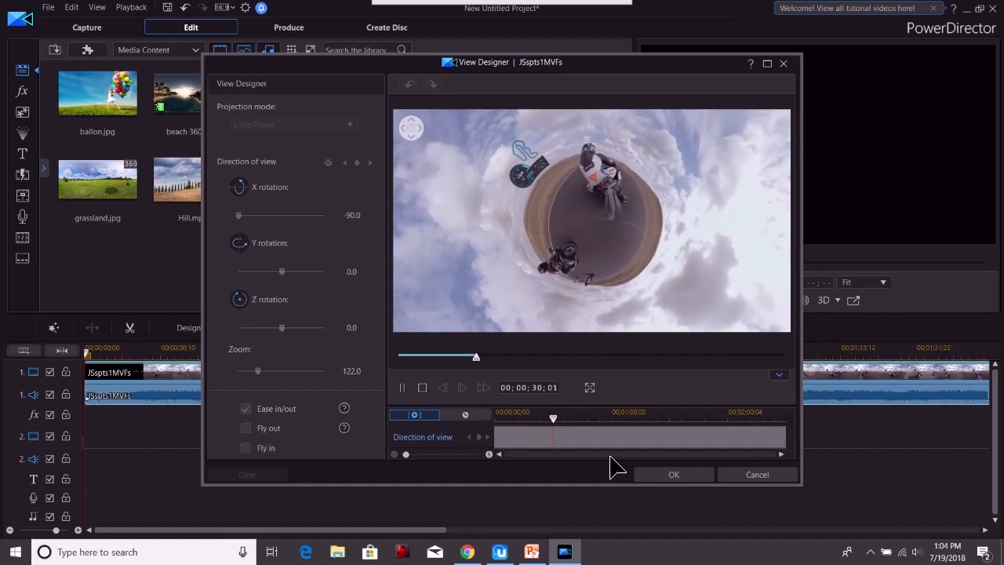
pyautogui.click(683, 475)
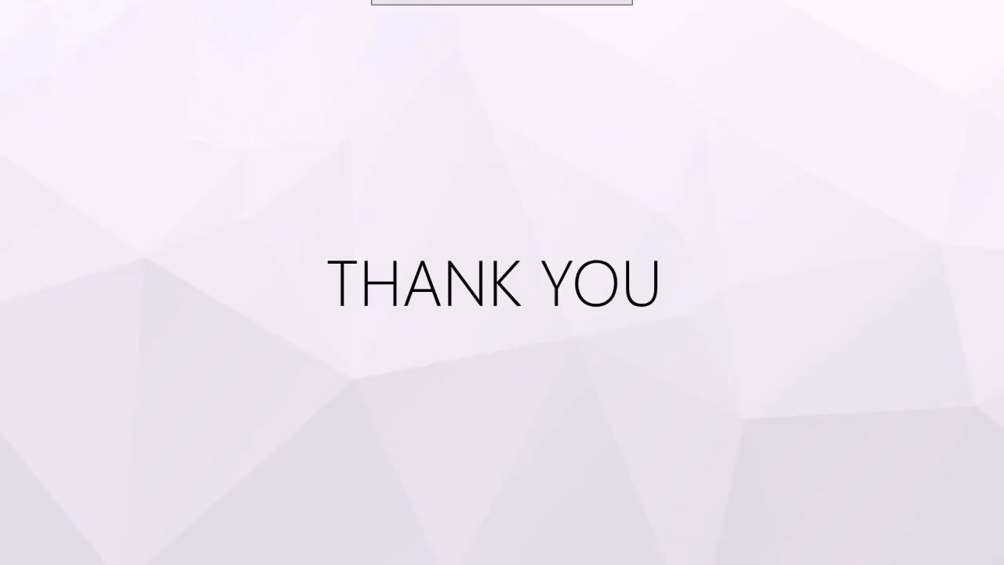